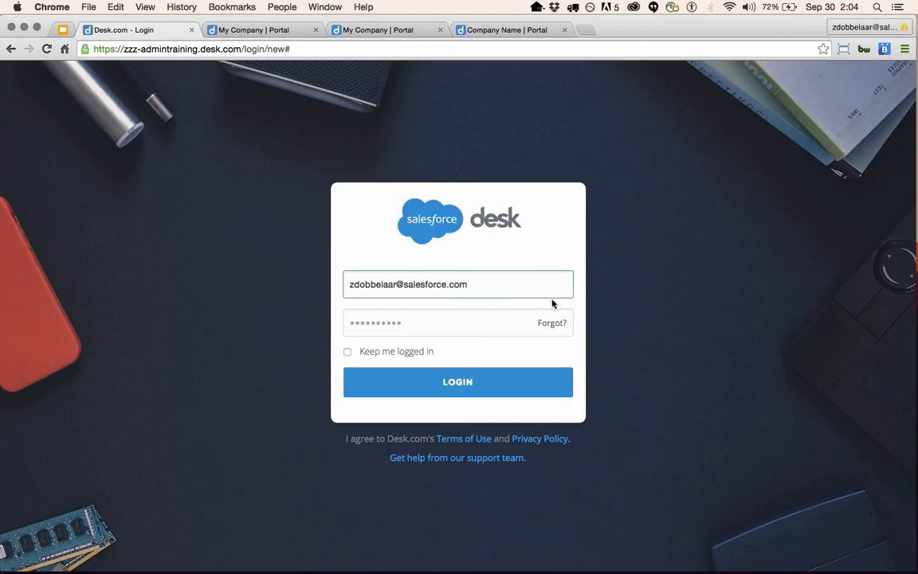
Enter the admin e-mail address and password and submit the login form.
left_click(465, 323)
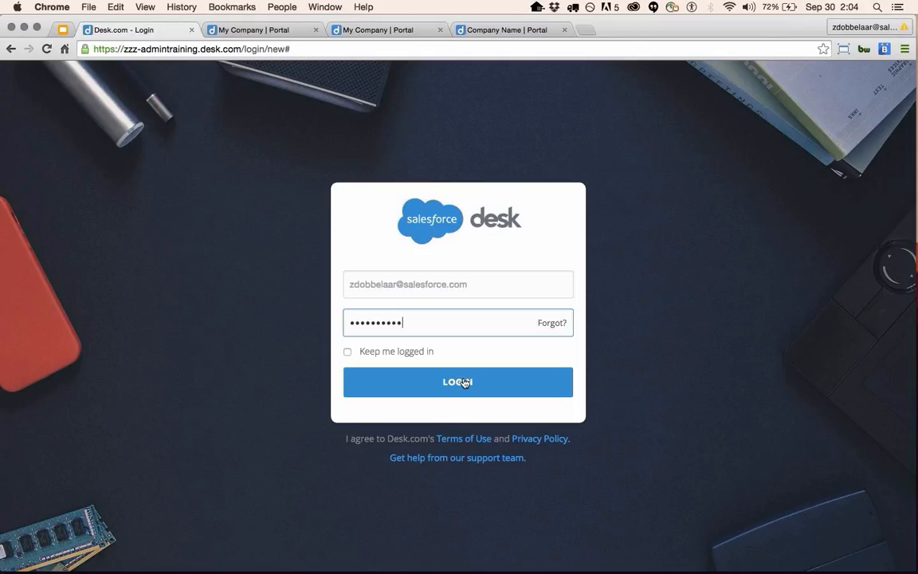
left_click(465, 383)
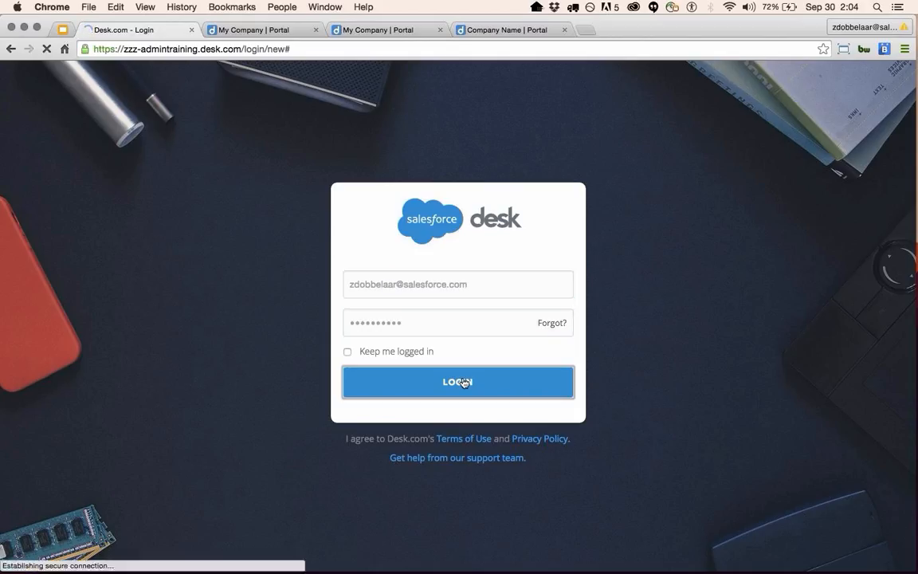
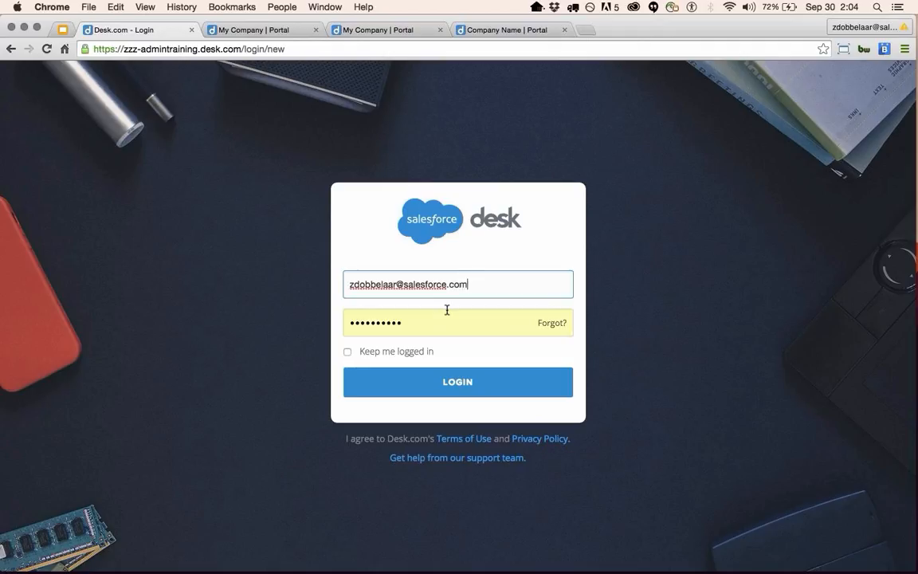
key("Tab")
type("**********")
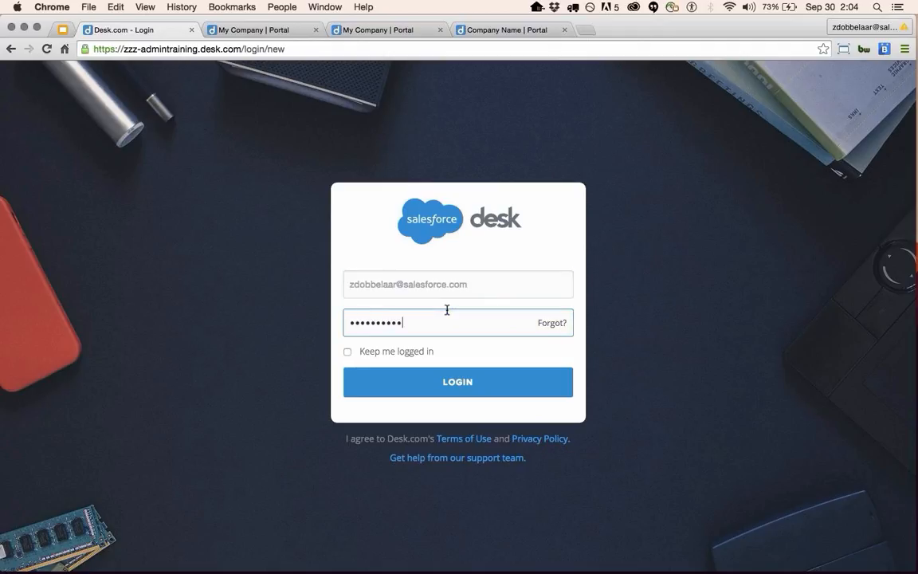
key("Return")
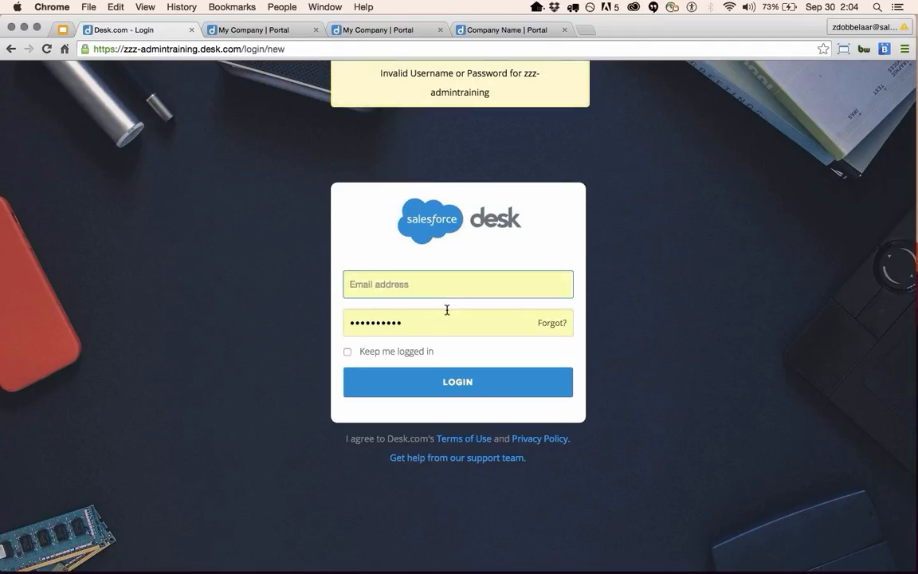
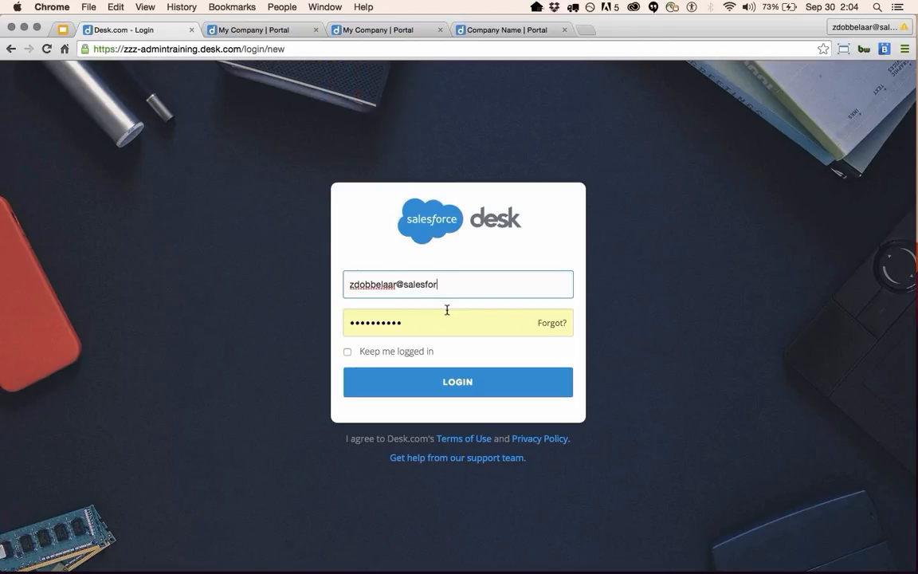
Re-enter the admin e-mail and a corrected password to sign in to the Admin dashboard.
key("Tab")
type("••")
key("BackSpace")
key("BackSpace")
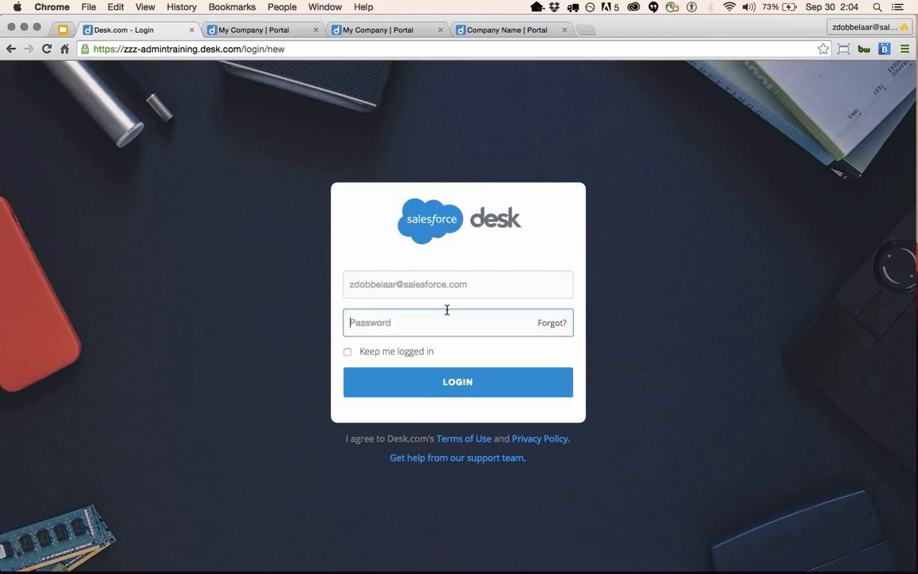
type("••••••••••")
key("Return")
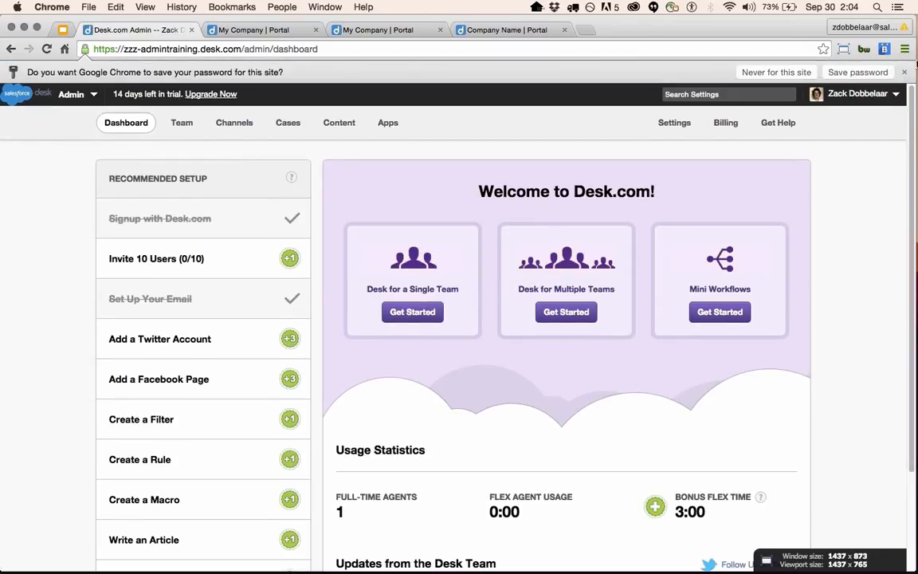
Dismiss Chrome's save-password infobar and glance over the dashboard's setup list.
left_click(904, 72)
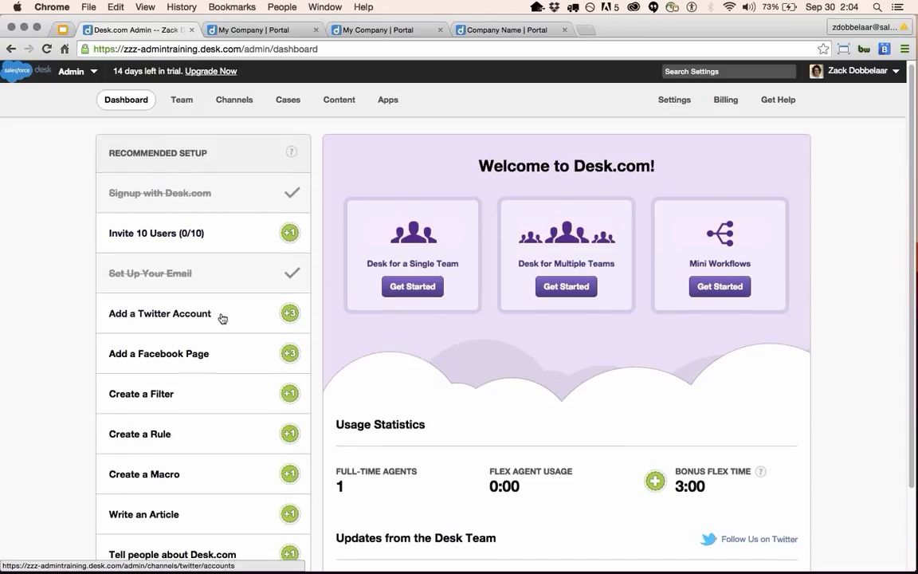
scroll(222, 317, "down", 2)
scroll(210, 278, "up", 2)
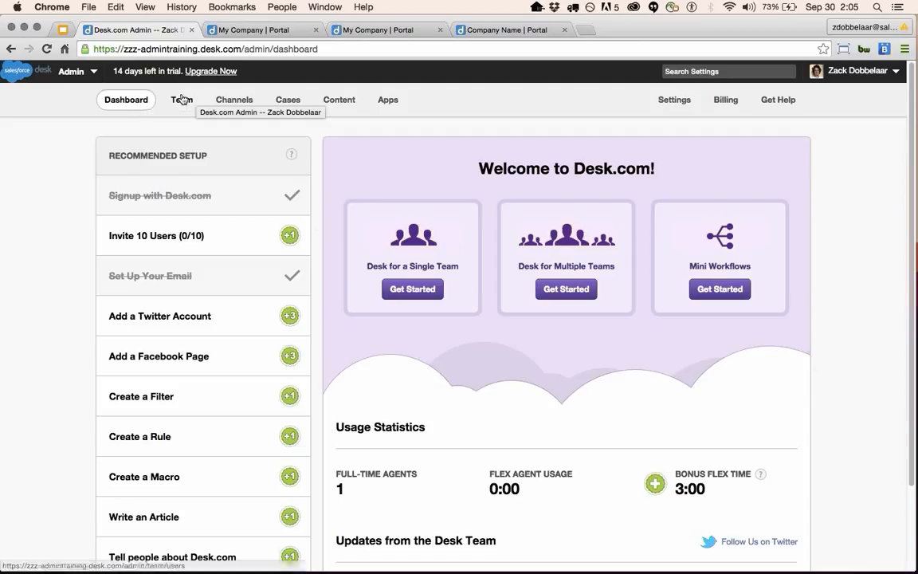
Browse the Team, Channels, Cases and Content sections, ending on the Apps catalogue.
left_click(181, 99)
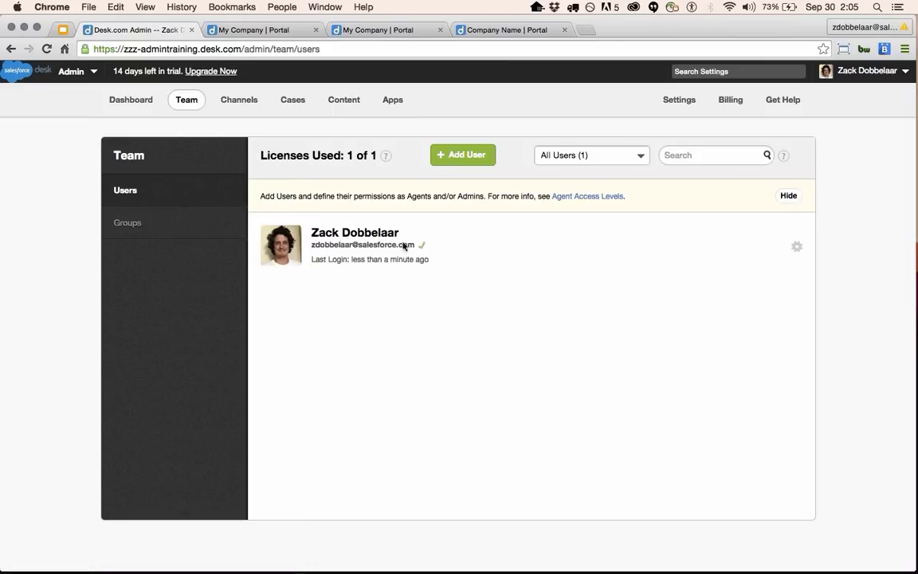
left_click(250, 102)
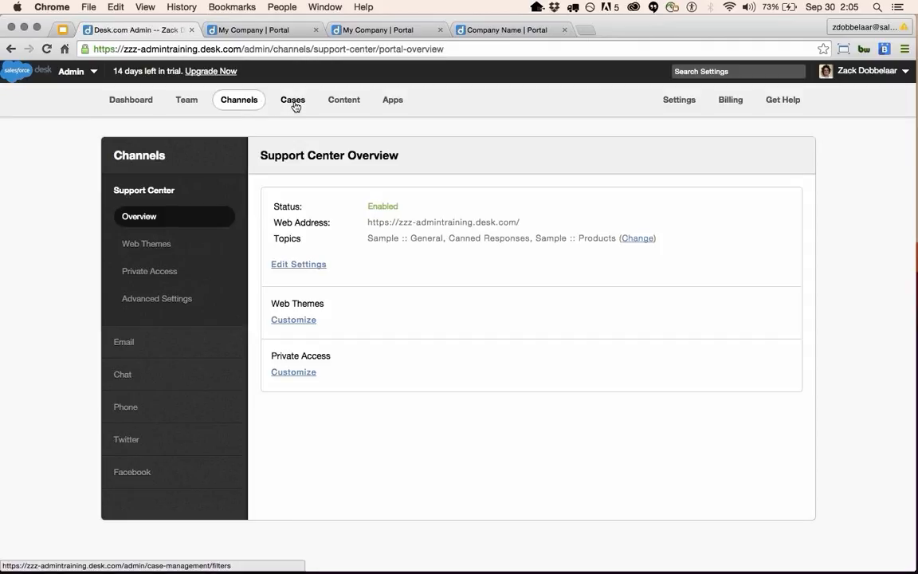
left_click(293, 103)
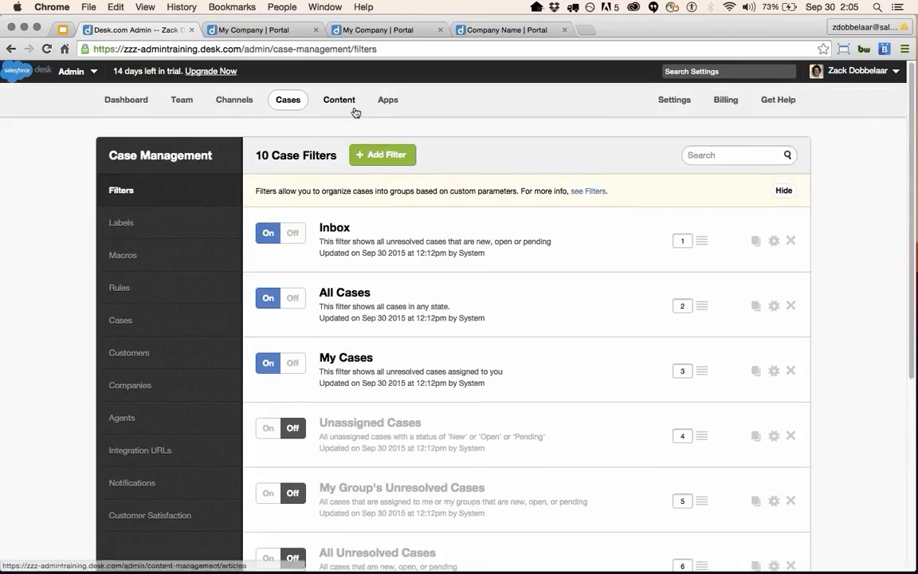
left_click(349, 108)
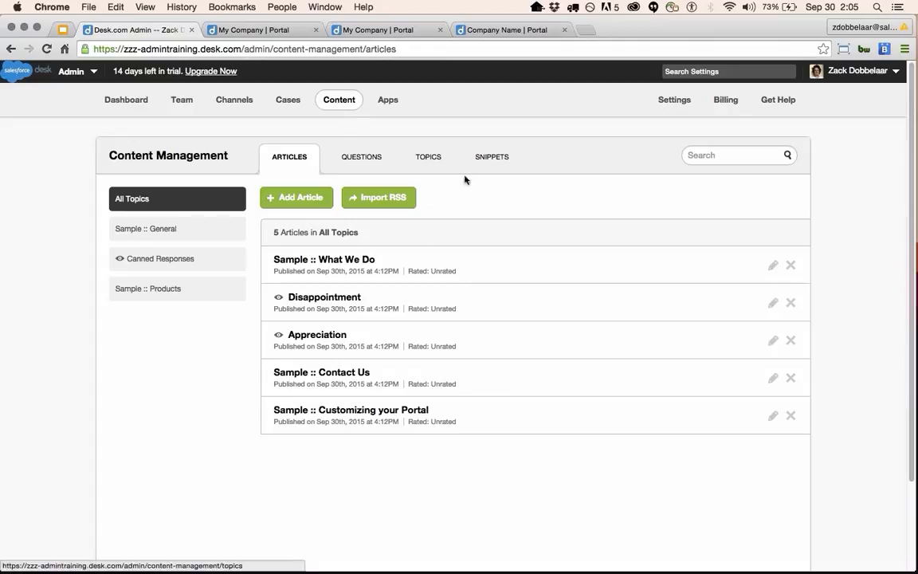
left_click(393, 102)
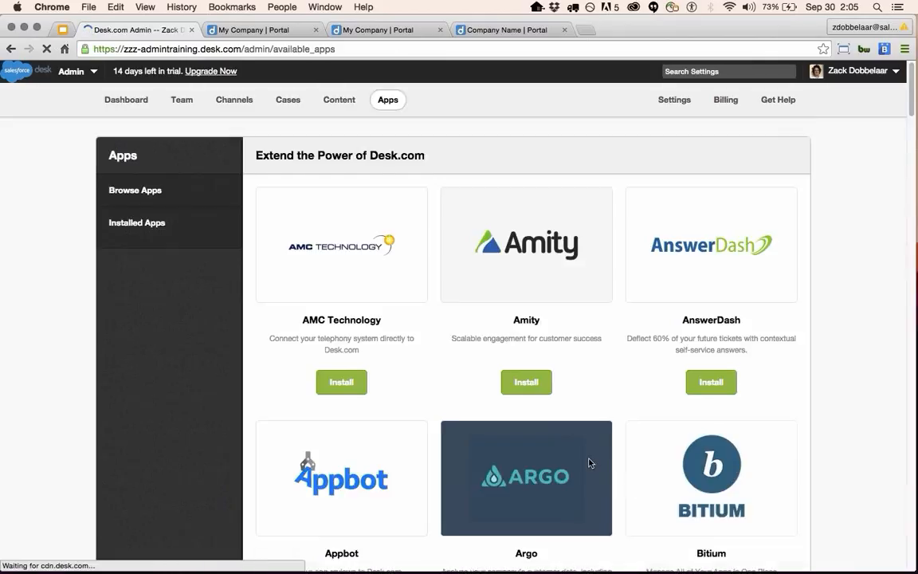
scroll(590, 462, "down", 3)
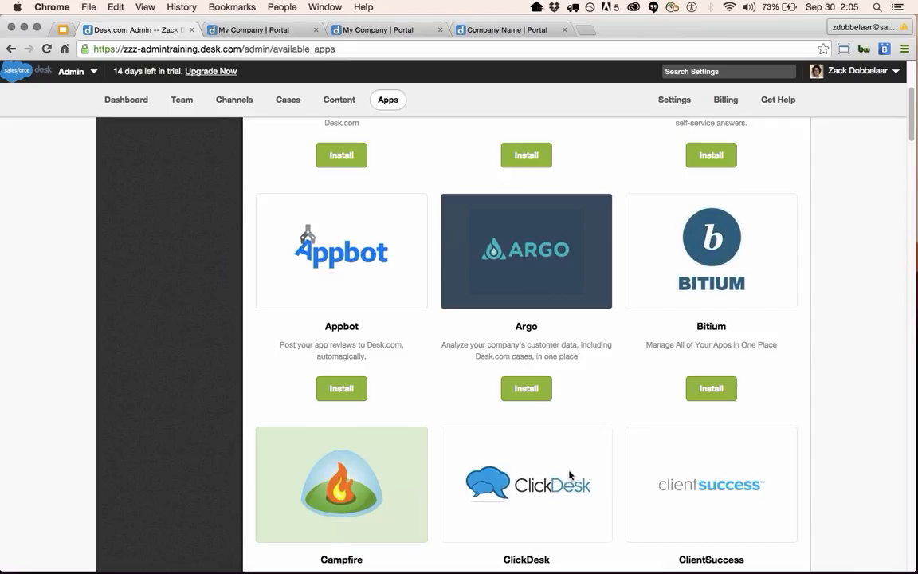
scroll(568, 475, "down", 7)
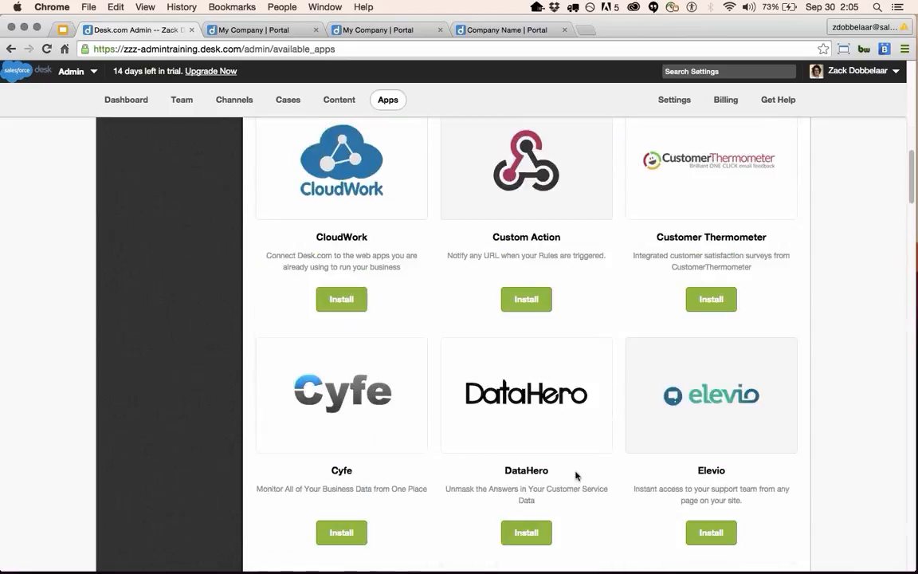
scroll(572, 472, "down", 6)
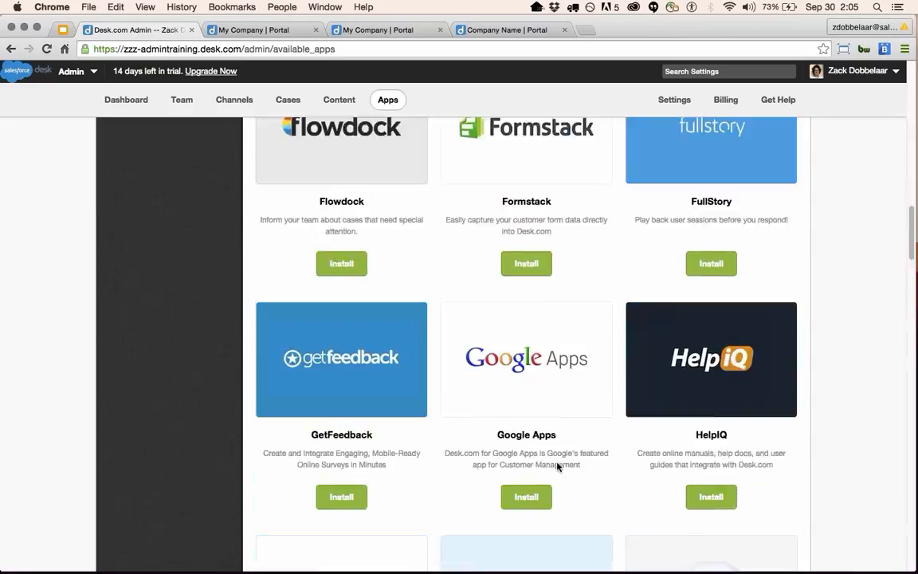
scroll(566, 462, "down", 2)
scroll(587, 456, "down", 2)
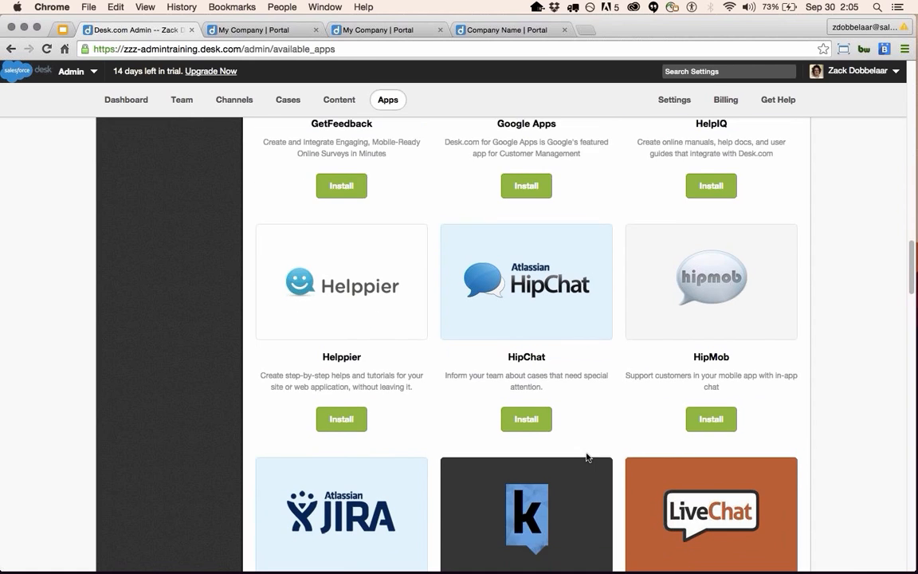
scroll(586, 456, "down", 2)
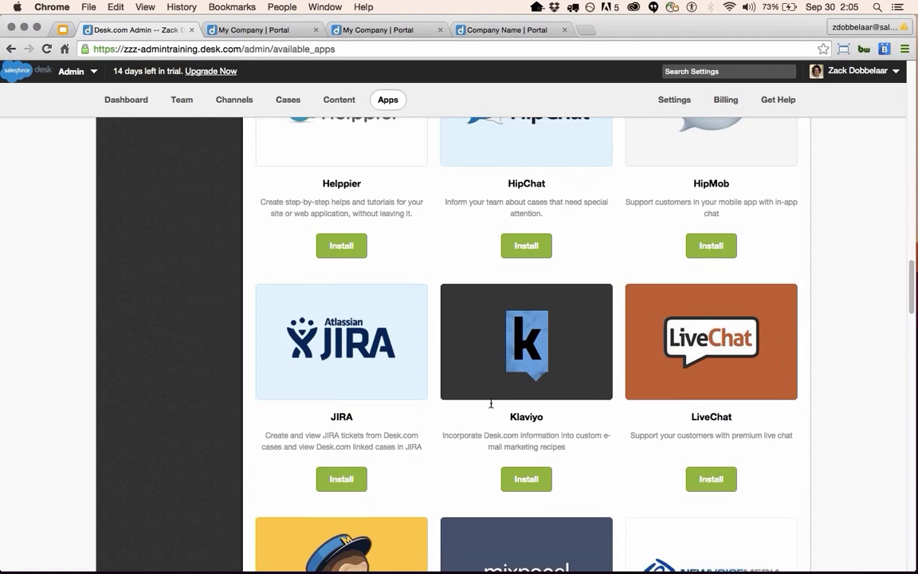
scroll(516, 385, "down", 4)
scroll(519, 386, "down", 3)
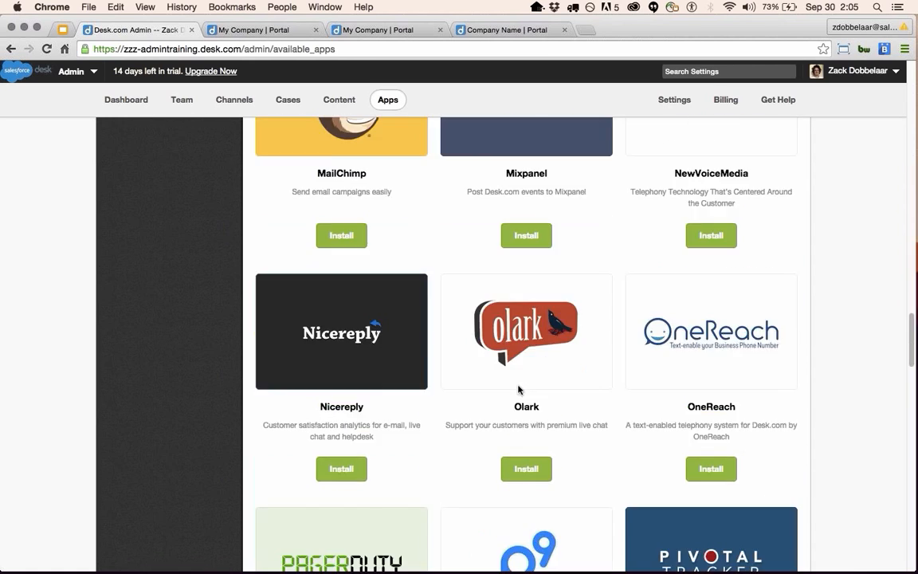
scroll(625, 428, "down", 1)
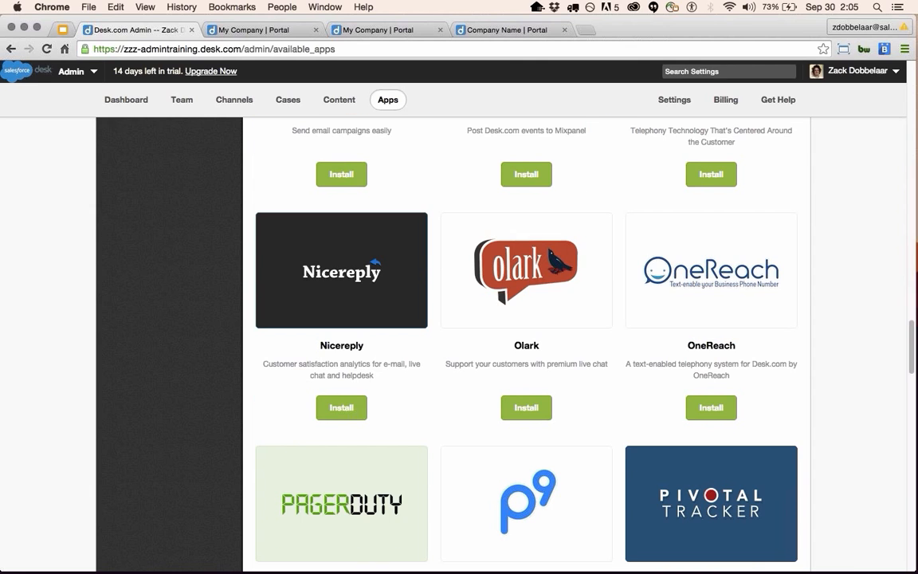
scroll(626, 457, "down", 1)
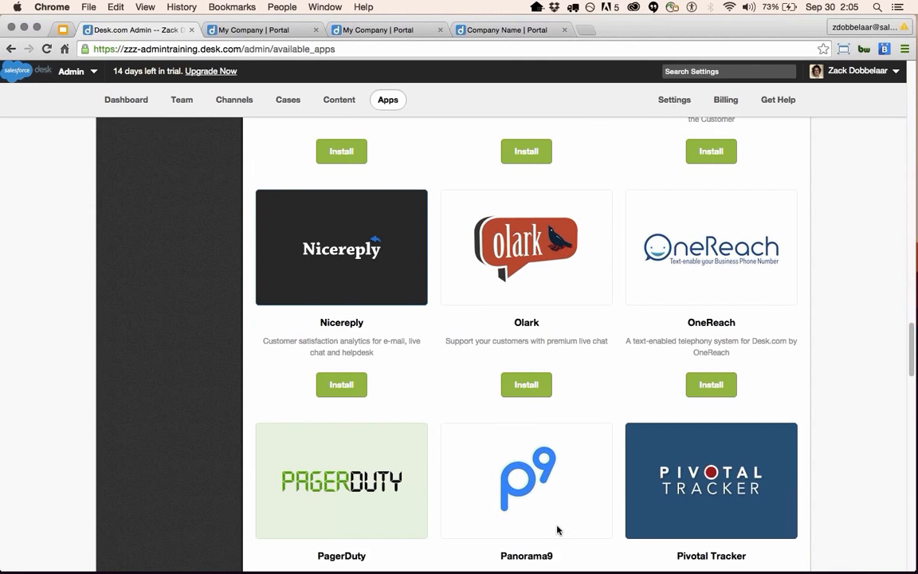
scroll(558, 530, "down", 7)
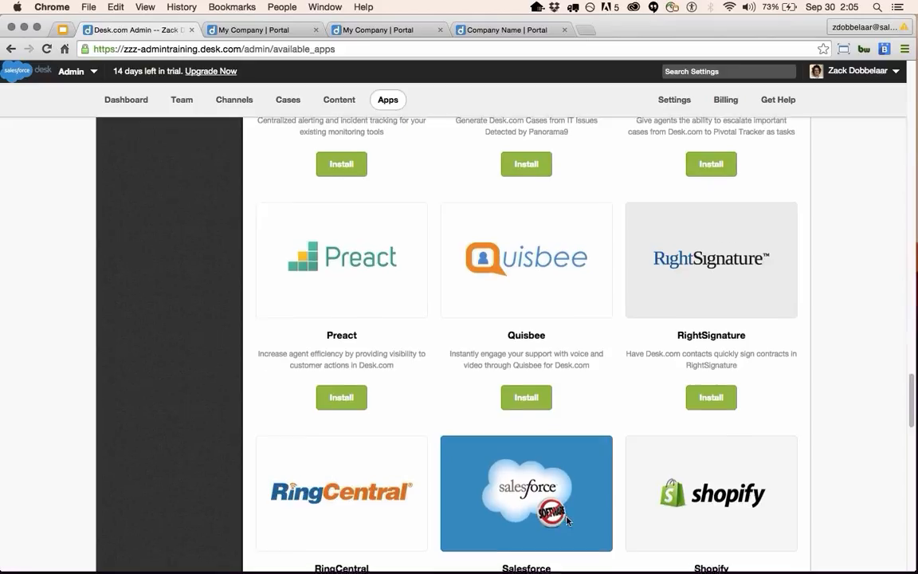
scroll(567, 519, "up", 15)
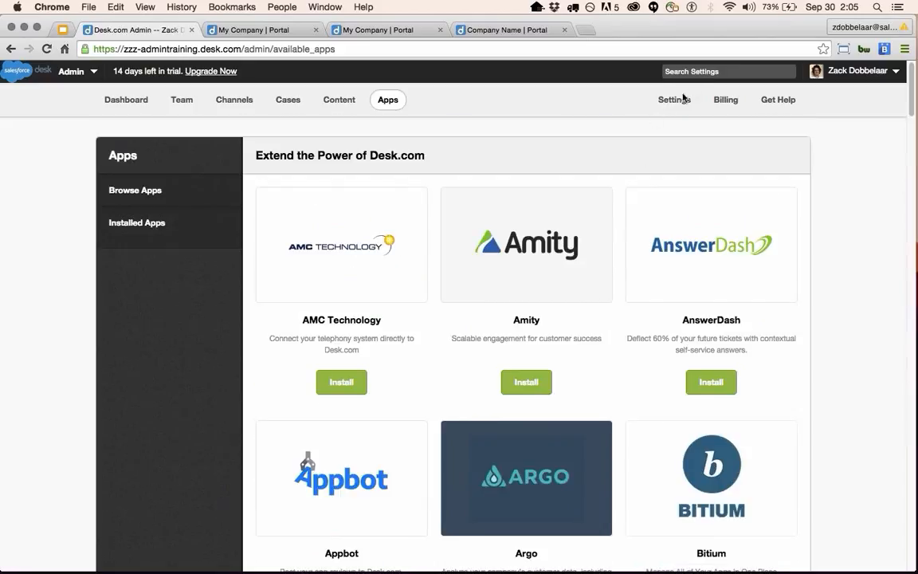
left_click(682, 101)
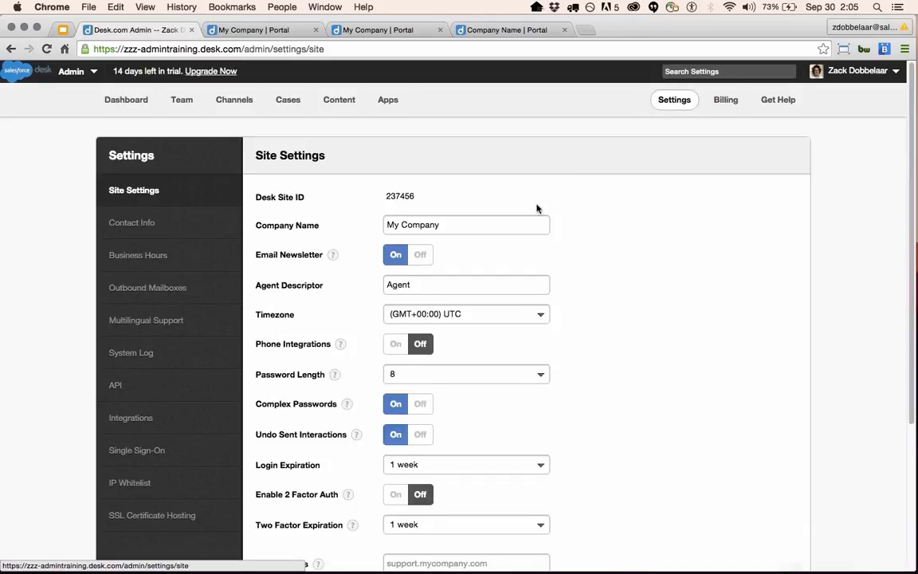
scroll(537, 208, "down", 1)
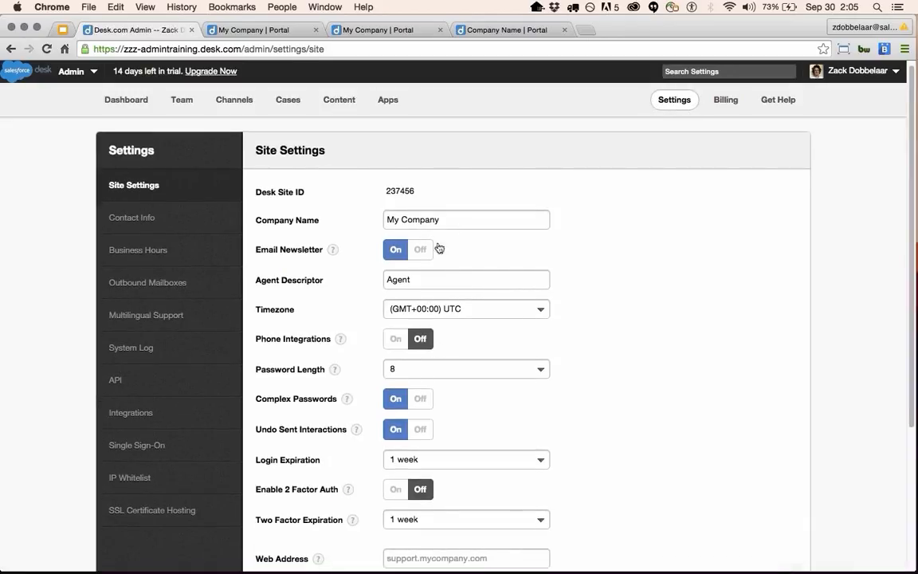
scroll(430, 347, "down", 1)
scroll(434, 352, "down", 2)
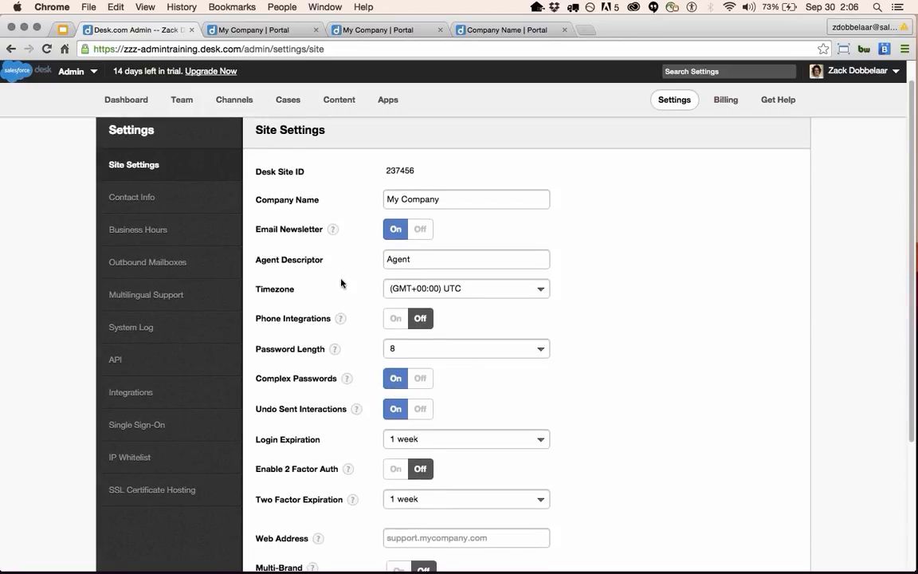
scroll(389, 436, "down", 1)
scroll(386, 435, "down", 5)
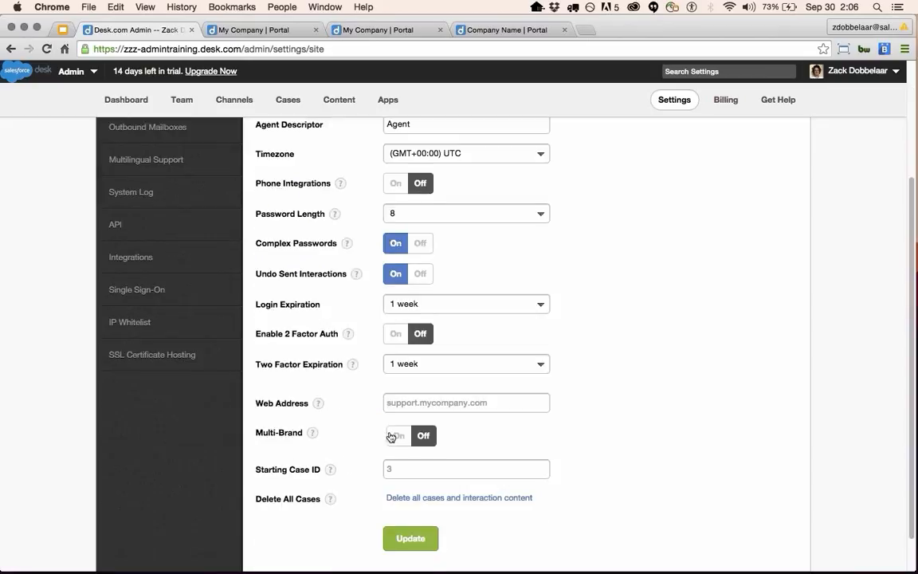
scroll(379, 379, "up", 1)
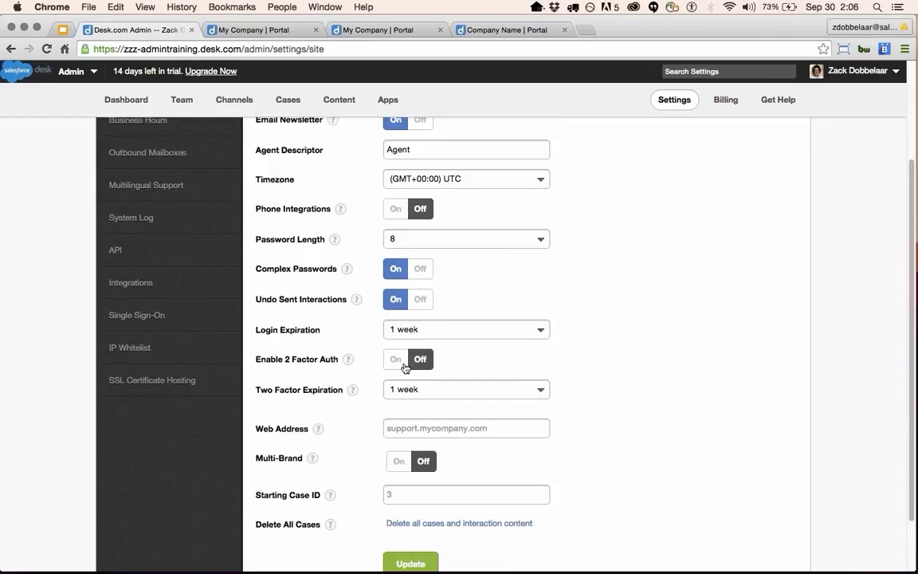
scroll(428, 409, "up", 1)
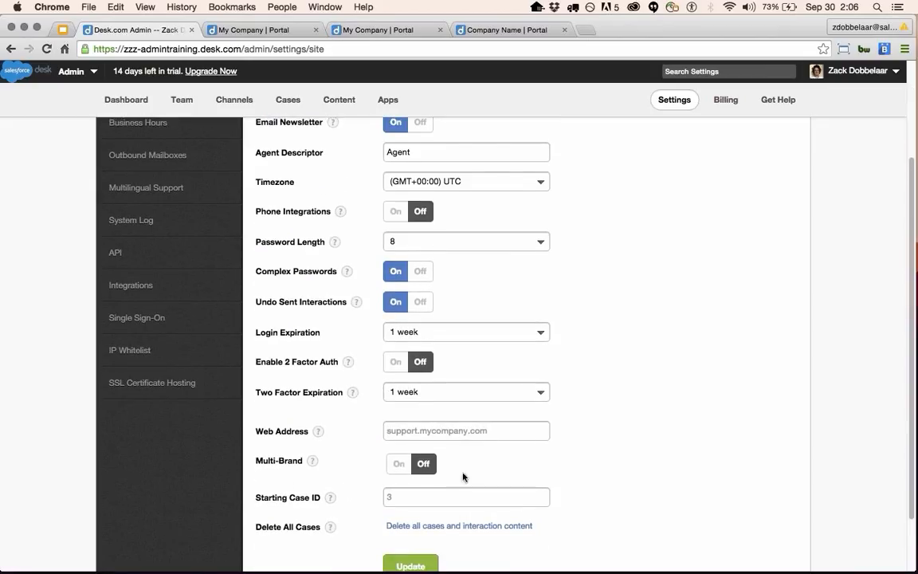
scroll(319, 343, "up", 3)
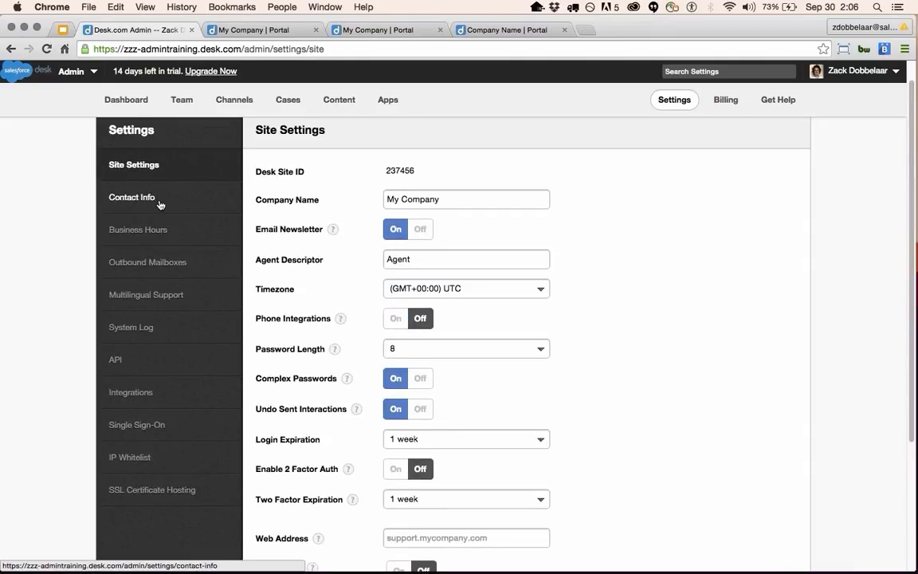
left_click(158, 204)
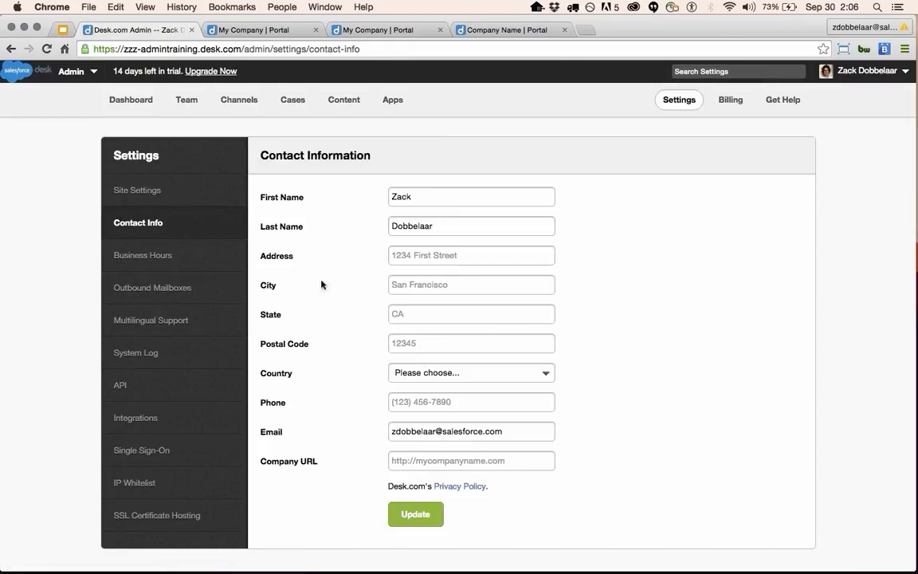
left_click(206, 264)
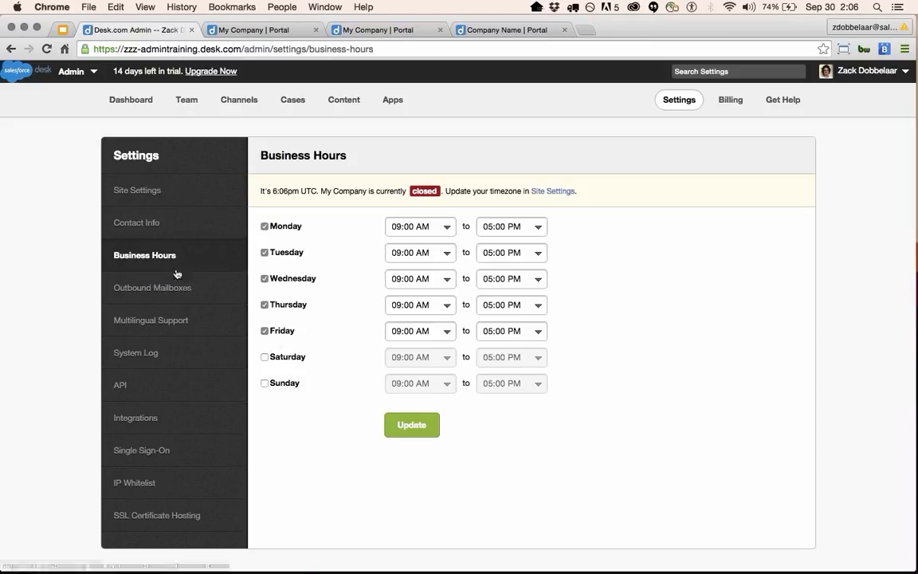
left_click(180, 295)
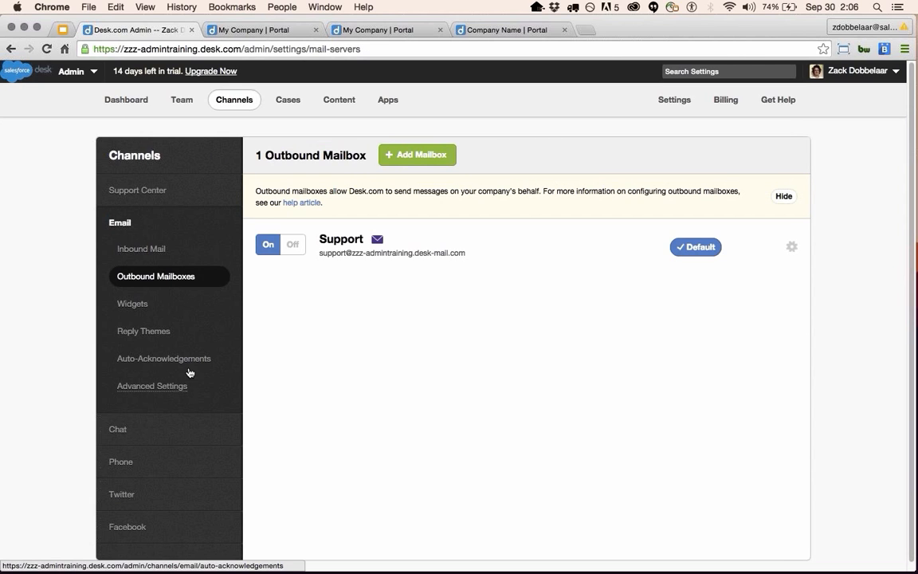
scroll(191, 510, "down", 1)
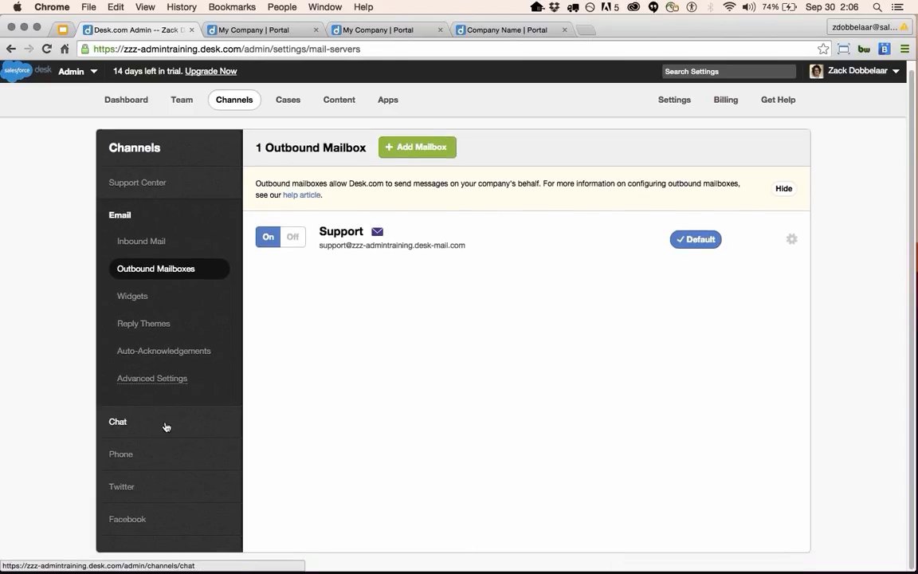
left_click(165, 424)
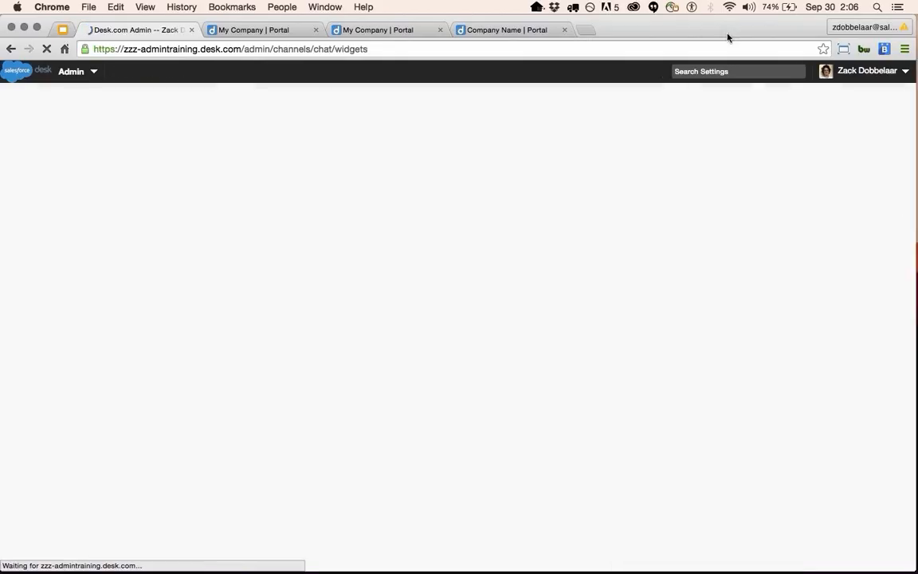
left_click(665, 100)
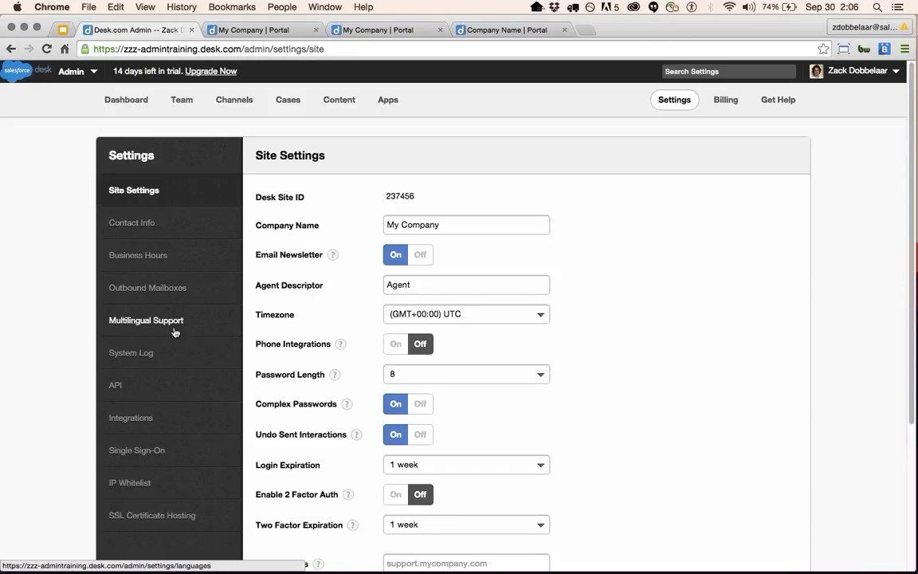
Show the Multilingual Support page from the Settings sidebar.
left_click(171, 322)
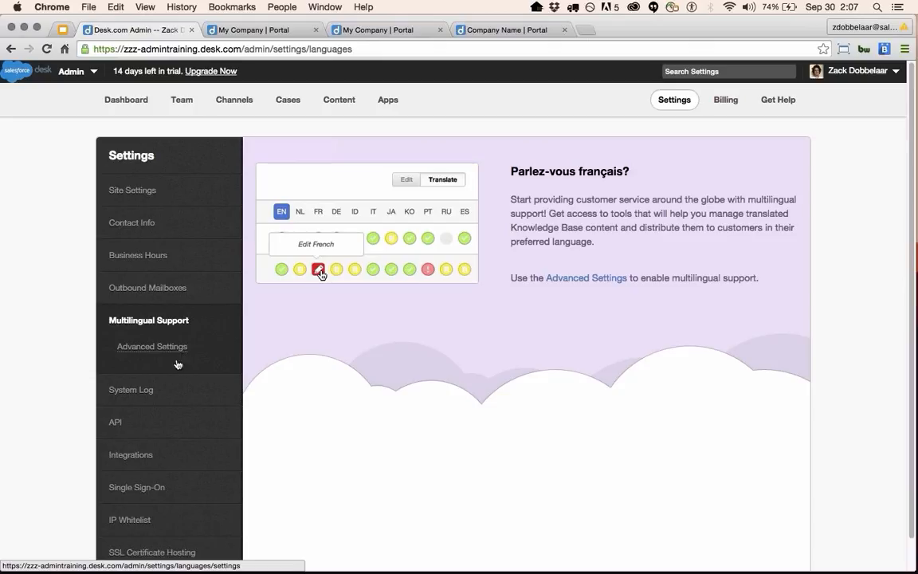
Review the System Log and API pages, then view the Single Sign-On settings.
left_click(156, 399)
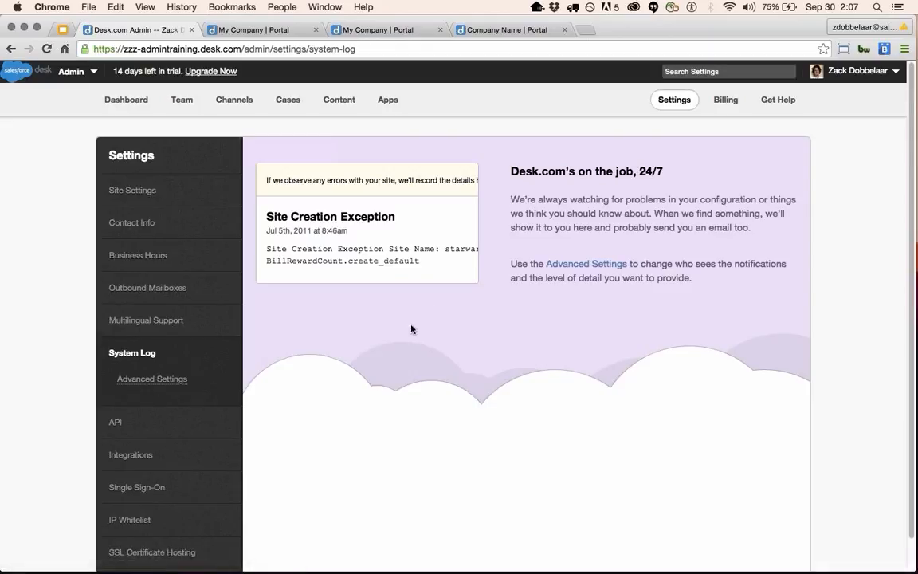
scroll(410, 327, "down", 1)
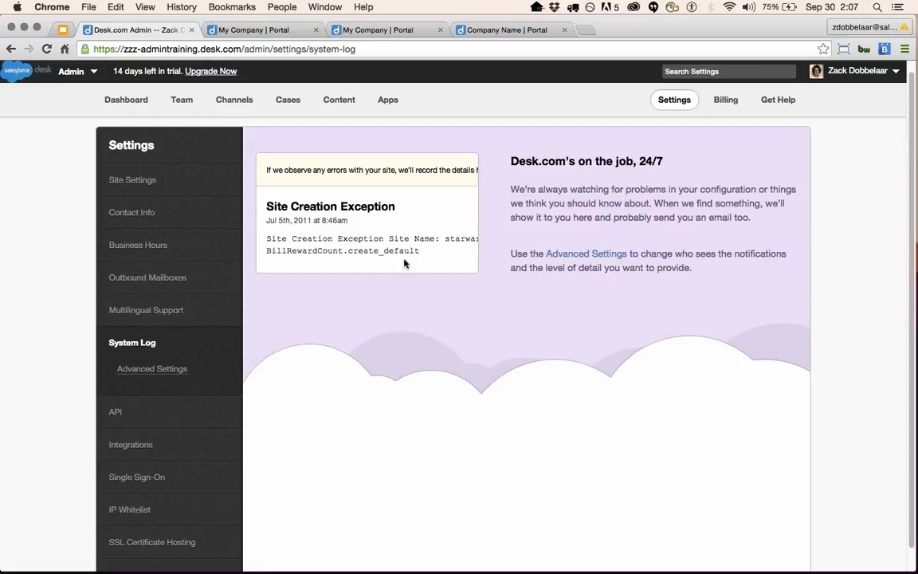
left_click(136, 420)
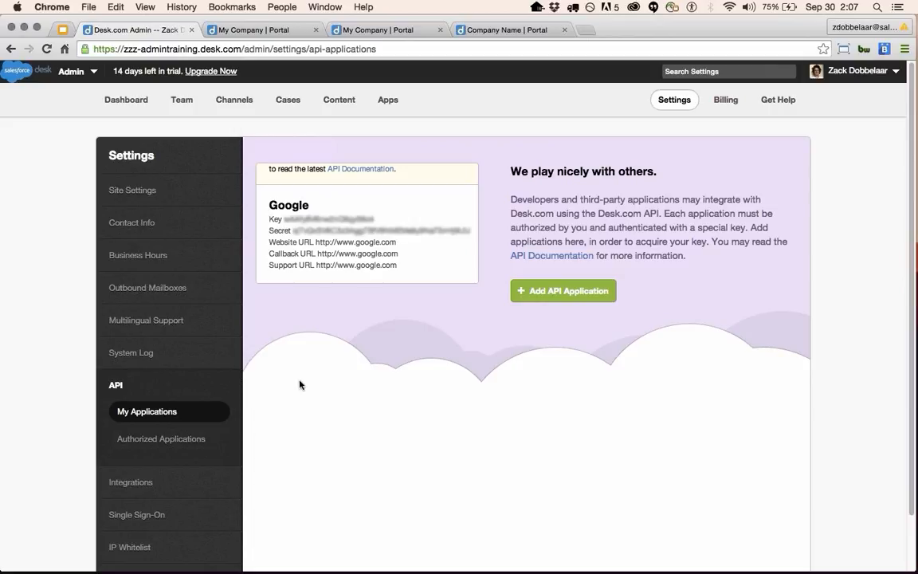
scroll(231, 424, "down", 1)
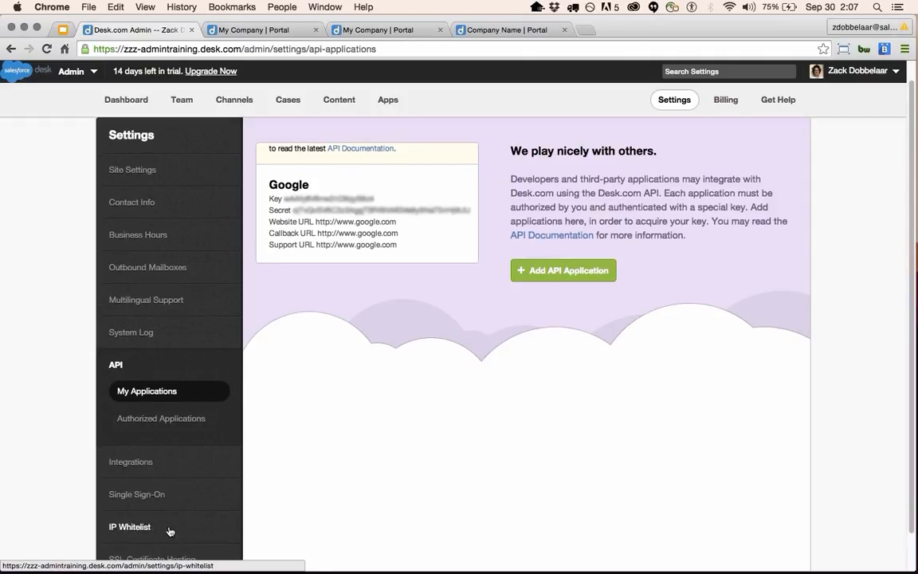
scroll(163, 470, "down", 2)
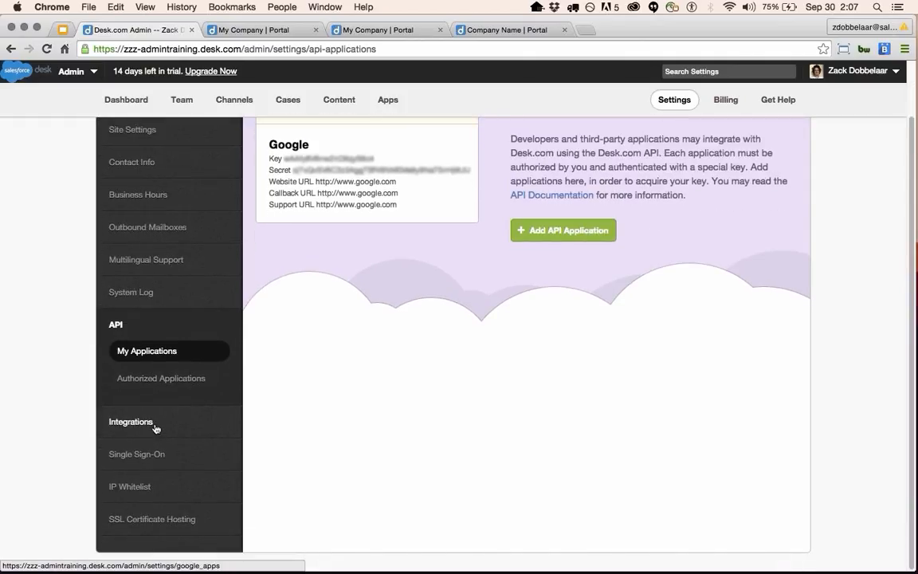
left_click(154, 465)
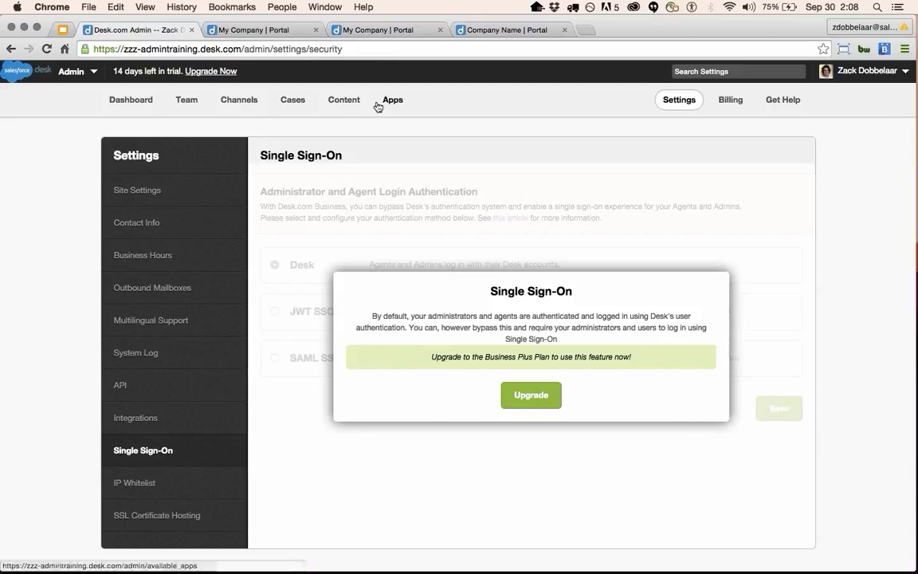
Show the IP Whitelist settings page.
left_click(154, 484)
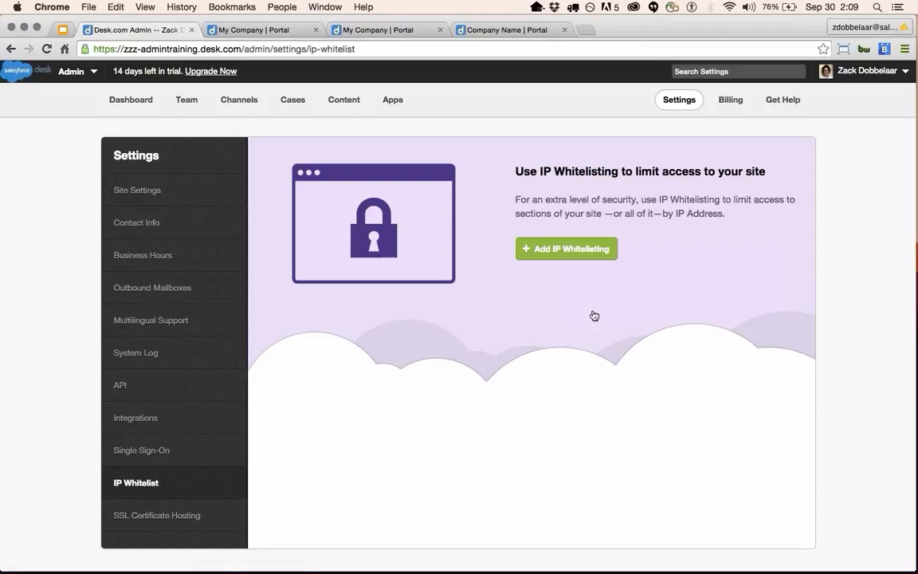
List the Content topics: Sample :: General, Canned Responses and Sample :: Products.
left_click(345, 106)
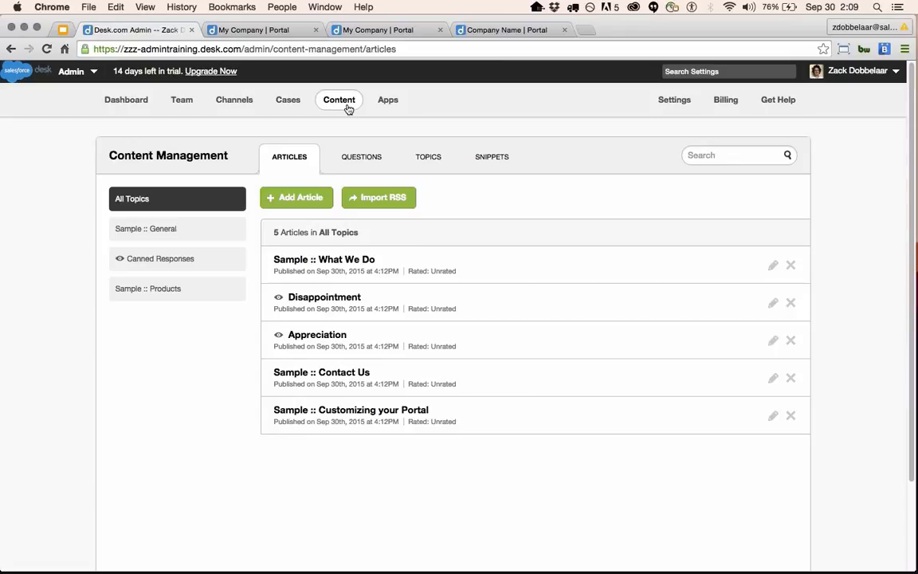
left_click(434, 158)
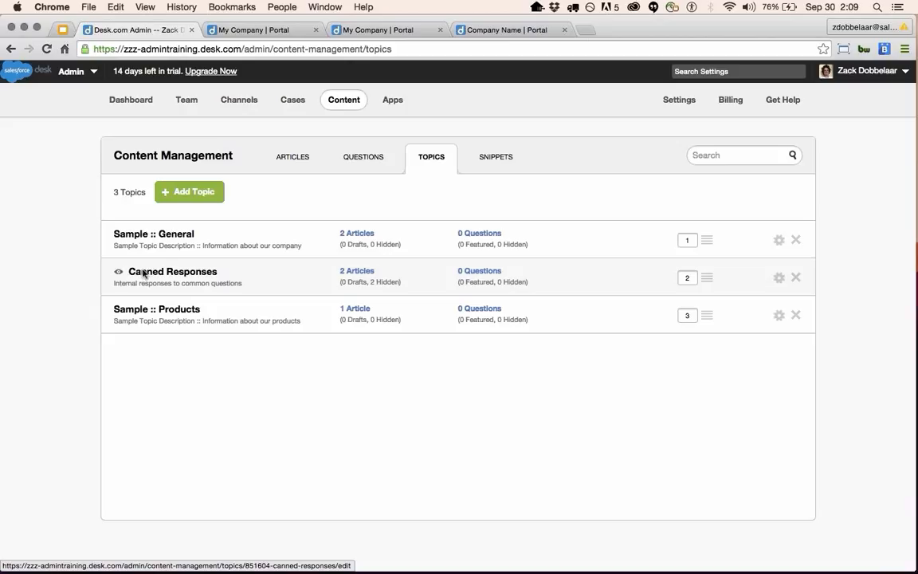
Add topic 'New Topic' with description 'New Topic Description', shown in Support Center.
left_click(183, 193)
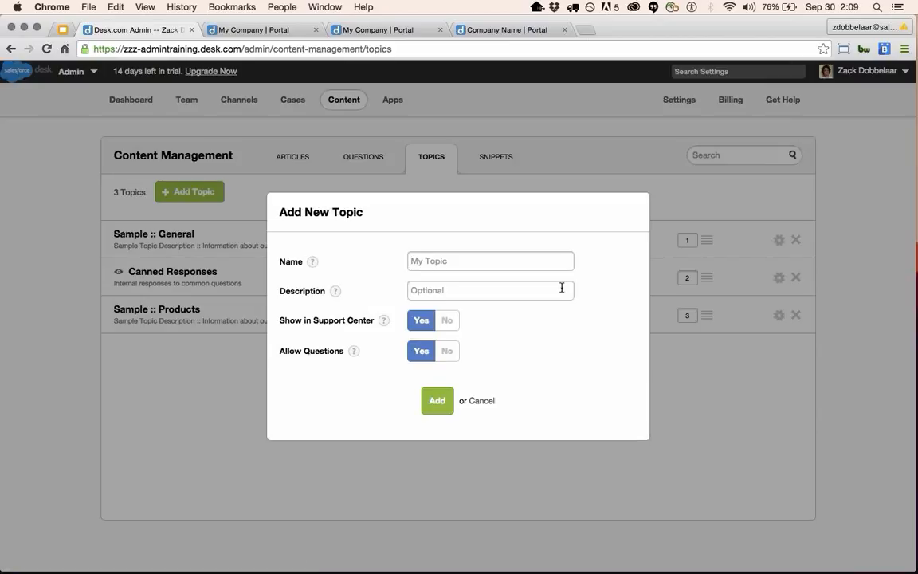
type("New Topic")
left_click(561, 288)
type("New T")
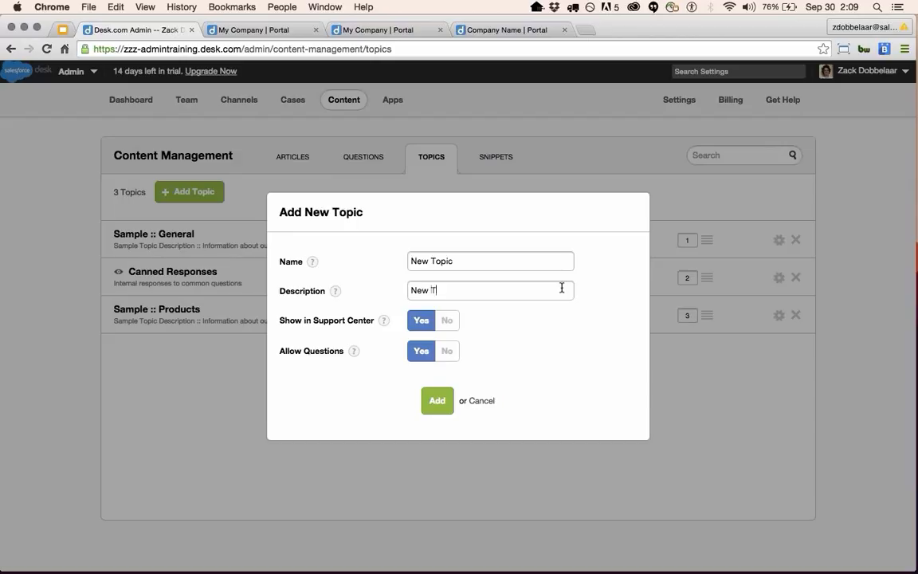
type("opic Description")
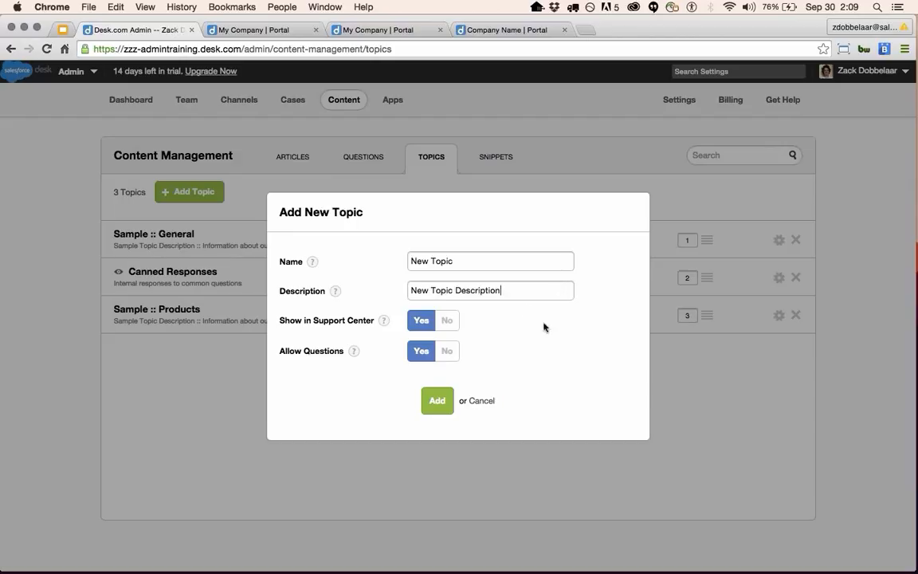
left_click(450, 321)
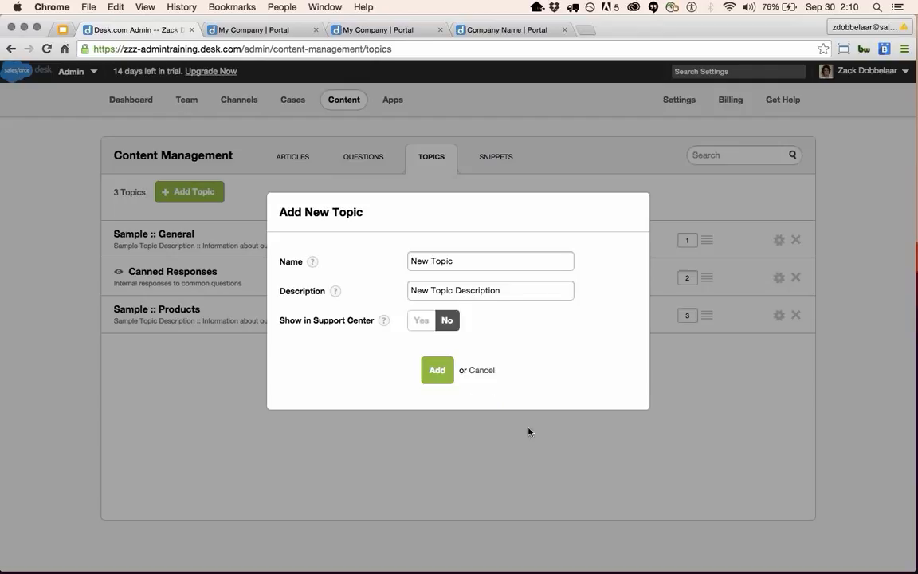
left_click(423, 319)
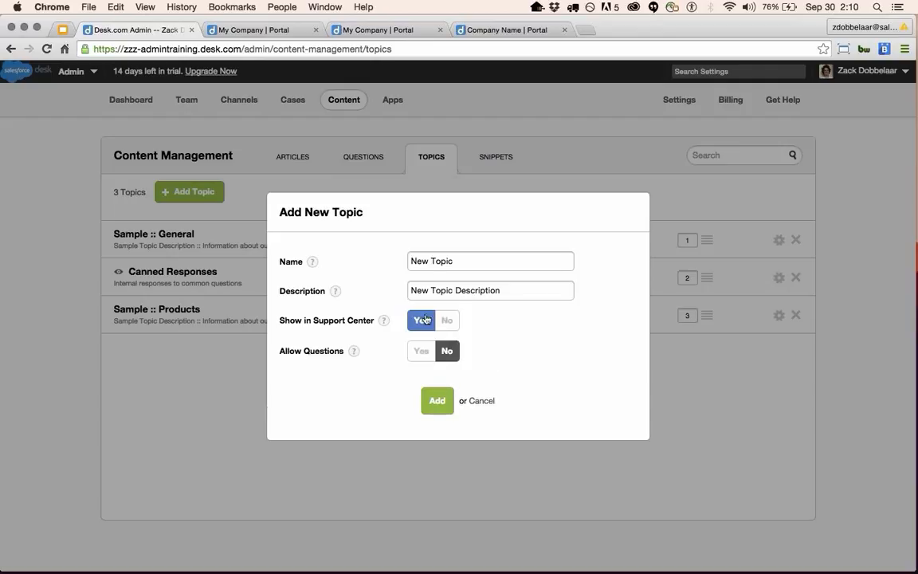
left_click(432, 404)
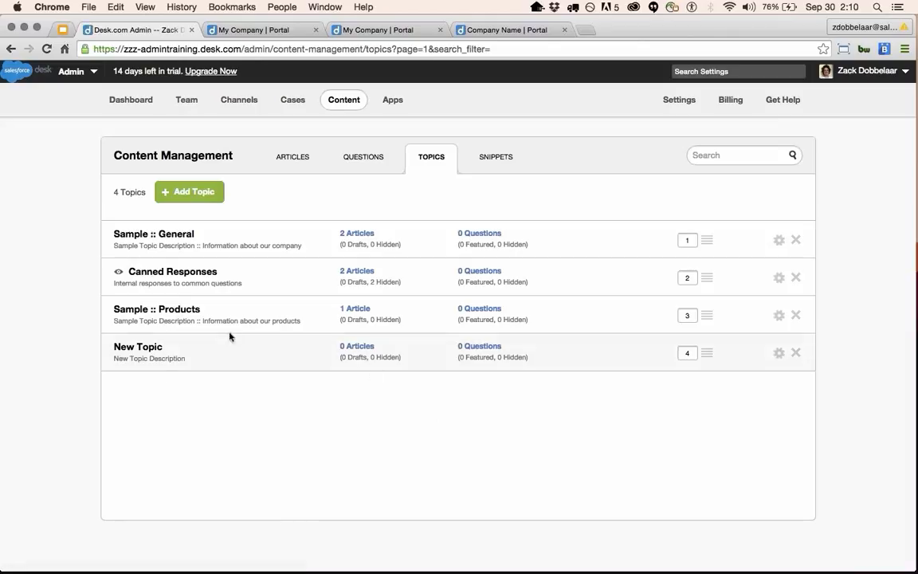
Browse articles by topic, then filter the Articles list to New Topic (0 articles).
left_click(361, 347)
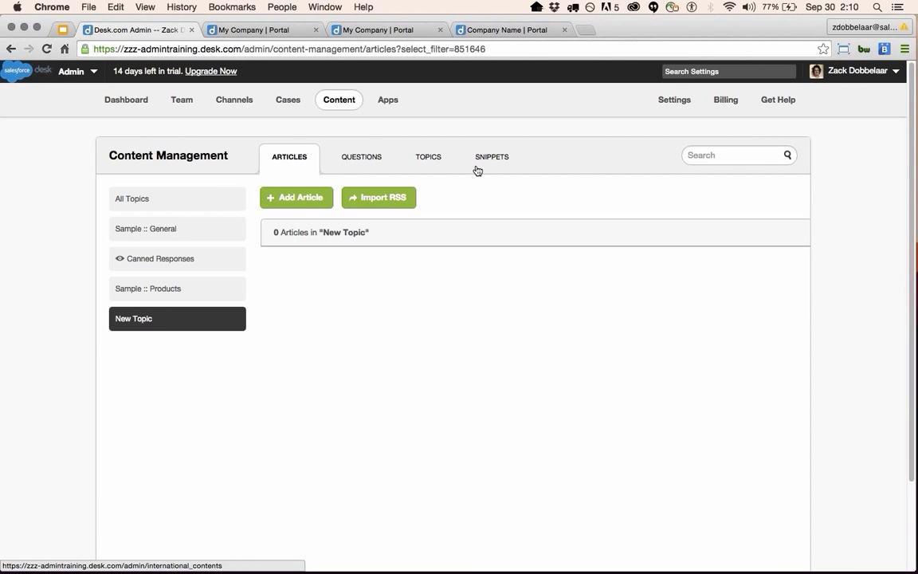
left_click(429, 156)
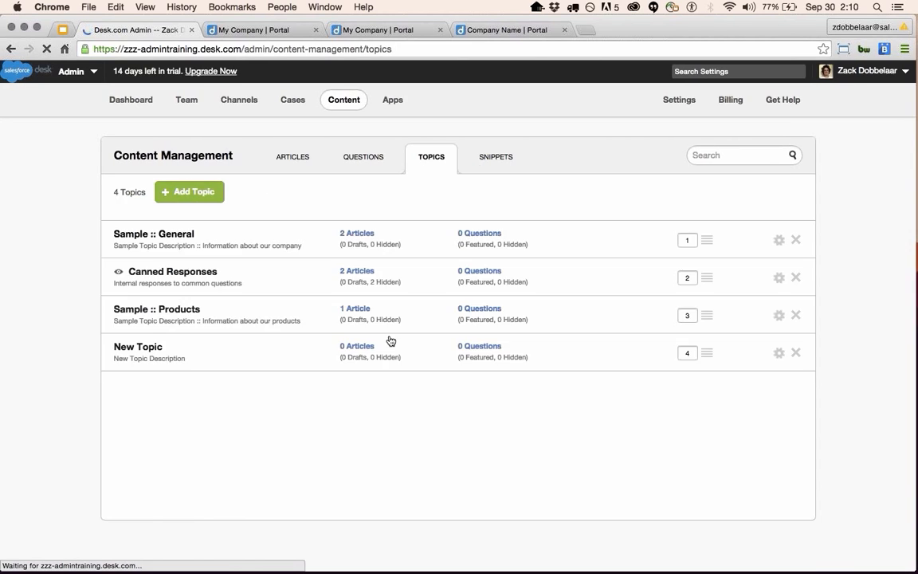
left_click(359, 236)
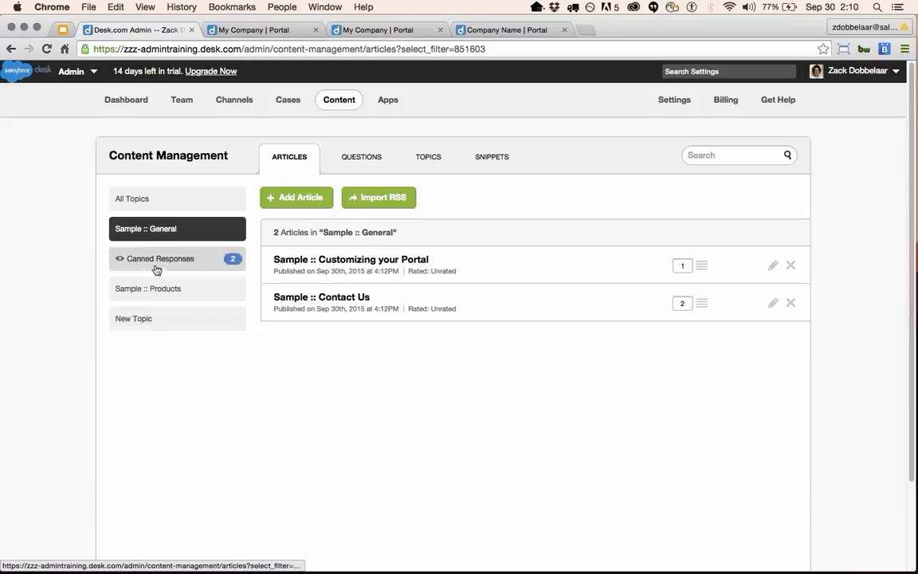
left_click(160, 202)
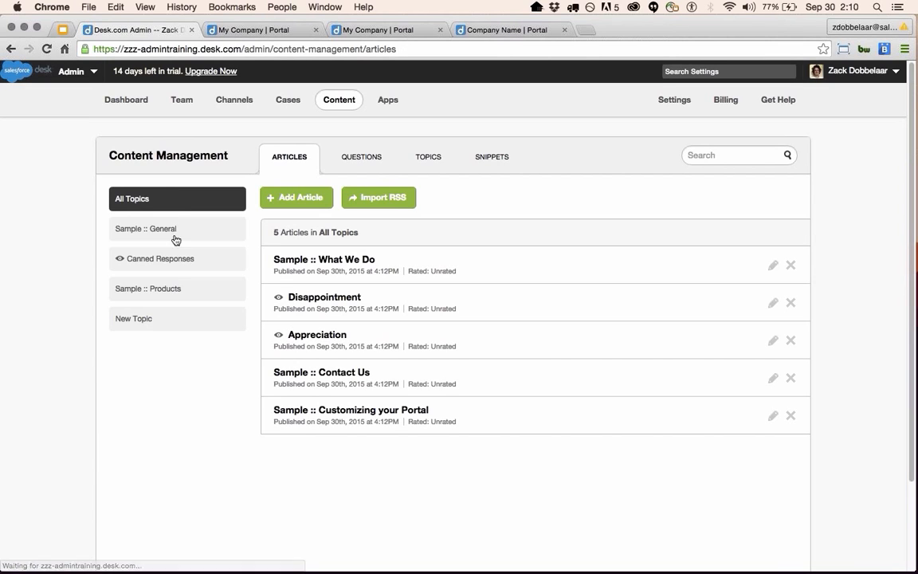
left_click(169, 318)
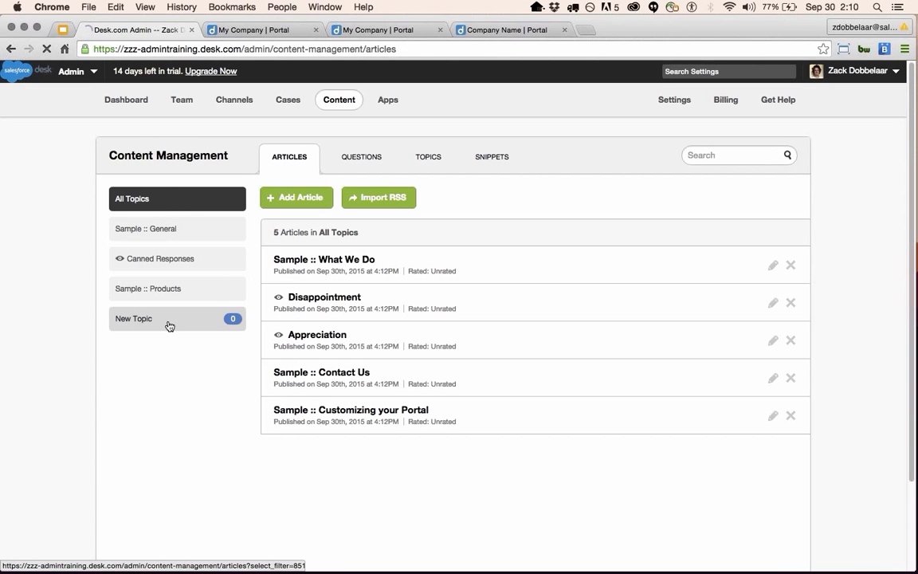
Add an article with subject 'New Article' to New Topic.
left_click(285, 199)
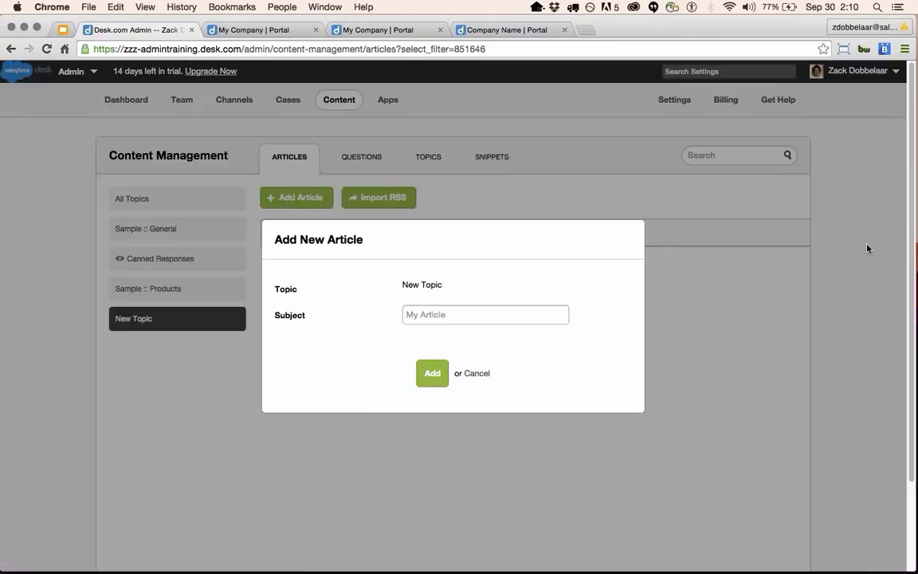
type("New Article")
left_click(433, 375)
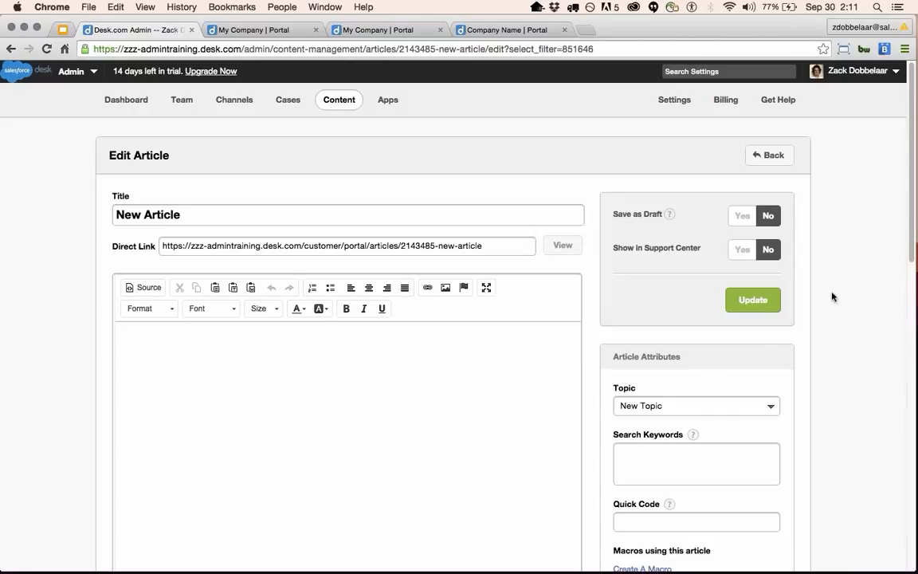
left_click(447, 369)
scroll(371, 428, "down", 1)
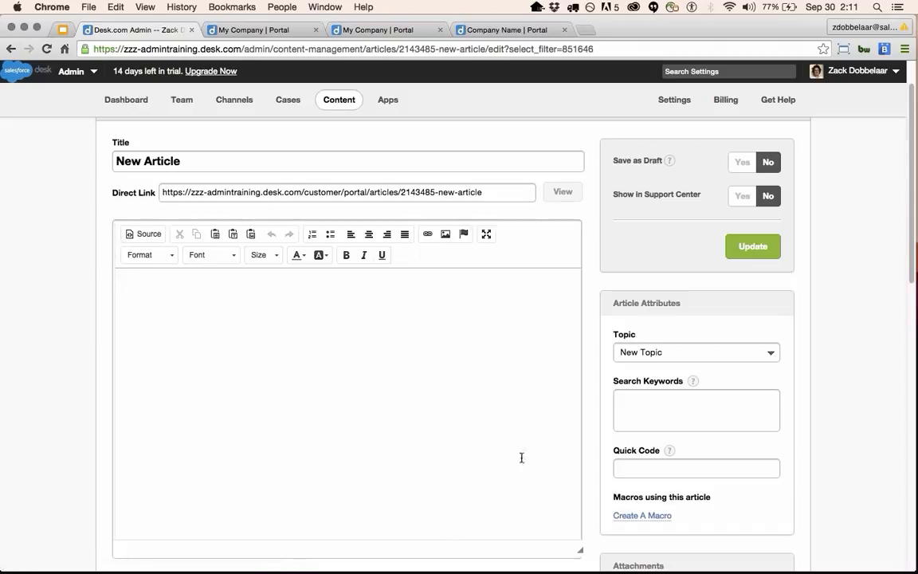
left_click(250, 234)
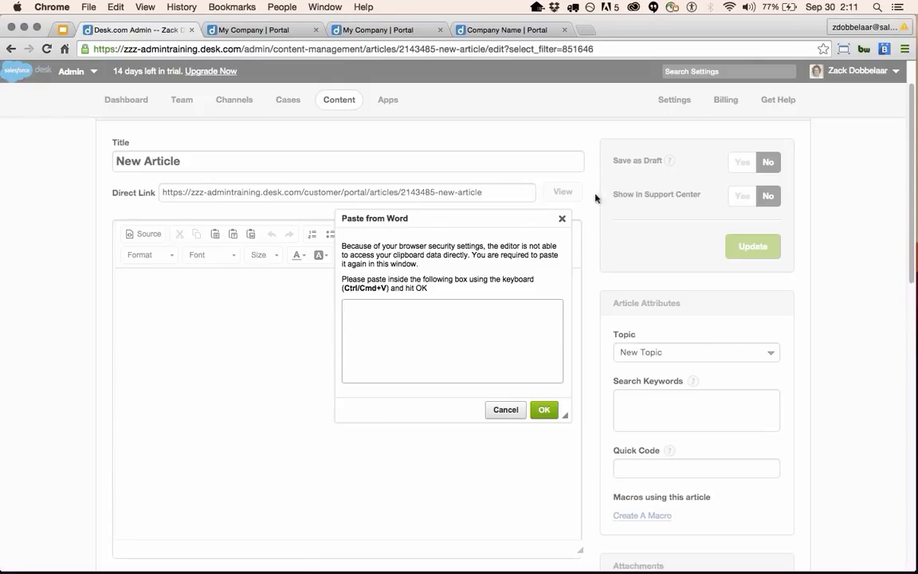
left_click(562, 218)
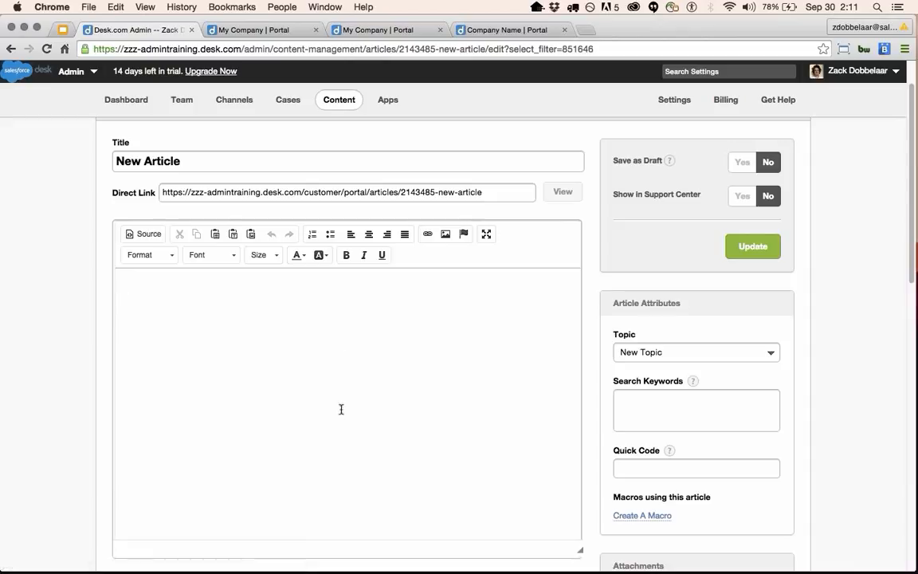
left_click(313, 236)
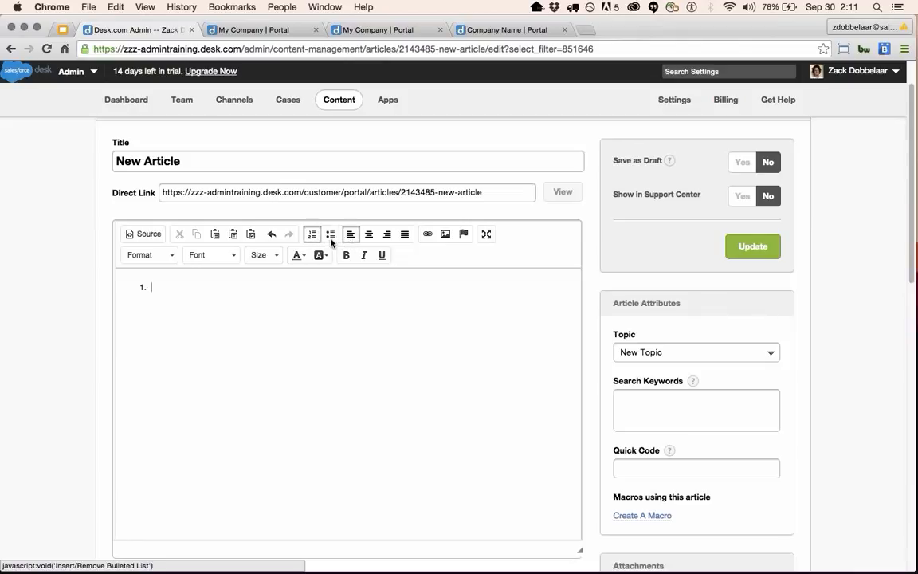
left_click(331, 236)
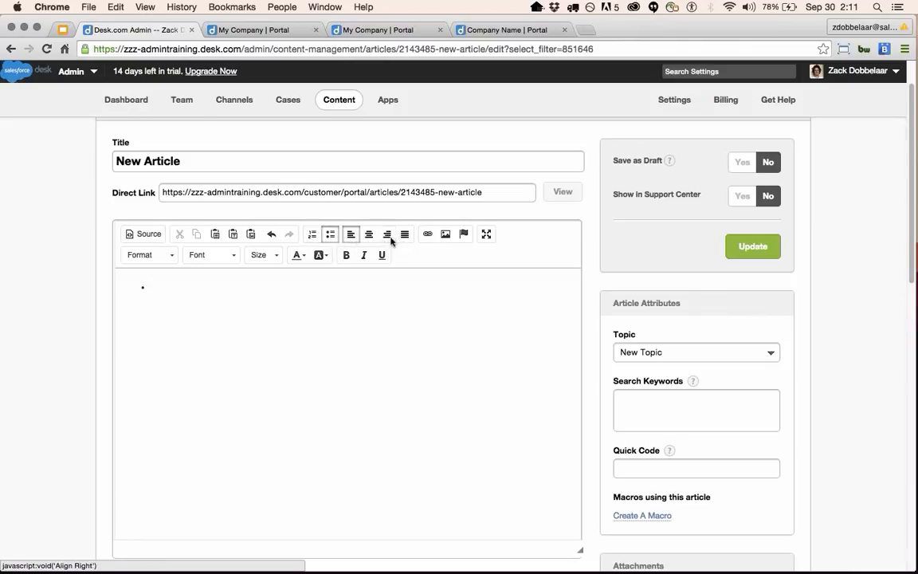
left_click(368, 236)
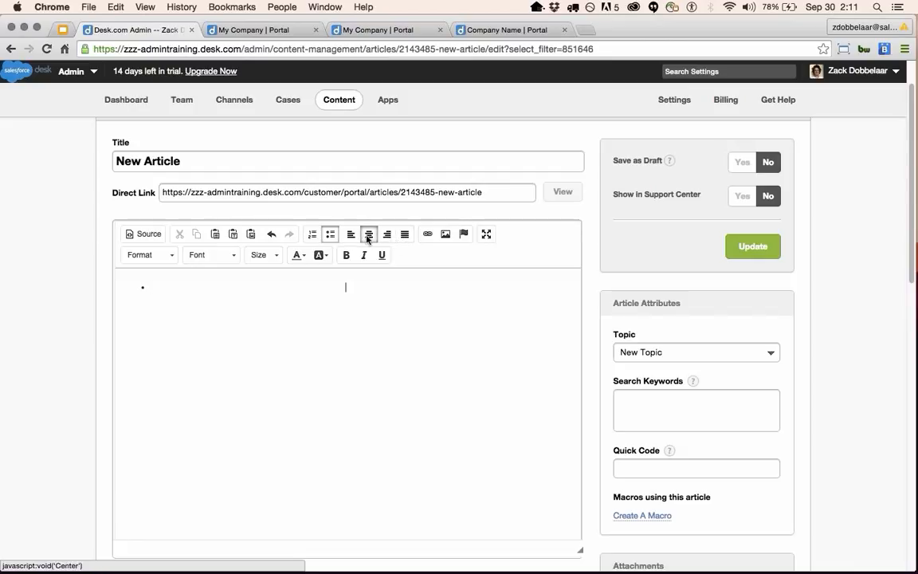
left_click(350, 234)
left_click(330, 235)
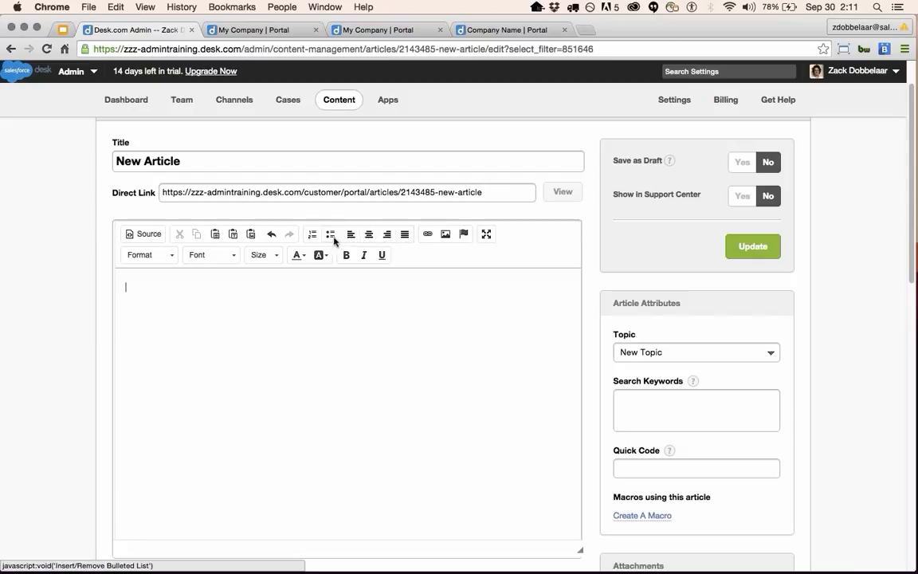
left_click(428, 234)
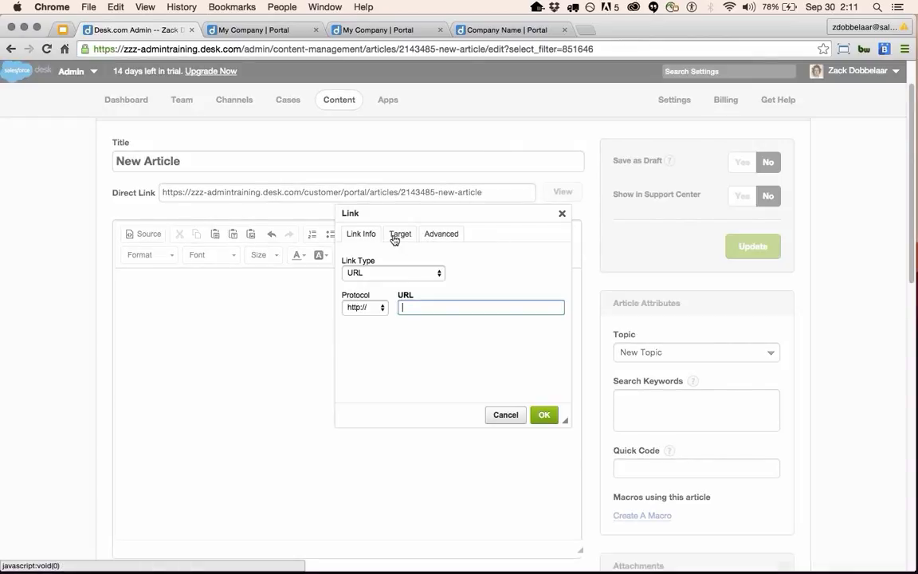
left_click(396, 237)
left_click(370, 238)
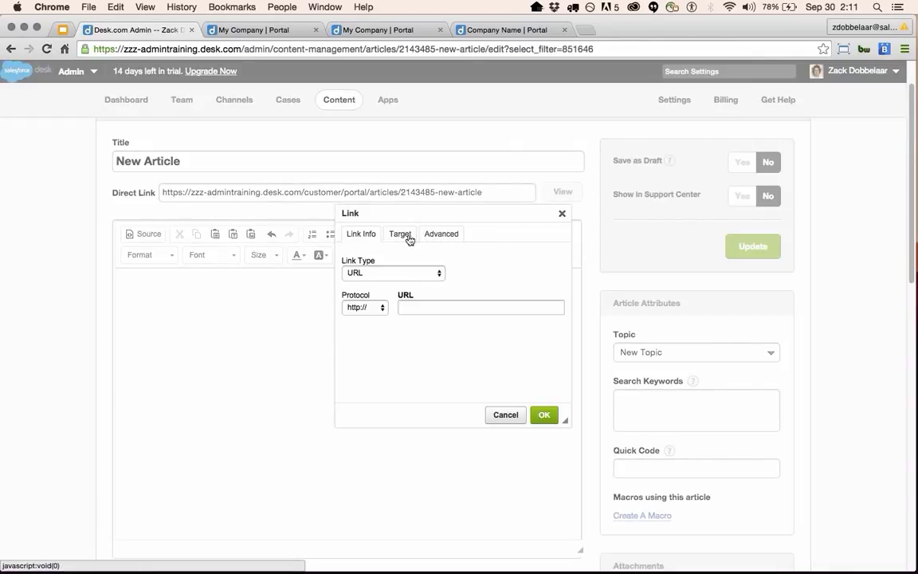
left_click(400, 234)
left_click(435, 272)
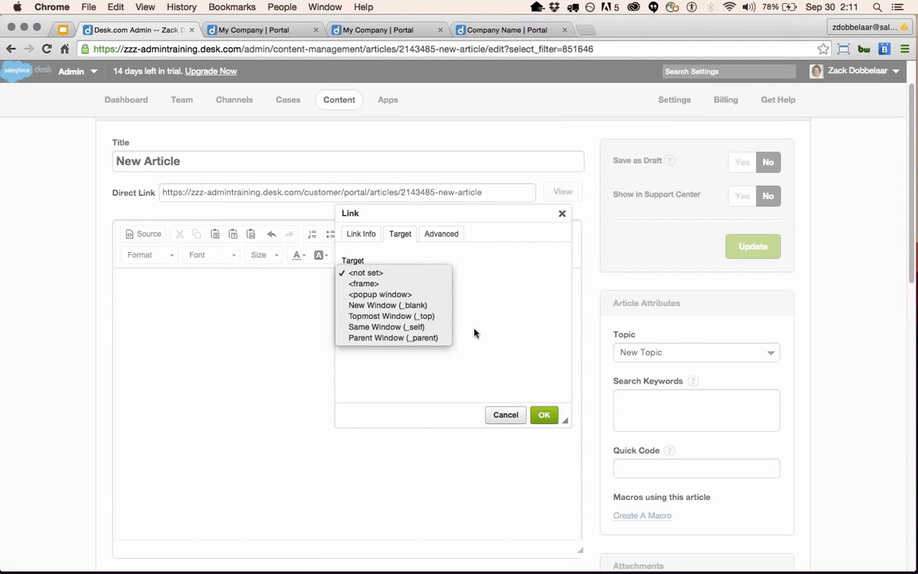
left_click(562, 213)
left_click(562, 213)
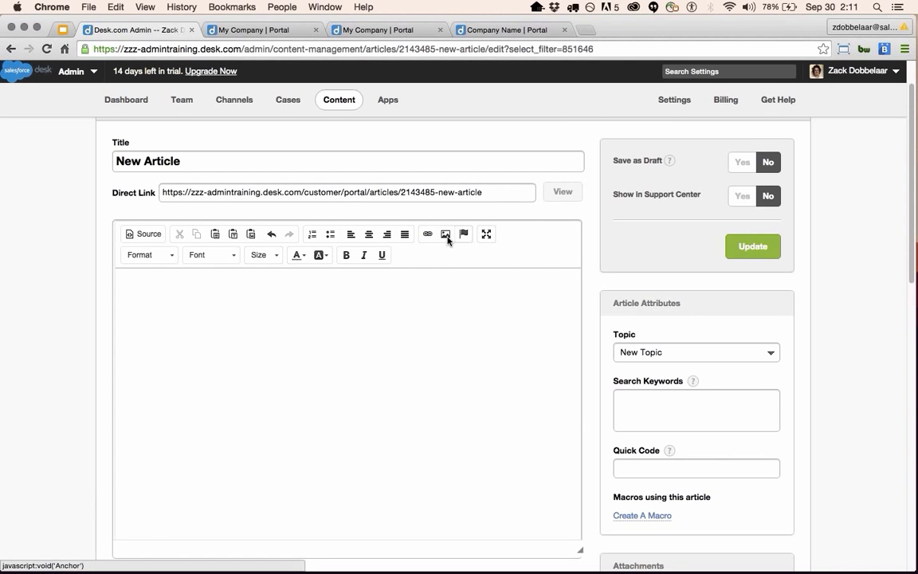
left_click(447, 235)
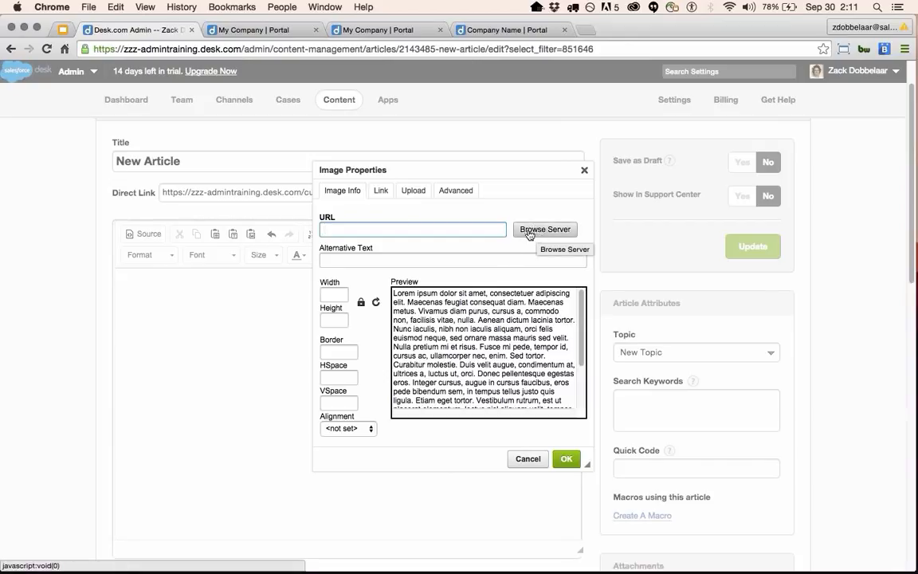
left_click(415, 190)
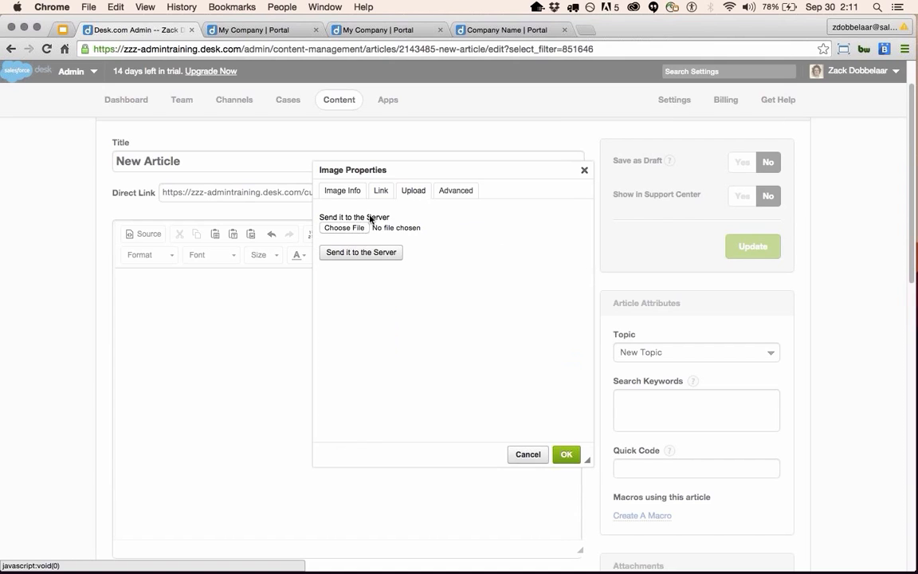
left_click(352, 228)
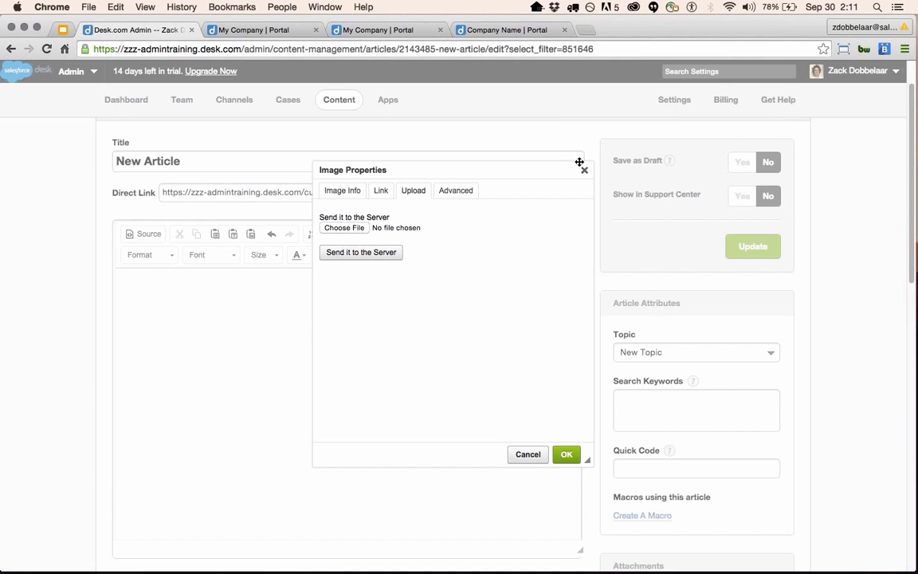
left_click(331, 196)
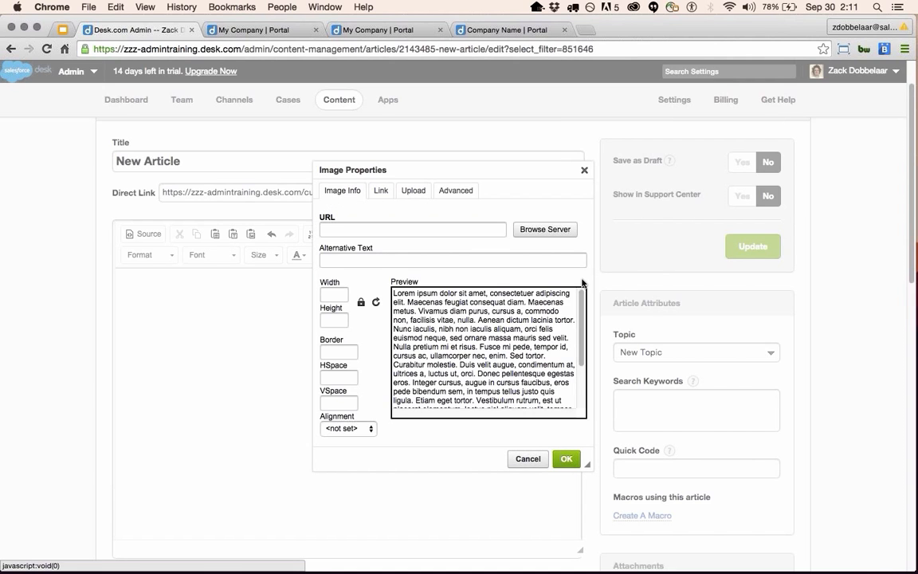
left_click(519, 231)
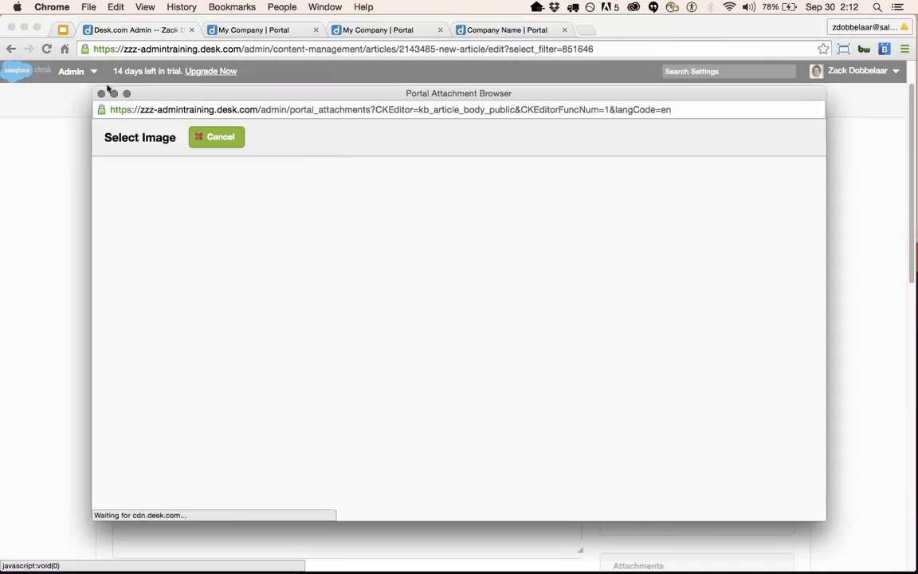
left_click(101, 94)
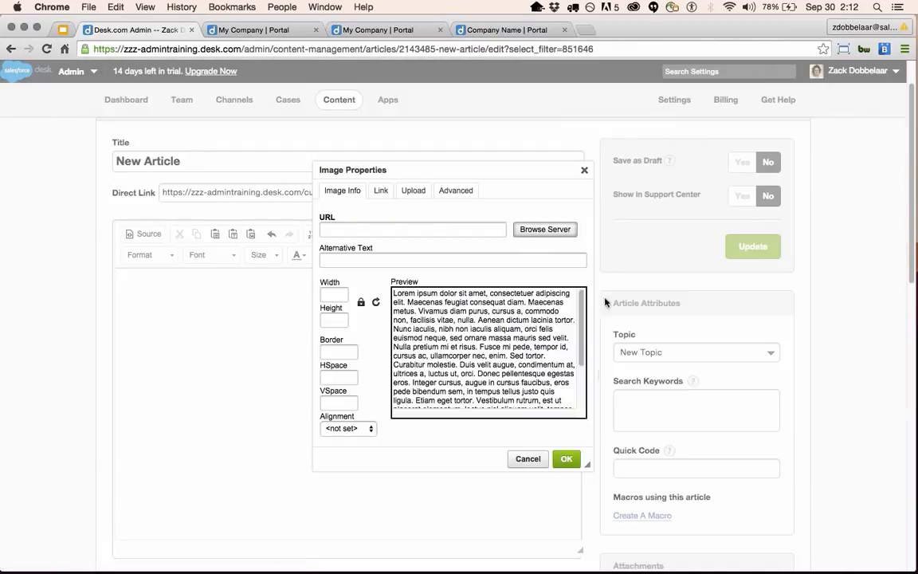
left_click(581, 171)
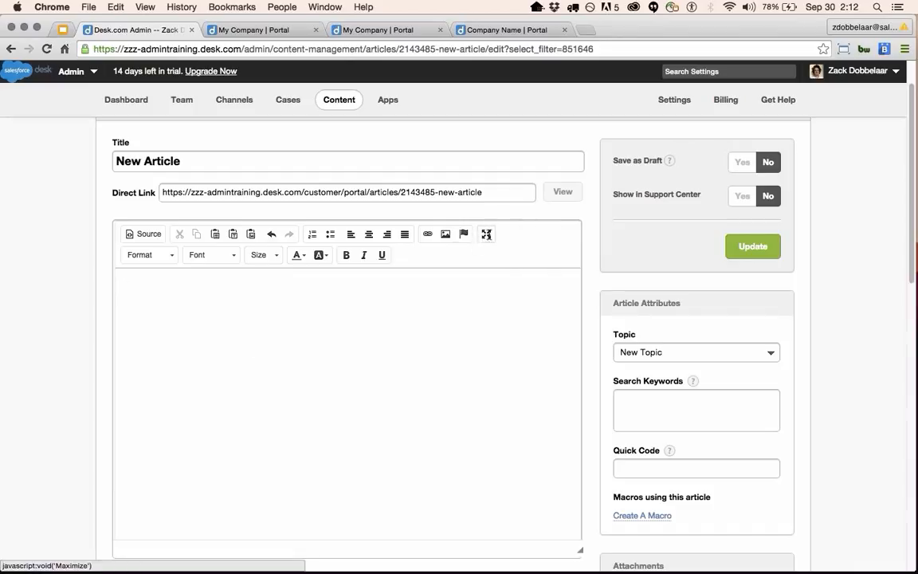
left_click(486, 233)
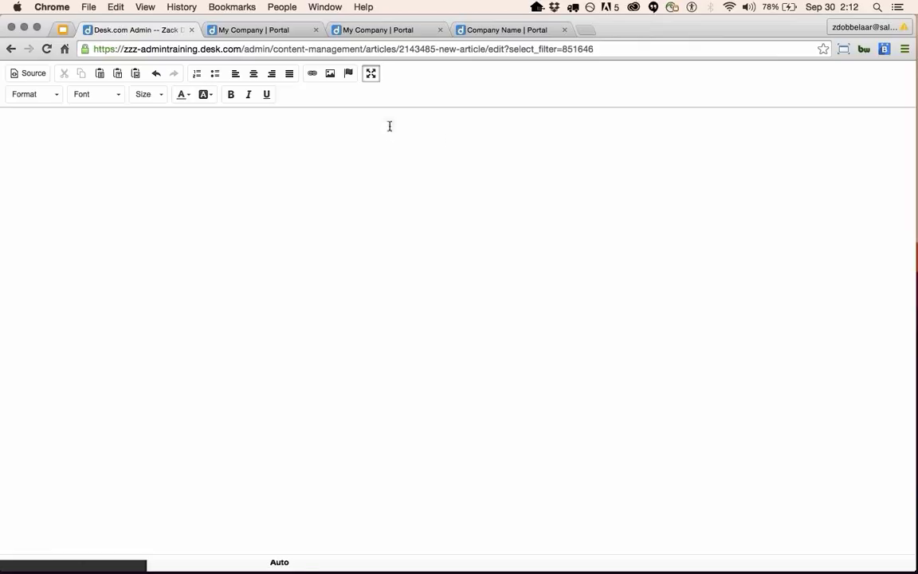
left_click(371, 75)
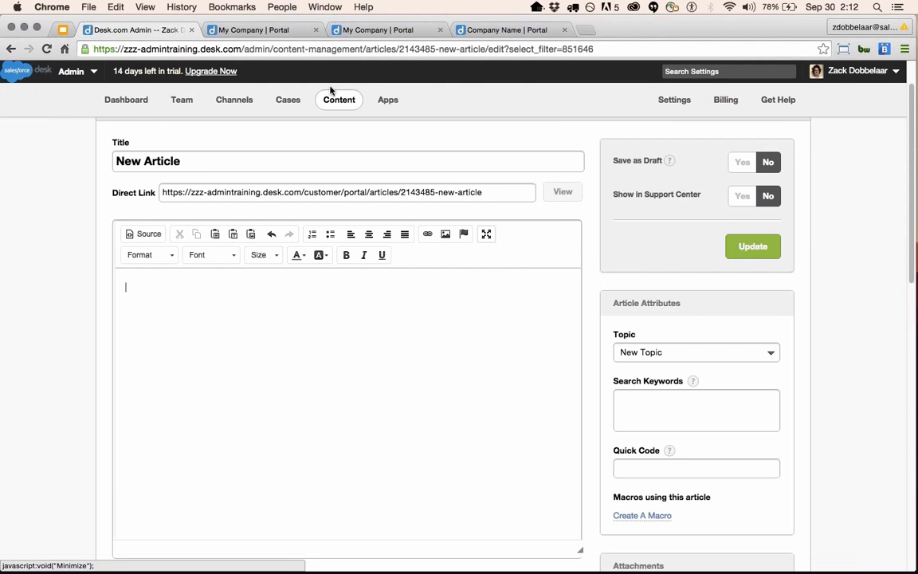
Look through the paragraph style options, leaving the current style unchanged.
left_click(160, 259)
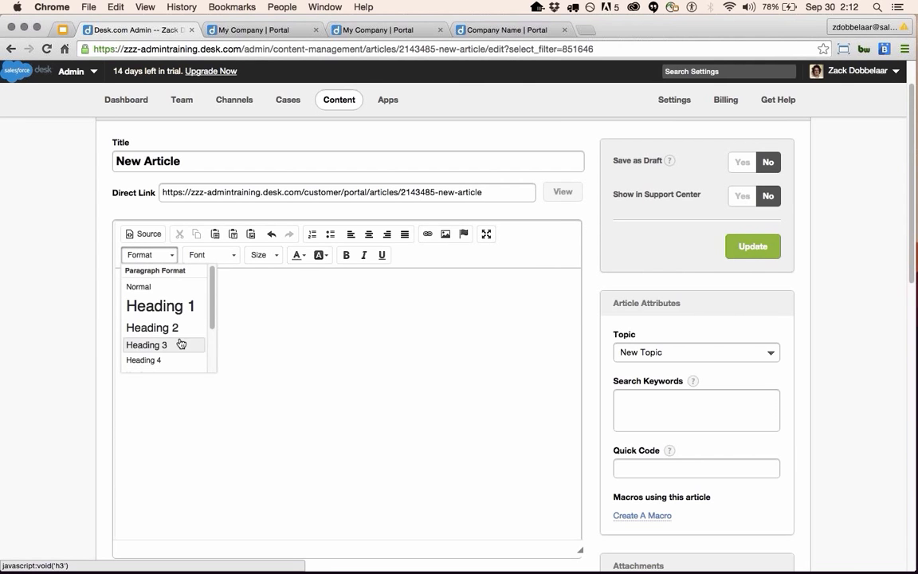
scroll(165, 331, "down", 1)
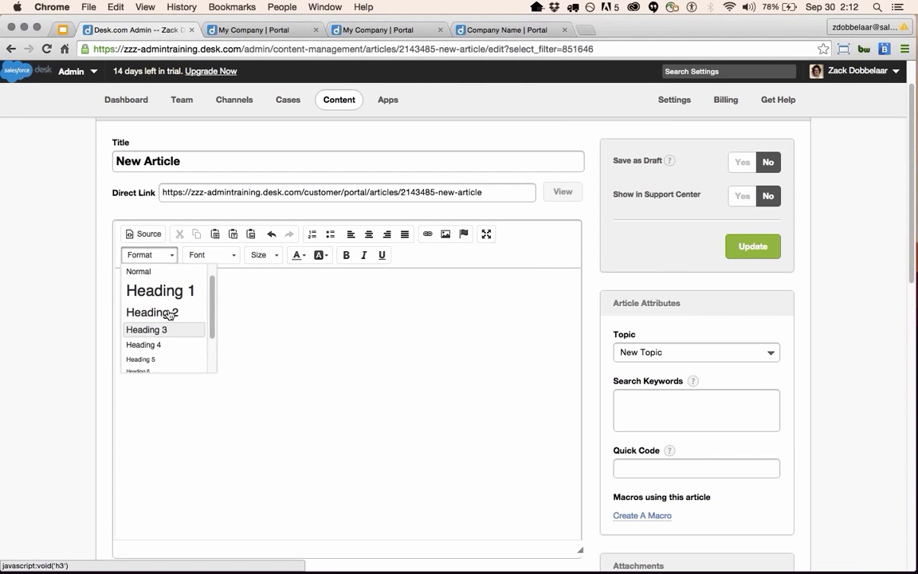
scroll(164, 334, "down", 3)
scroll(161, 349, "up", 4)
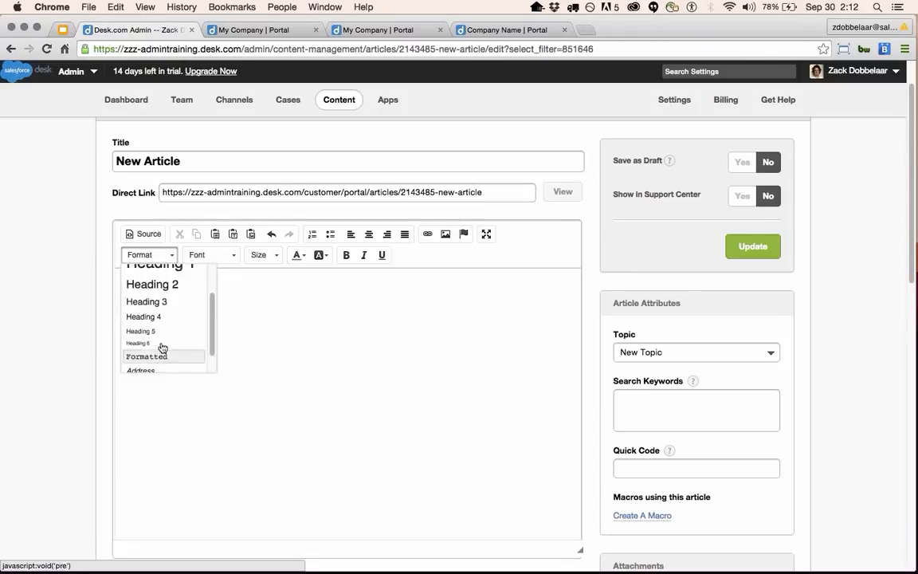
left_click(269, 303)
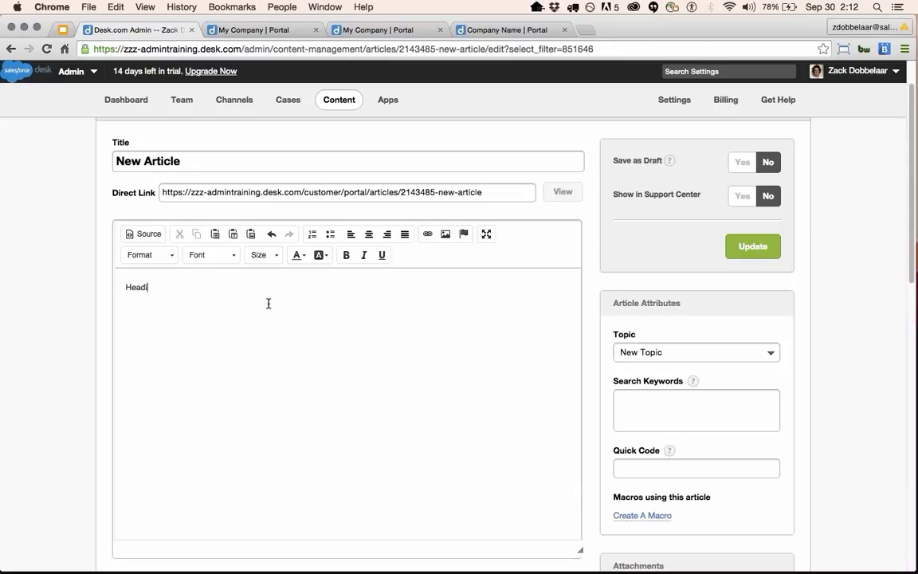
Finish typing 'Heading 1' and format that line in the Heading 1 paragraph style.
type("ng 1")
left_click_drag(166, 288, 115, 279)
left_click(159, 255)
left_click(154, 288)
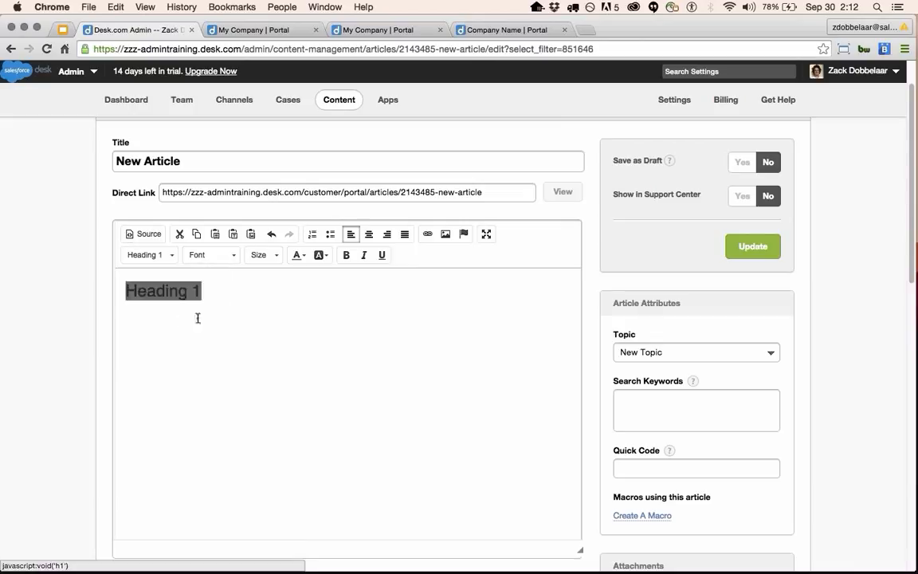
left_click(224, 303)
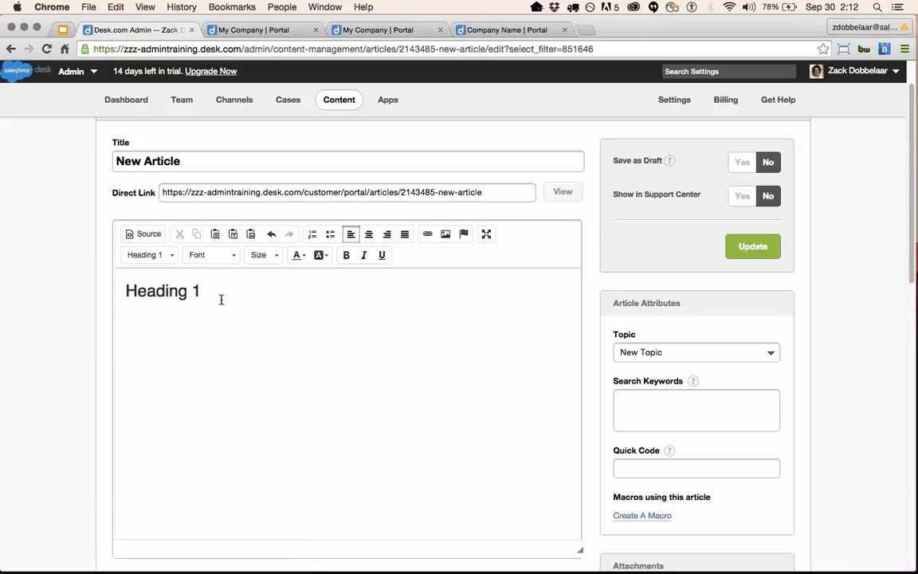
Check the font size and font lists for the heading text without changing either.
left_click_drag(213, 293, 121, 288)
left_click(262, 255)
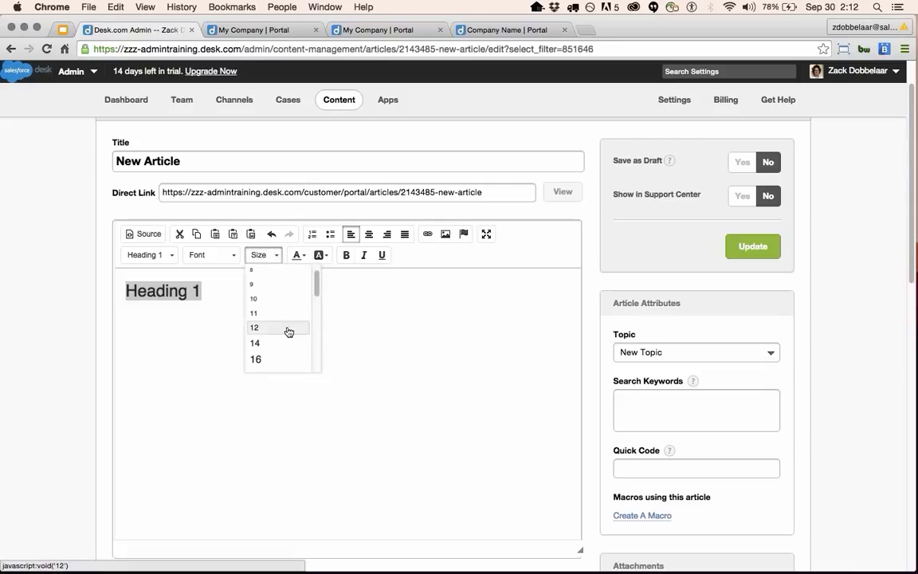
scroll(287, 334, "down", 3)
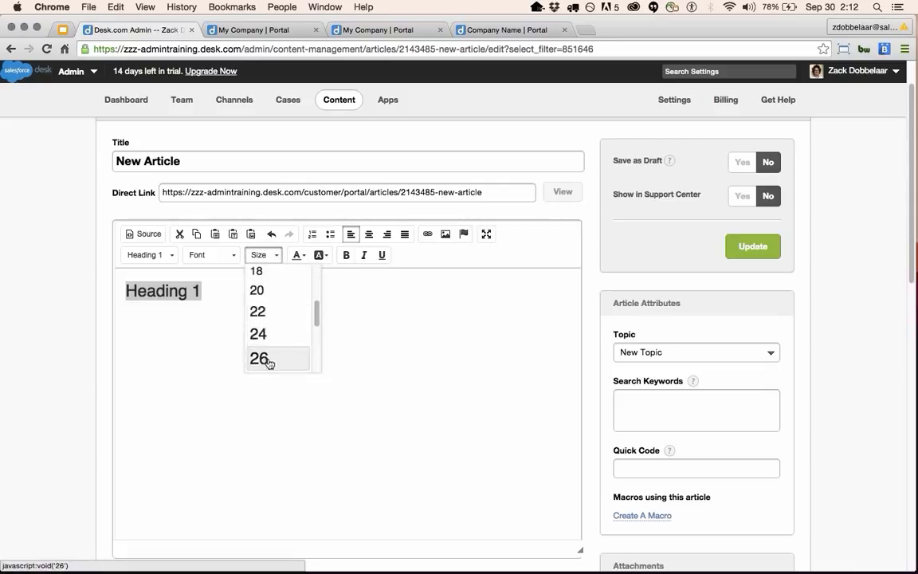
left_click(391, 328)
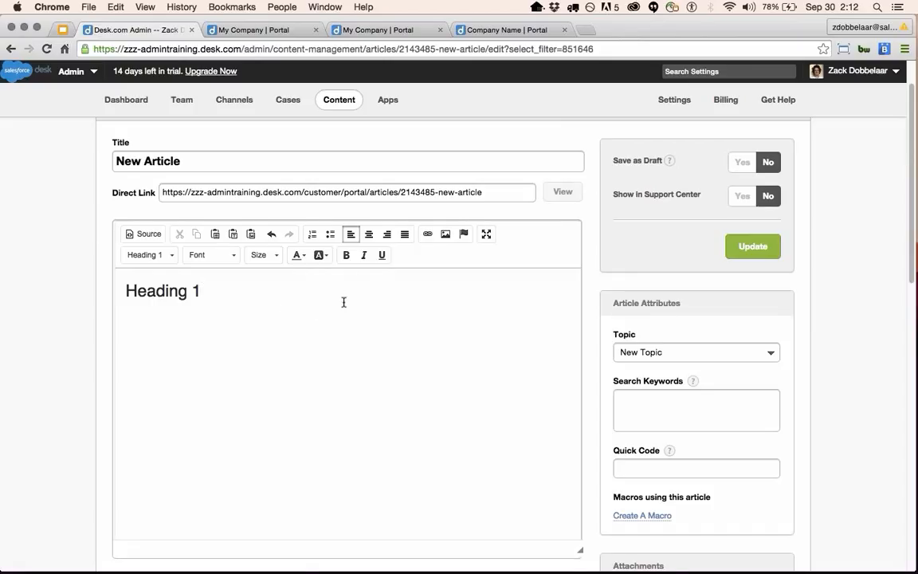
left_click(234, 254)
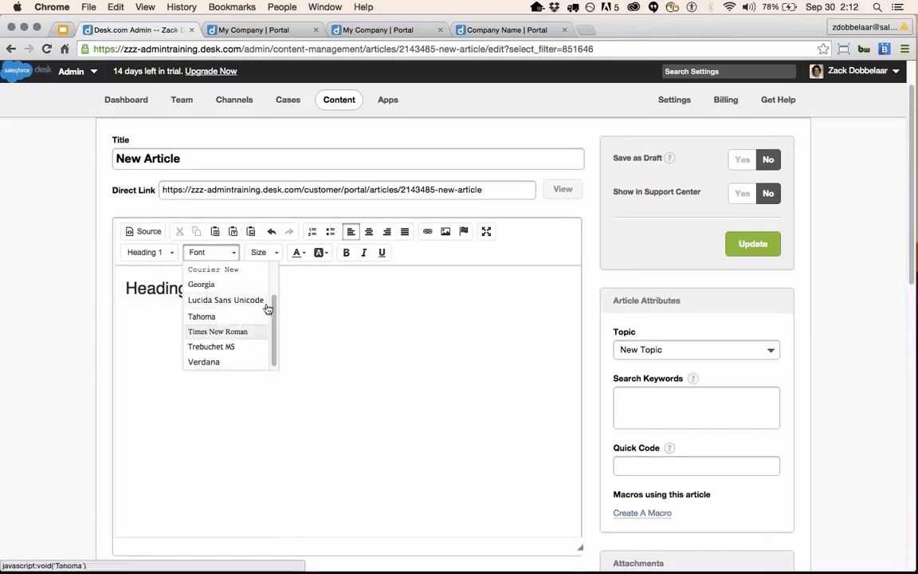
left_click(332, 282)
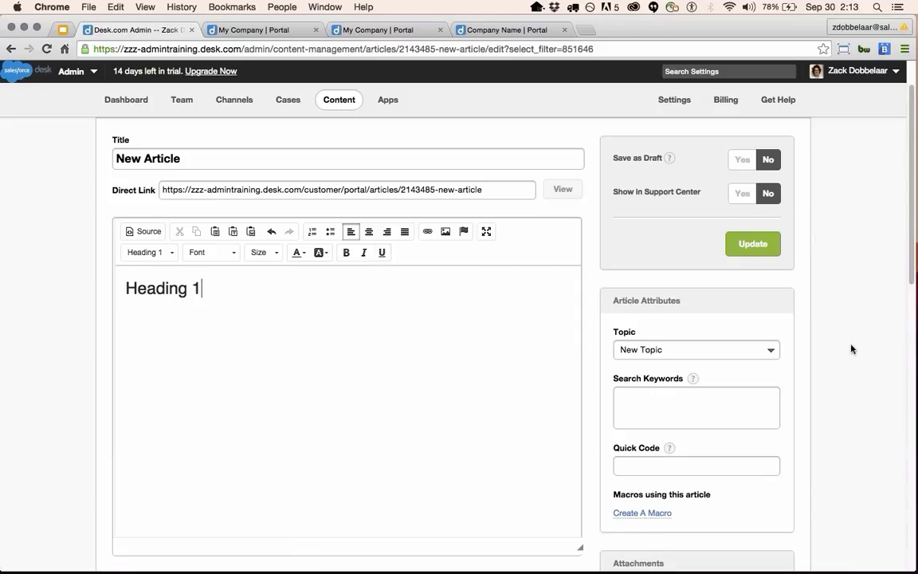
scroll(838, 383, "down", 1)
scroll(787, 373, "up", 2)
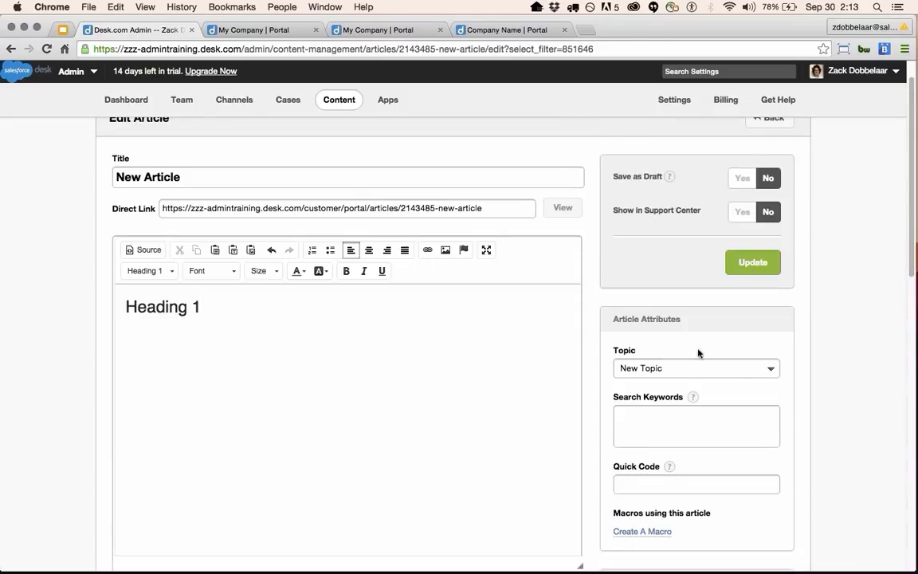
left_click(735, 184)
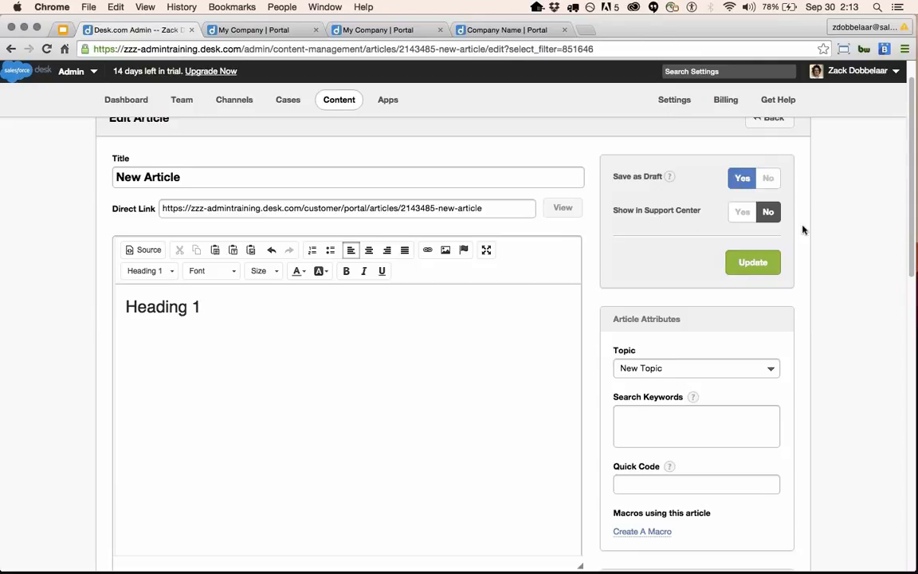
left_click(770, 179)
left_click(753, 177)
left_click(760, 185)
left_click(742, 212)
left_click(763, 213)
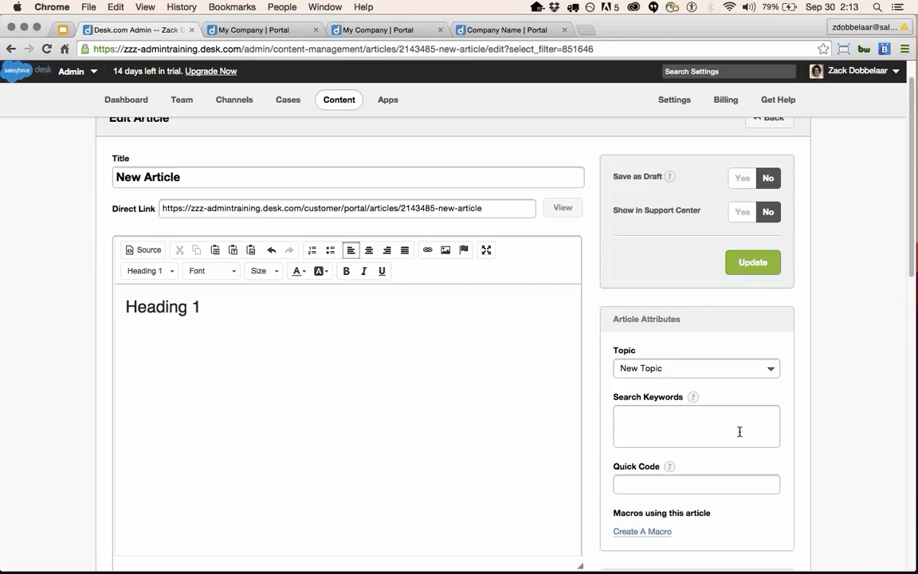
scroll(734, 416, "down", 2)
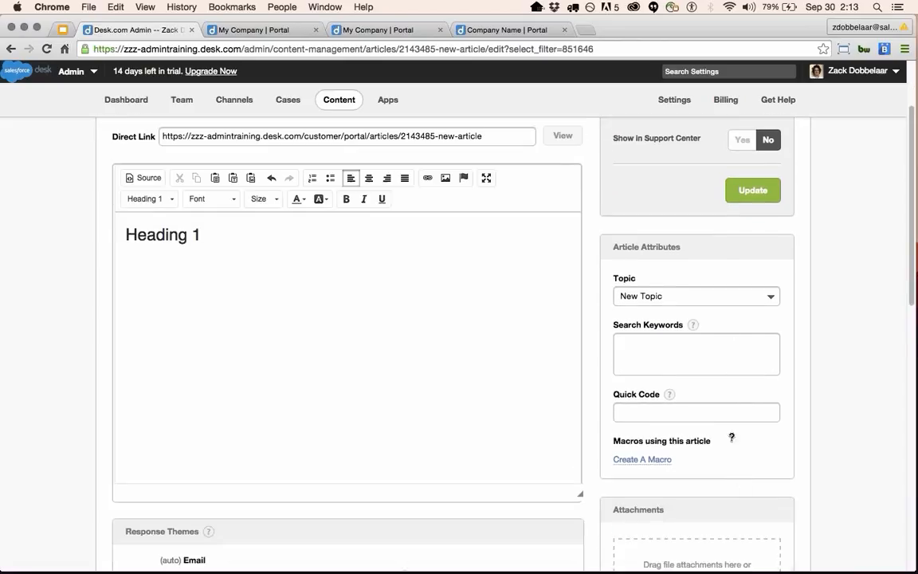
left_click(761, 298)
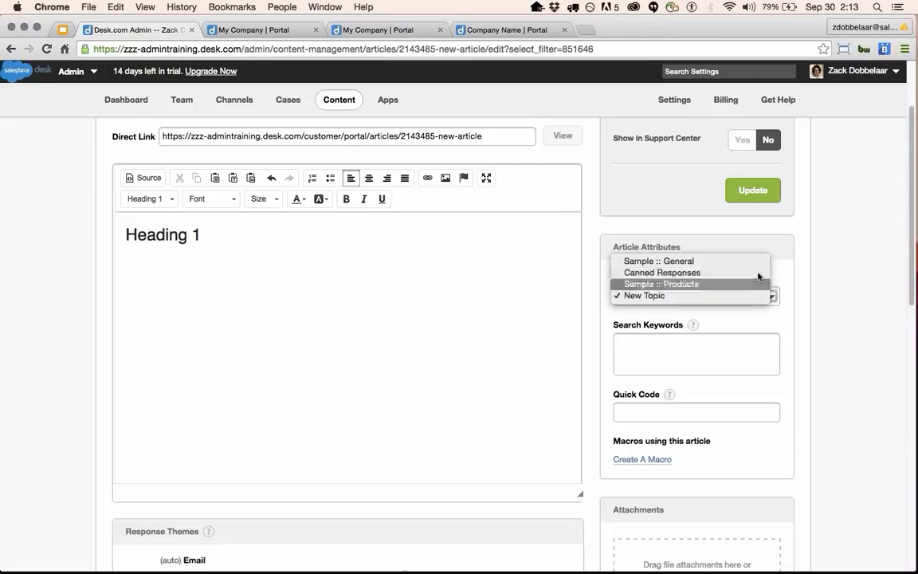
left_click(800, 284)
left_click(676, 360)
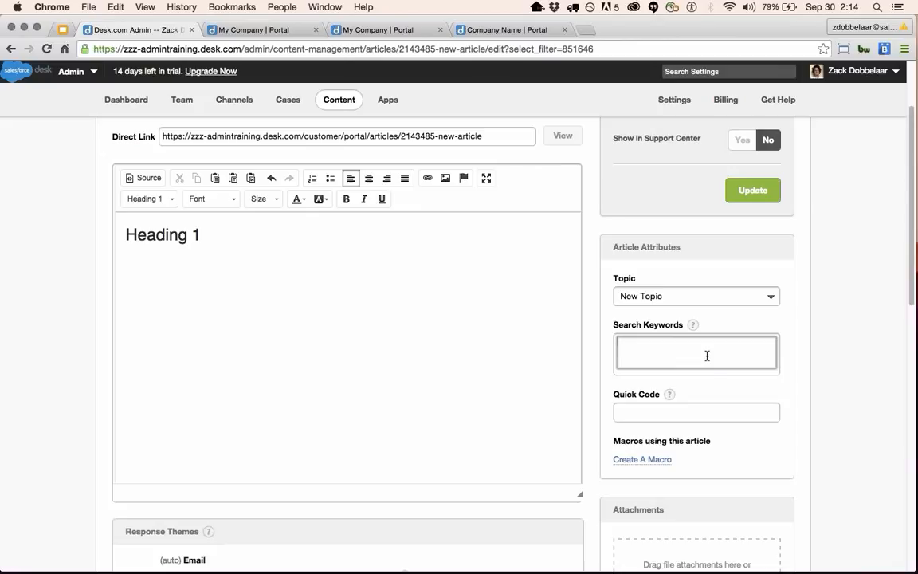
scroll(721, 471, "down", 2)
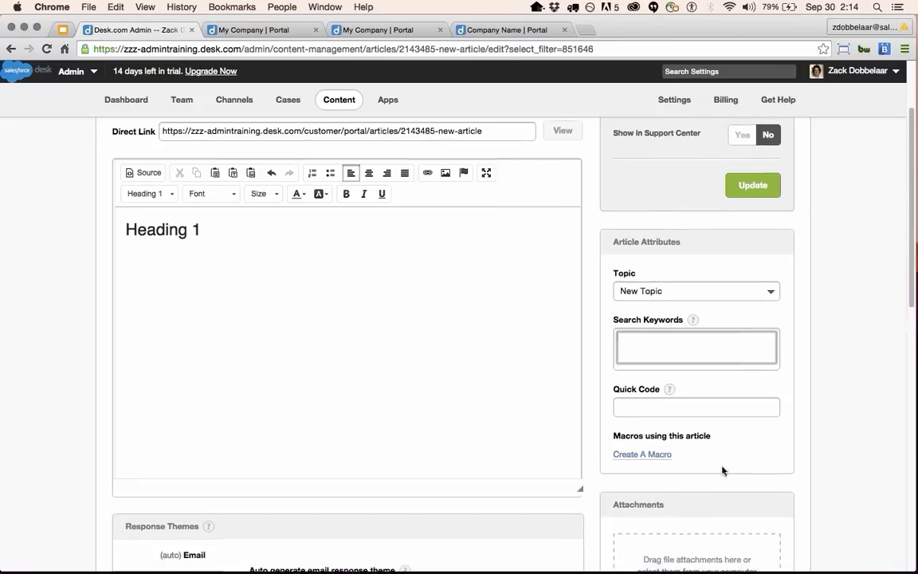
mouse_move(669, 369)
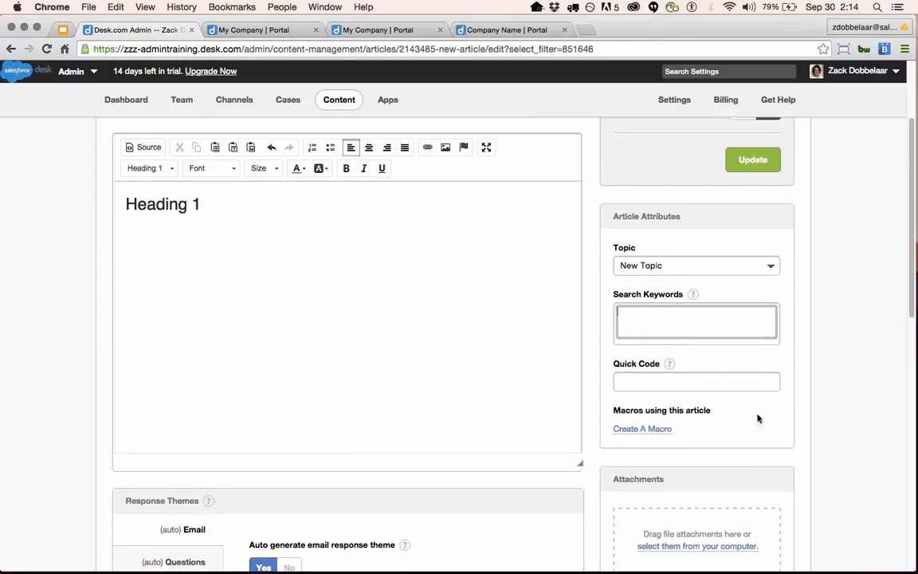
scroll(757, 435, "down", 1)
scroll(746, 424, "down", 3)
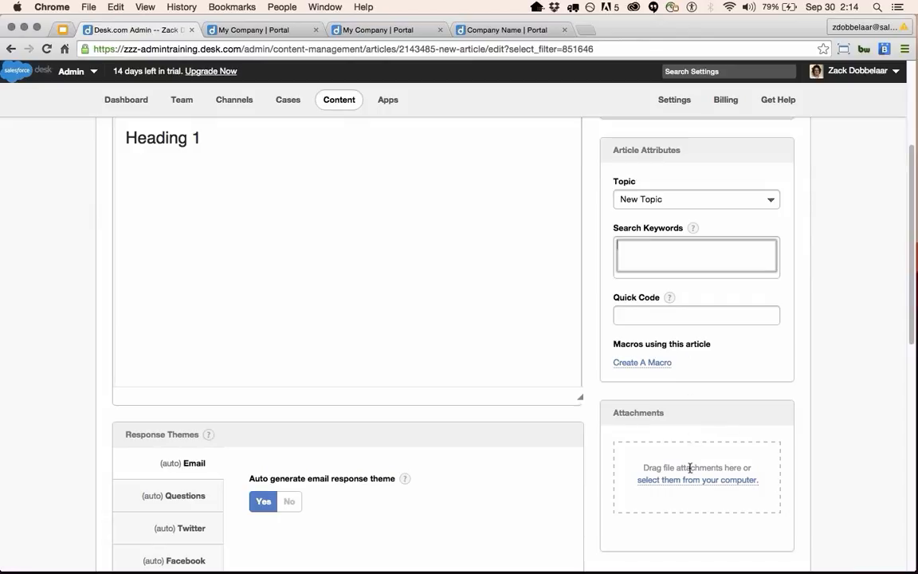
scroll(690, 469, "down", 1)
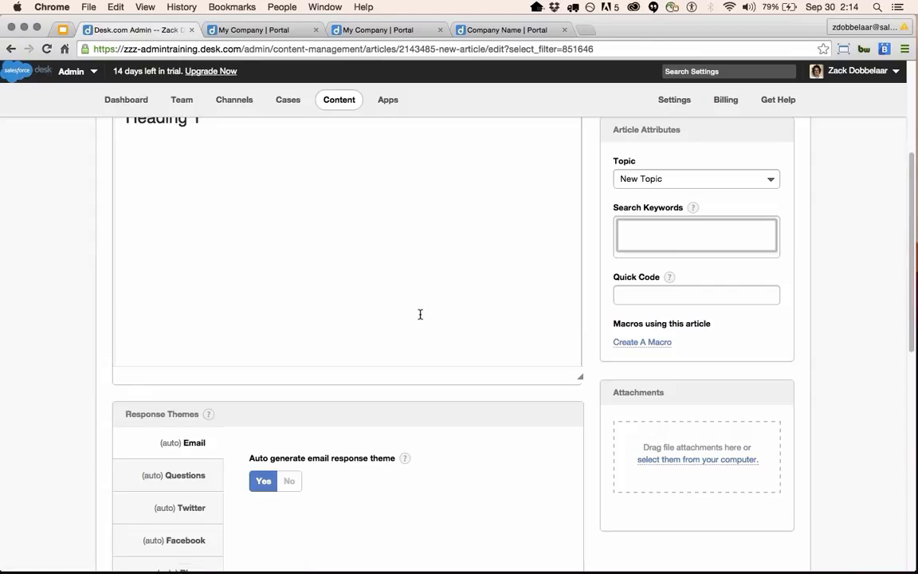
scroll(419, 314, "down", 5)
scroll(420, 319, "up", 2)
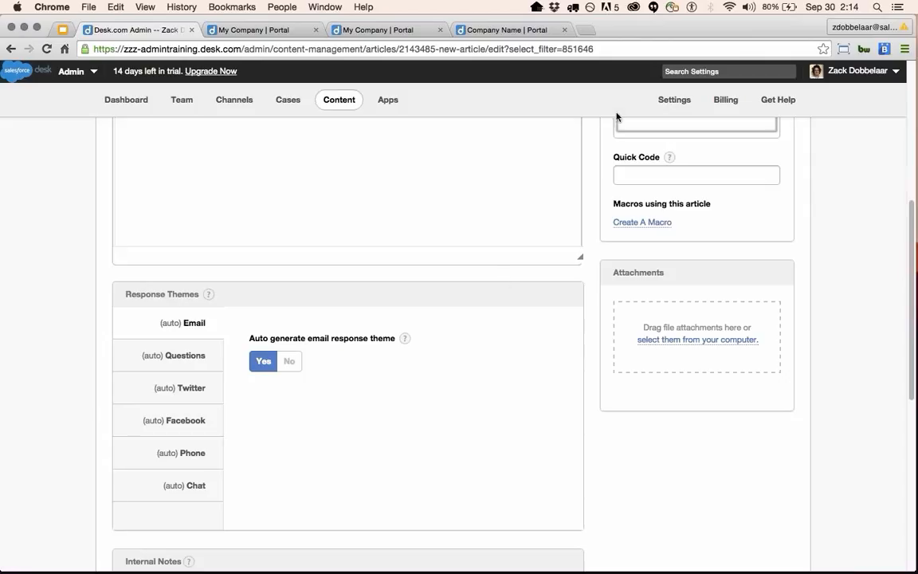
scroll(448, 495, "up", 1)
scroll(446, 486, "down", 1)
scroll(447, 486, "down", 6)
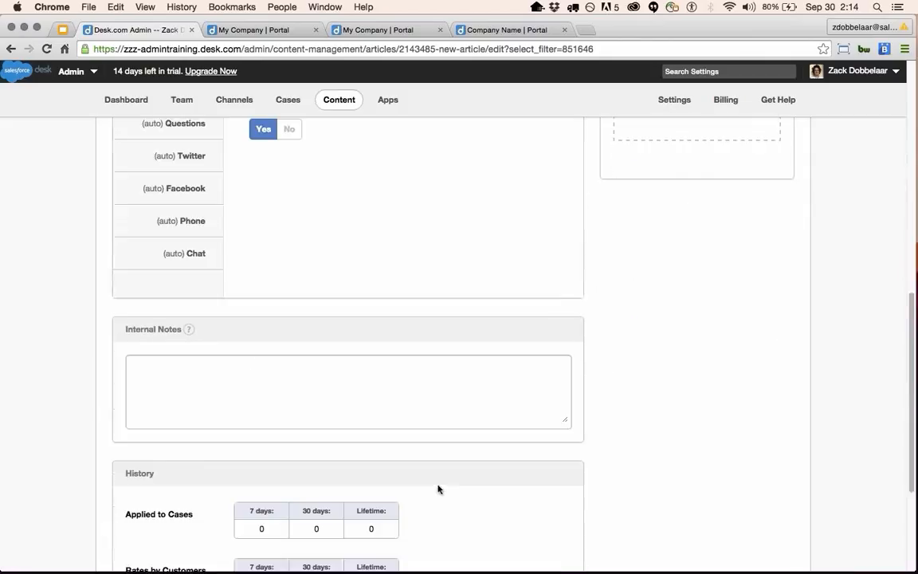
left_click(303, 412)
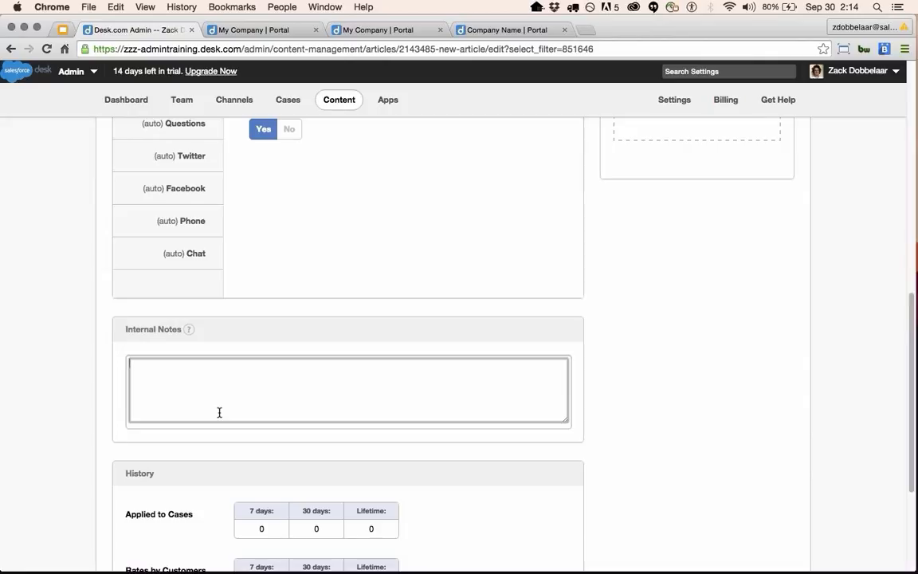
scroll(231, 410, "down", 3)
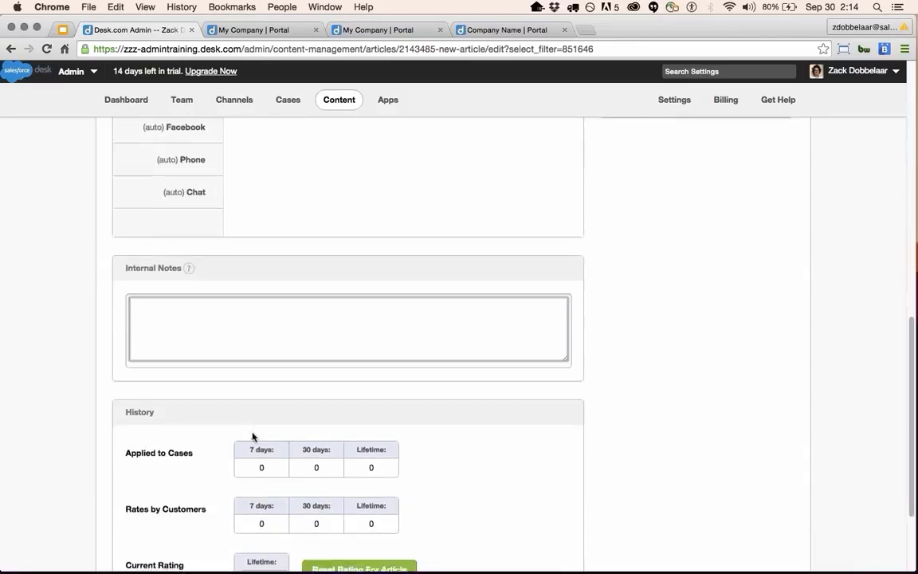
scroll(152, 400, "down", 1)
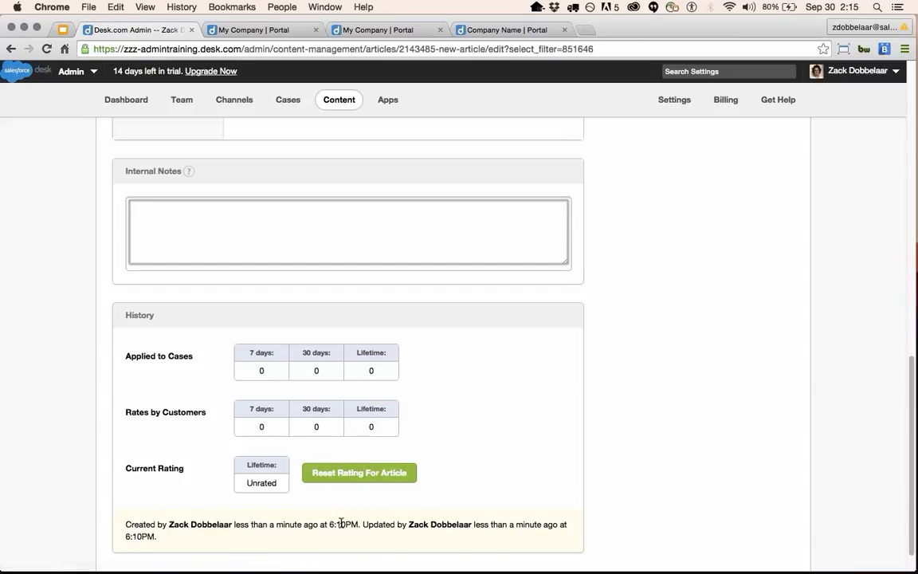
scroll(341, 523, "down", 1)
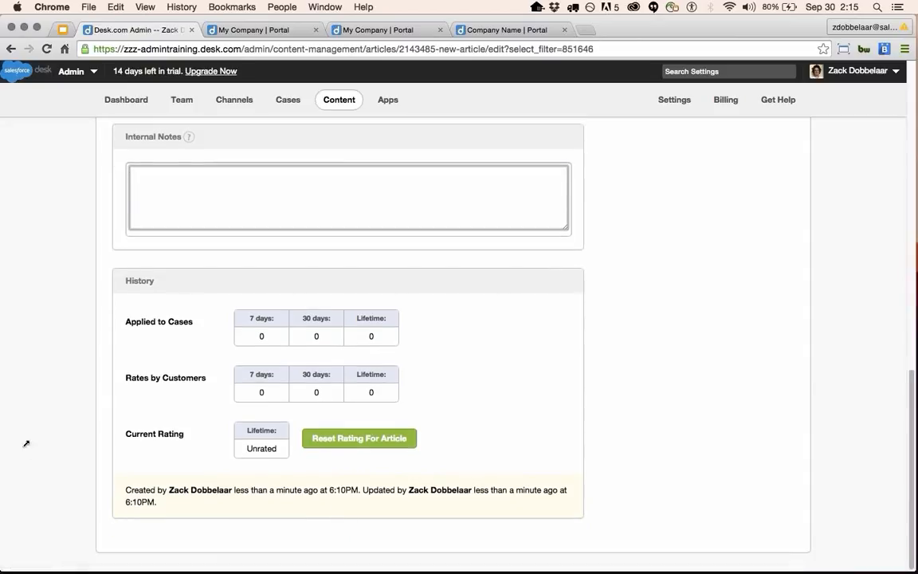
triple_click(117, 488)
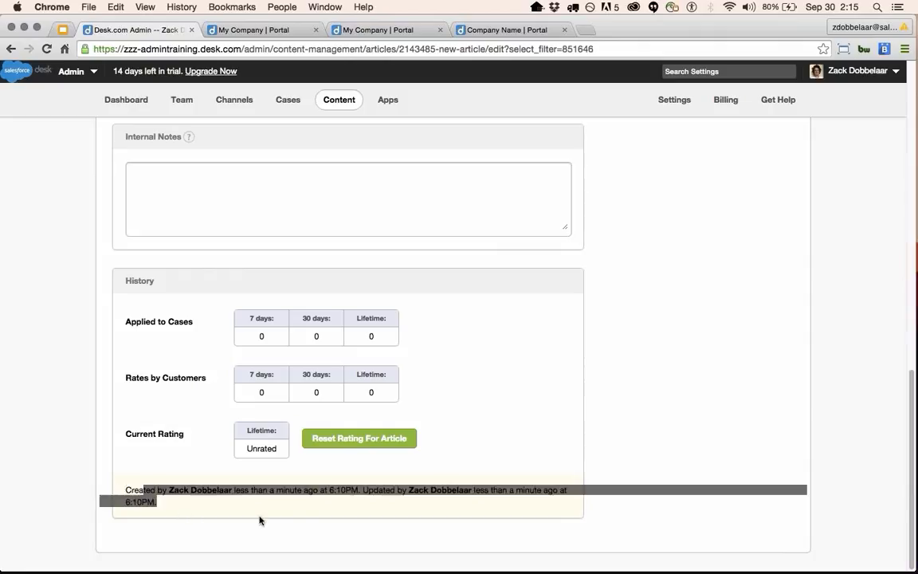
left_click(297, 519)
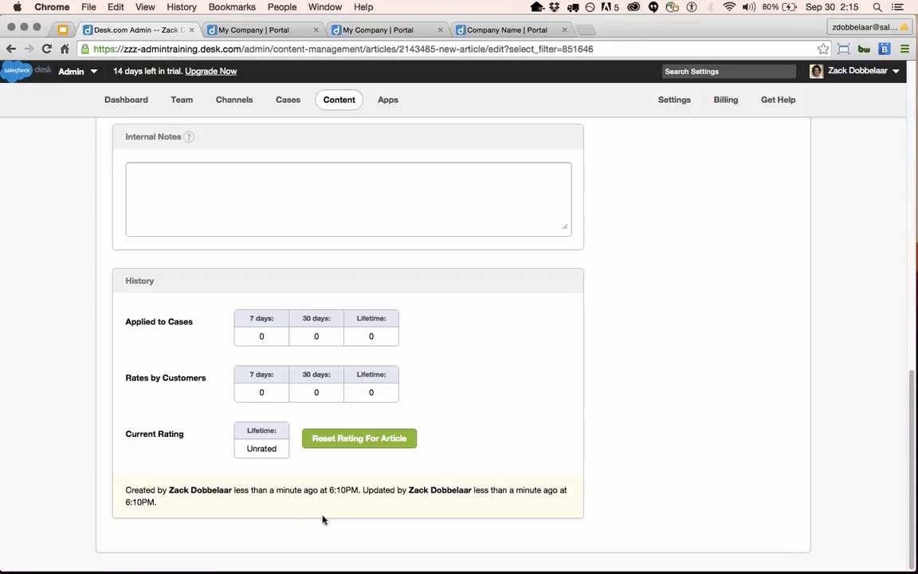
scroll(321, 494, "up", 10)
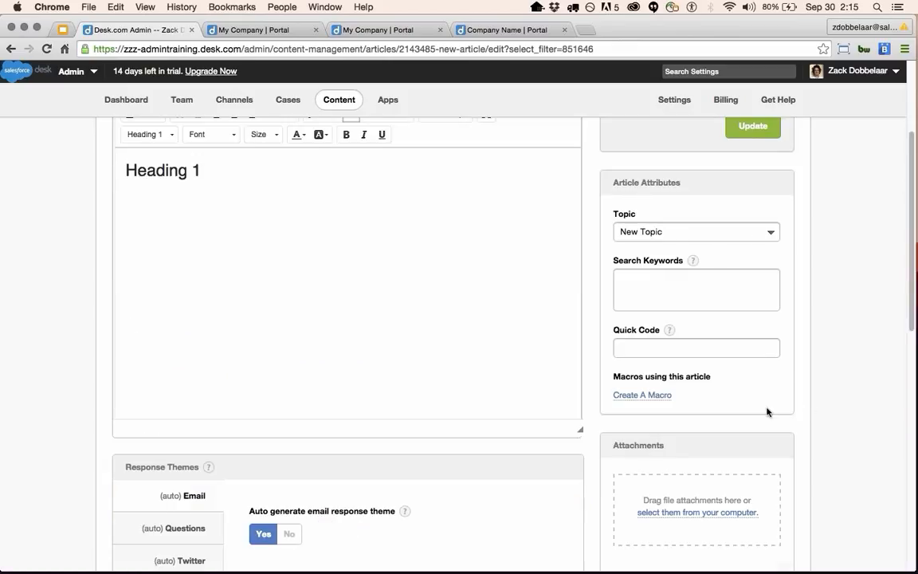
scroll(767, 412, "up", 3)
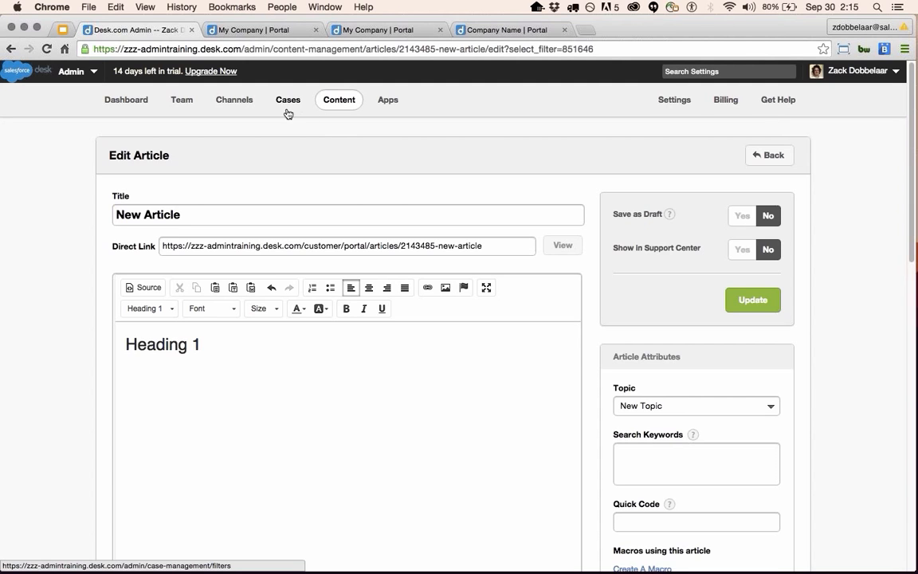
Go back to Content, view the customer Questions list, then switch to the My Company Portal tab.
left_click(337, 106)
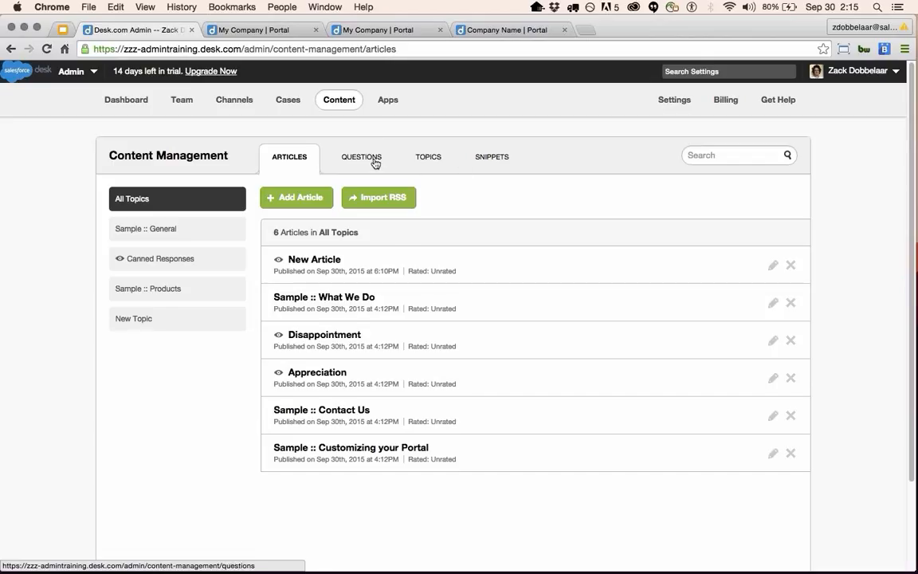
left_click(376, 161)
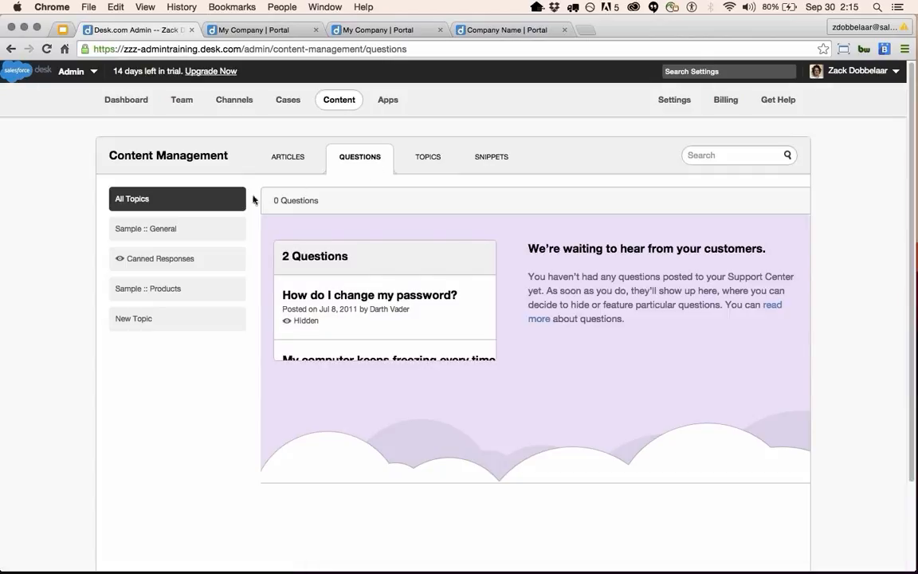
left_click(251, 32)
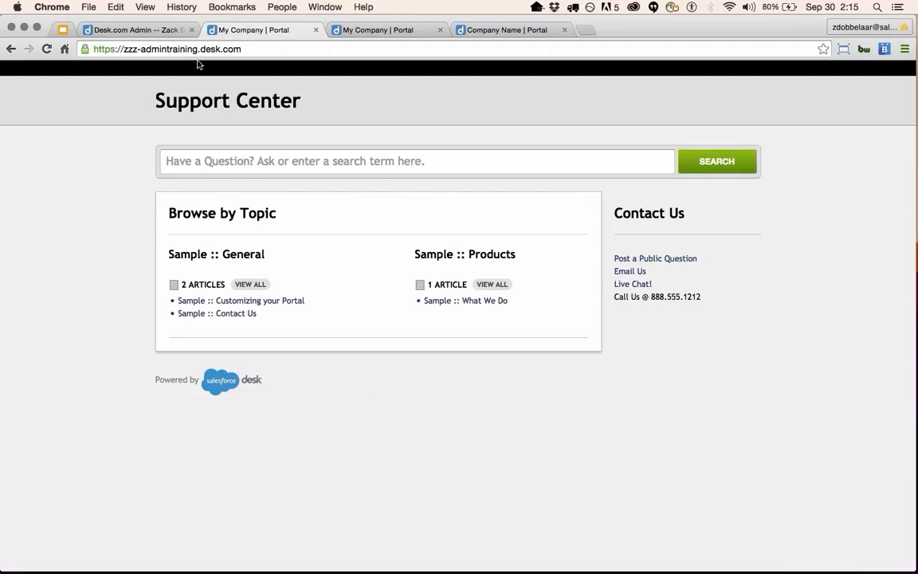
Open the Post a Public Question form, keeping the topic Sample :: General.
left_click(142, 33)
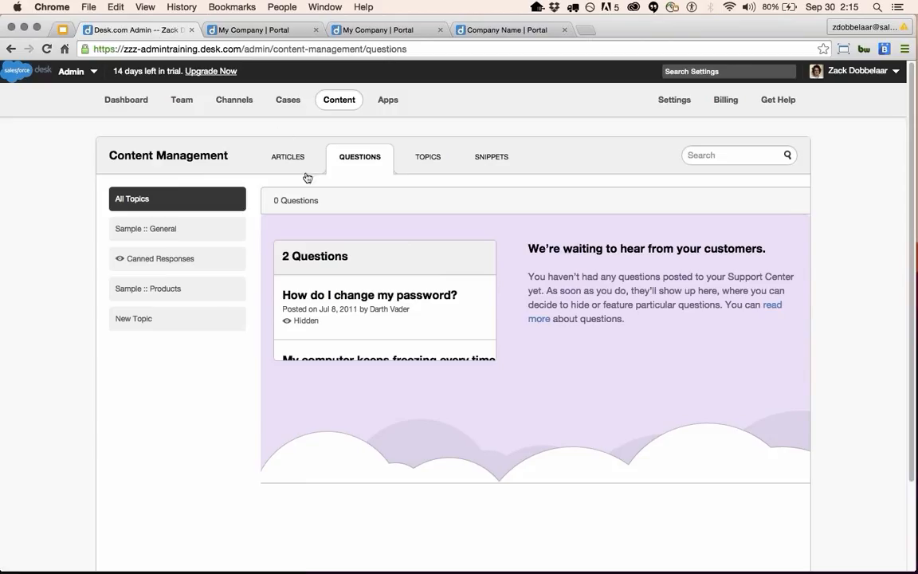
left_click(235, 31)
left_click(654, 260)
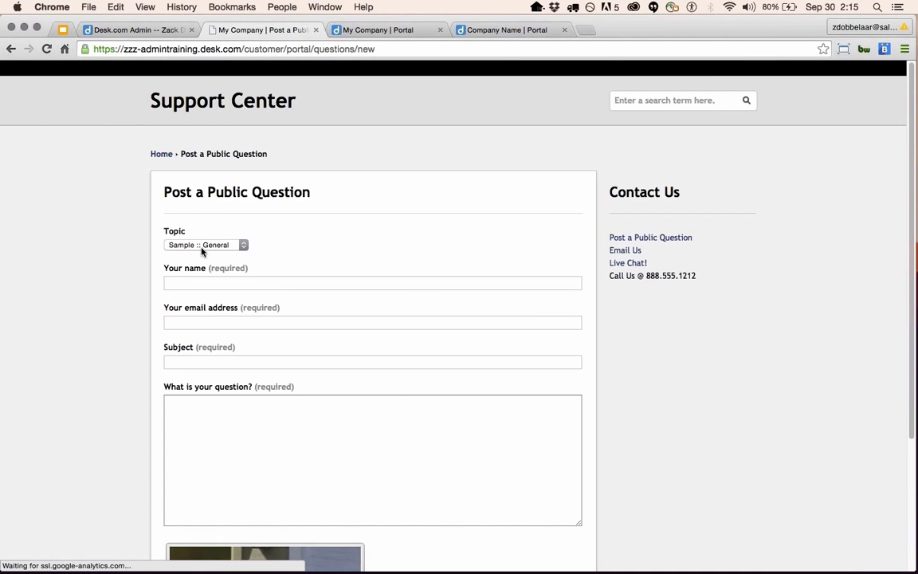
left_click(242, 244)
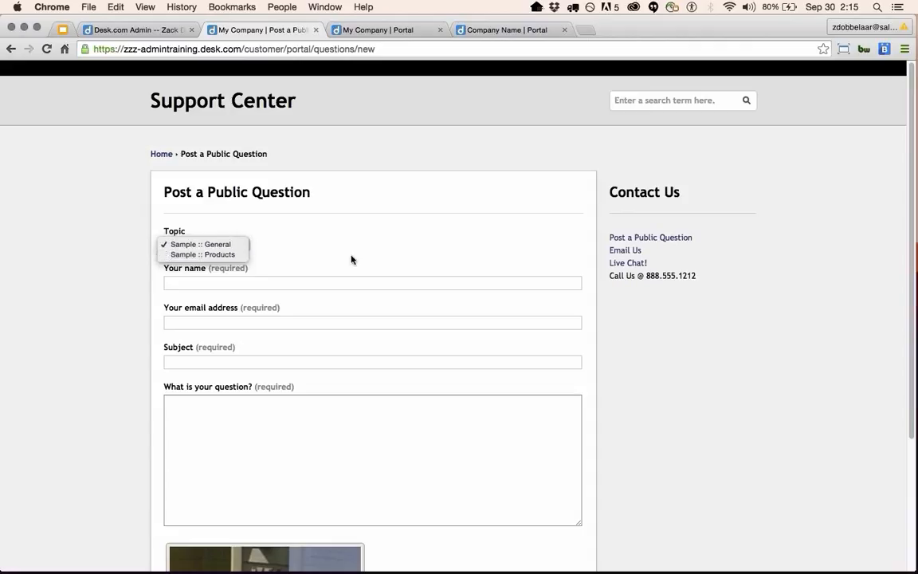
left_click(321, 284)
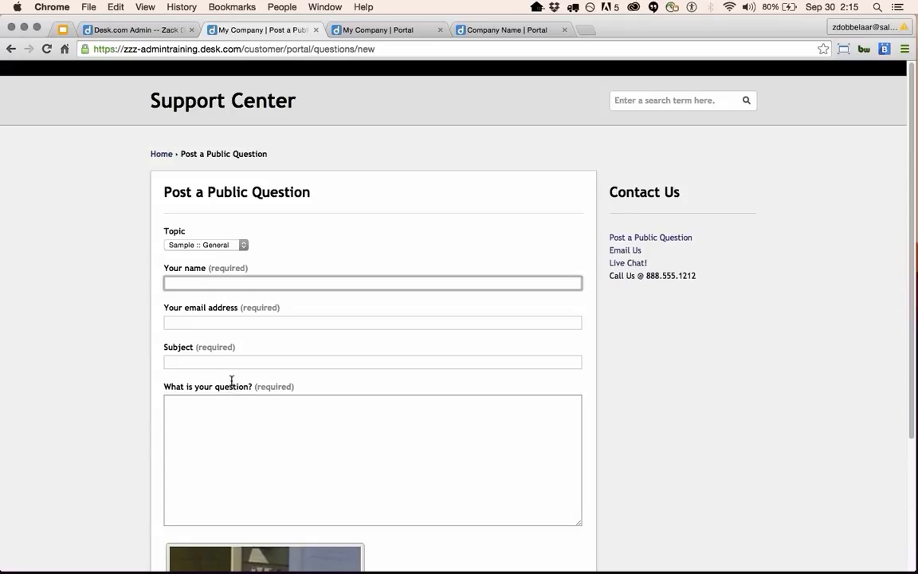
Fill in the suggested name and e-mail, subject 'Testing Questions', and question 'How do I ask a question'.
type("Zack")
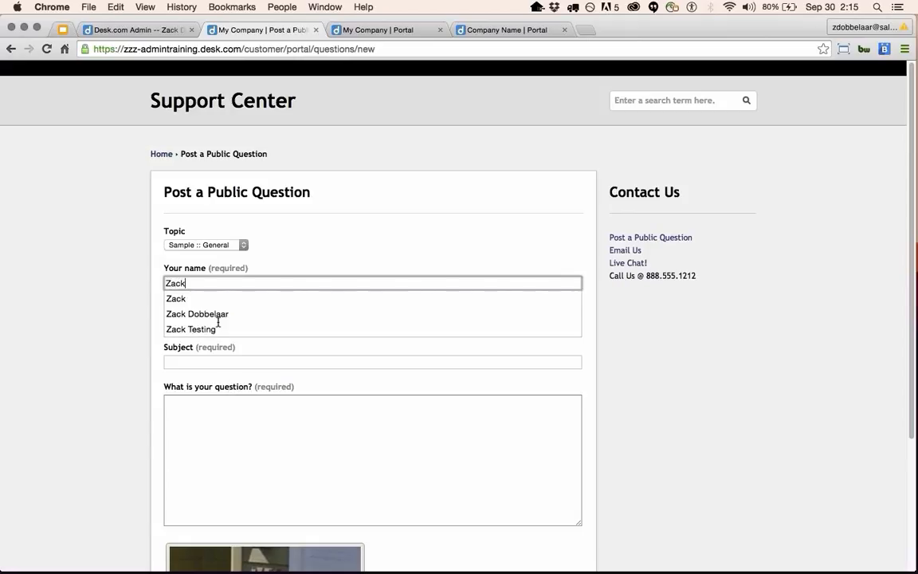
key("Down")
key("Down")
key("Tab")
type("zd")
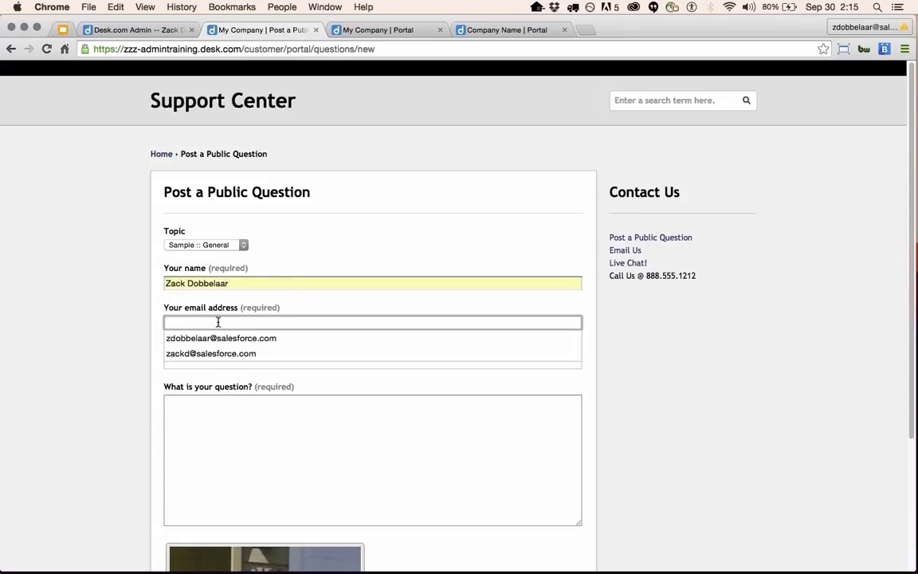
key("Down")
key("Tab")
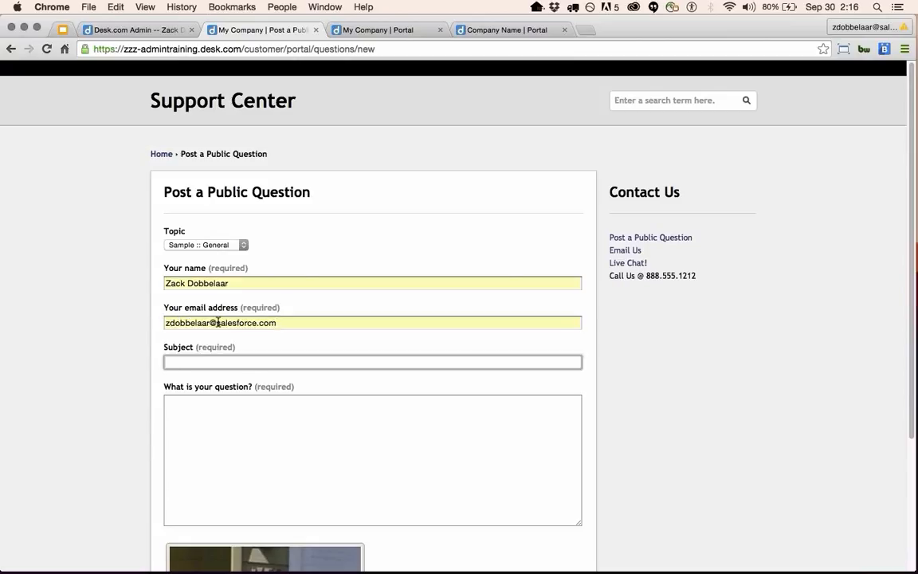
type("Te")
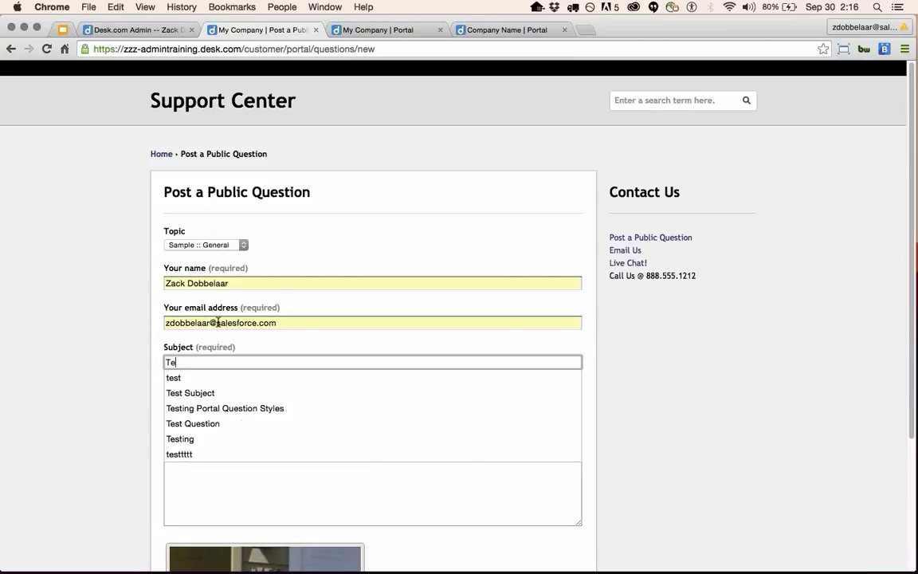
type("sting Questions")
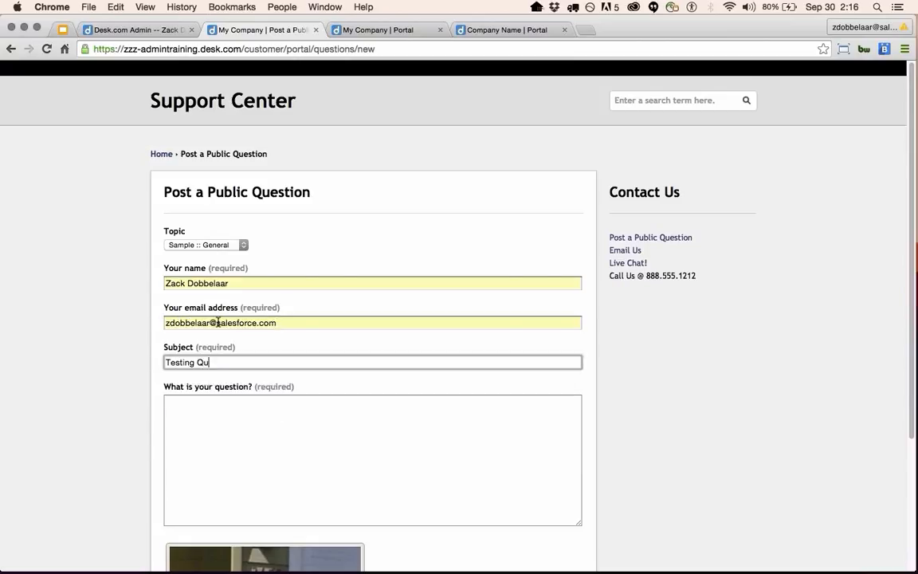
key("Tab")
type("H")
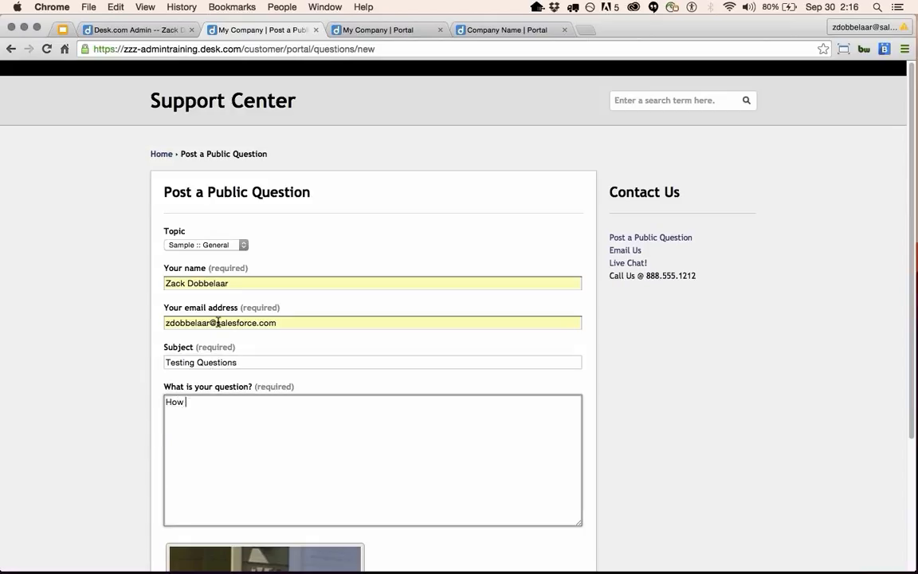
type("ow do I ask a question")
scroll(218, 322, "down", 3)
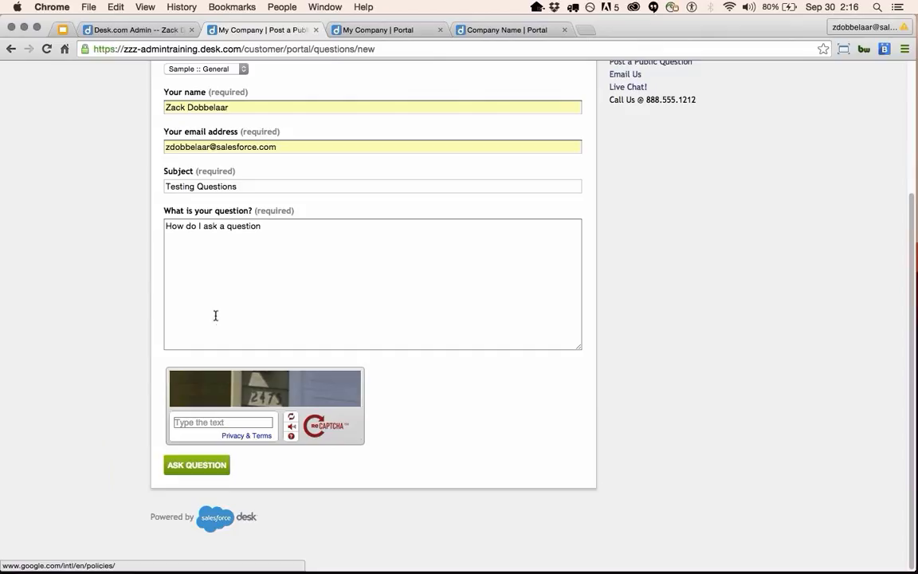
Enter the captcha verification text and submit the question with Ask Question.
left_click(196, 423)
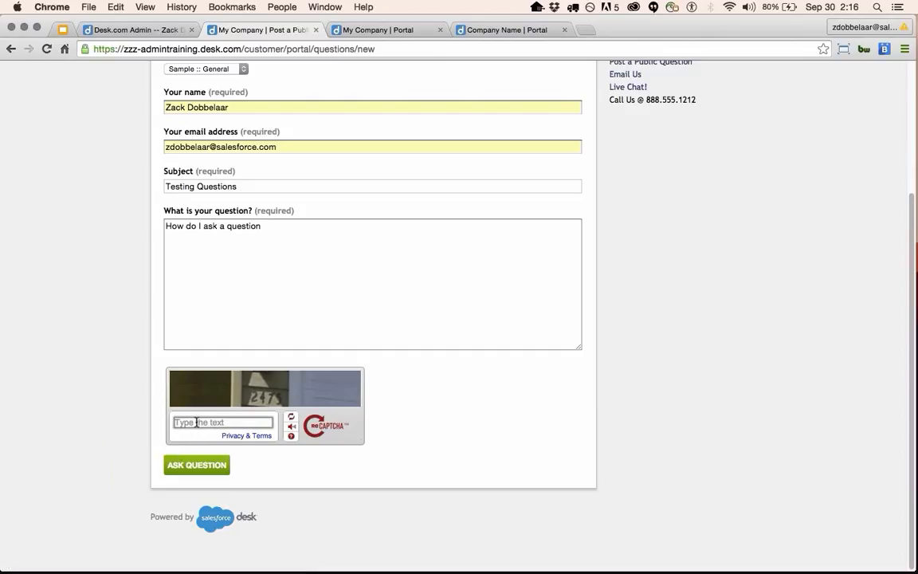
type("2475")
left_click(184, 471)
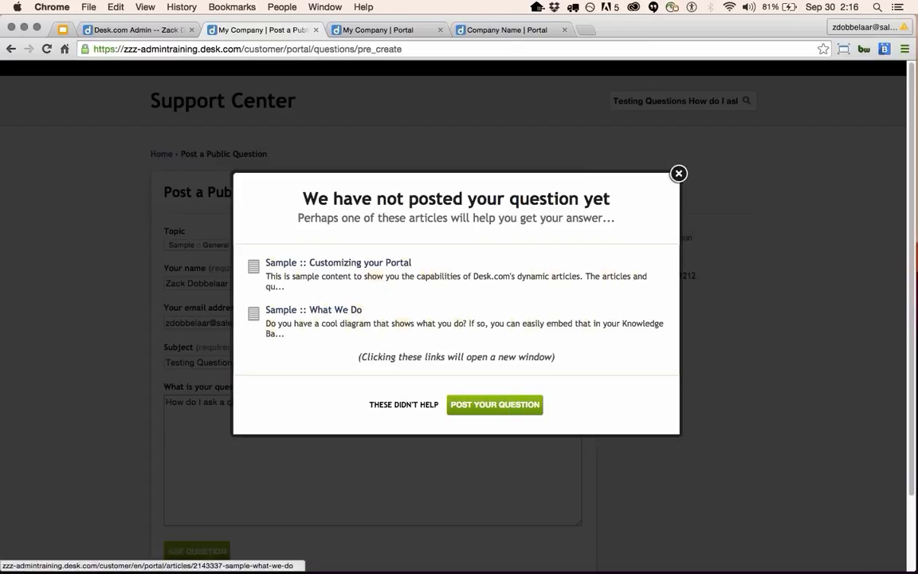
Post the Testing Questions question despite the suggested Sample articles.
left_click(510, 407)
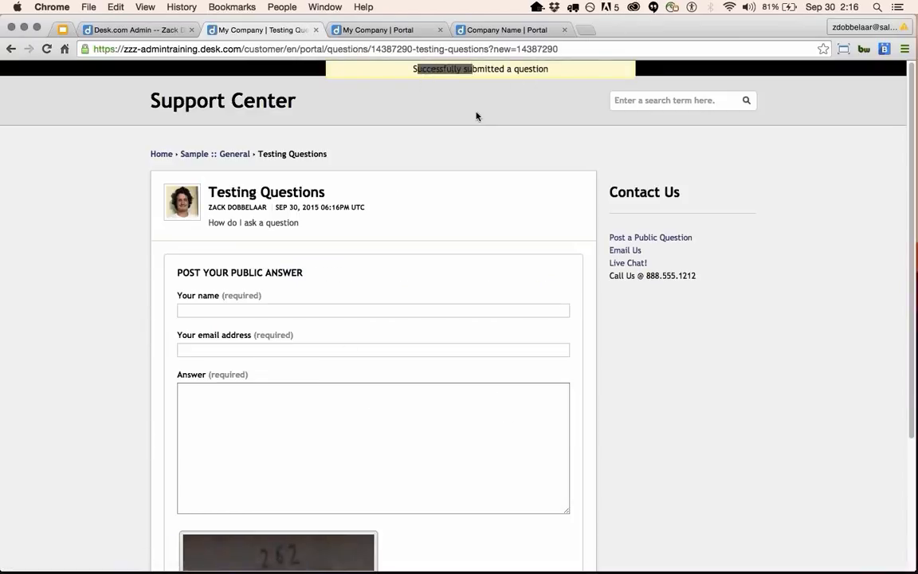
scroll(321, 275, "down", 5)
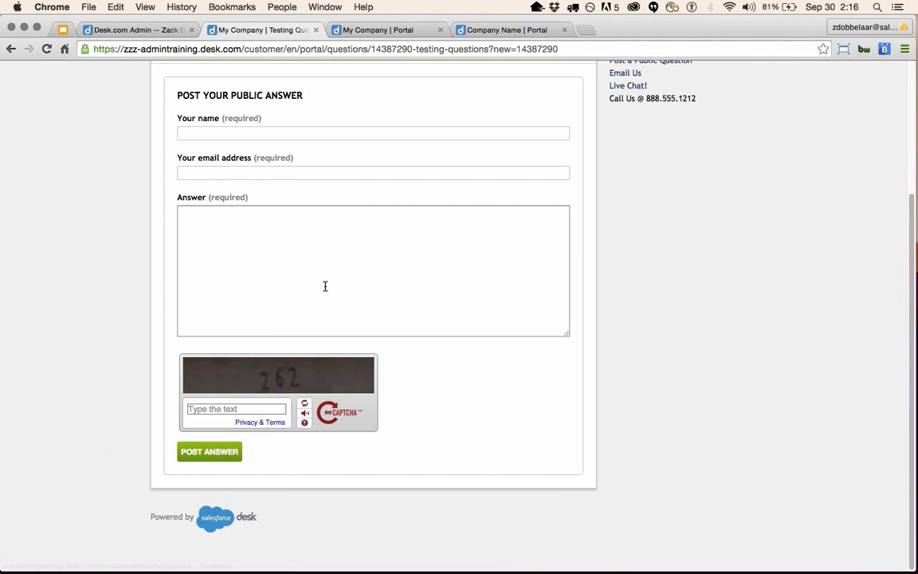
scroll(331, 303, "up", 5)
Open Testing Questions from the Support Center home page, then return to the admin Questions list.
left_click(154, 155)
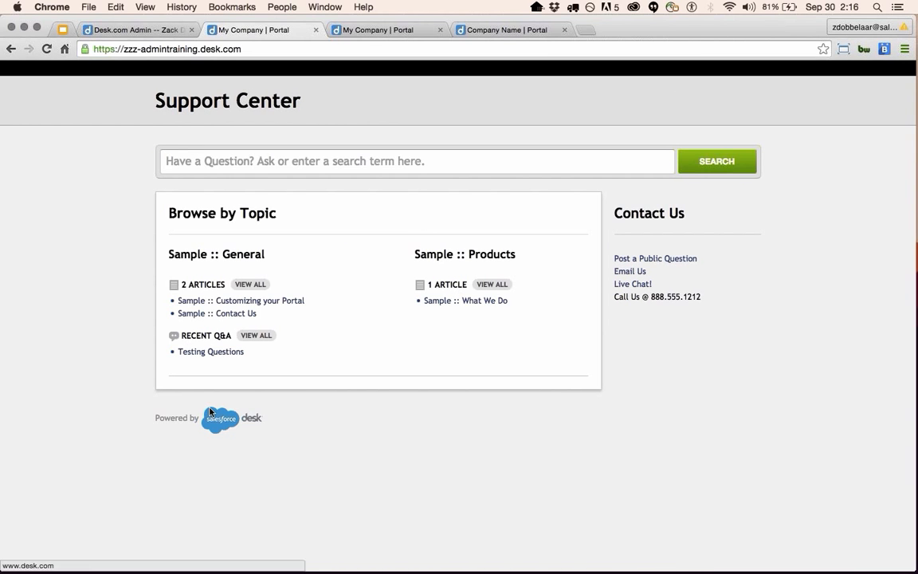
left_click(211, 355)
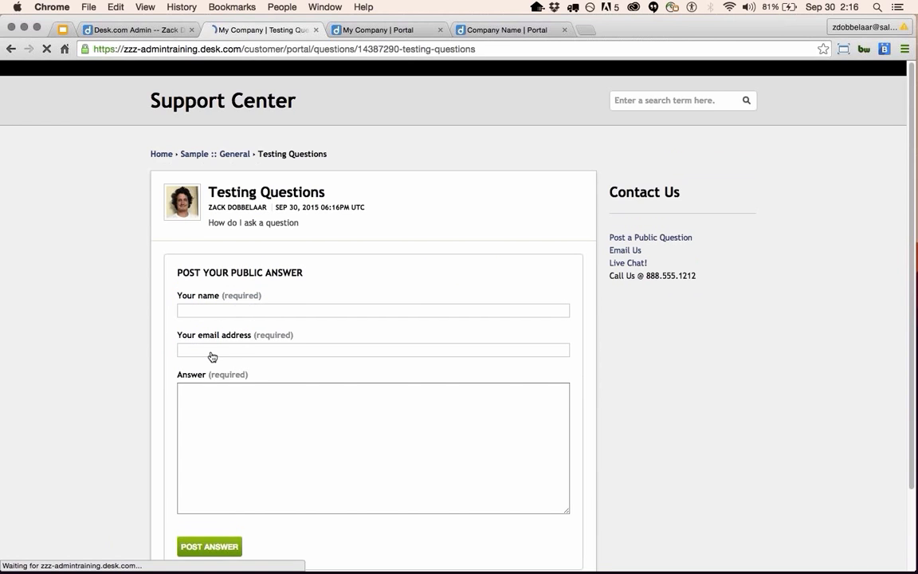
scroll(211, 353, "down", 1)
scroll(211, 353, "down", 5)
scroll(211, 352, "up", 8)
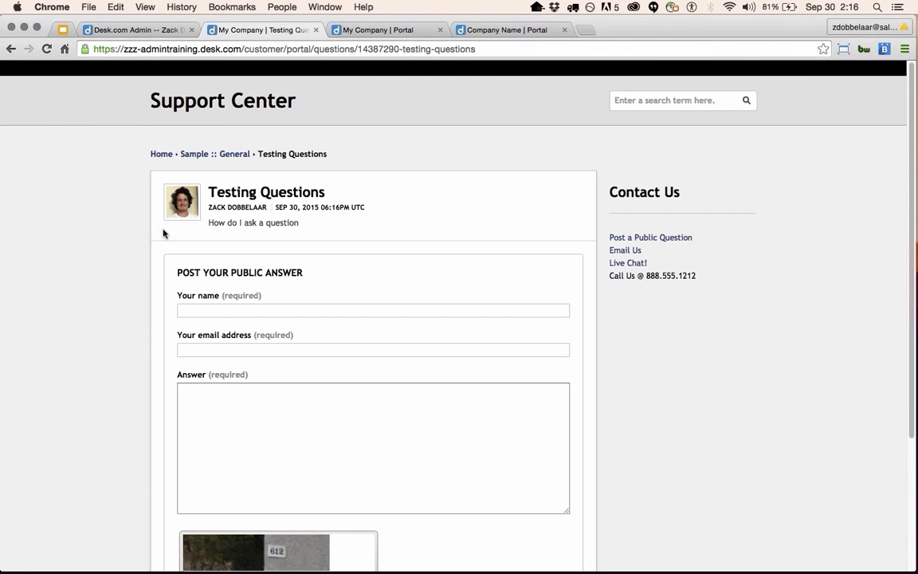
left_click(11, 49)
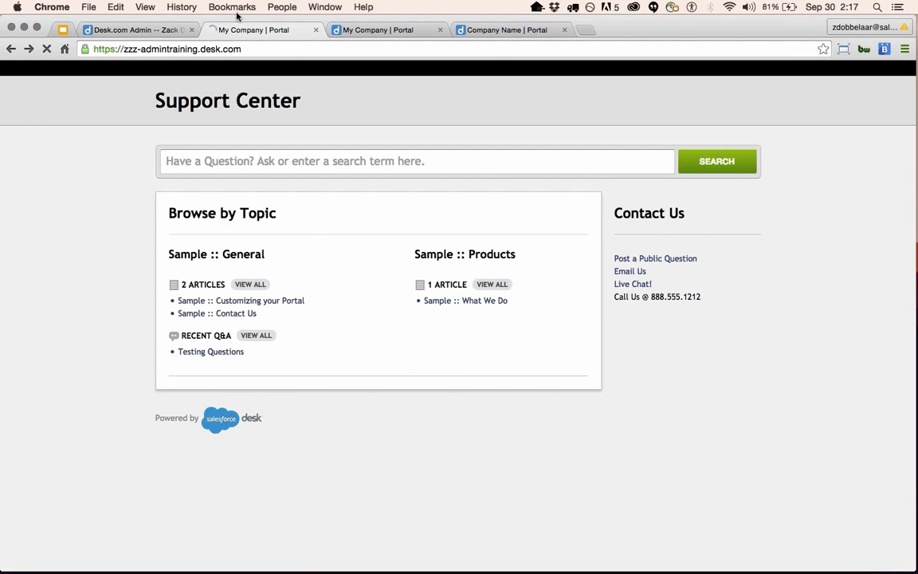
left_click(137, 29)
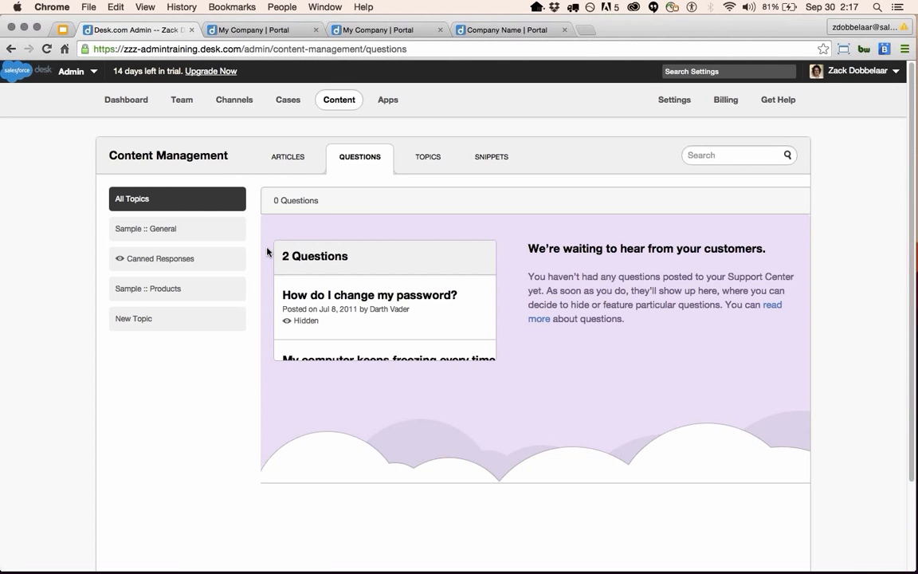
left_click(227, 231)
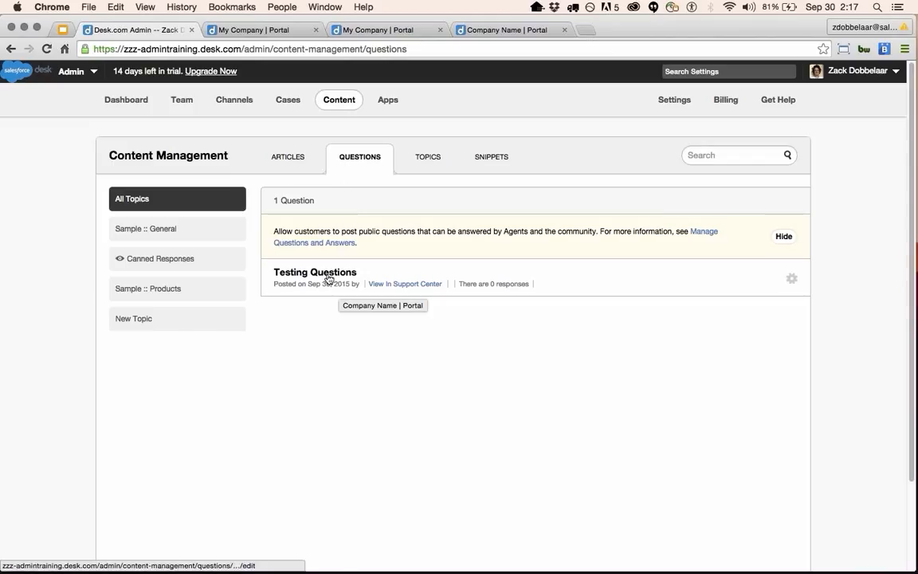
left_click(327, 276)
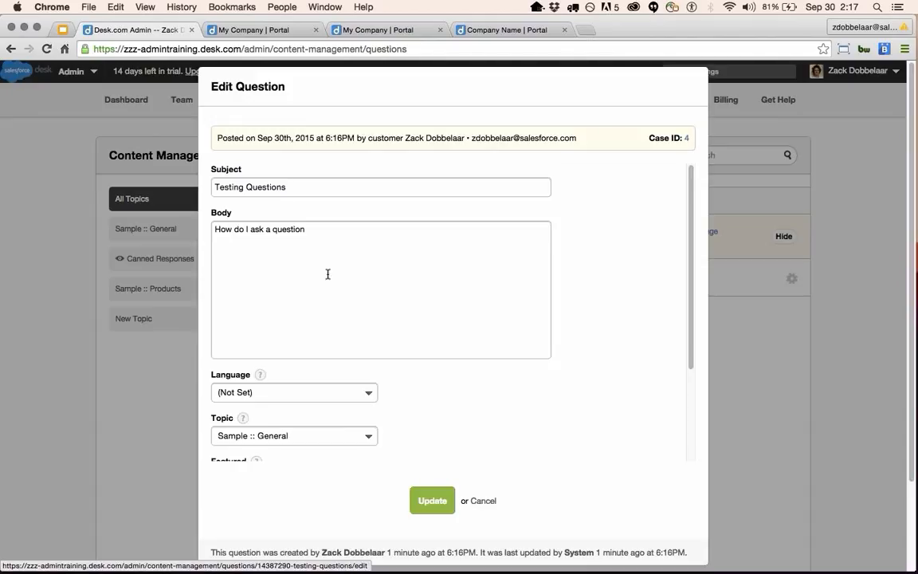
scroll(343, 283, "down", 3)
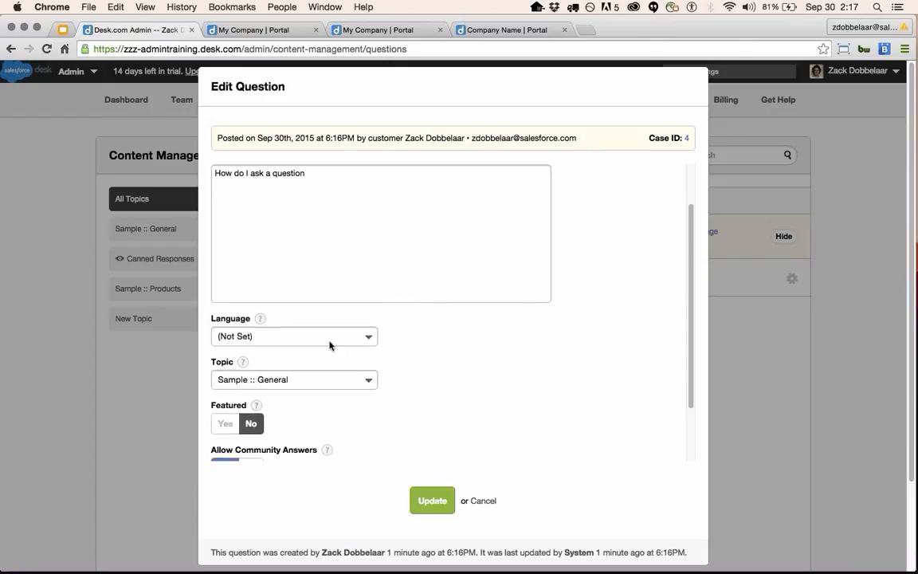
left_click(338, 339)
left_click(482, 341)
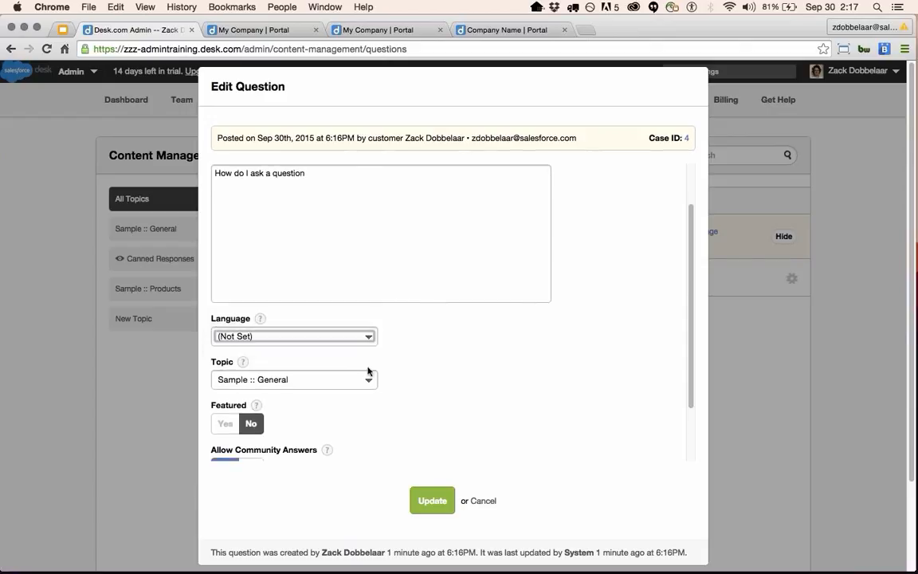
left_click(354, 381)
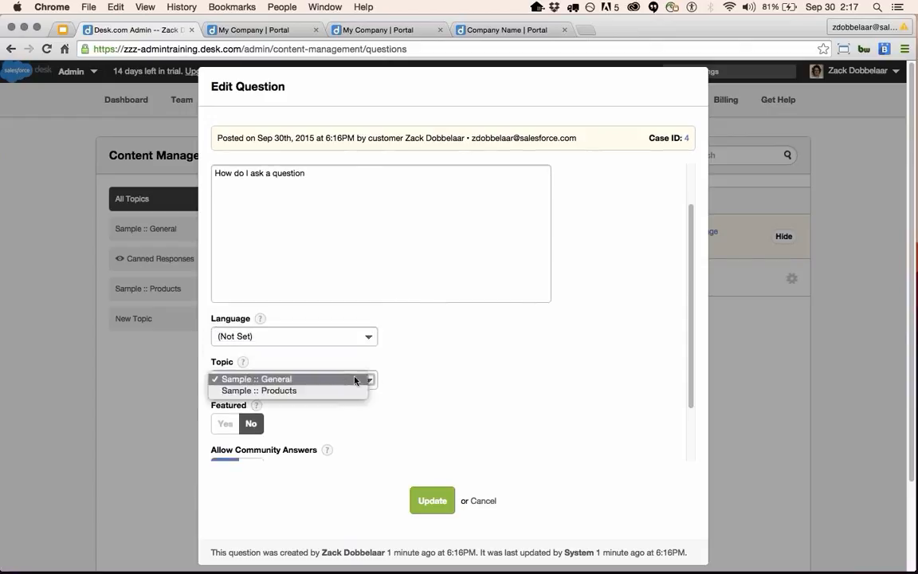
left_click(471, 390)
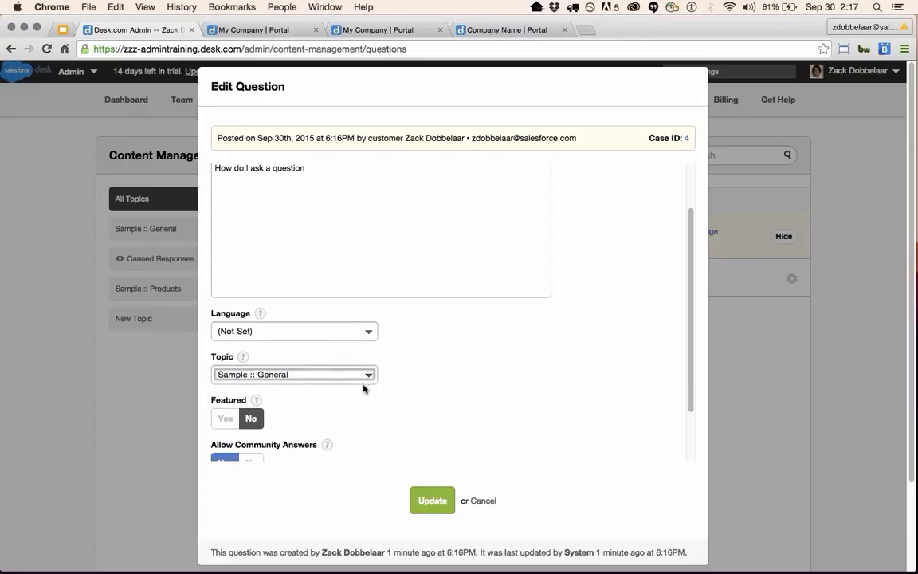
scroll(380, 399, "down", 2)
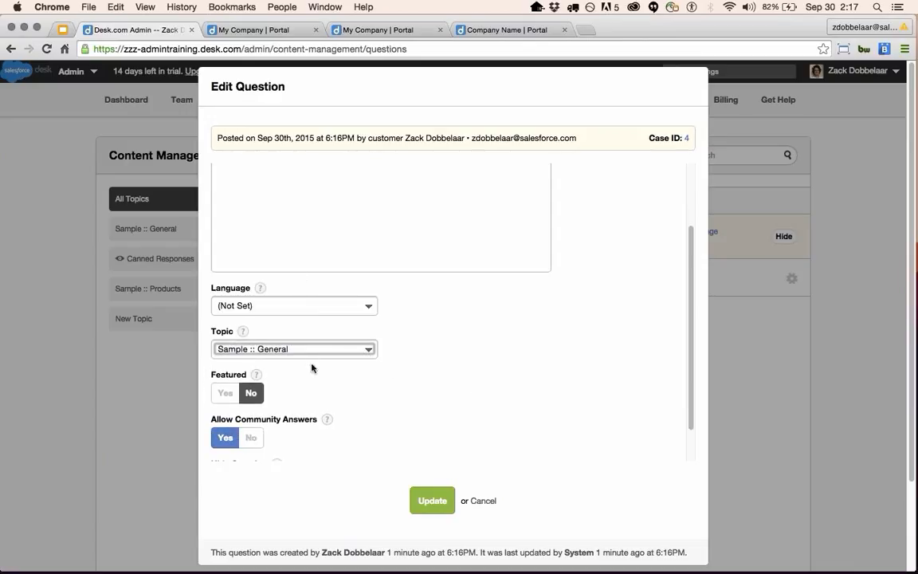
scroll(311, 371, "down", 2)
scroll(271, 446, "up", 4)
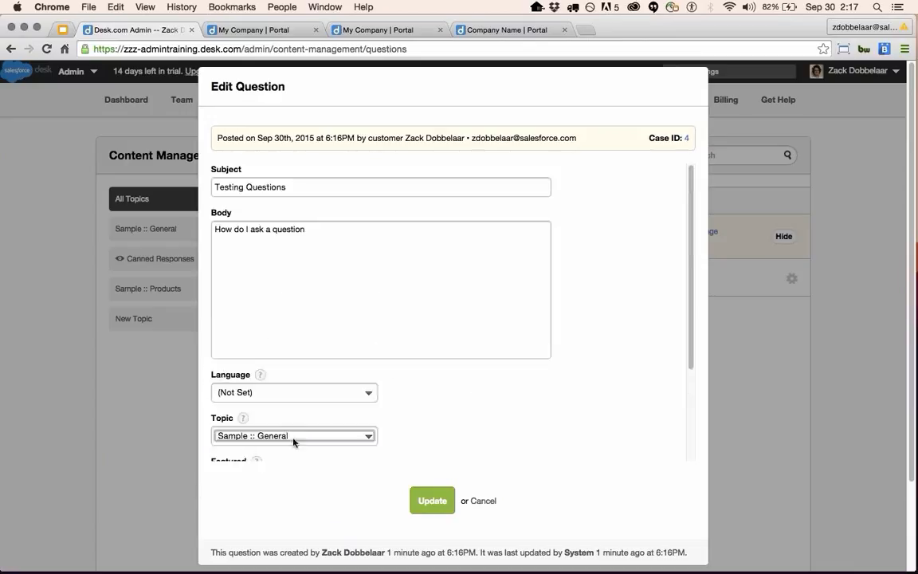
scroll(358, 451, "down", 5)
scroll(259, 377, "down", 2)
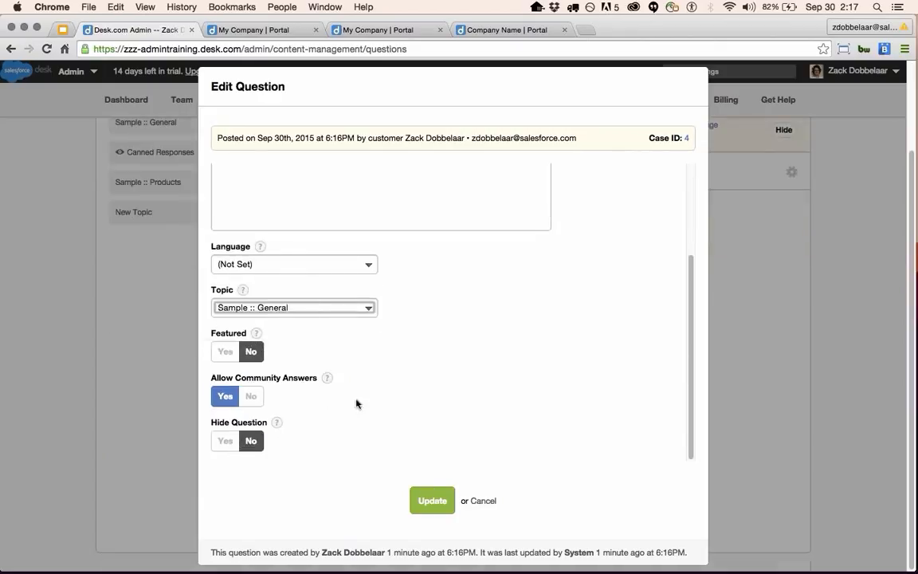
left_click(477, 505)
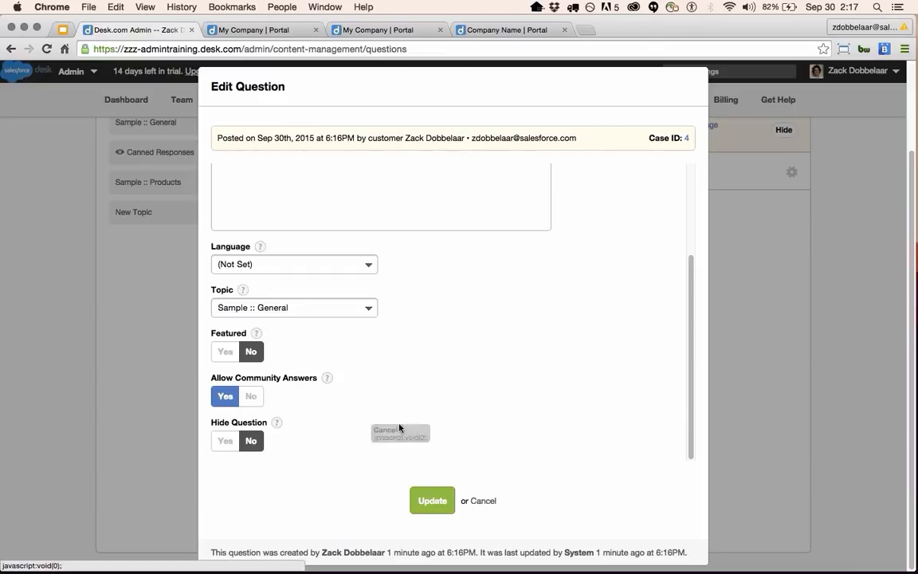
left_click(481, 504)
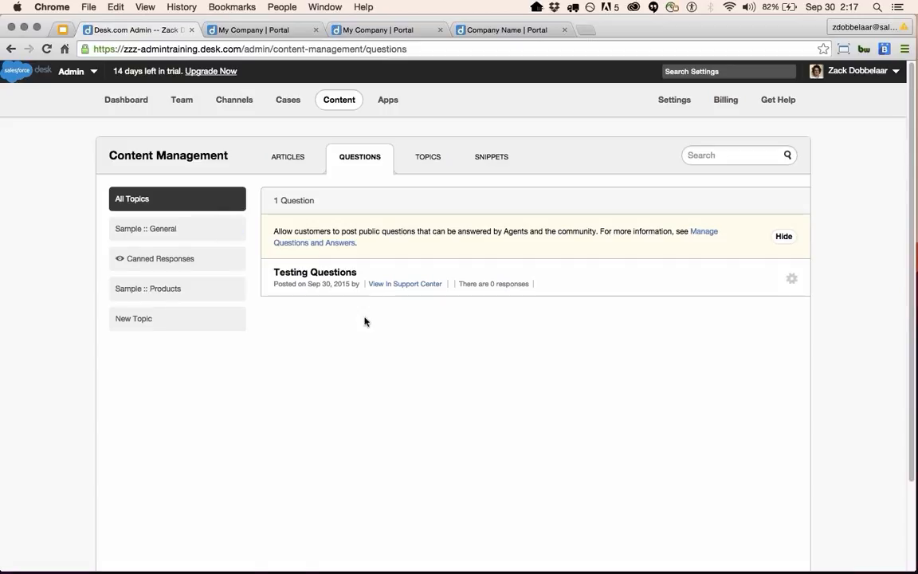
Glance at the 307-entry Snippets list, then go to Settings > Multilingual Support.
left_click(504, 164)
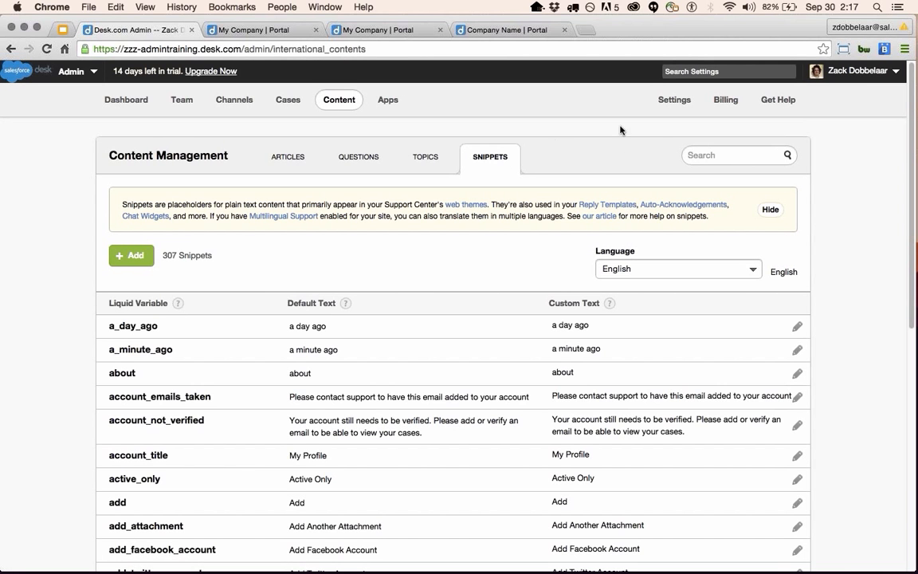
left_click(680, 100)
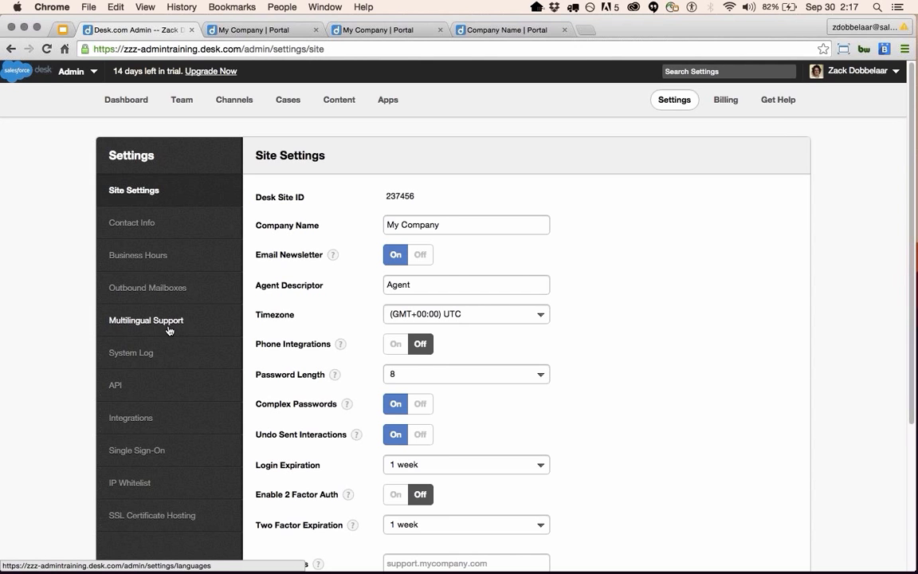
left_click(166, 328)
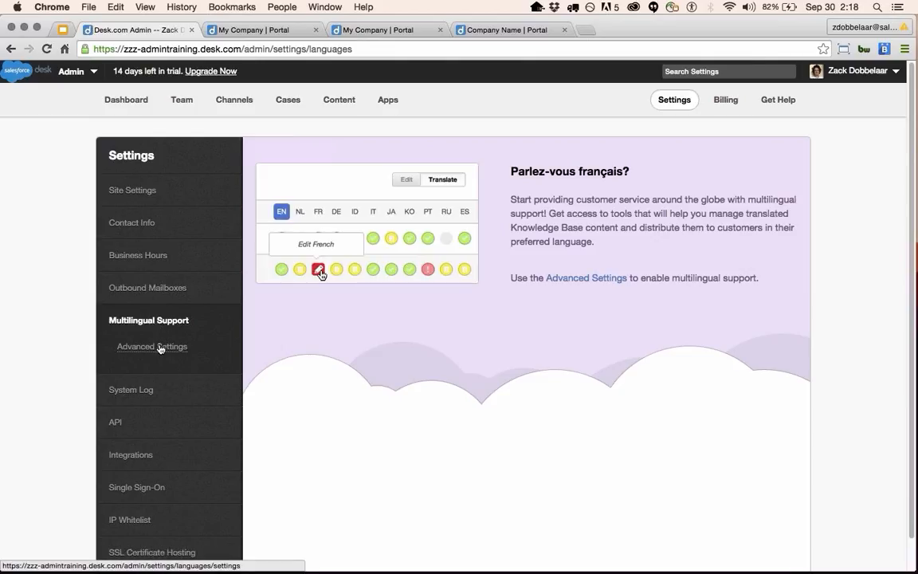
Switch Multilingual Support Enabled to On with English as default language, and save with Update.
left_click(159, 348)
left_click(500, 302)
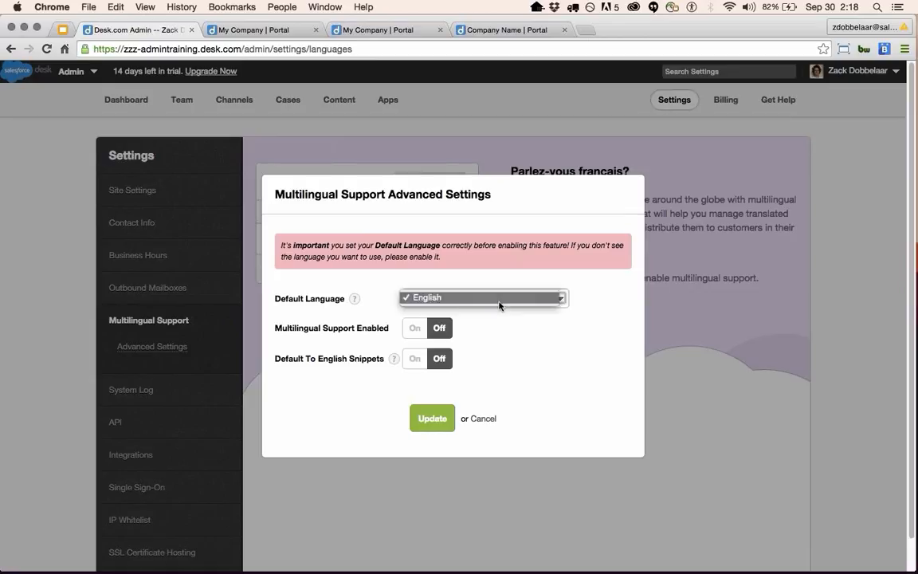
left_click(499, 301)
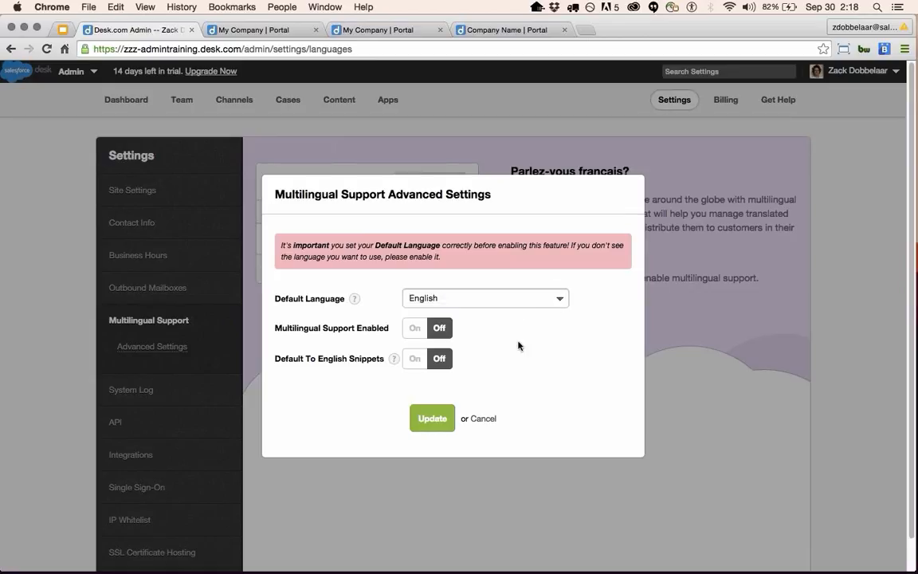
left_click(415, 330)
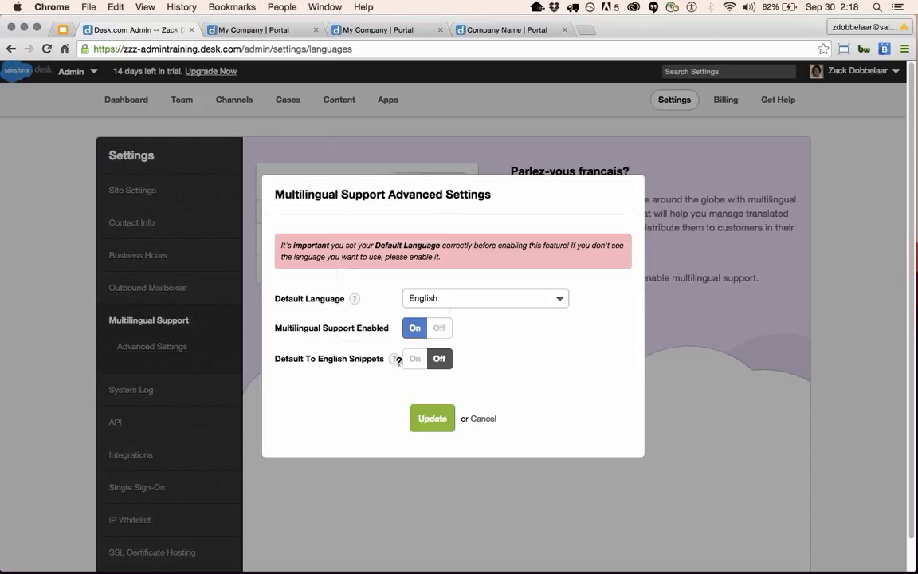
mouse_move(396, 361)
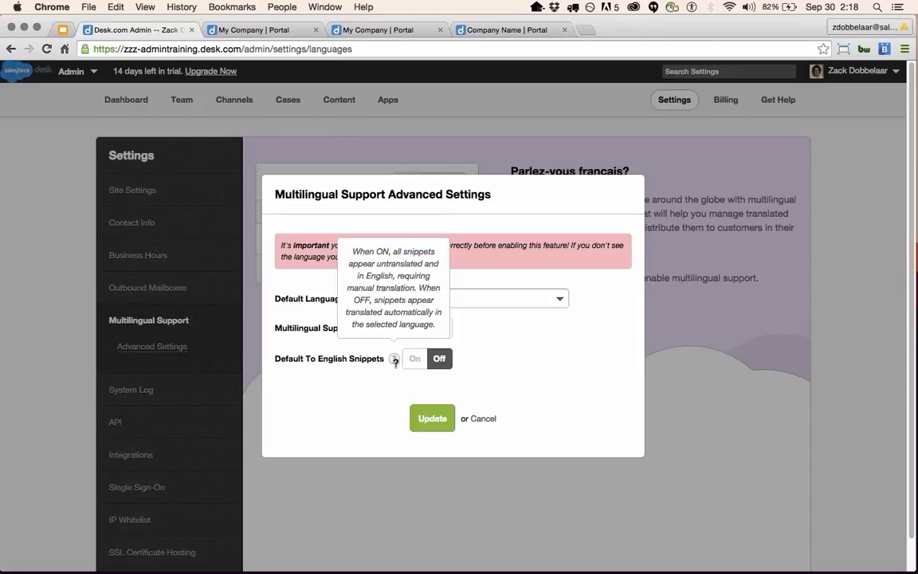
left_click(434, 419)
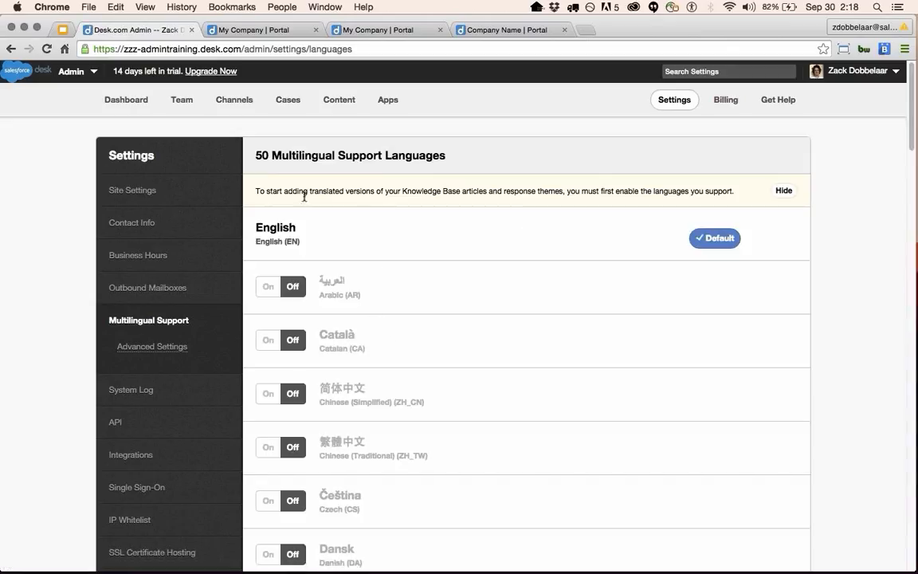
Scroll the 50-language list and switch Français (French FR) on.
left_click_drag(257, 157, 304, 155)
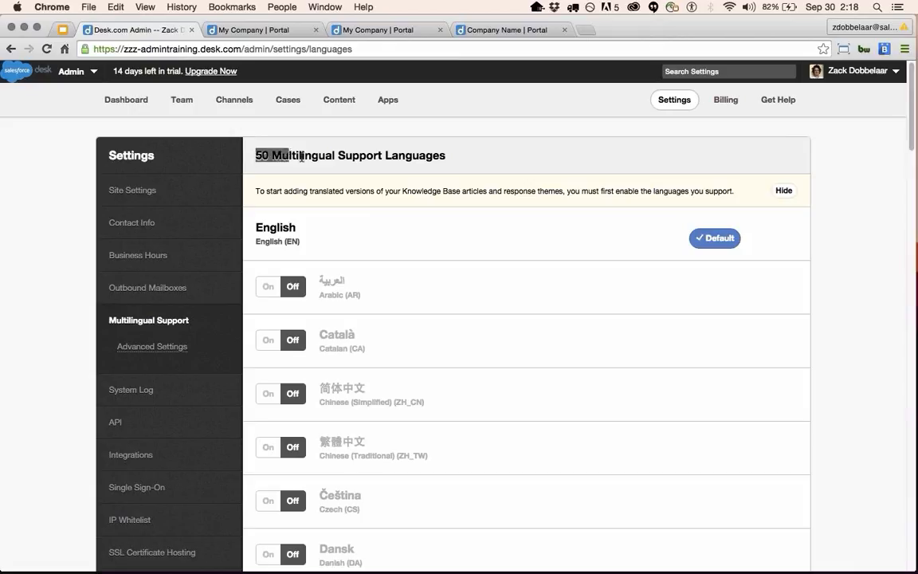
left_click(384, 230)
scroll(472, 459, "down", 8)
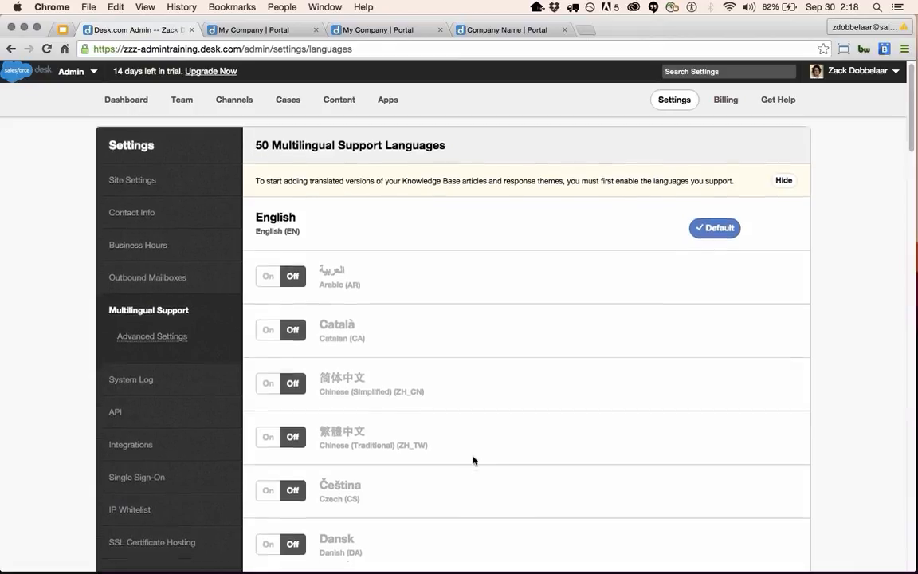
scroll(469, 455, "down", 4)
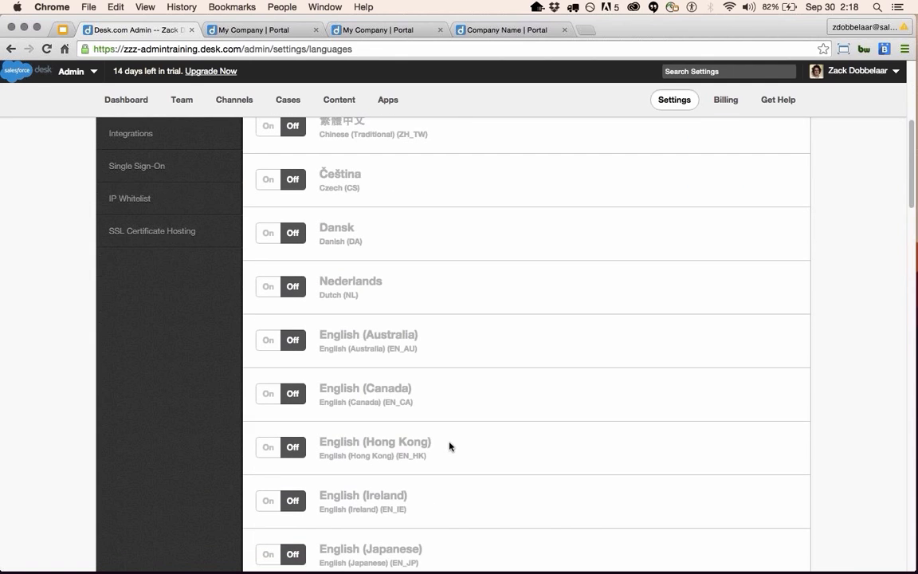
scroll(367, 390, "down", 20)
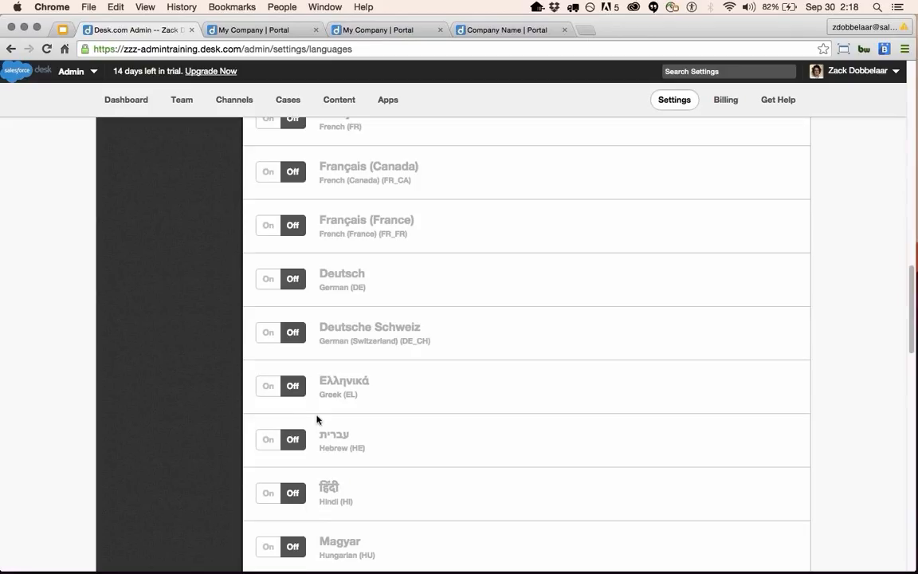
scroll(287, 378, "up", 7)
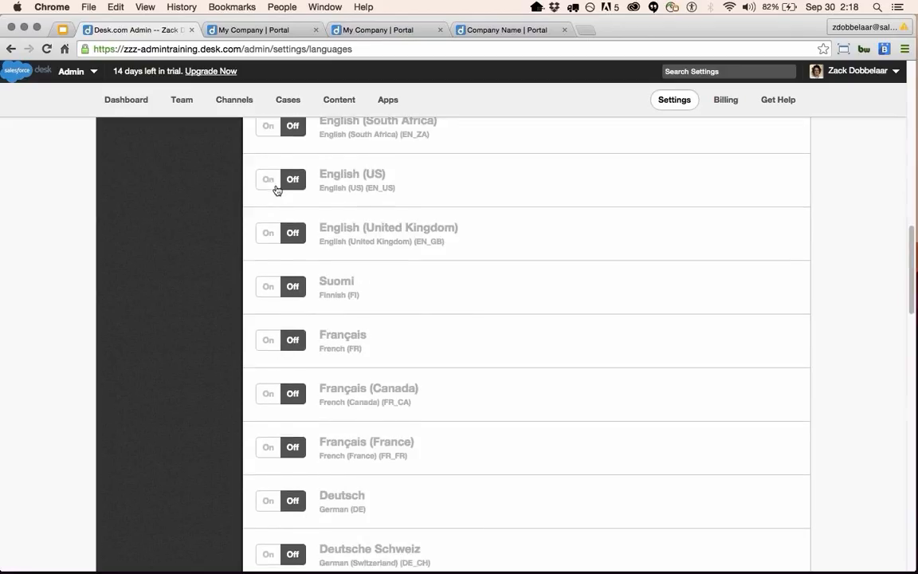
scroll(408, 349, "down", 6)
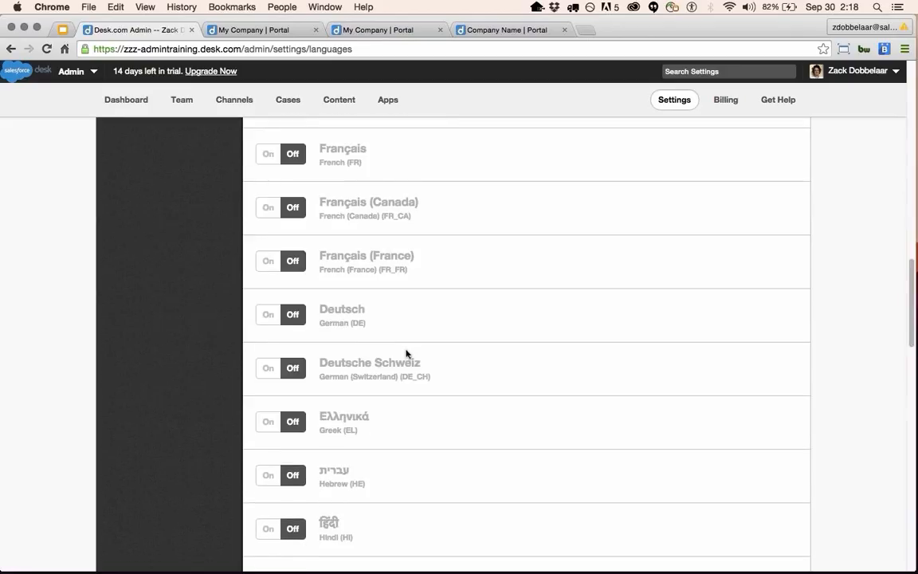
scroll(406, 353, "up", 1)
left_click(266, 197)
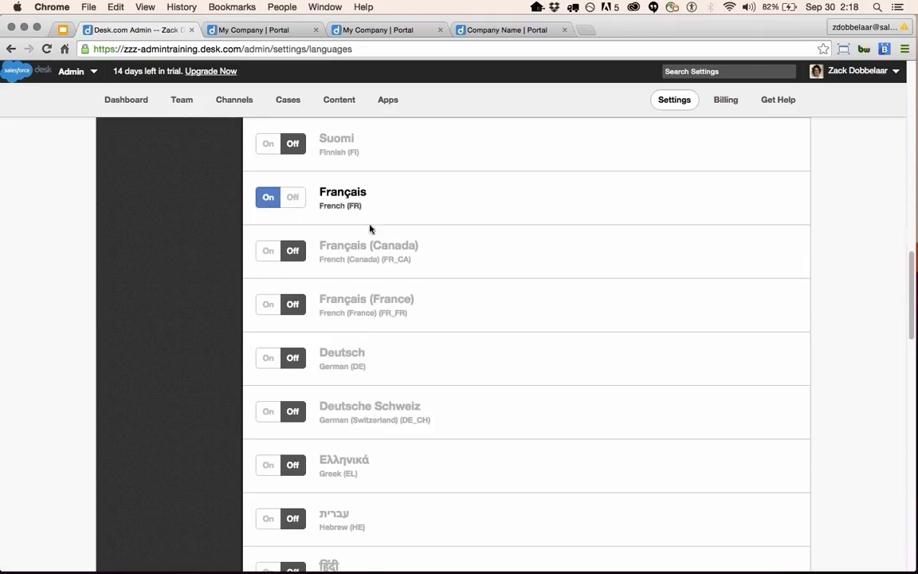
scroll(358, 333, "up", 3)
scroll(357, 333, "up", 20)
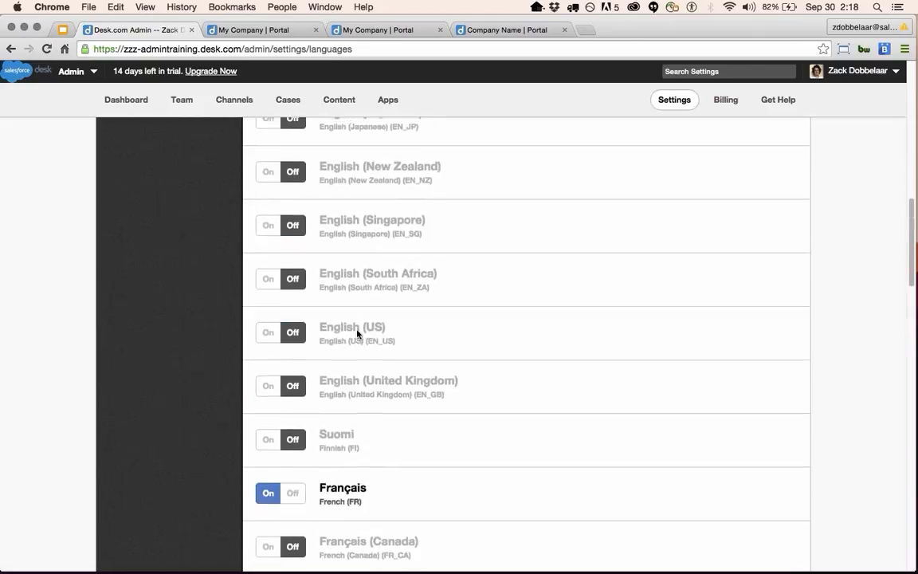
Return to Content's Articles list and open the Translate view of the six articles.
left_click(339, 100)
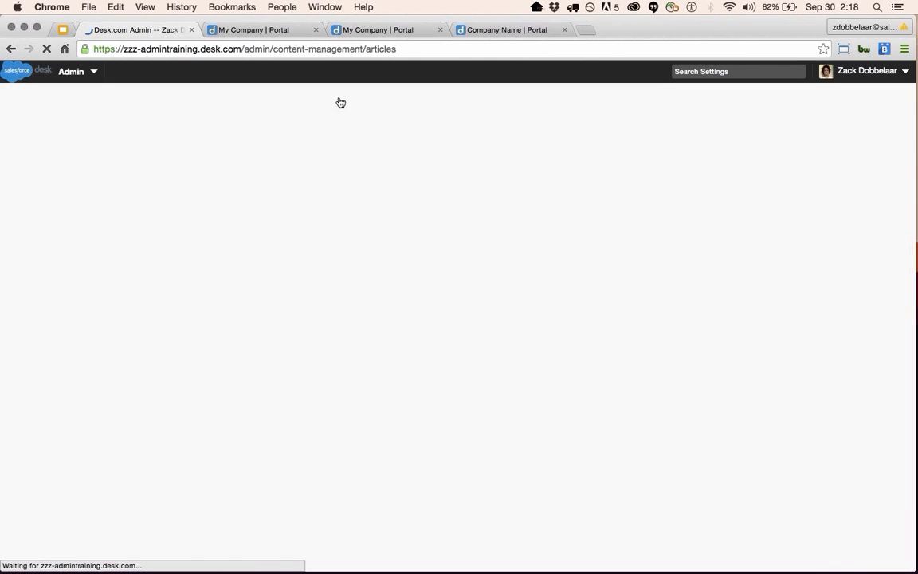
left_click(507, 162)
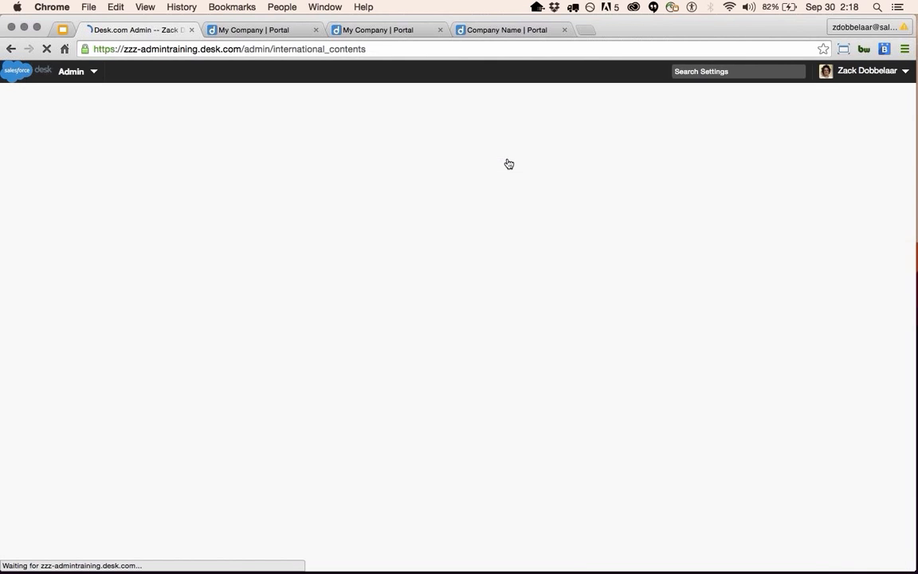
left_click(295, 163)
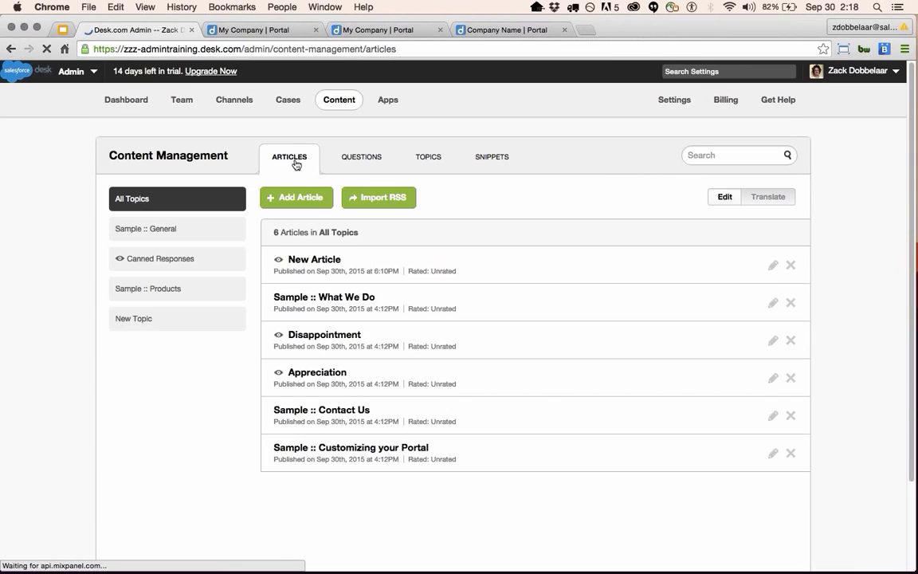
left_click(770, 197)
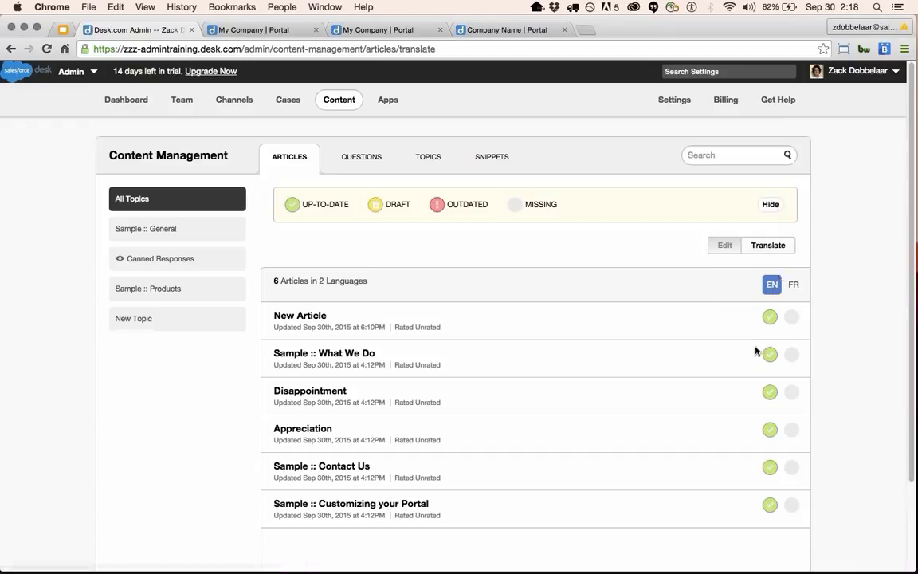
left_click(791, 318)
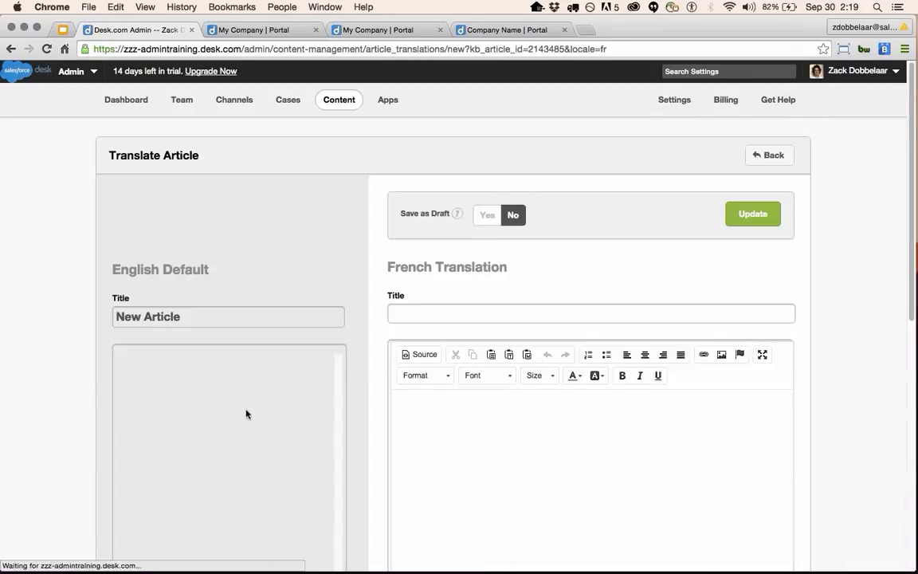
scroll(422, 432, "down", 2)
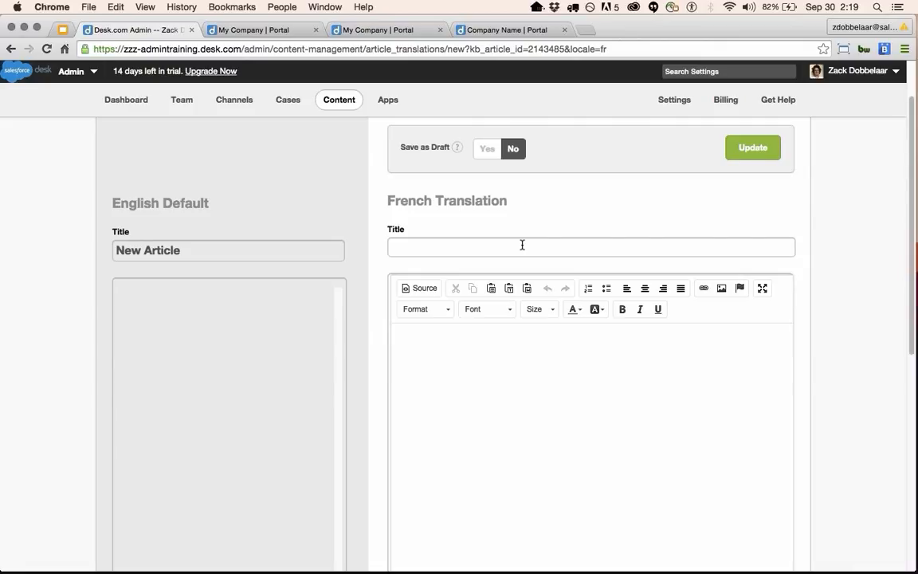
scroll(461, 457, "down", 5)
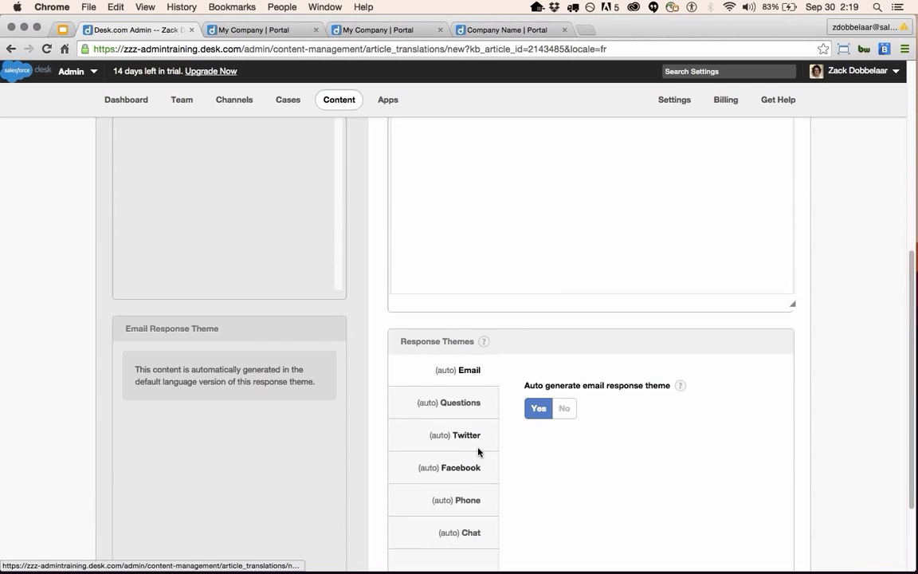
scroll(478, 452, "up", 5)
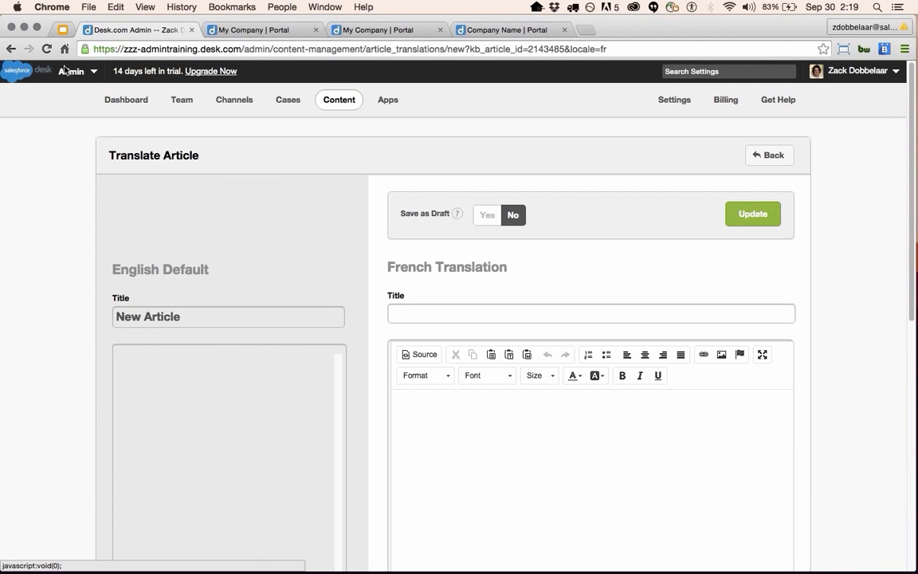
left_click(11, 48)
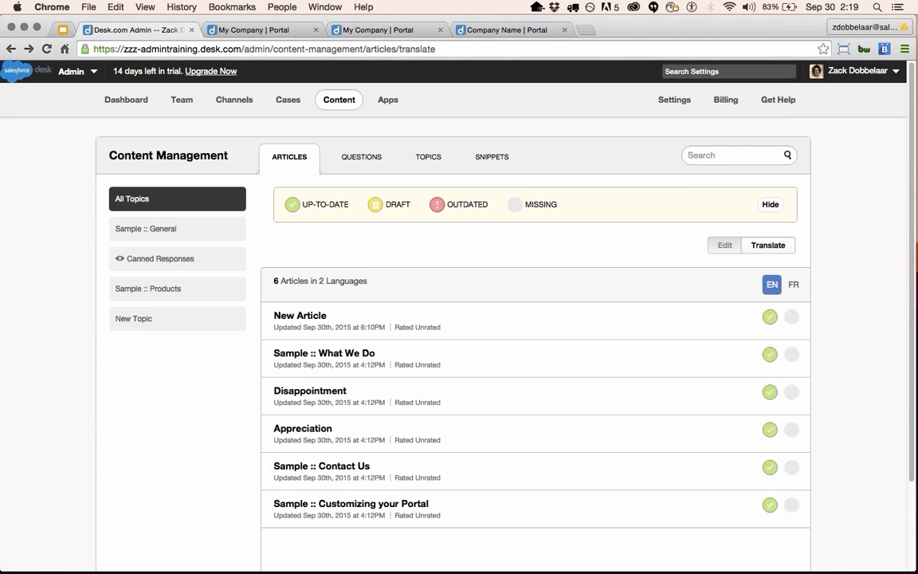
Open the Snippets list and scroll to the add_attachment entry, briefly checking the portal tab.
left_click(509, 160)
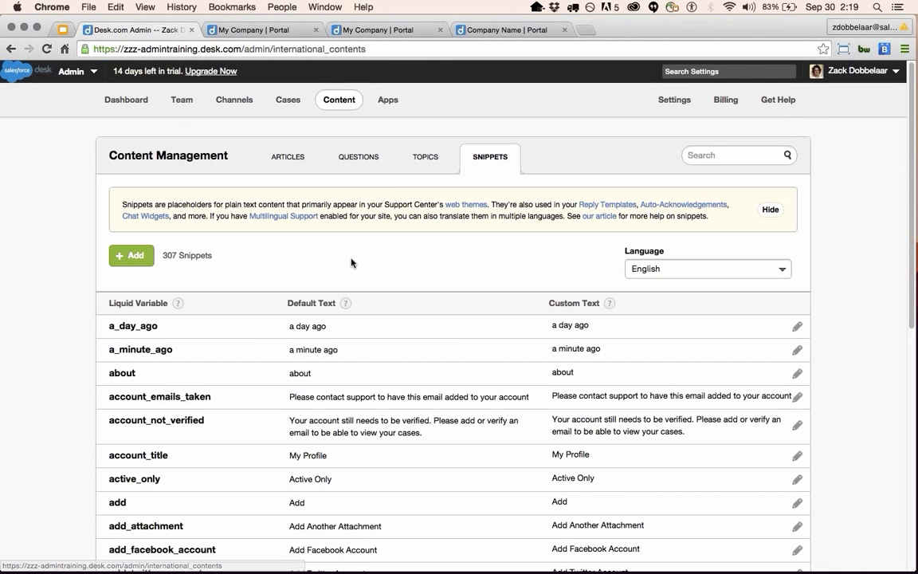
scroll(347, 266, "down", 2)
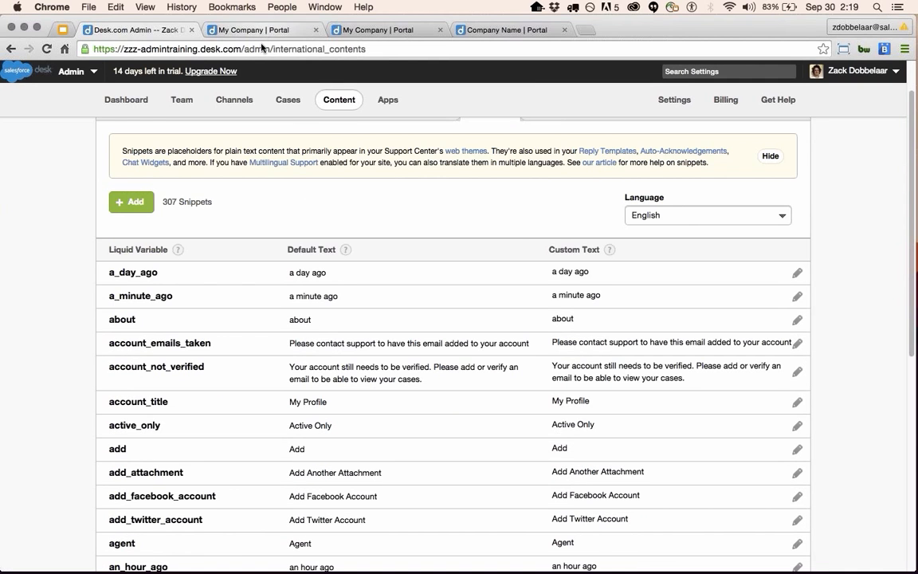
scroll(293, 401, "down", 5)
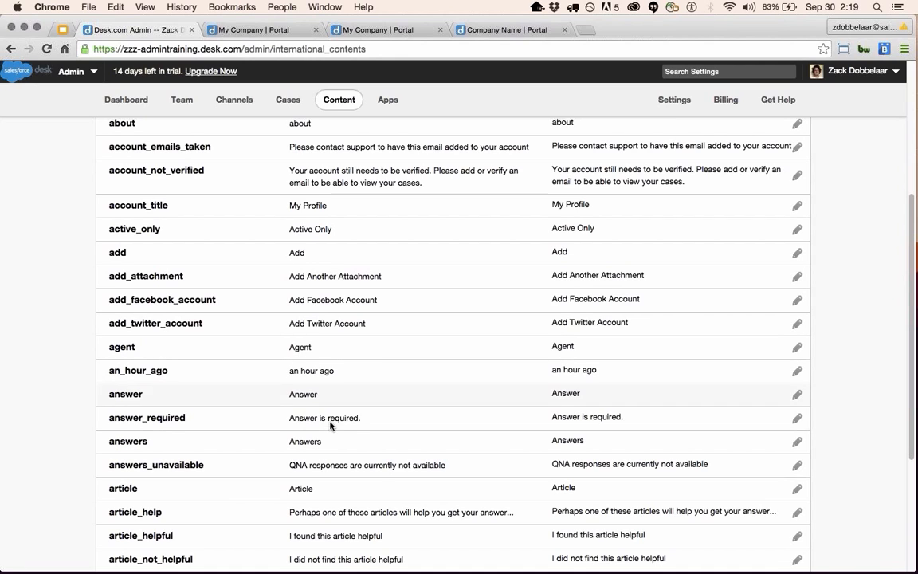
left_click(263, 32)
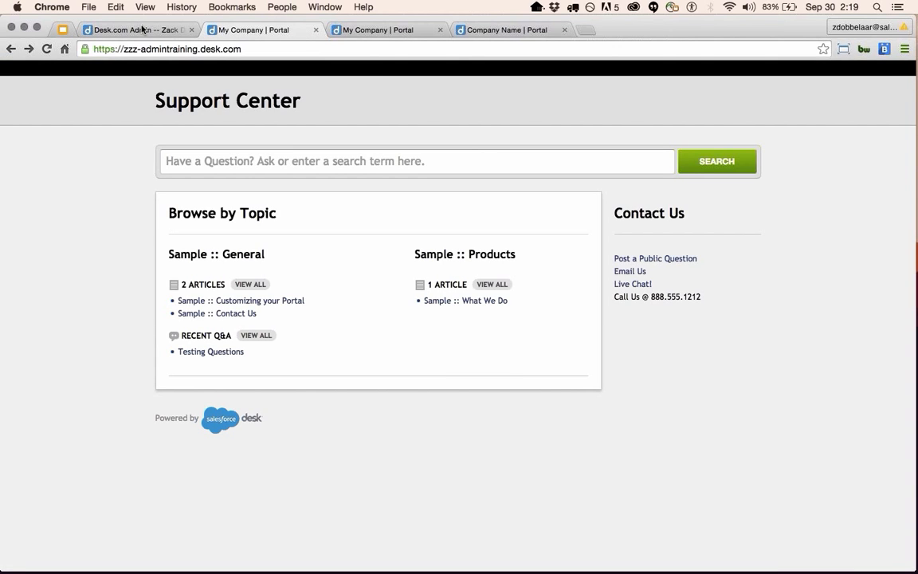
left_click(155, 30)
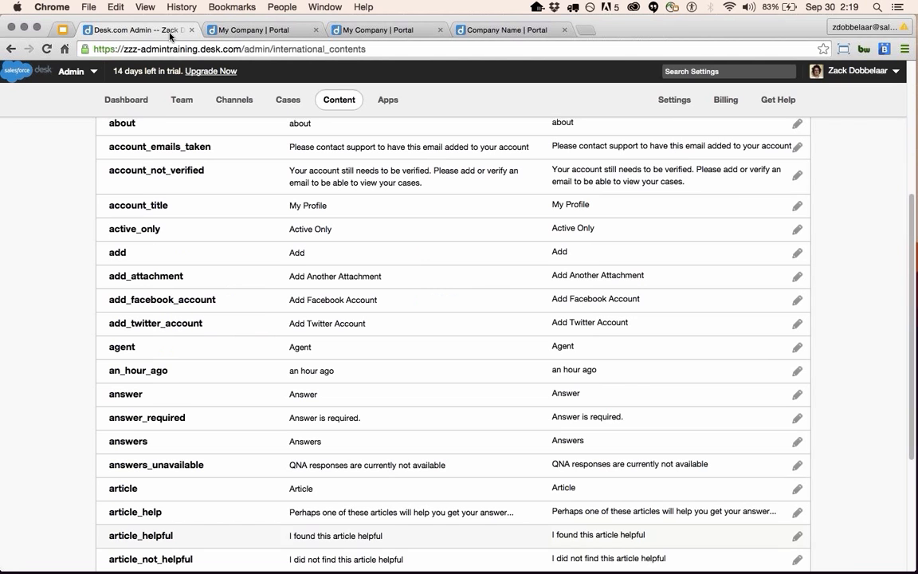
scroll(414, 470, "up", 3)
scroll(414, 482, "down", 1)
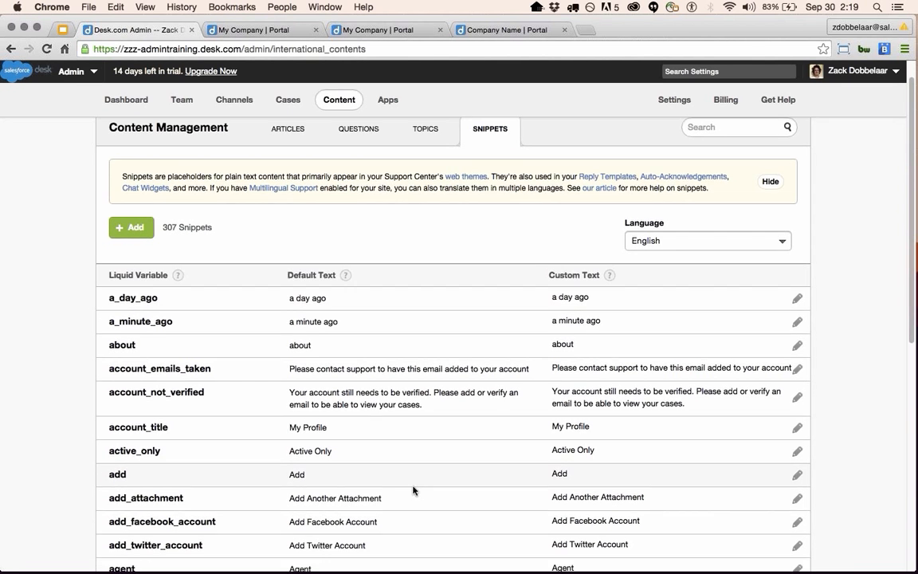
scroll(360, 476, "down", 2)
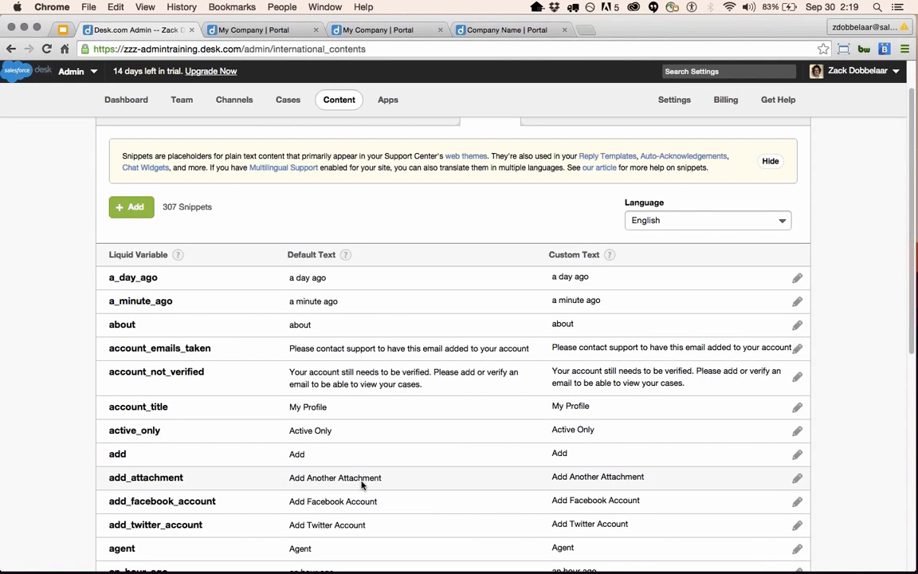
Replace 'Attachment' in add_attachment's custom text so it reads 'Add Another Picuire', and save it.
left_click(797, 478)
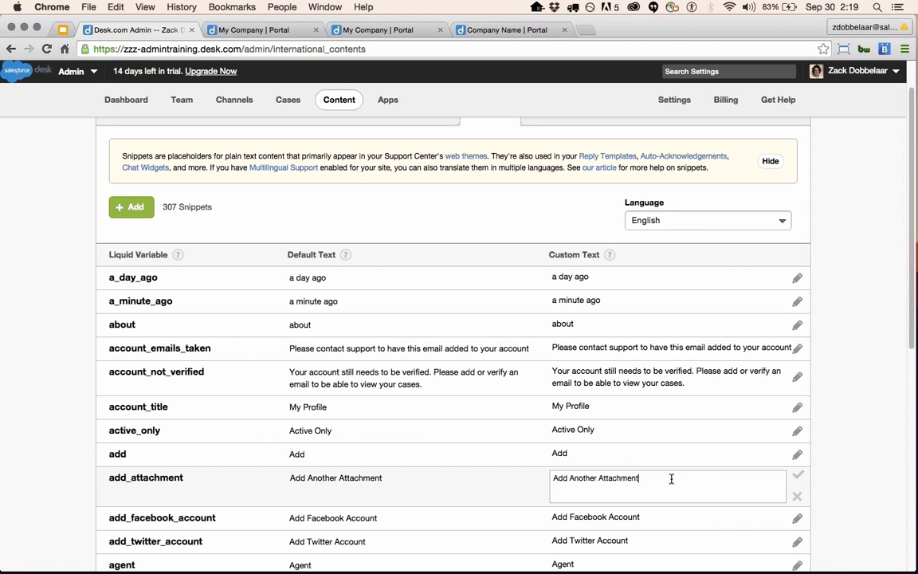
double_click(613, 478)
type("Pd")
type("ctuir")
left_click(796, 477)
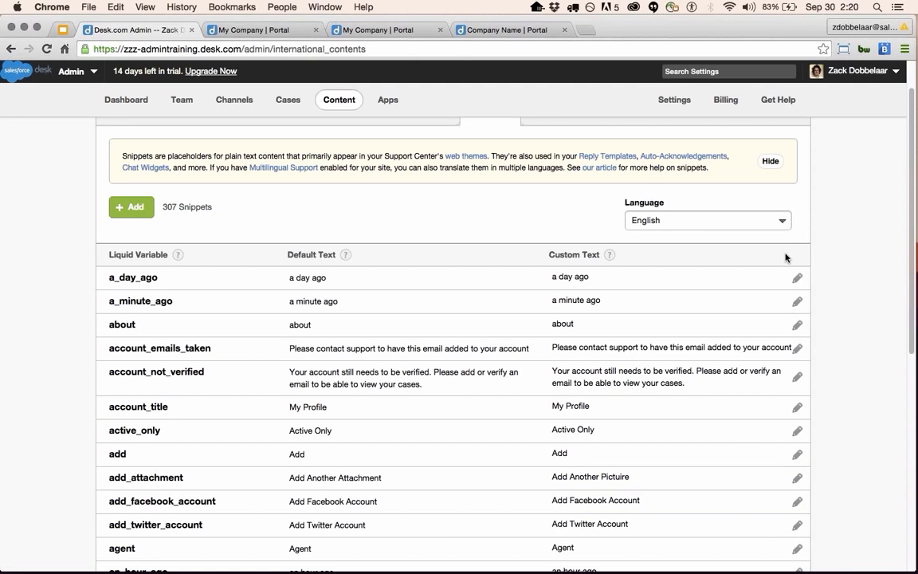
left_click(773, 223)
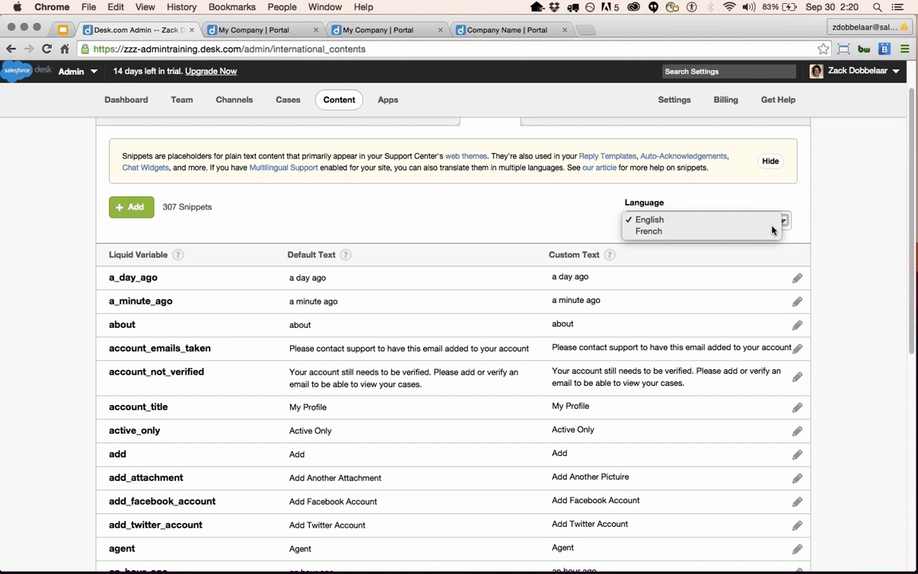
Switch the Snippets language to French and scroll through the French default and custom texts.
left_click(772, 231)
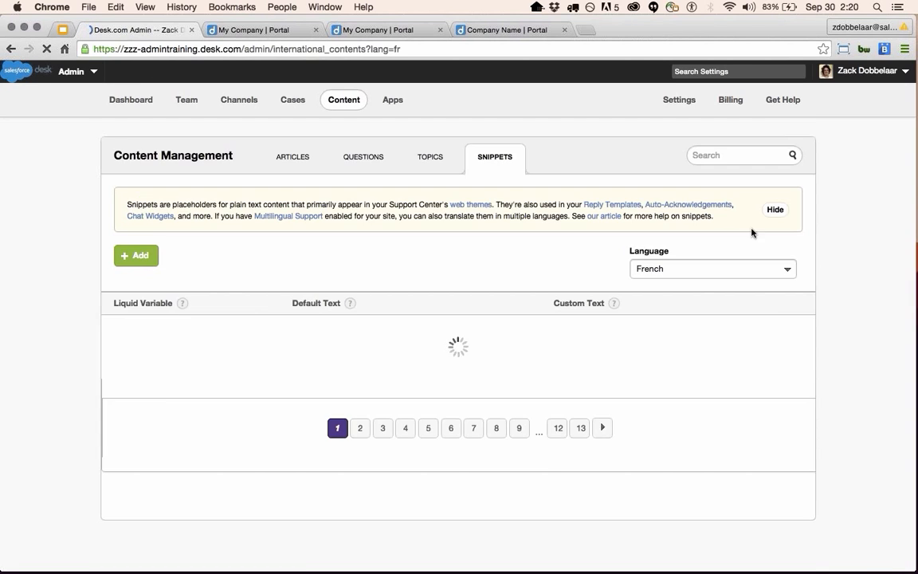
scroll(397, 380, "down", 1)
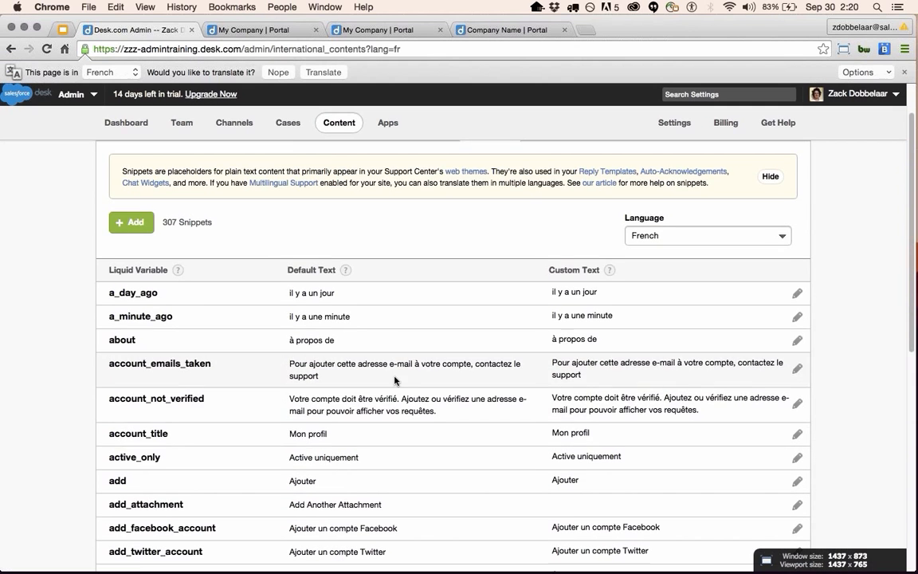
scroll(399, 382, "down", 5)
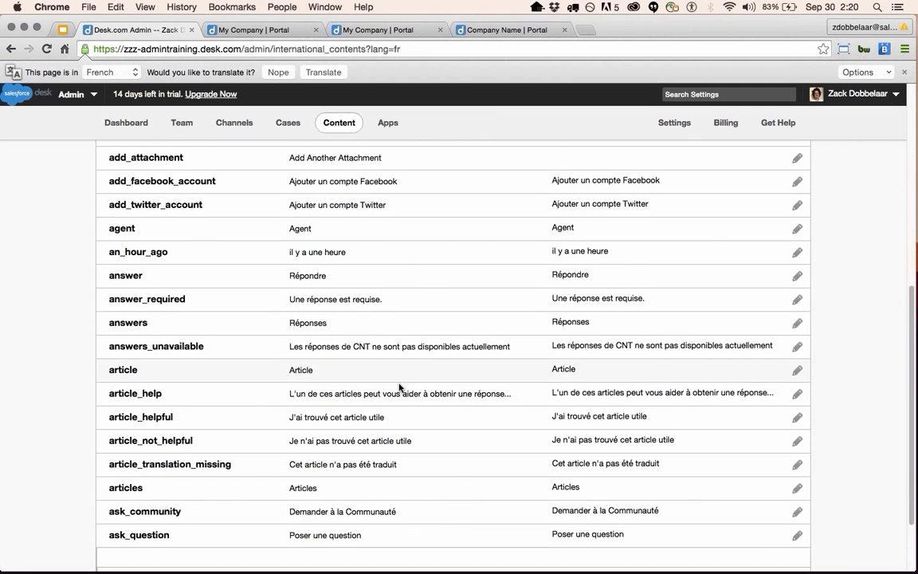
scroll(587, 471, "down", 1)
scroll(588, 446, "up", 5)
scroll(603, 476, "up", 5)
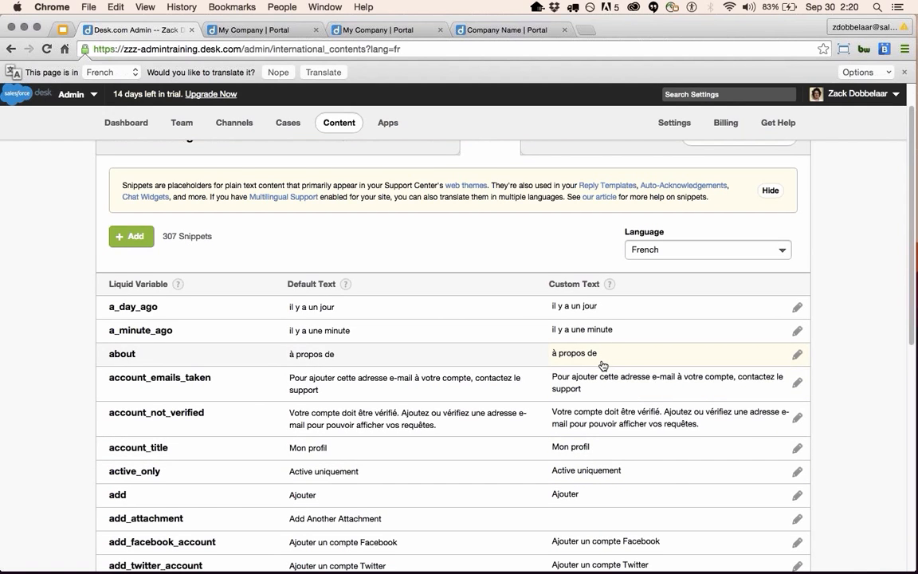
scroll(625, 495, "down", 1)
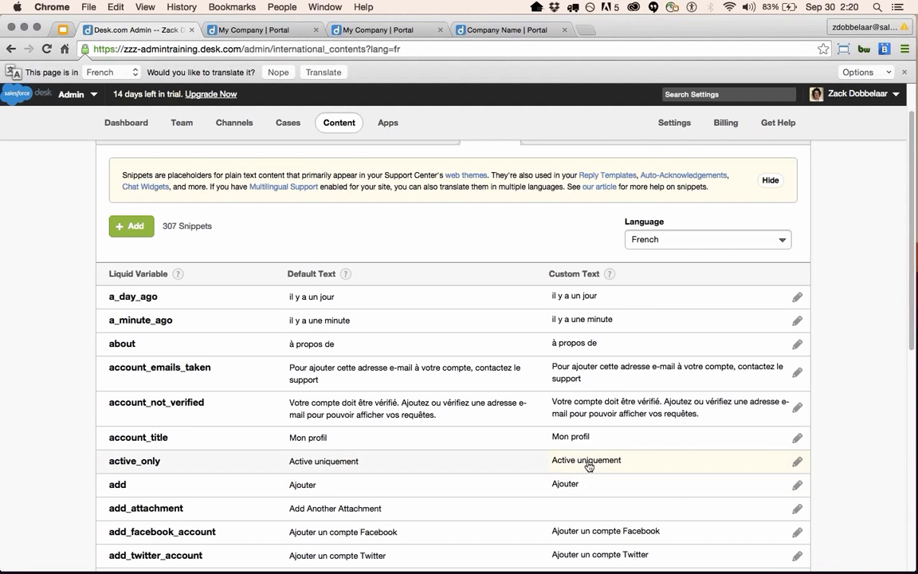
scroll(589, 462, "down", 3)
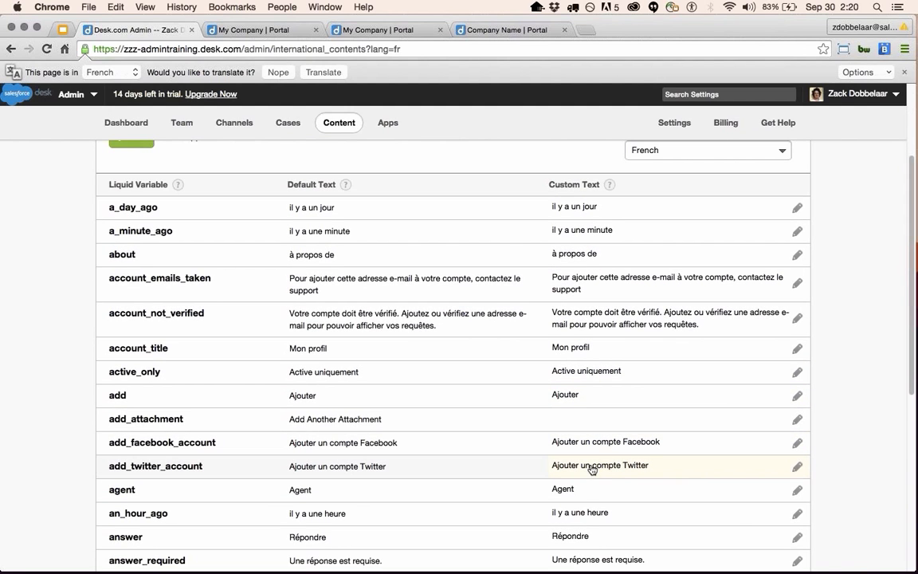
scroll(591, 472, "down", 1)
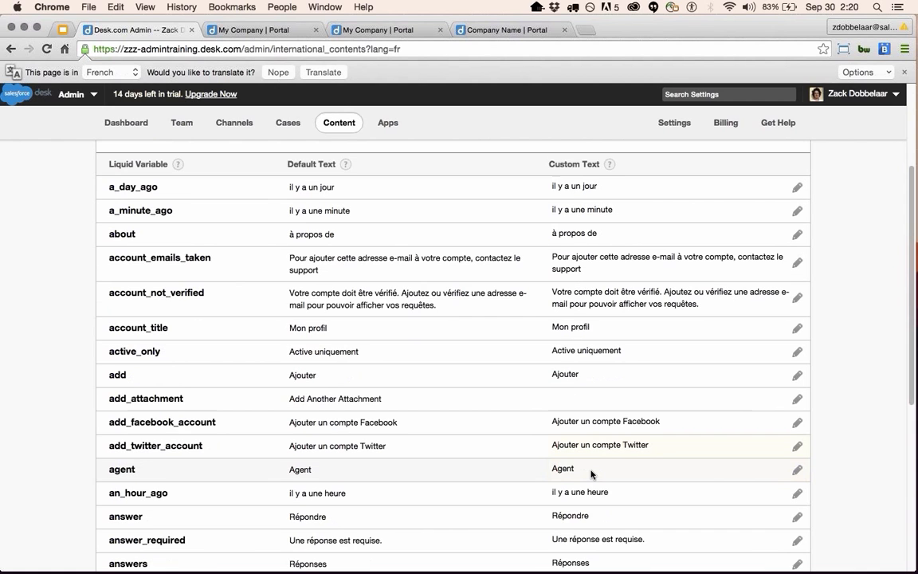
scroll(590, 474, "down", 6)
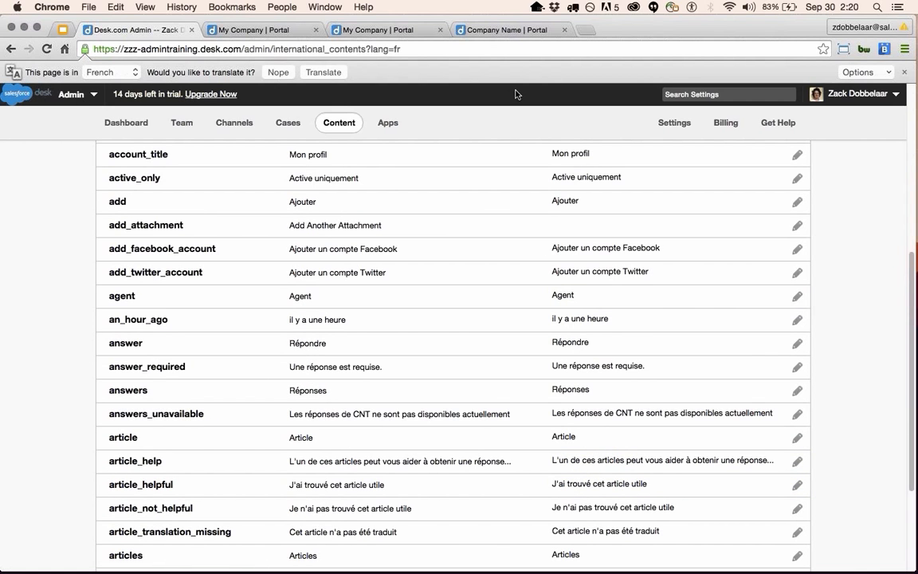
scroll(553, 168, "up", 10)
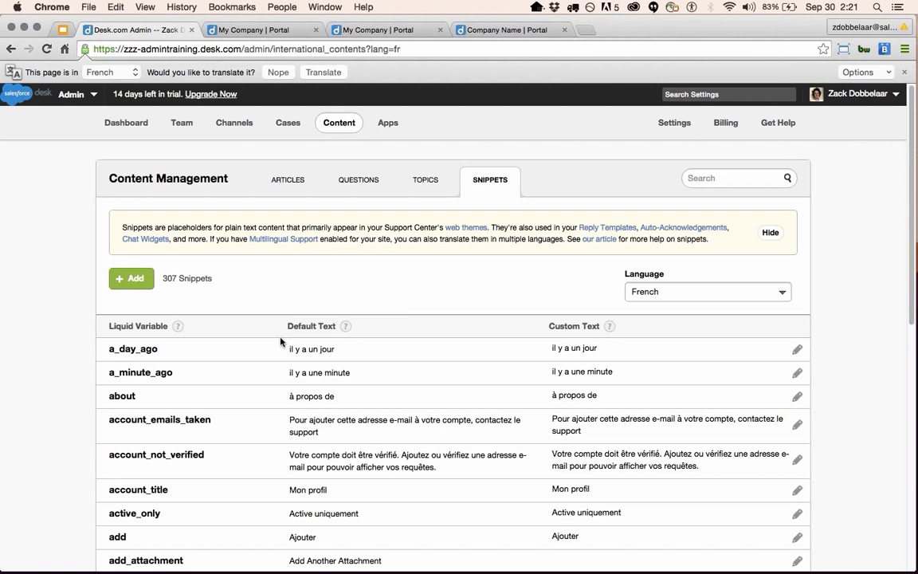
Start a new user from the team list and compare Flex Agent pricing against Full-Time.
left_click(182, 124)
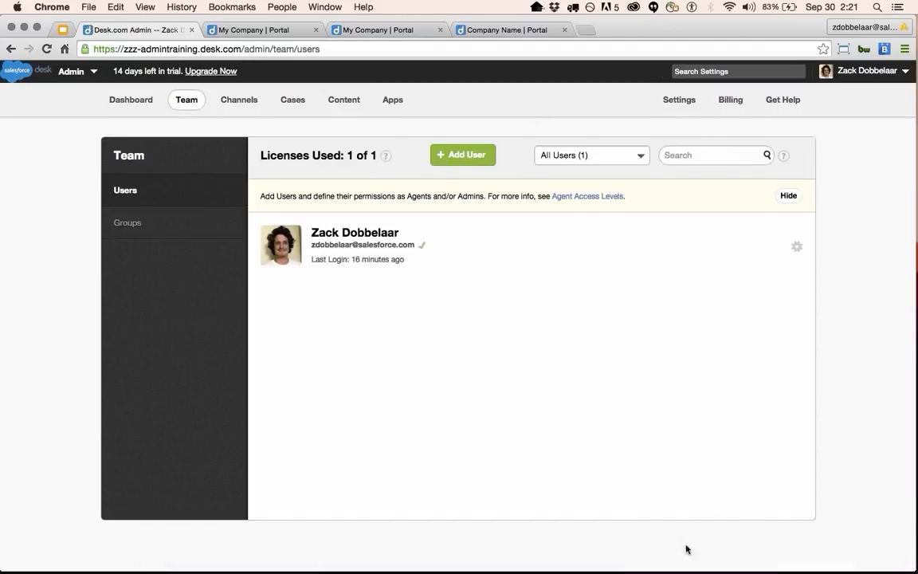
left_click(459, 158)
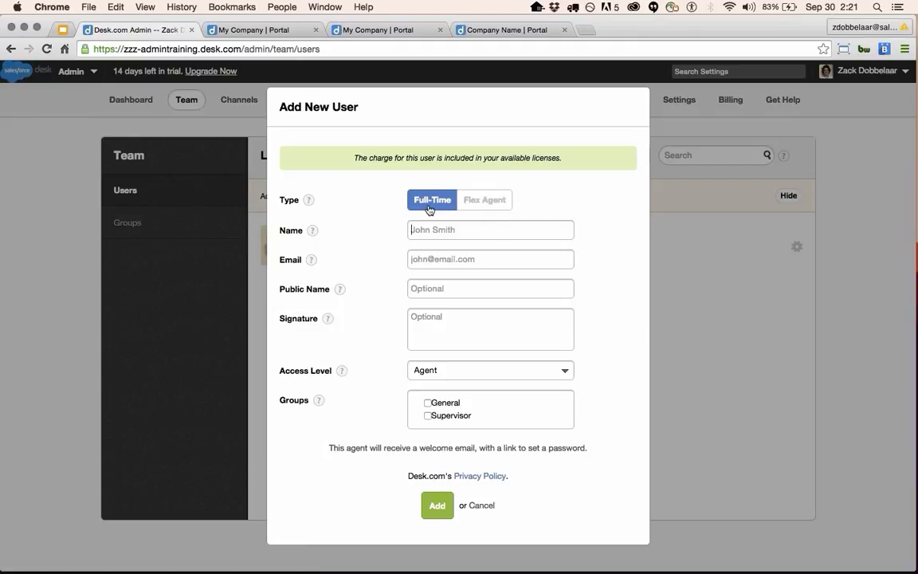
left_click(488, 202)
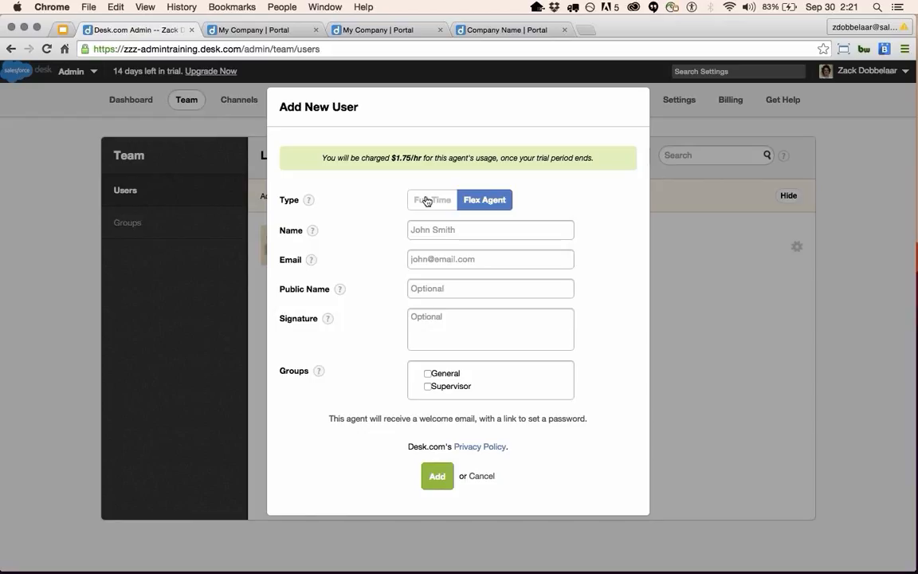
left_click(427, 201)
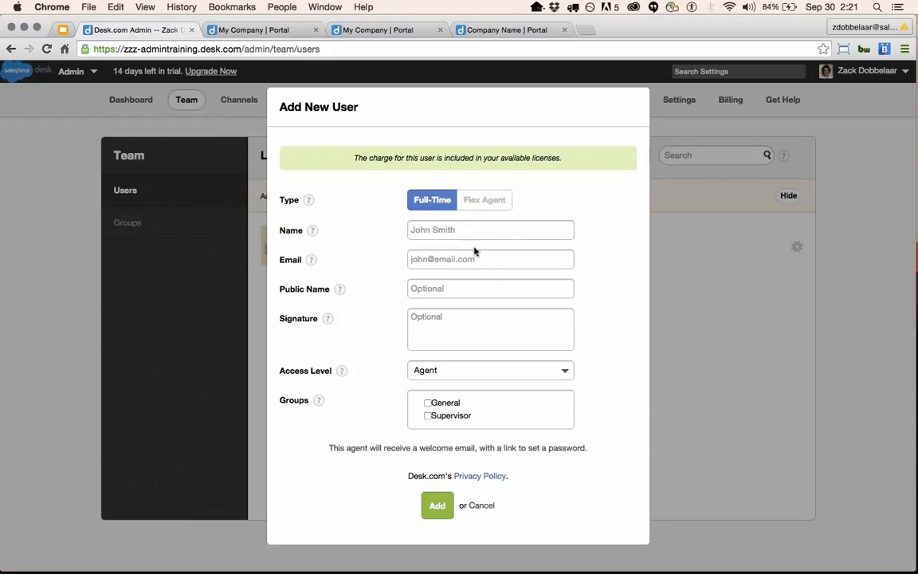
Review the Access Level options, keep Agent, and cancel the new user form.
left_click(450, 317)
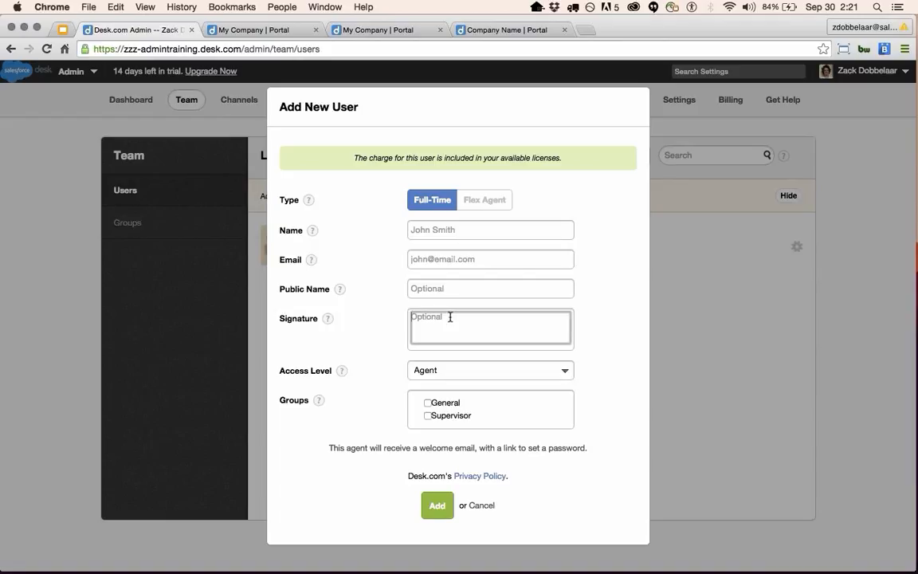
left_click(525, 371)
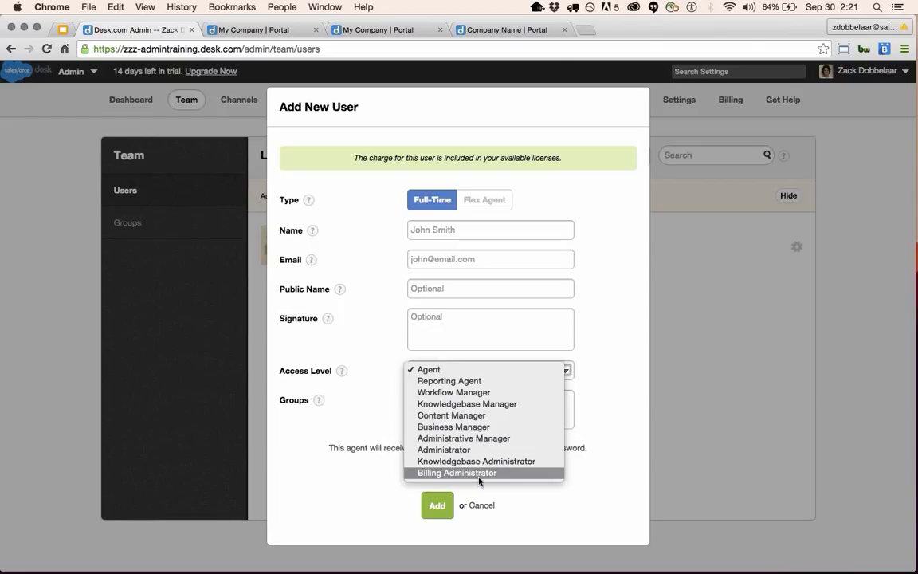
left_click(572, 488)
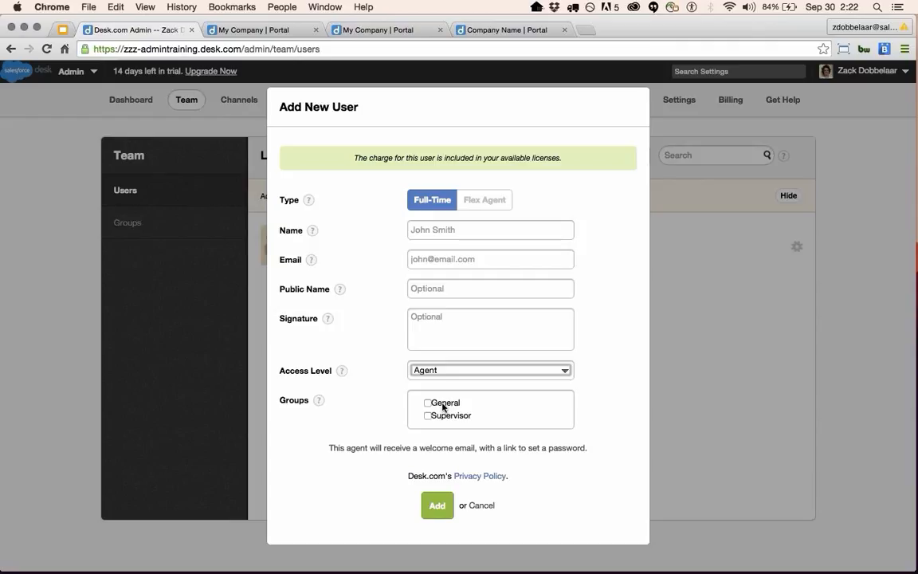
left_click(481, 507)
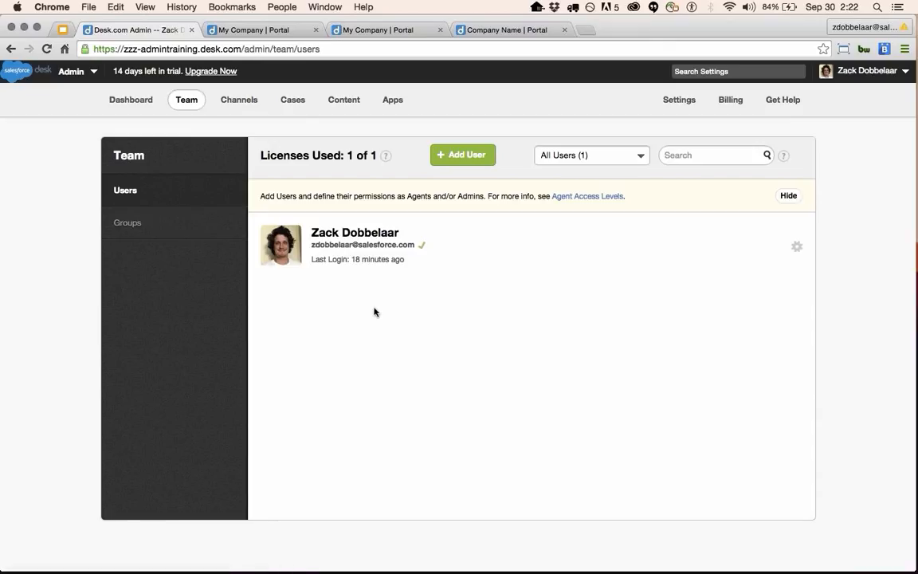
left_click(250, 104)
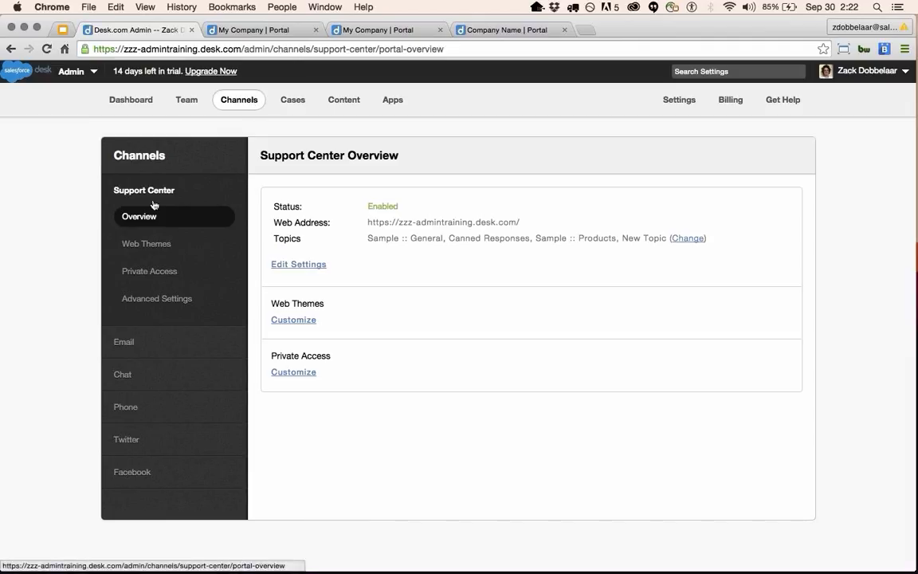
Look over the Email mailboxes, then bring up Chat Widgets showing the System Default Theme.
left_click(158, 345)
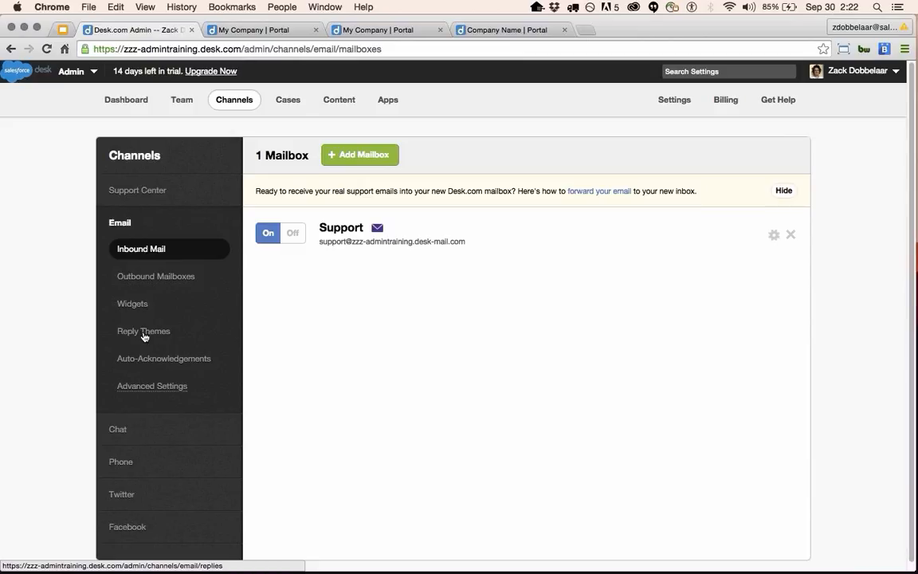
left_click(165, 434)
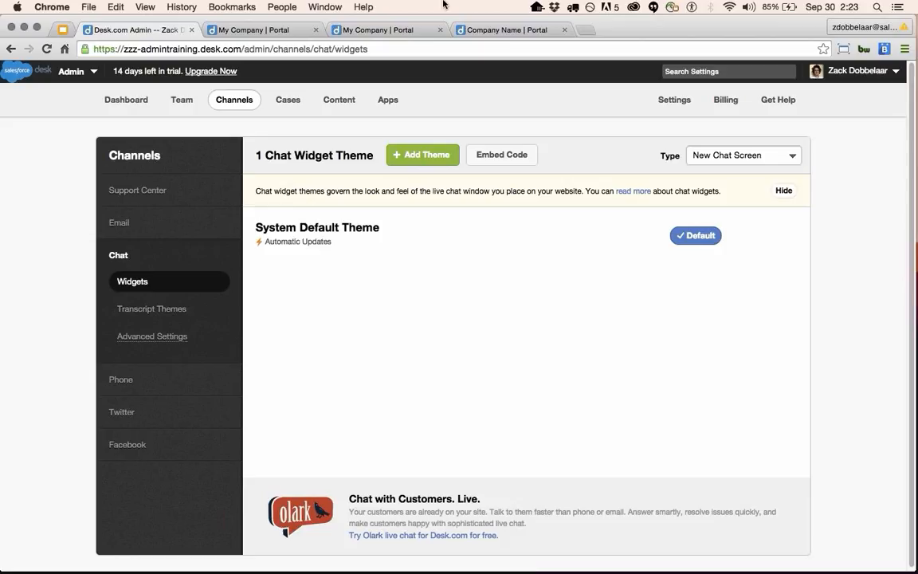
Browse the Phone, Twitter and Facebook Pages channel pages, ending back at the Enabled Support Center Overview.
scroll(375, 518, "down", 1)
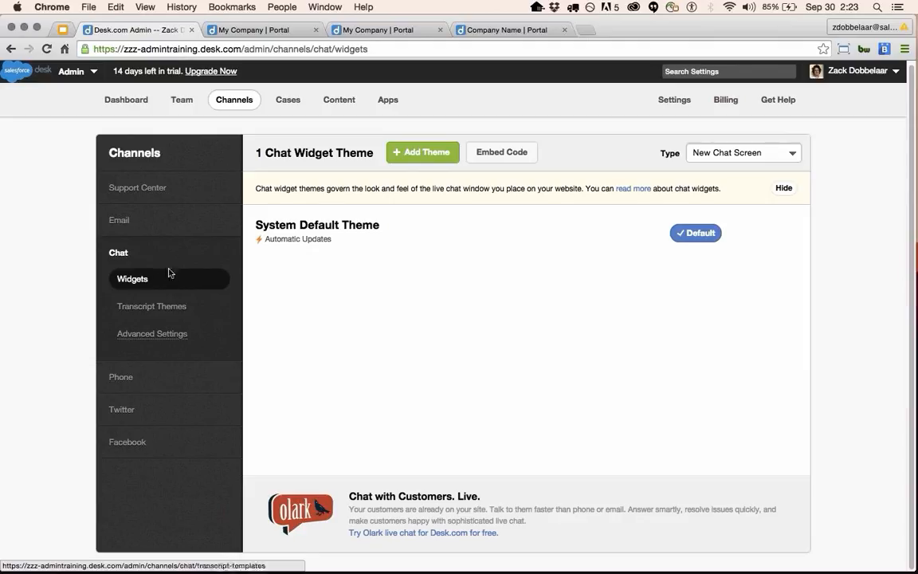
left_click(155, 379)
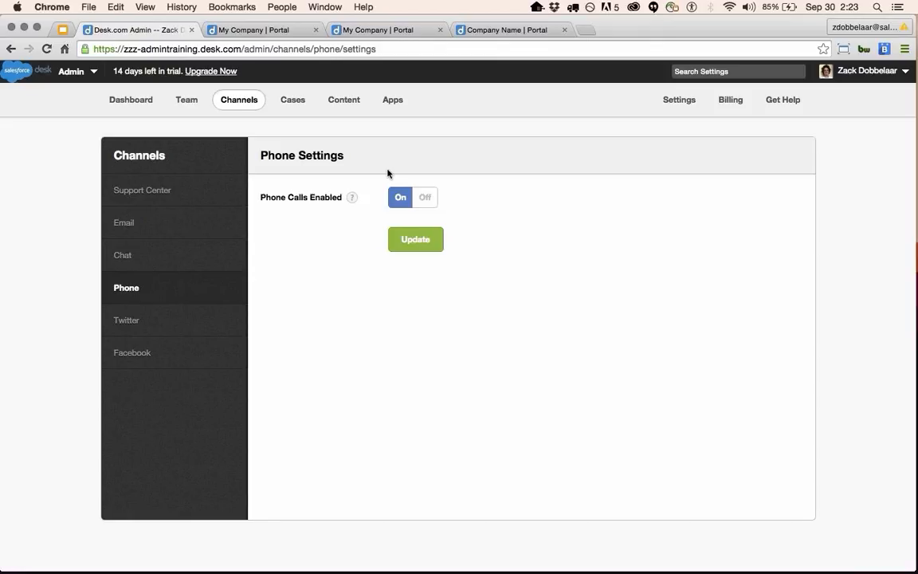
left_click(194, 314)
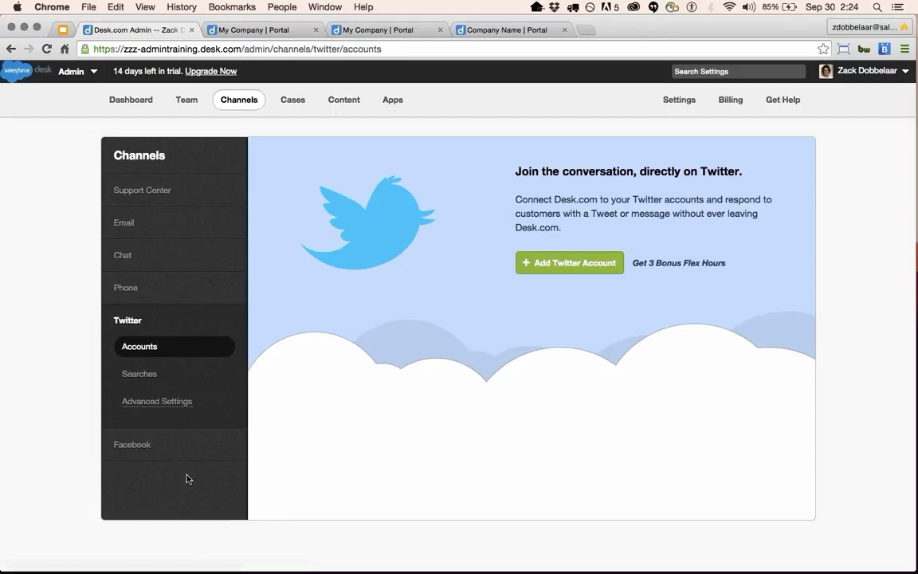
left_click(169, 453)
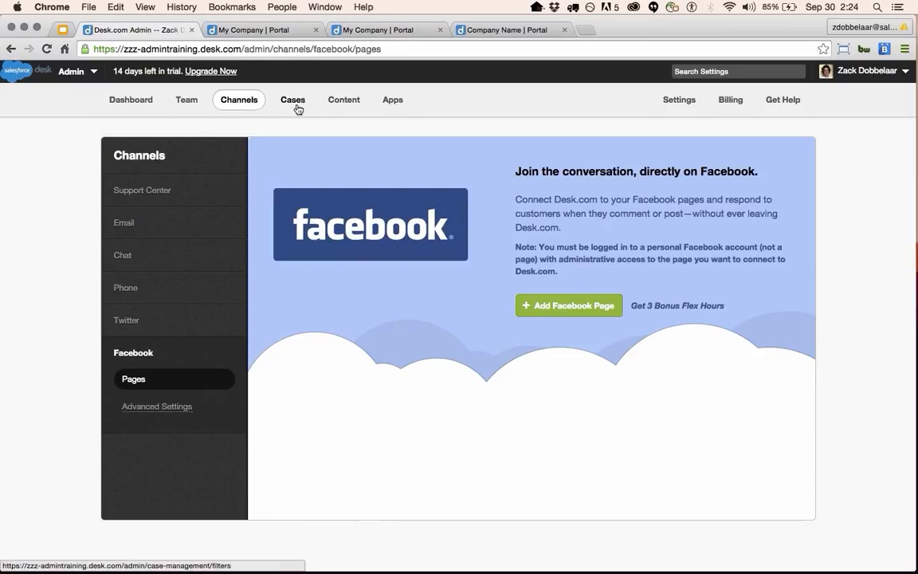
left_click(181, 196)
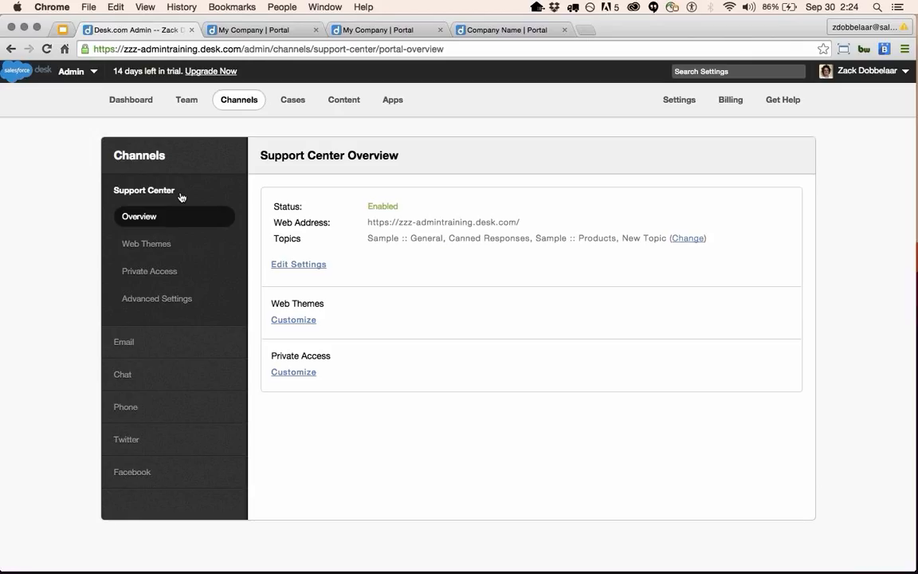
Check the public portal, then open the Support Center Advanced Settings.
left_click(223, 32)
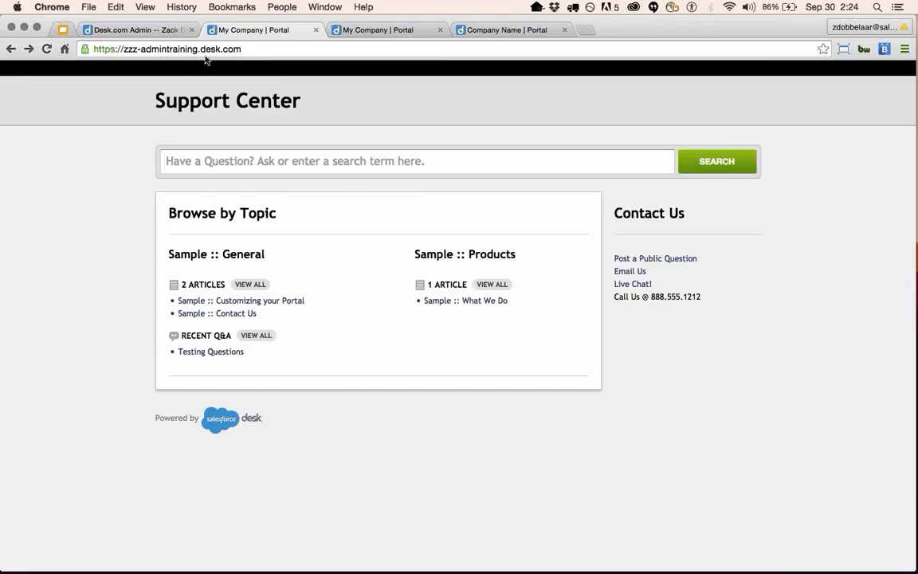
left_click(155, 30)
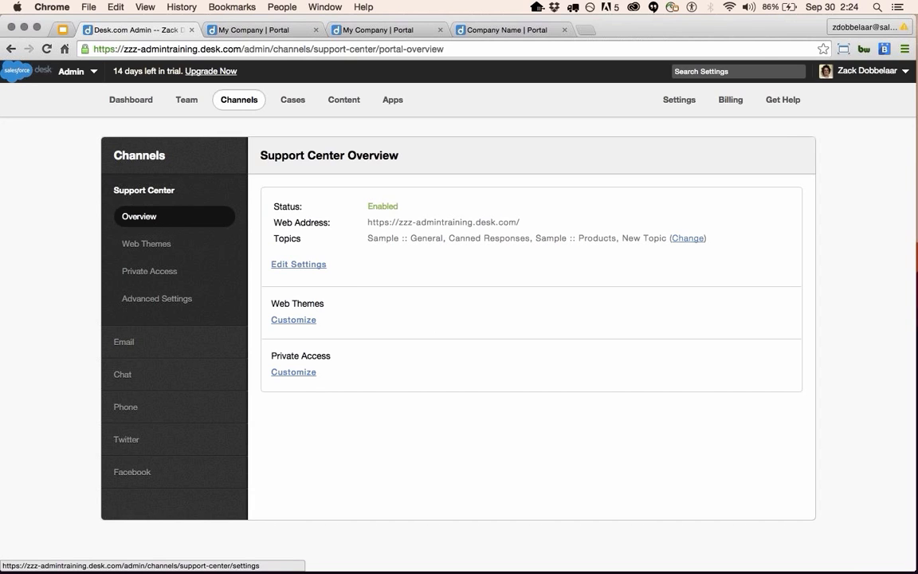
left_click(181, 300)
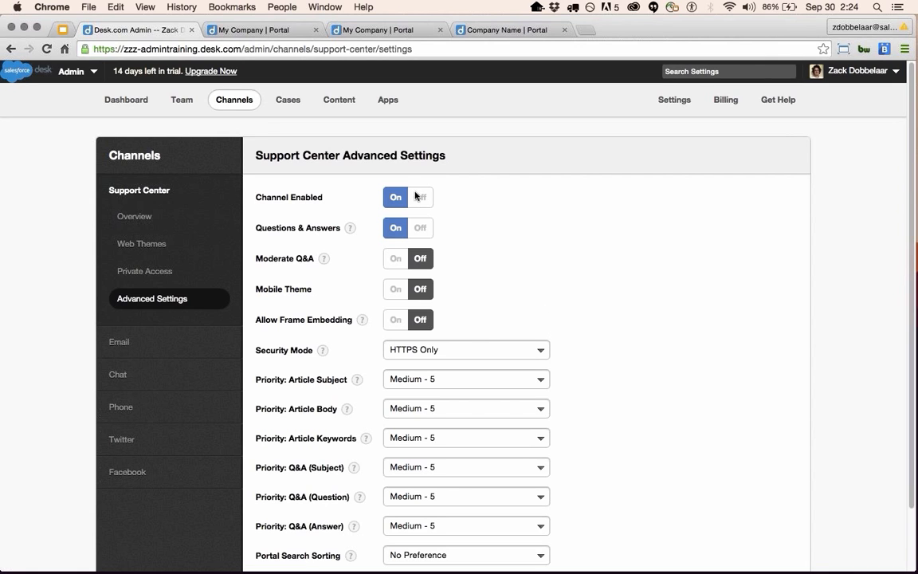
left_click(222, 29)
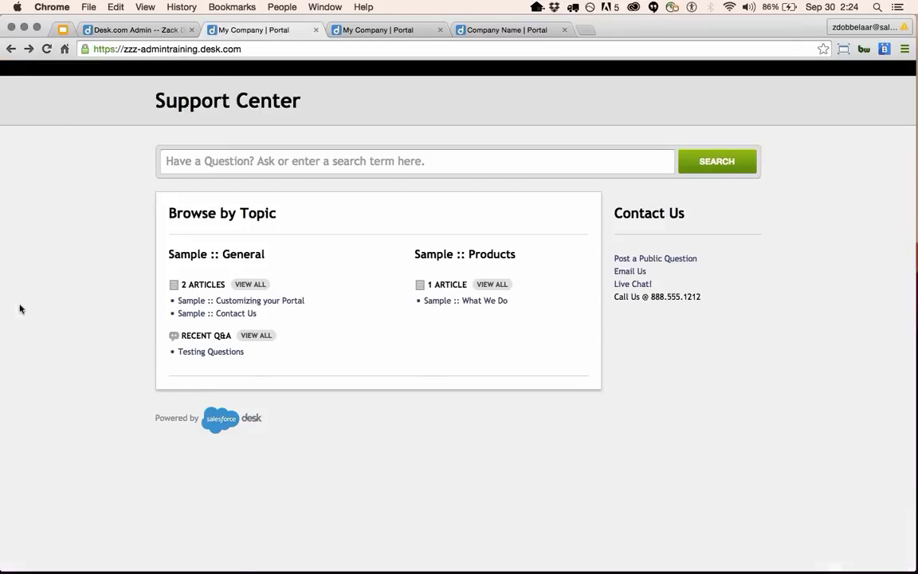
left_click(140, 29)
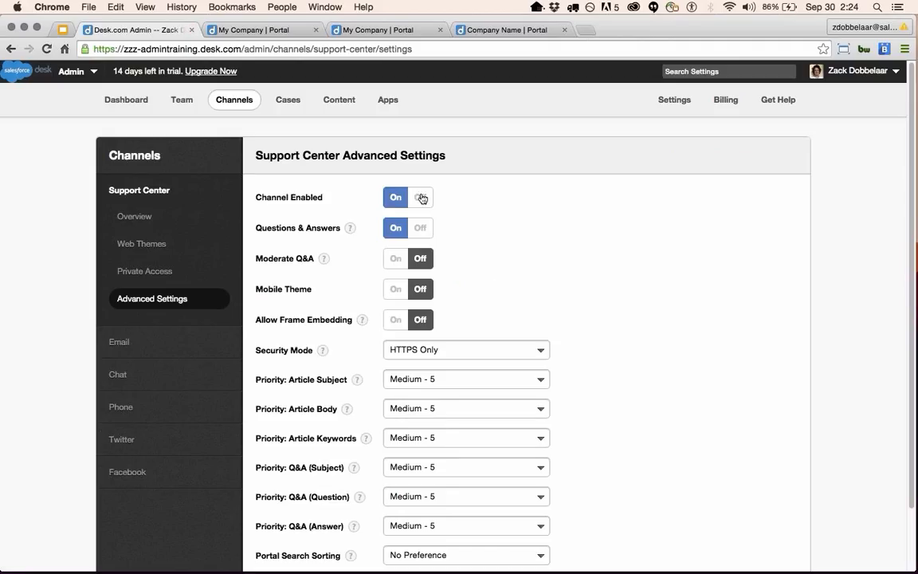
Set Questions & Answers to Off, keeping the Support Center channel on, and save with Update.
left_click(419, 196)
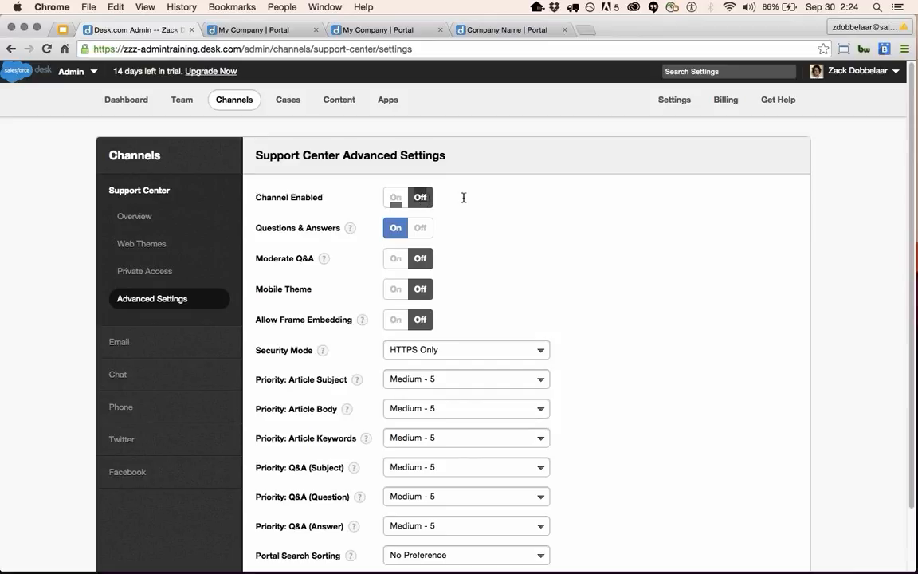
left_click(390, 199)
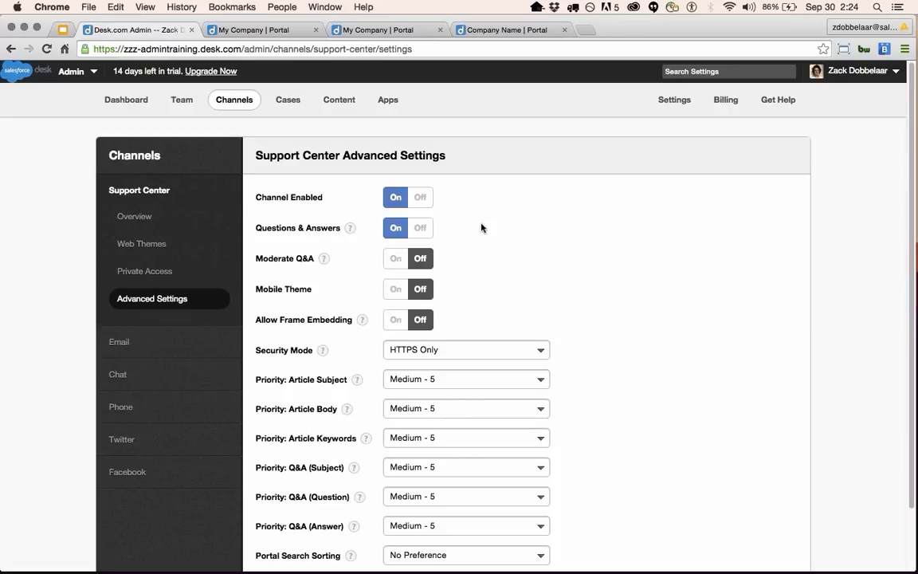
left_click(429, 231)
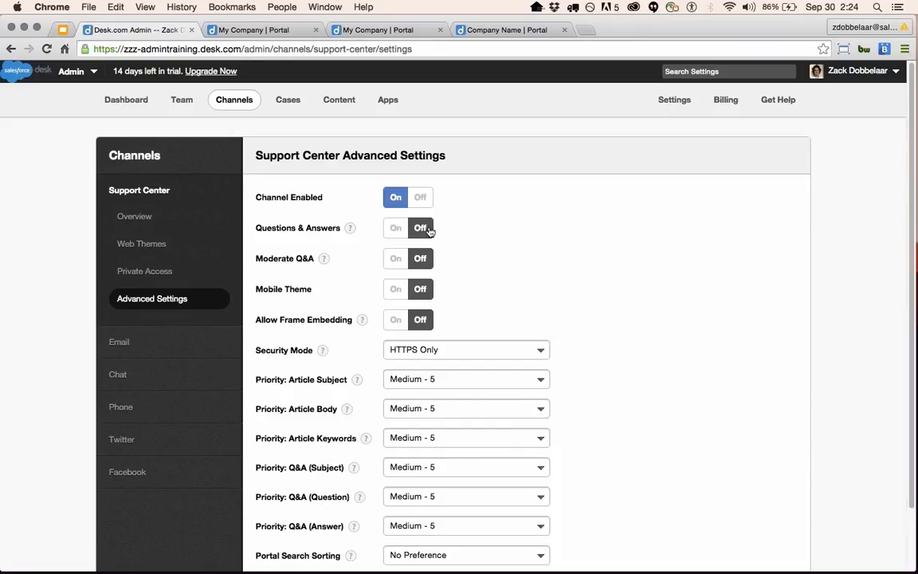
scroll(418, 319, "down", 3)
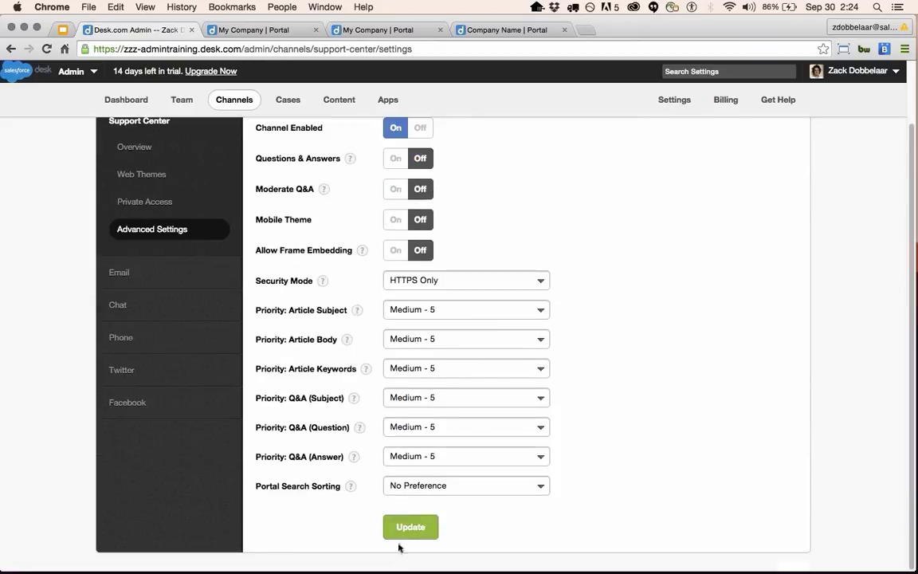
left_click(410, 526)
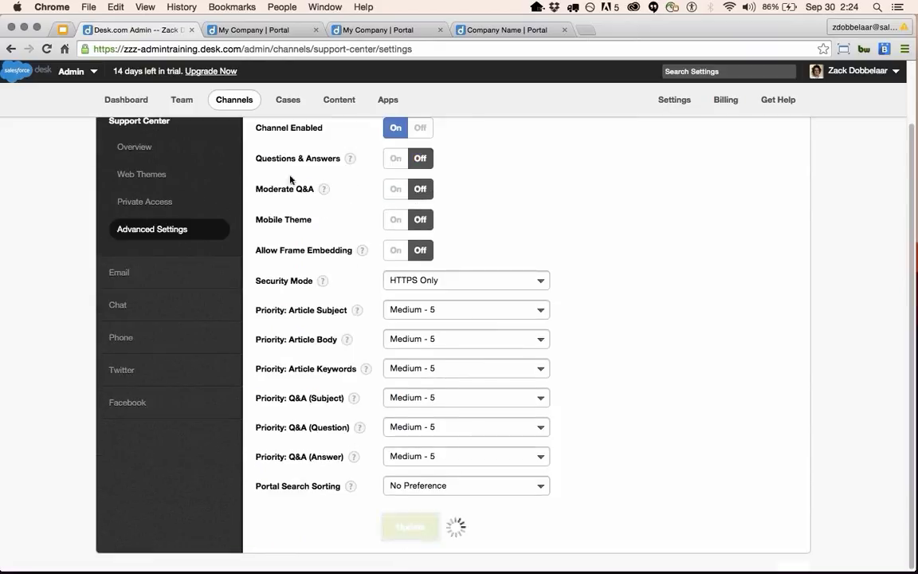
Reload the public portal to confirm Recent Q&A is gone, then return to admin settings.
left_click(247, 29)
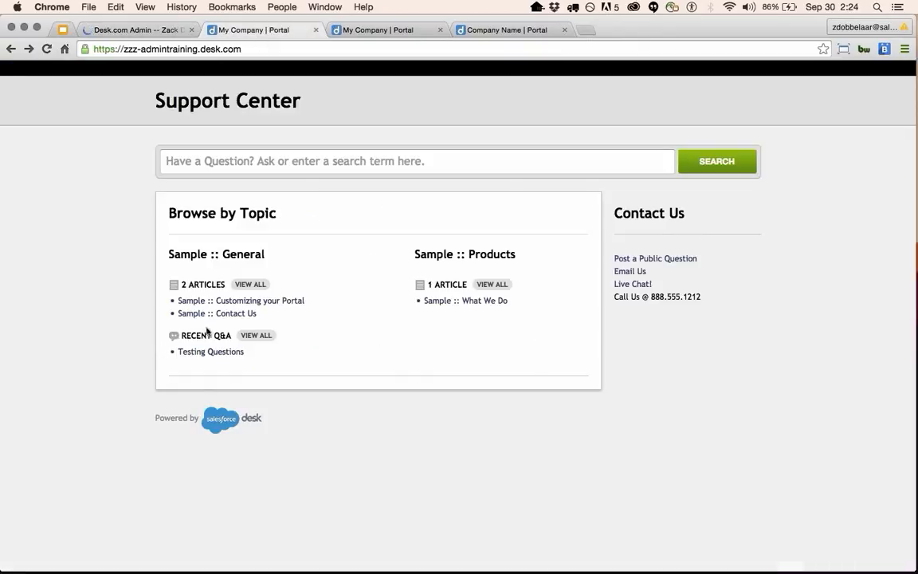
left_click(46, 49)
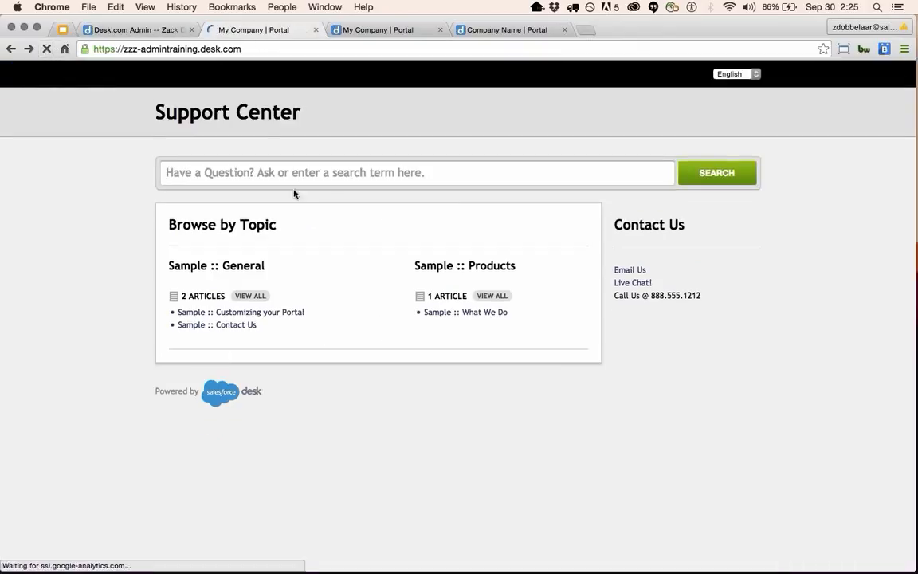
left_click(157, 33)
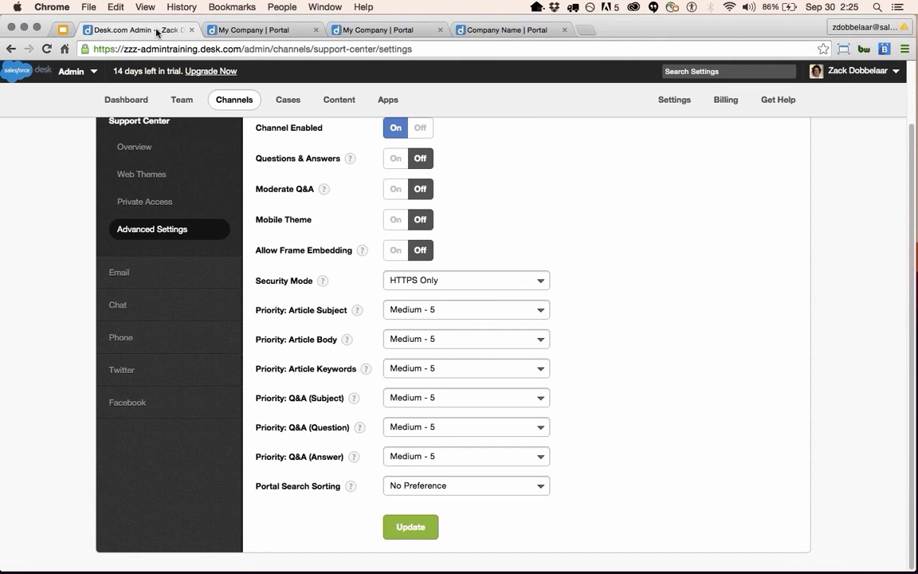
scroll(515, 365, "up", 2)
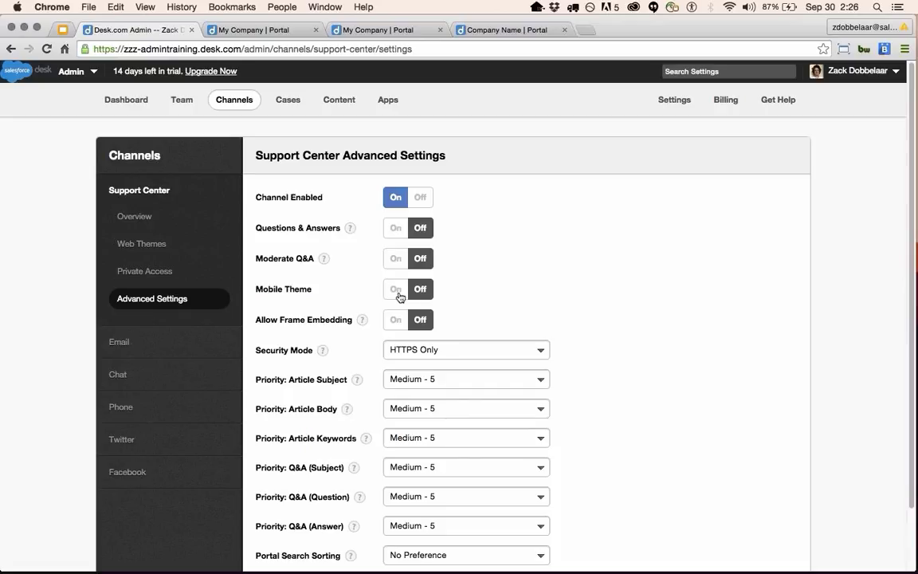
Review the Security Mode options, leaving it at HTTPS Only.
scroll(396, 296, "down", 1)
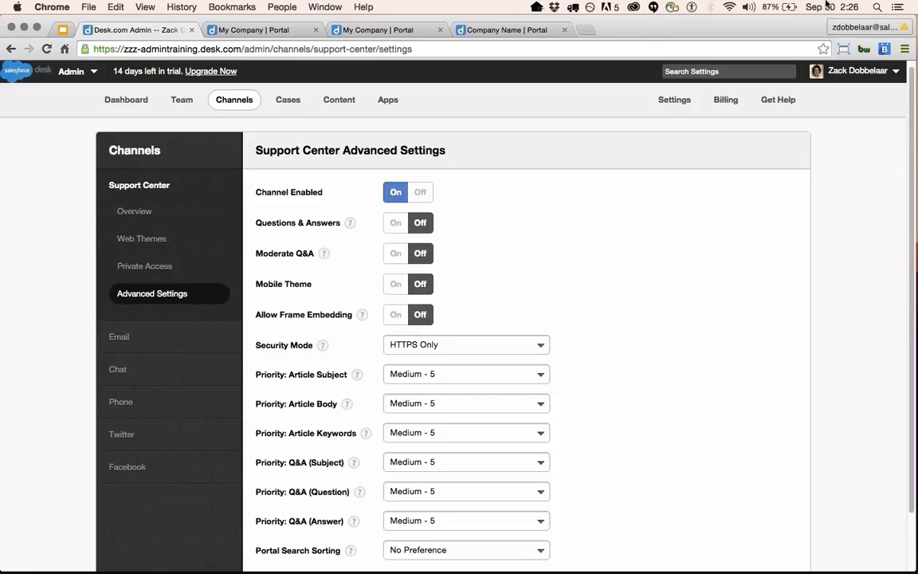
scroll(518, 422, "down", 1)
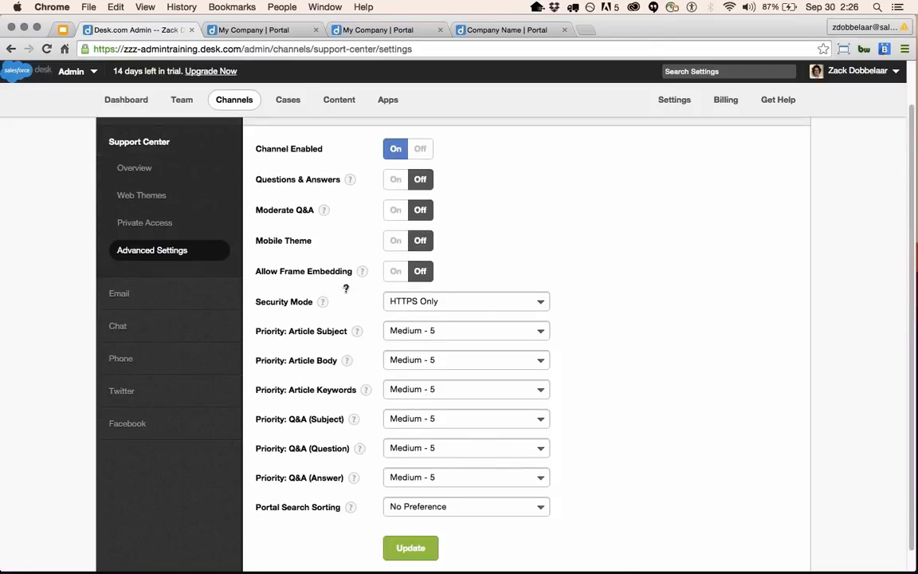
left_click(479, 305)
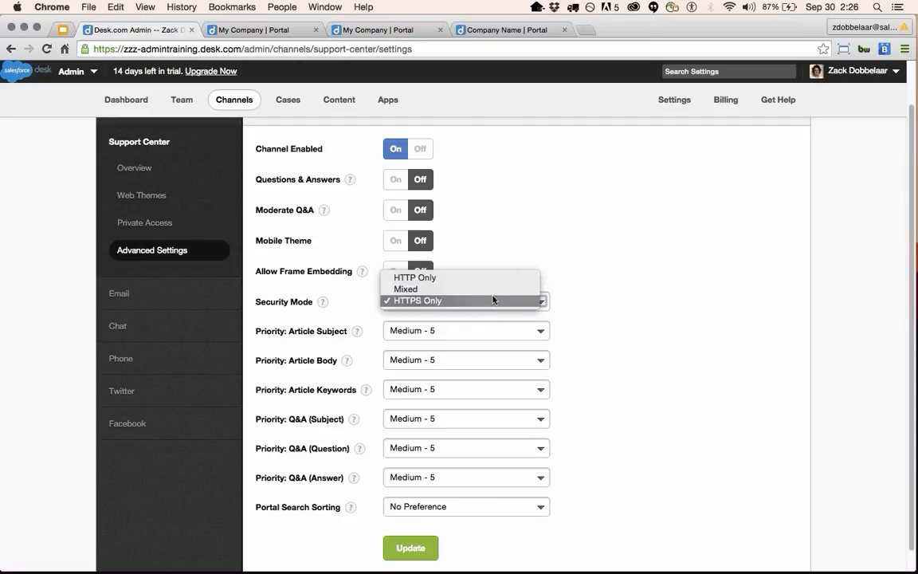
left_click(625, 251)
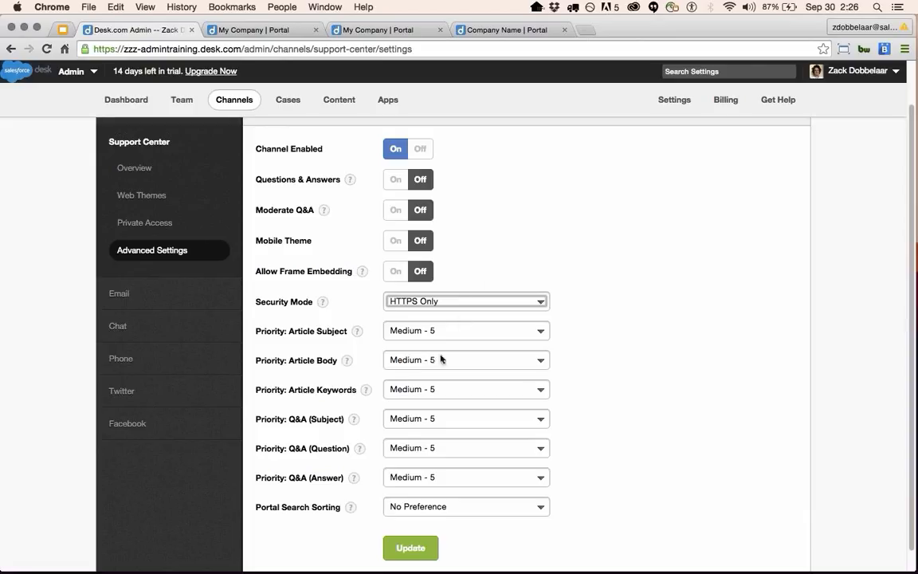
Set Portal Search Sorting to Articles First.
scroll(406, 385, "down", 1)
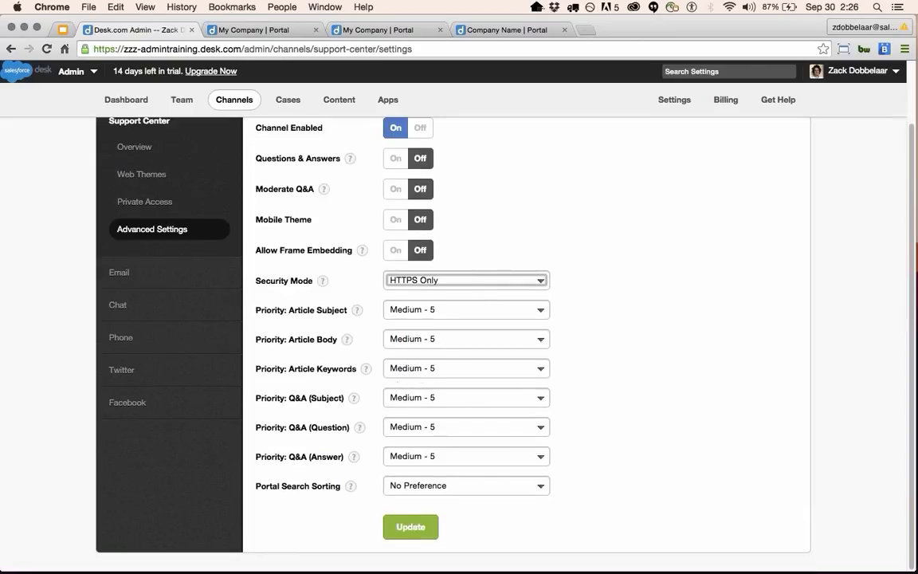
left_click(486, 486)
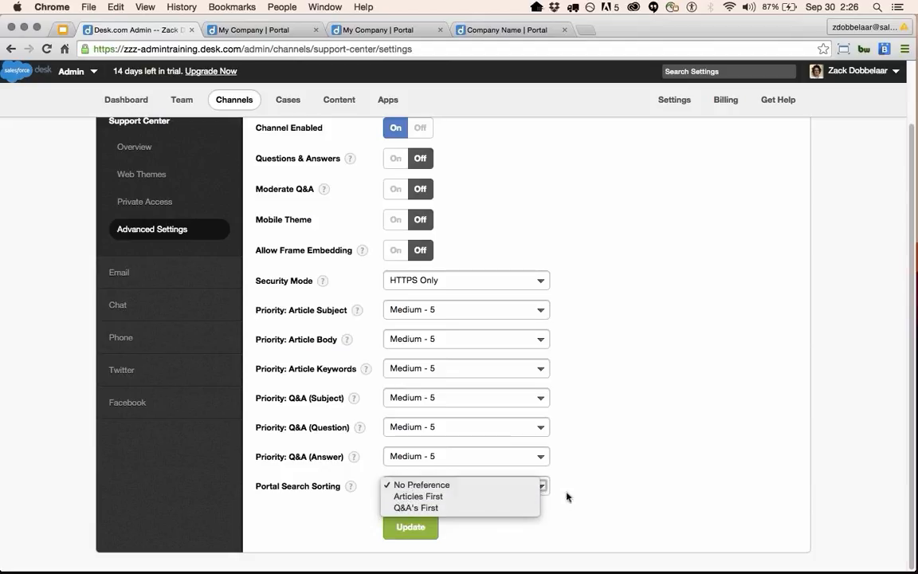
left_click(451, 516)
left_click(454, 487)
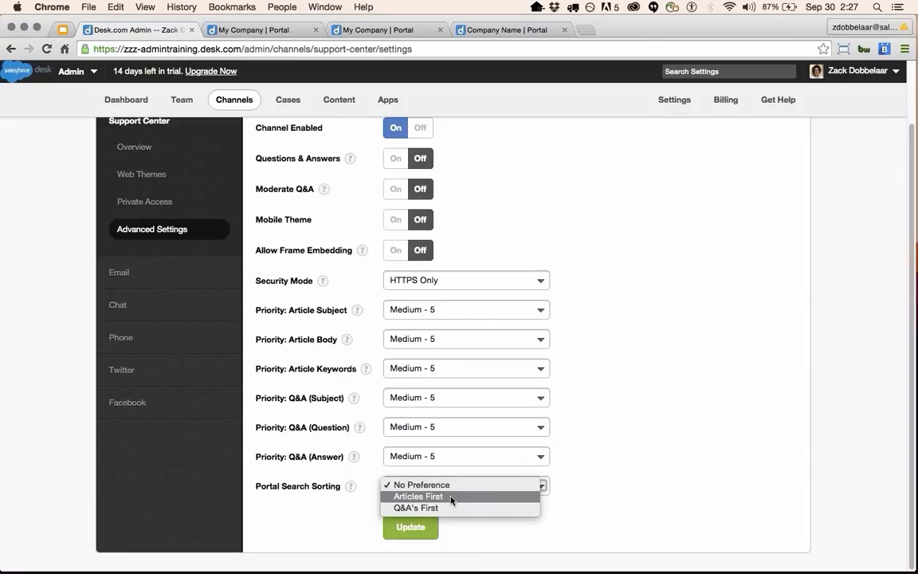
left_click(451, 497)
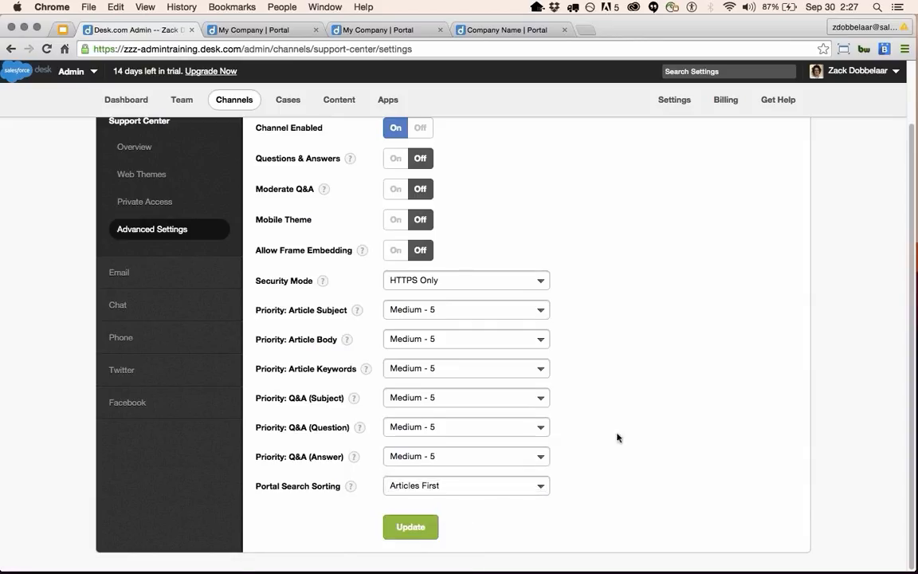
scroll(558, 406, "up", 2)
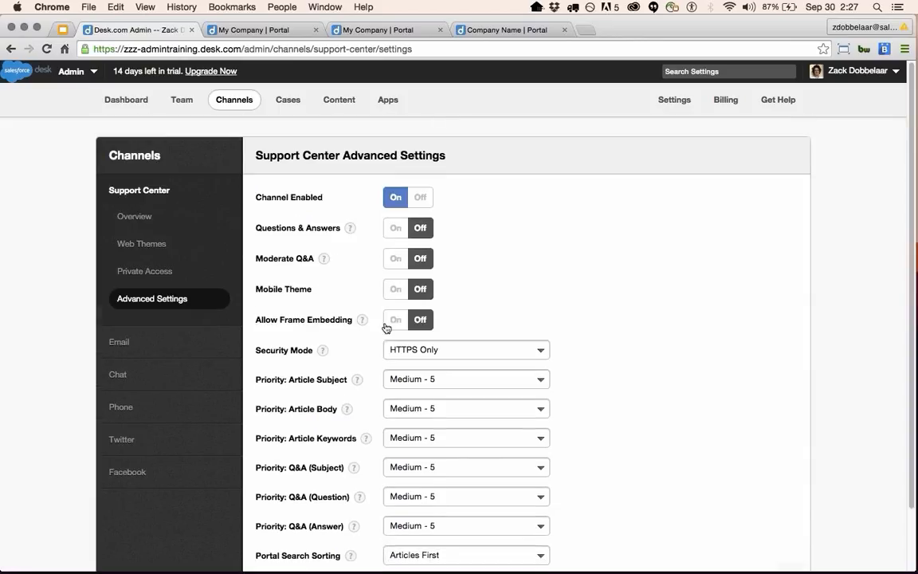
Set the Private Access authentication method to Desk.com (Use Desk's or Social) and save with Update.
left_click(163, 273)
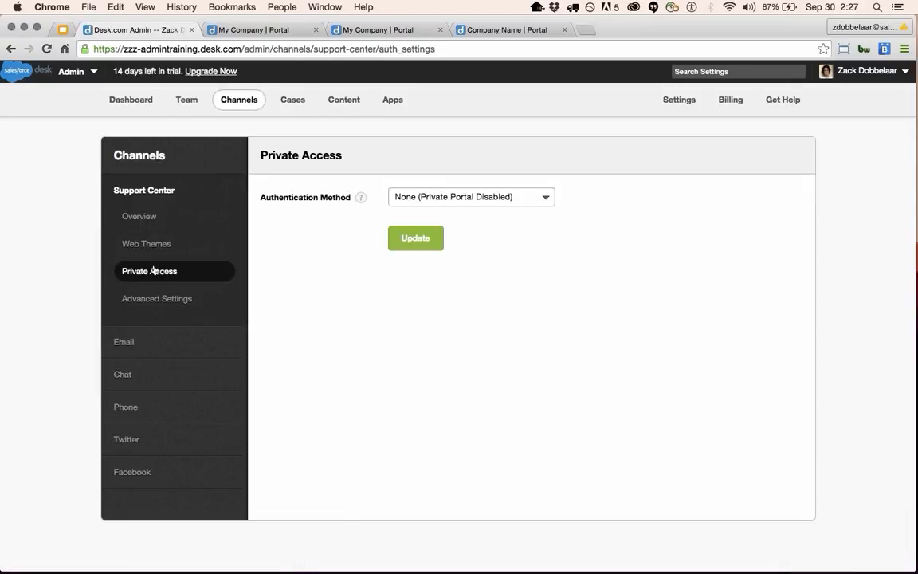
left_click(523, 197)
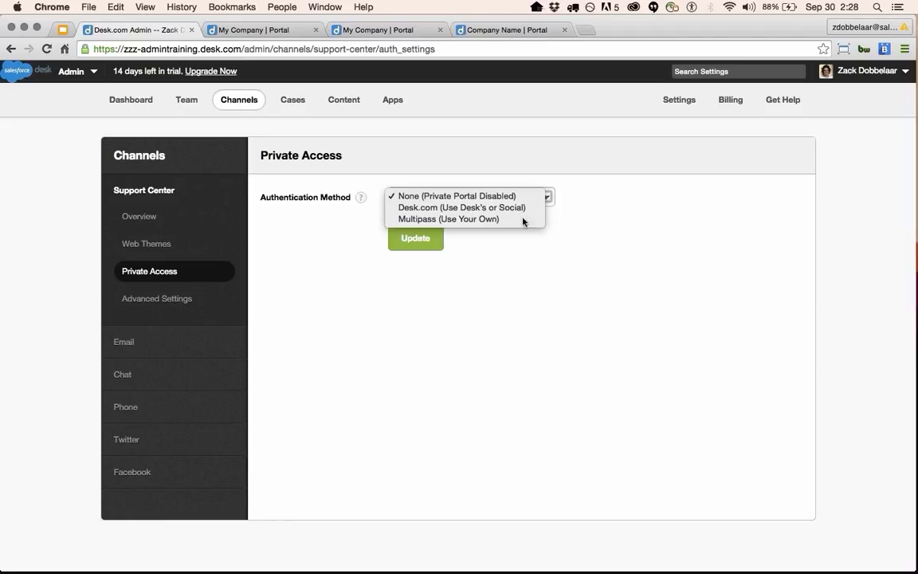
left_click(471, 311)
left_click(478, 343)
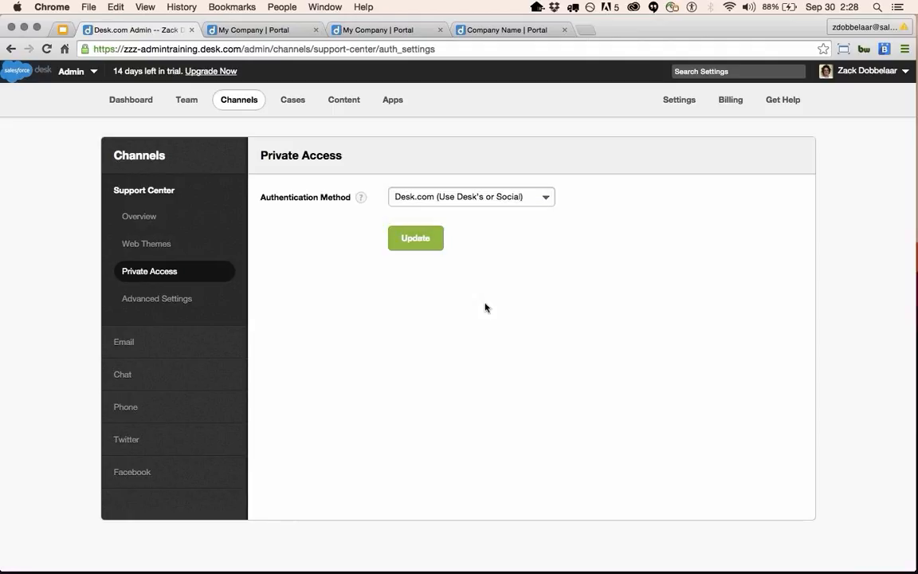
left_click(425, 246)
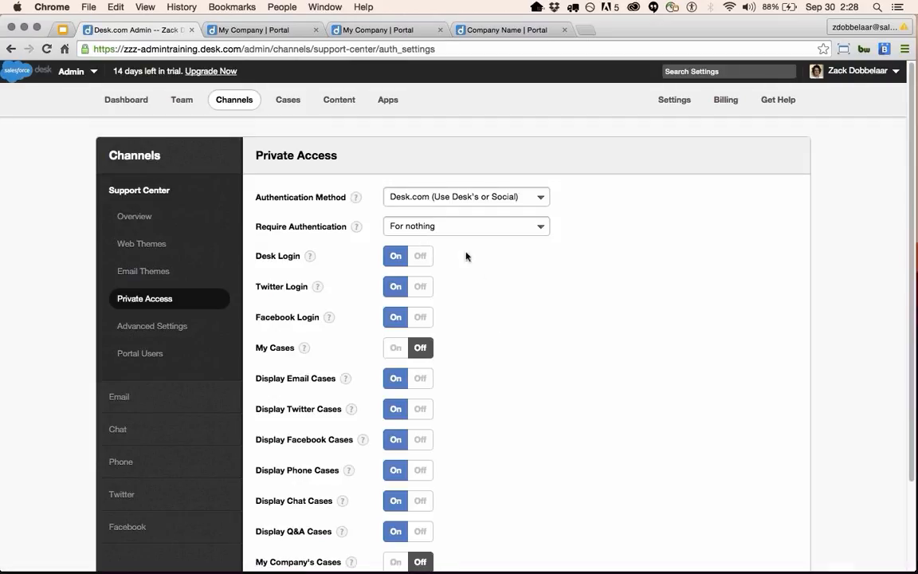
Check the Require Authentication options, keeping For nothing, and toggle Desk Login off and back on.
left_click(458, 226)
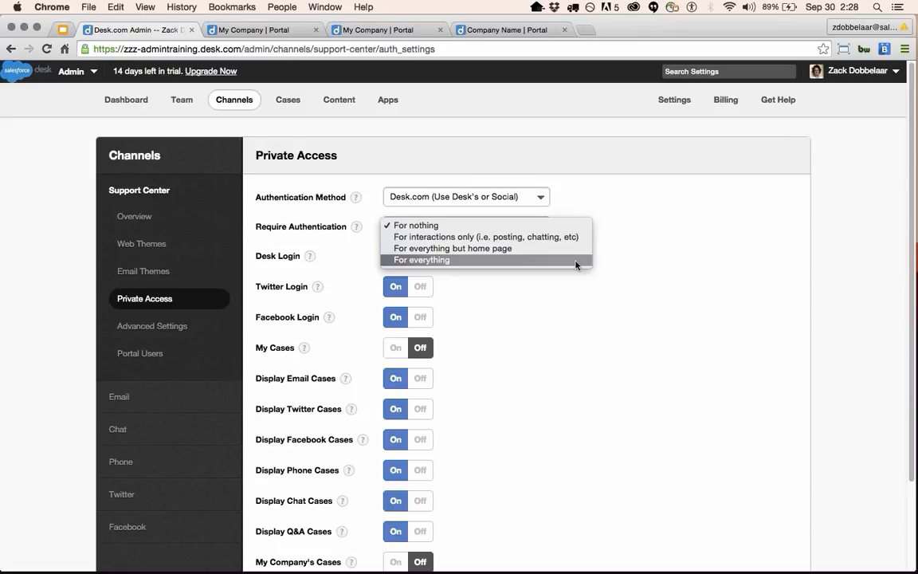
left_click(606, 322)
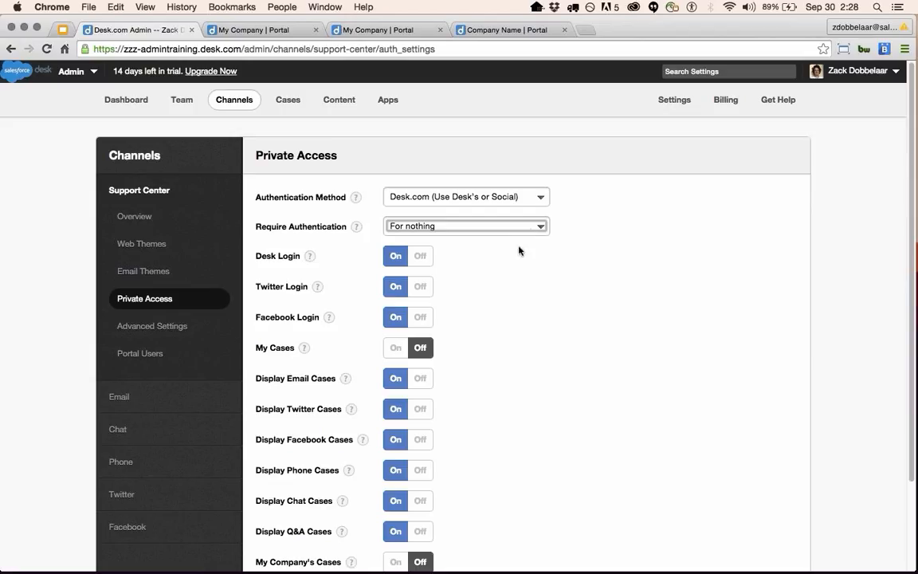
scroll(489, 287, "down", 2)
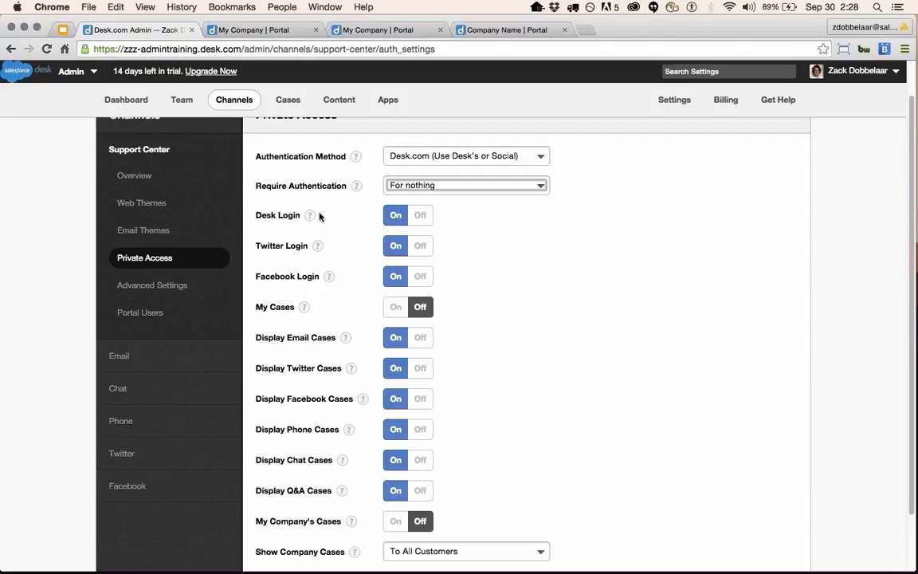
left_click(419, 215)
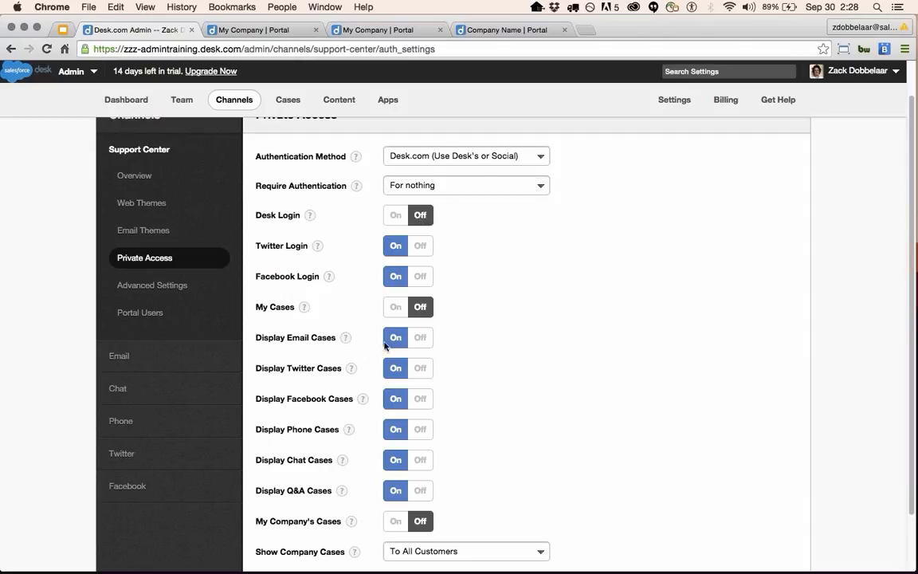
left_click(390, 212)
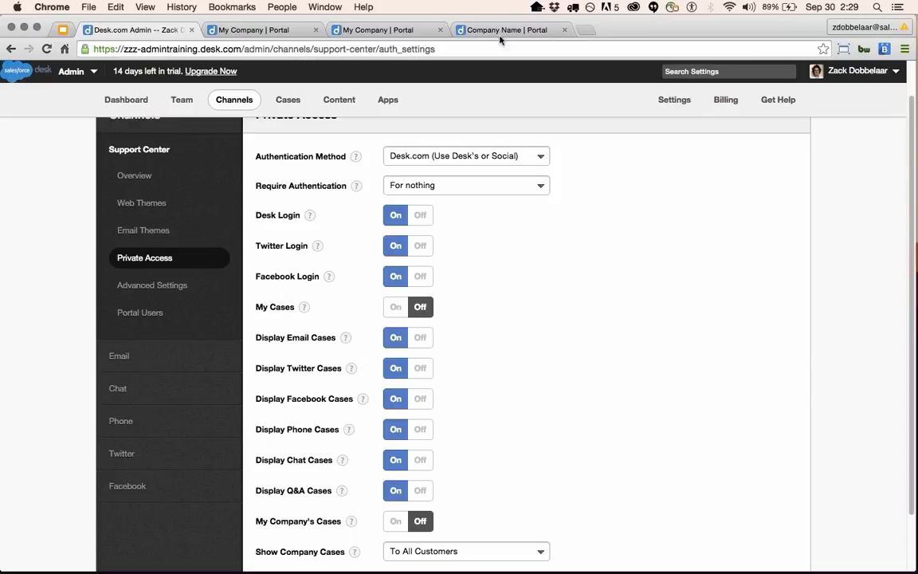
Turn My Company's Cases On and set Show Company Cases to To Authorized Customers Only.
left_click(263, 30)
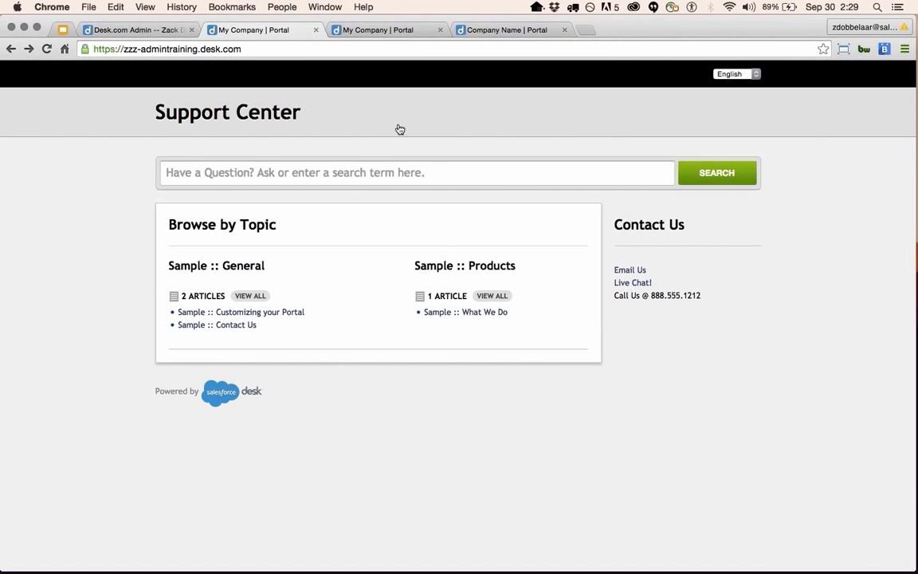
left_click(143, 29)
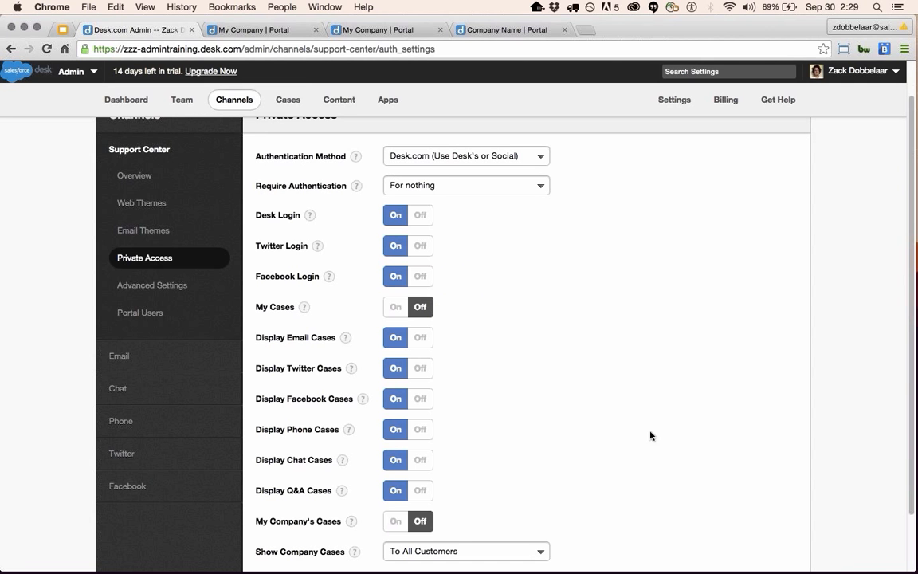
scroll(426, 376, "down", 2)
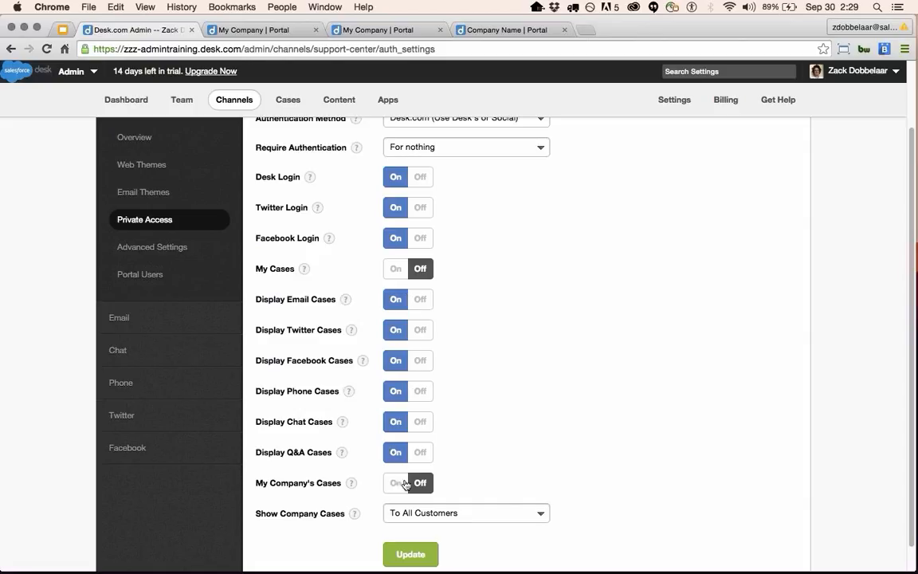
scroll(410, 515, "down", 1)
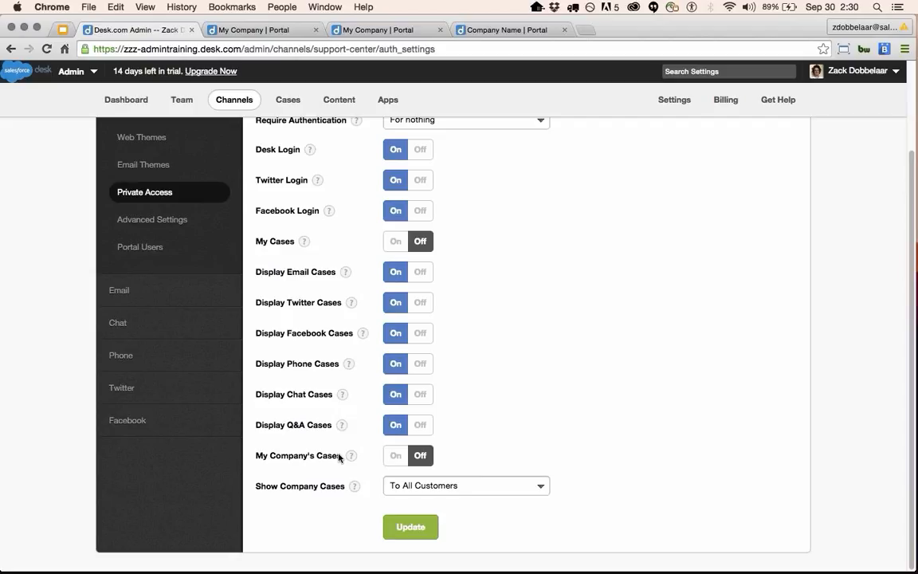
left_click(392, 456)
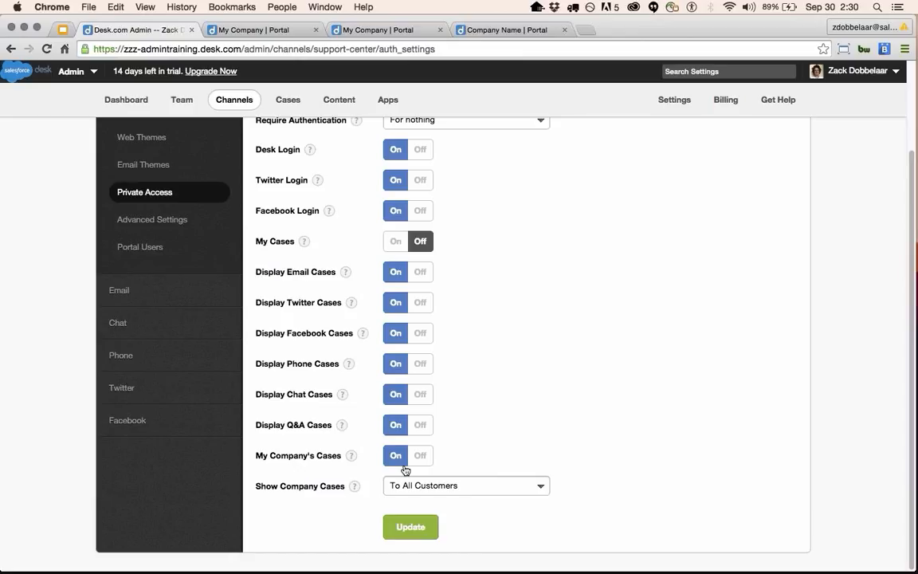
left_click(533, 485)
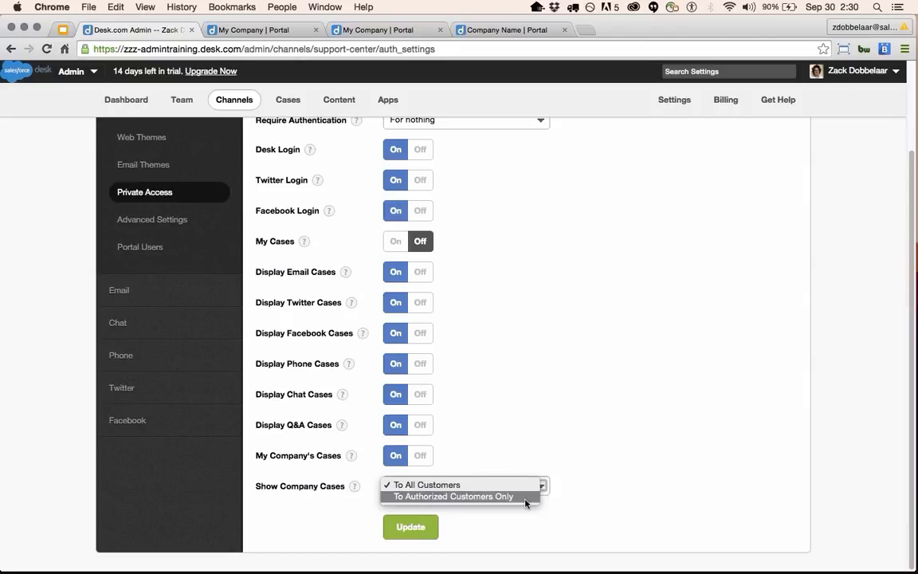
left_click(525, 498)
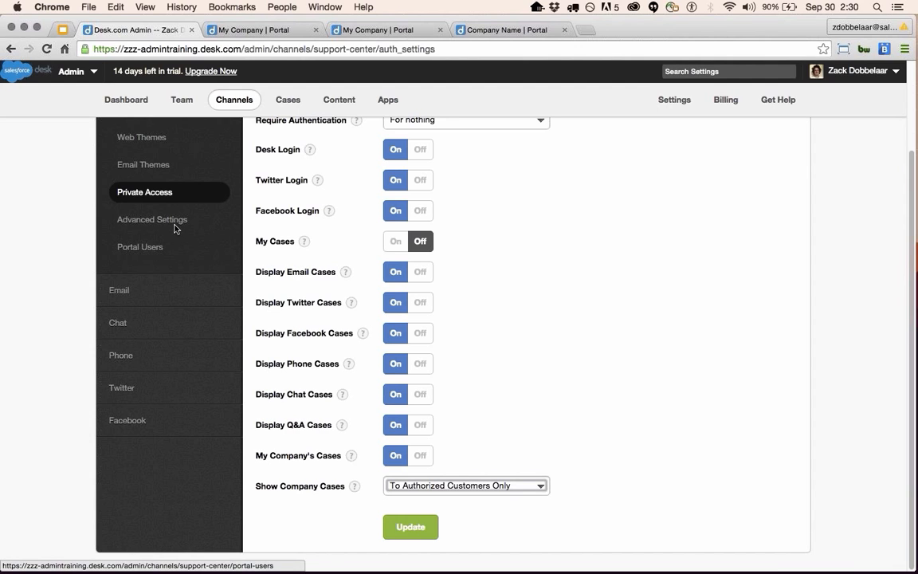
scroll(174, 229, "up", 3)
left_click(179, 331)
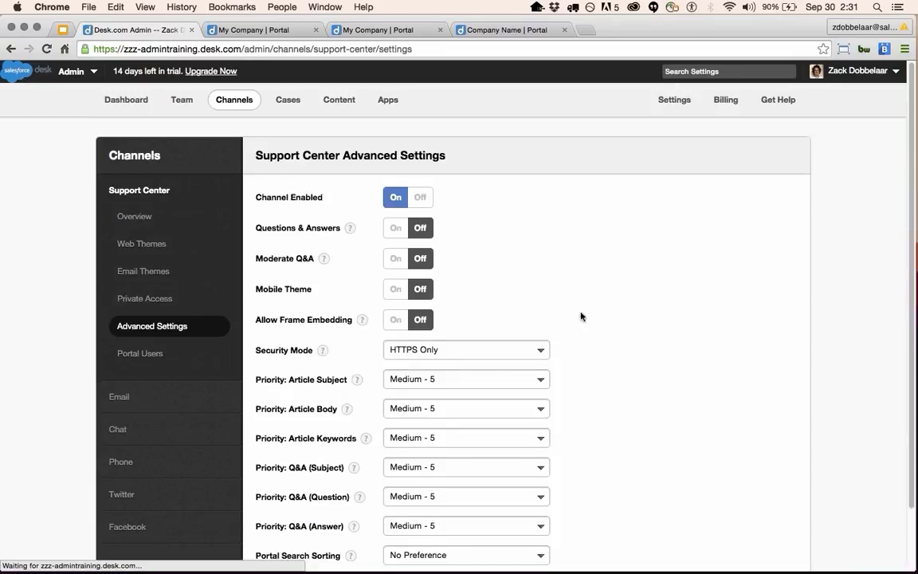
Move past Portal Users in the sidebar and open the Web Themes list.
scroll(304, 377, "down", 1)
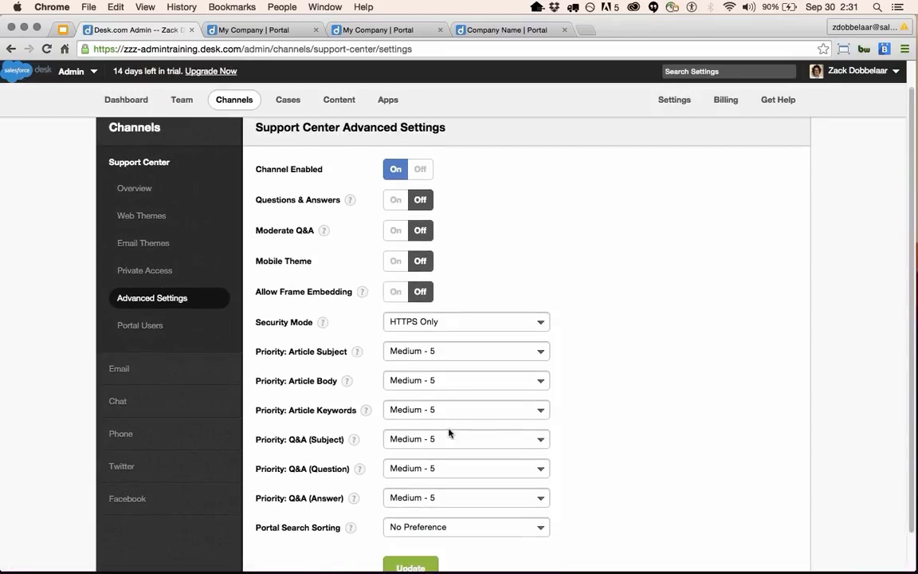
left_click(147, 326)
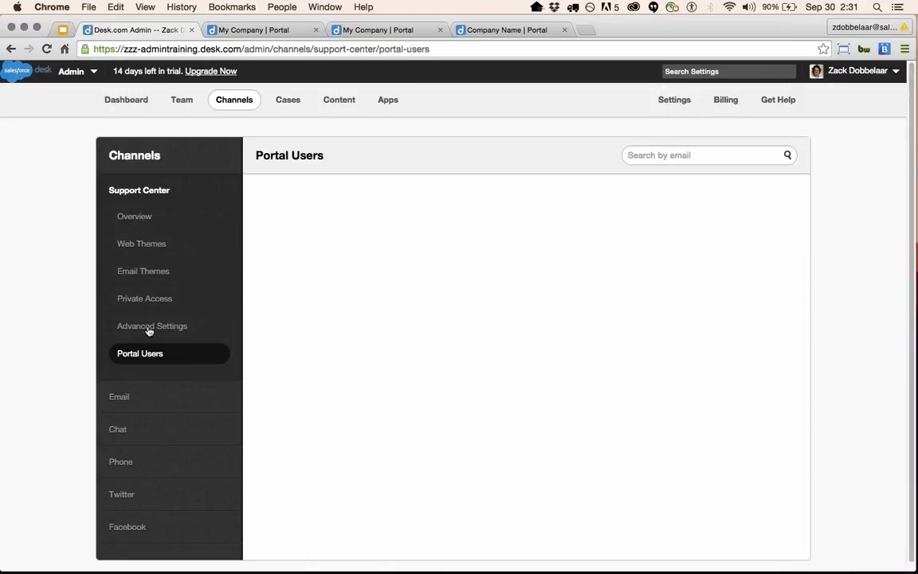
scroll(571, 390, "down", 1)
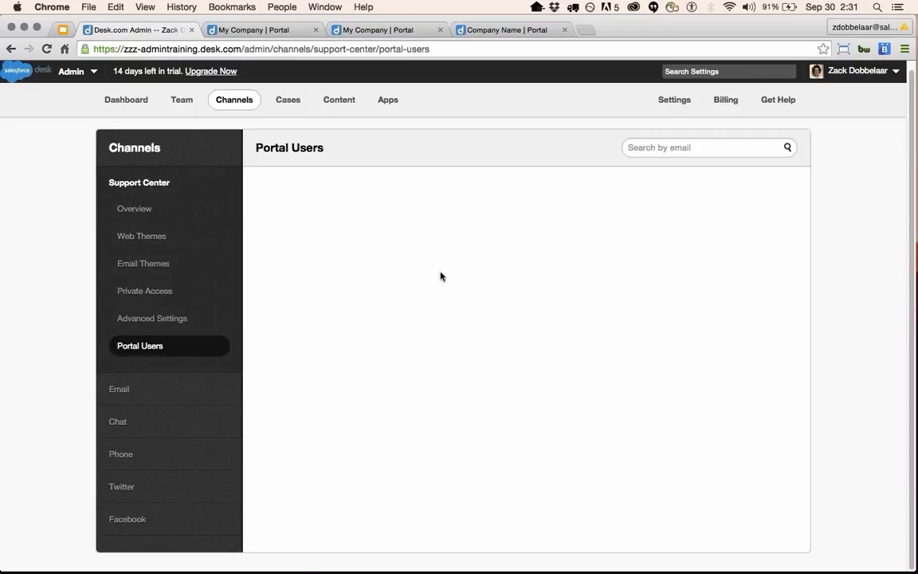
left_click(136, 239)
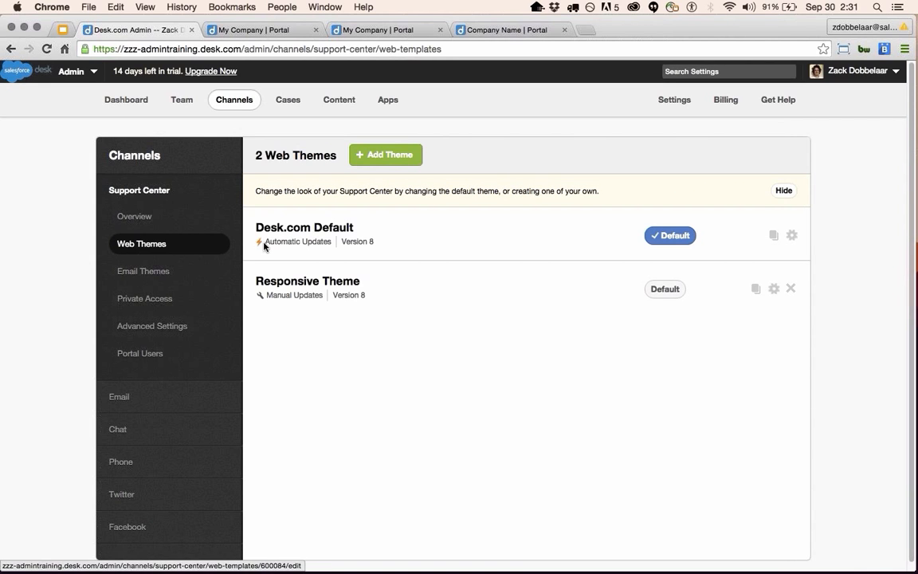
Open the Desk.com Default theme for editing, comparing it with the live portal.
left_click(216, 32)
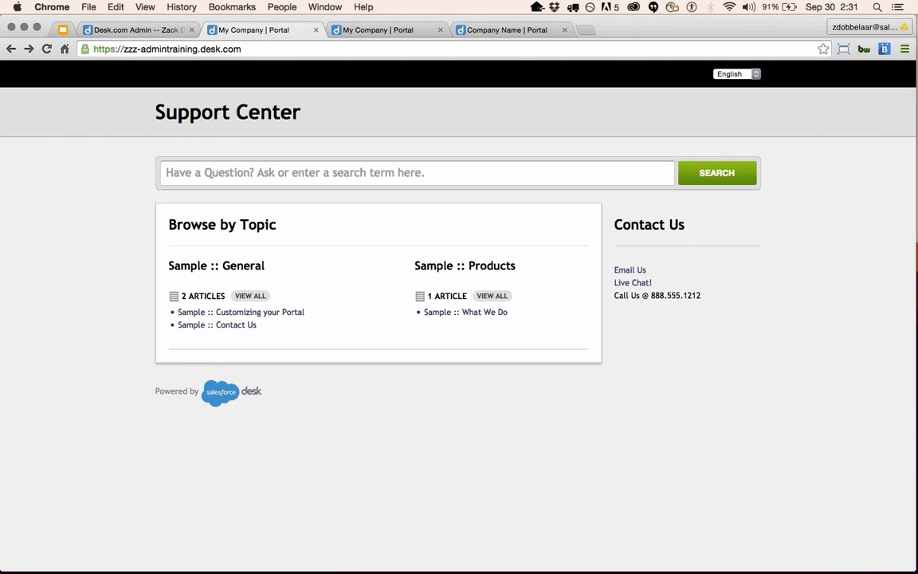
left_click(138, 31)
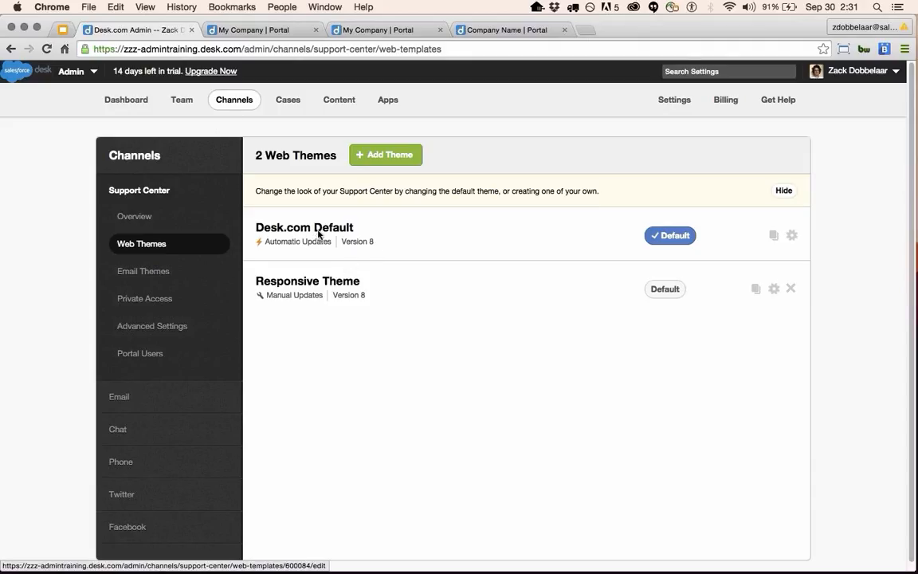
left_click(318, 233)
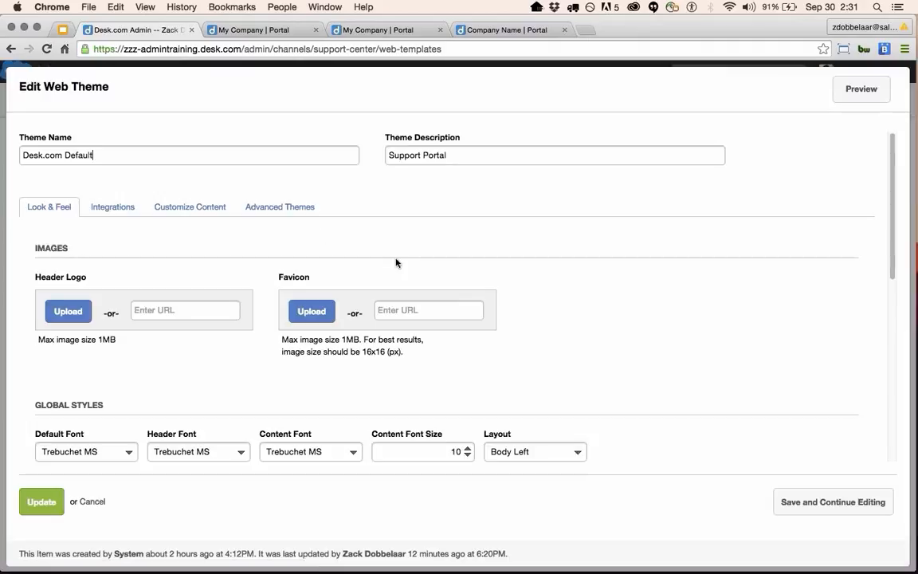
scroll(396, 262, "down", 2)
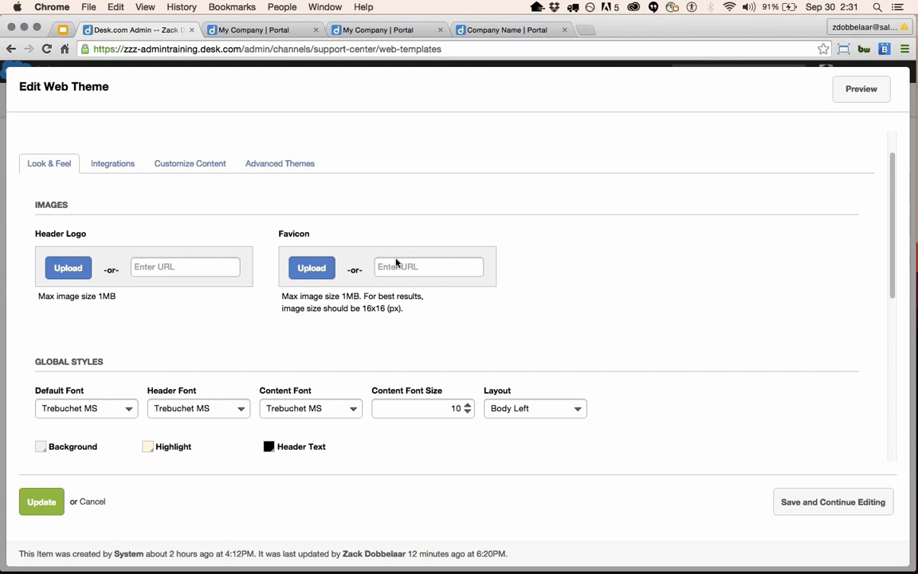
left_click(269, 30)
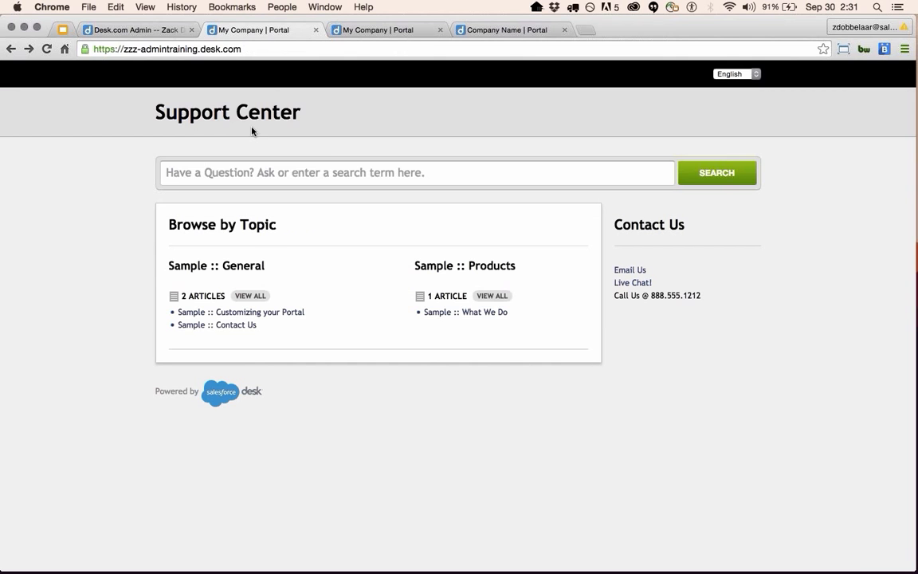
left_click(165, 30)
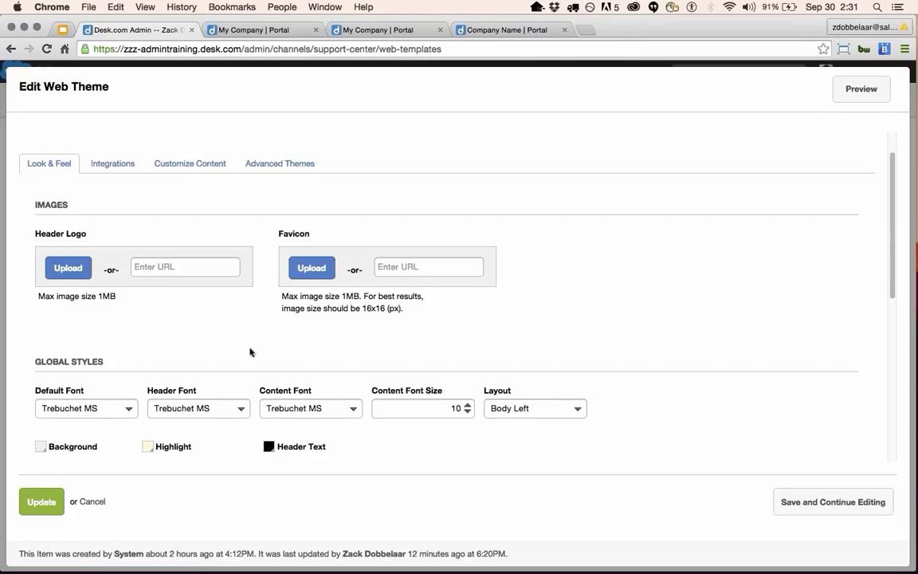
left_click(92, 501)
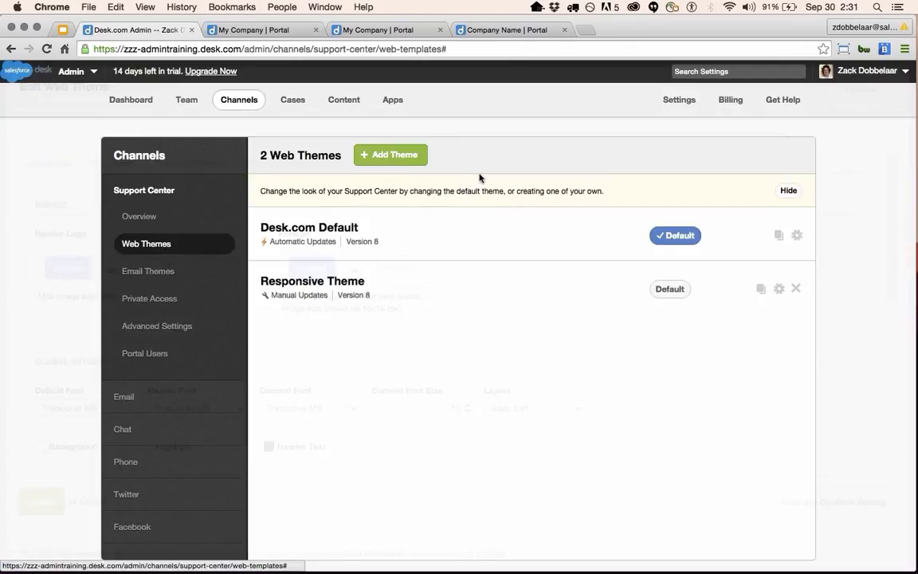
left_click(290, 231)
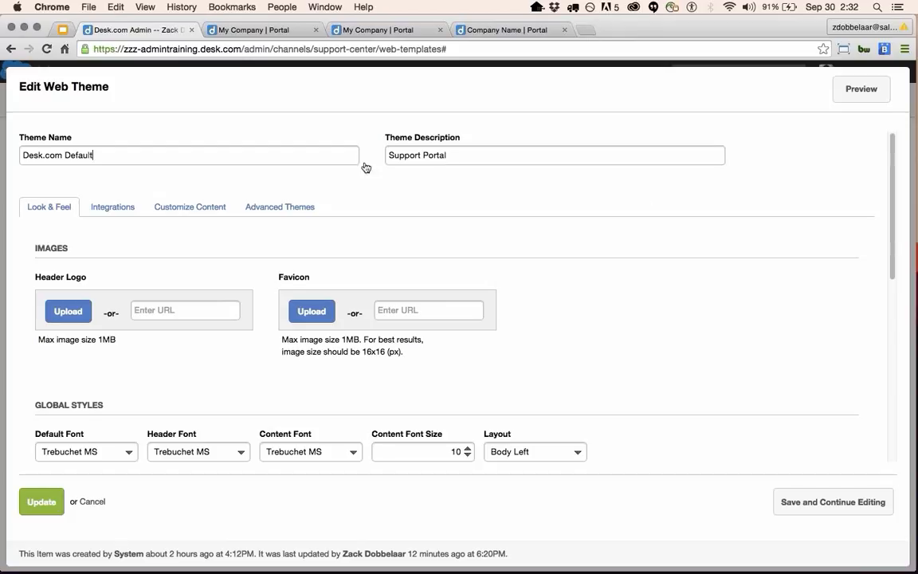
Review the default and header font choices, keeping Trebuchet MS.
scroll(140, 379, "down", 1)
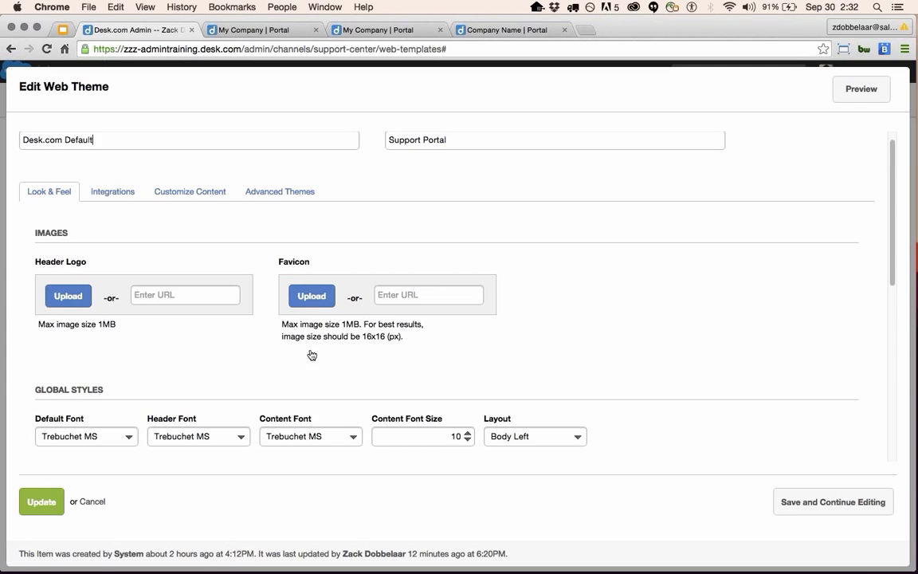
scroll(244, 386, "down", 3)
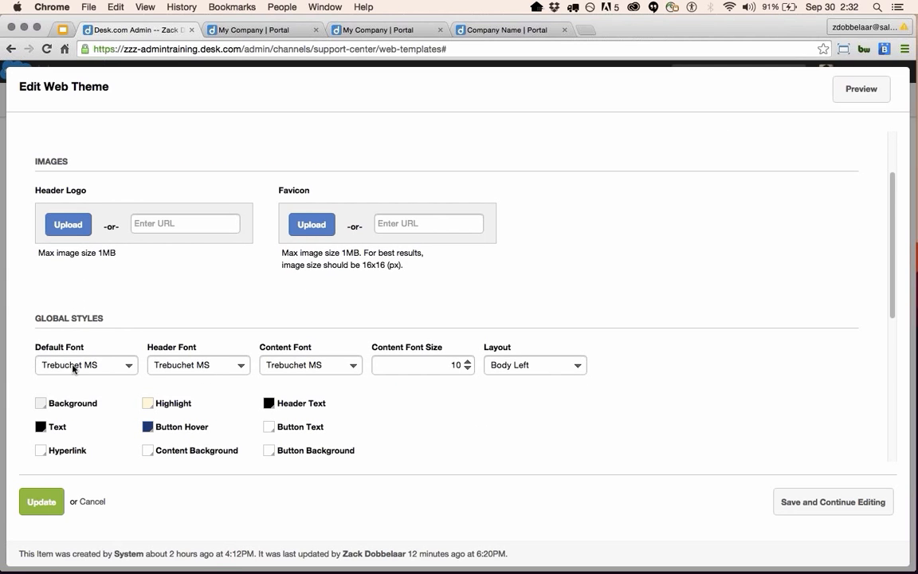
left_click(116, 369)
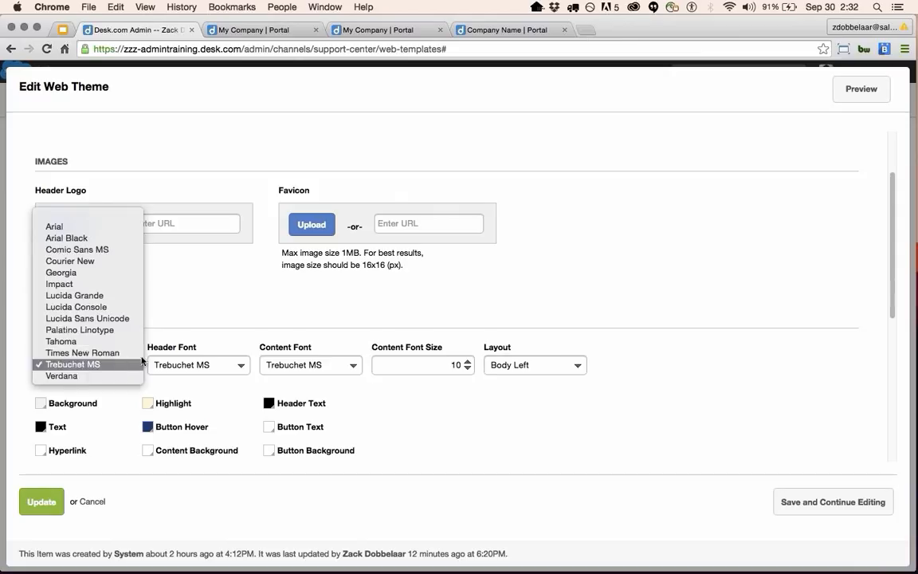
left_click(217, 322)
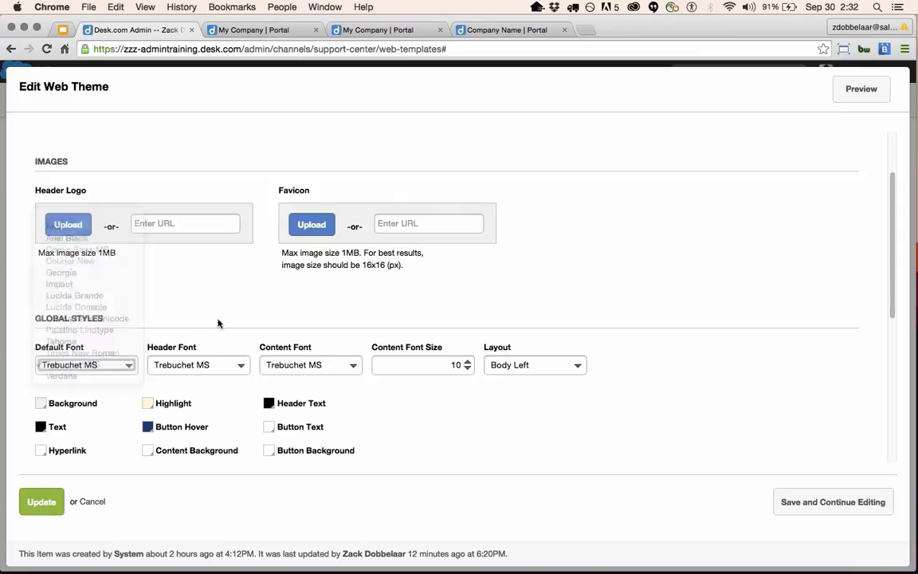
left_click(198, 364)
left_click(547, 465)
Check the Layout options, keeping Body Left, and scroll further down the form.
scroll(422, 395, "down", 1)
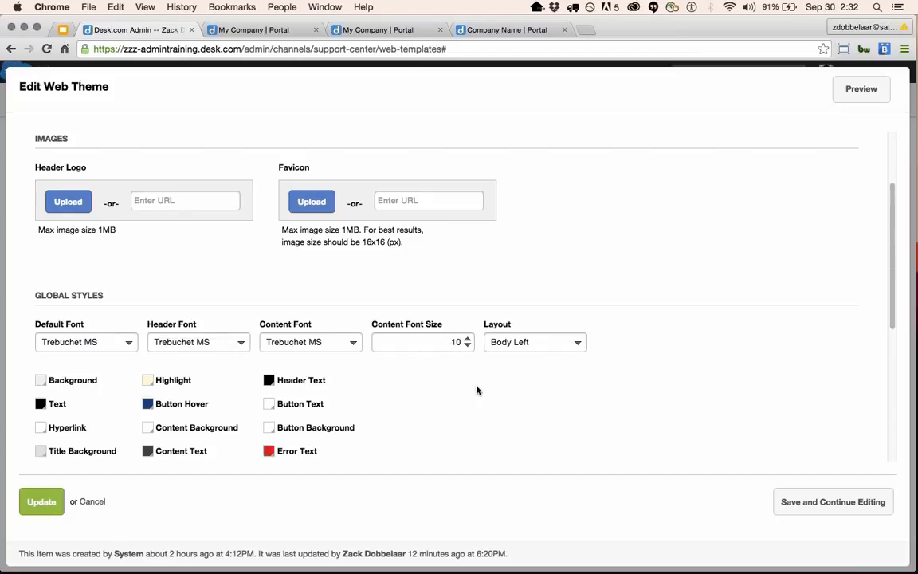
scroll(476, 403, "down", 2)
left_click(549, 298)
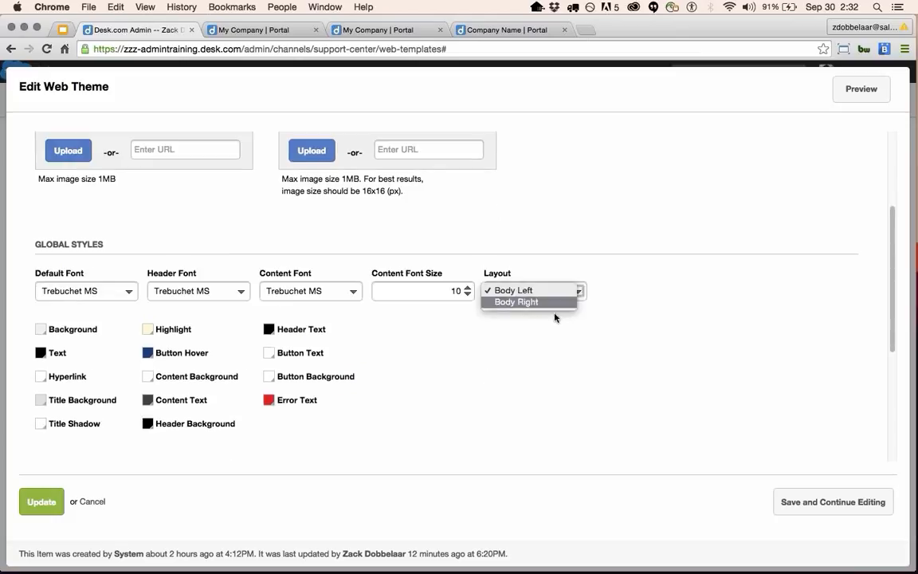
left_click(542, 360)
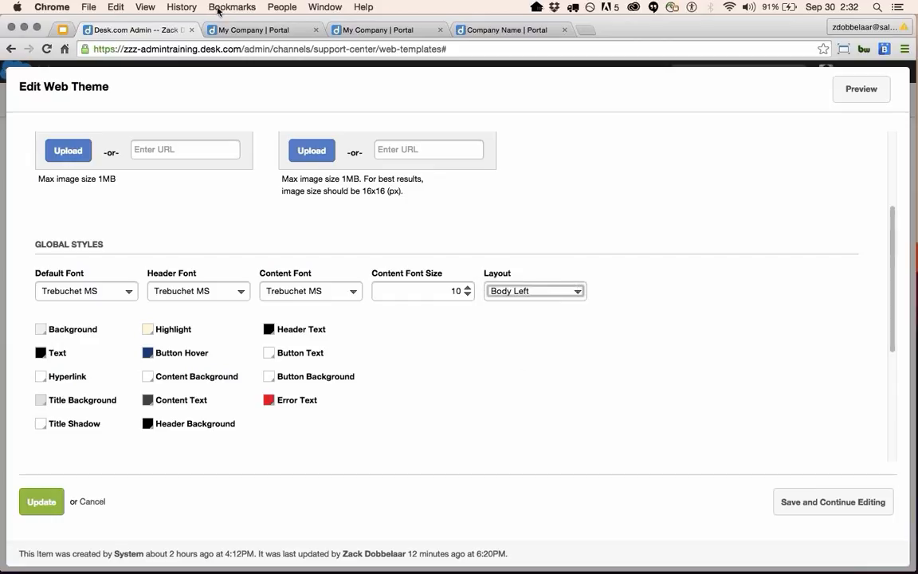
left_click(543, 299)
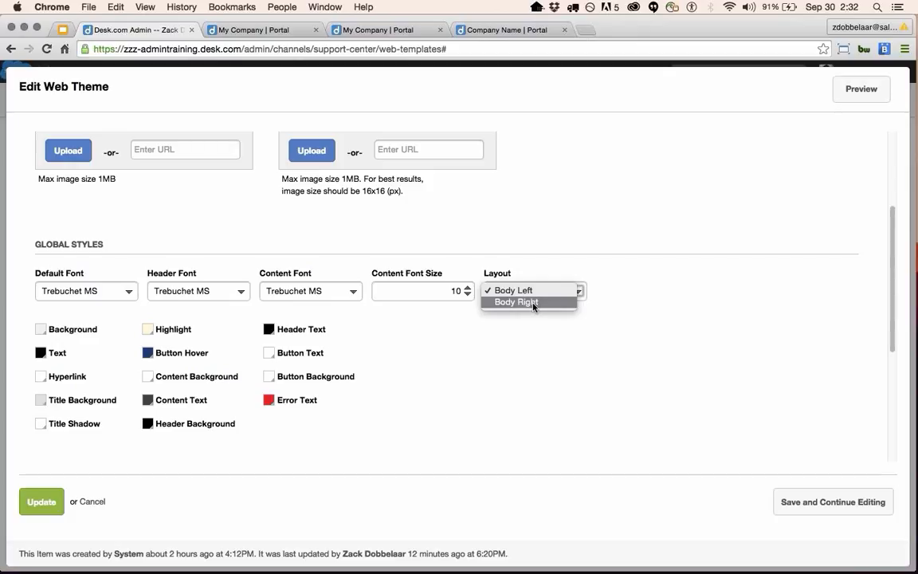
left_click(433, 358)
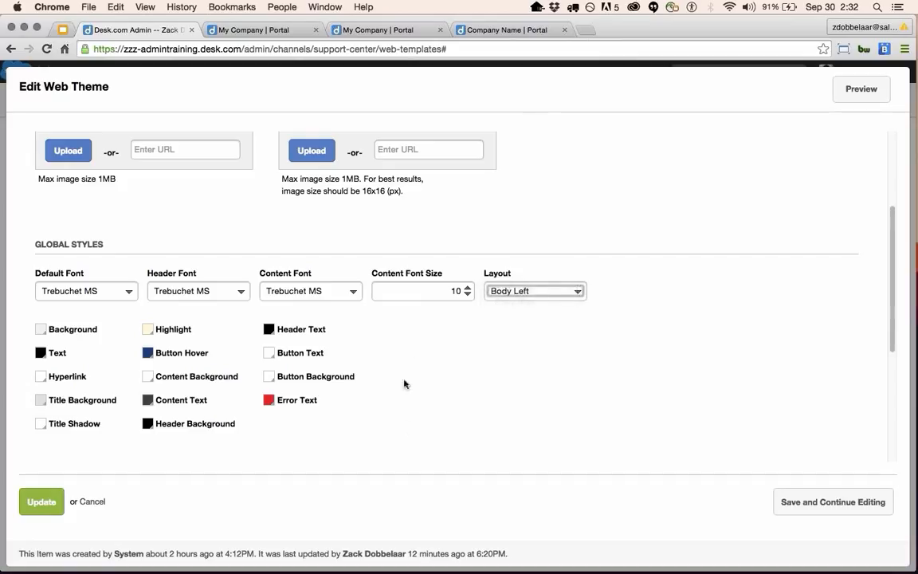
scroll(311, 429, "down", 1)
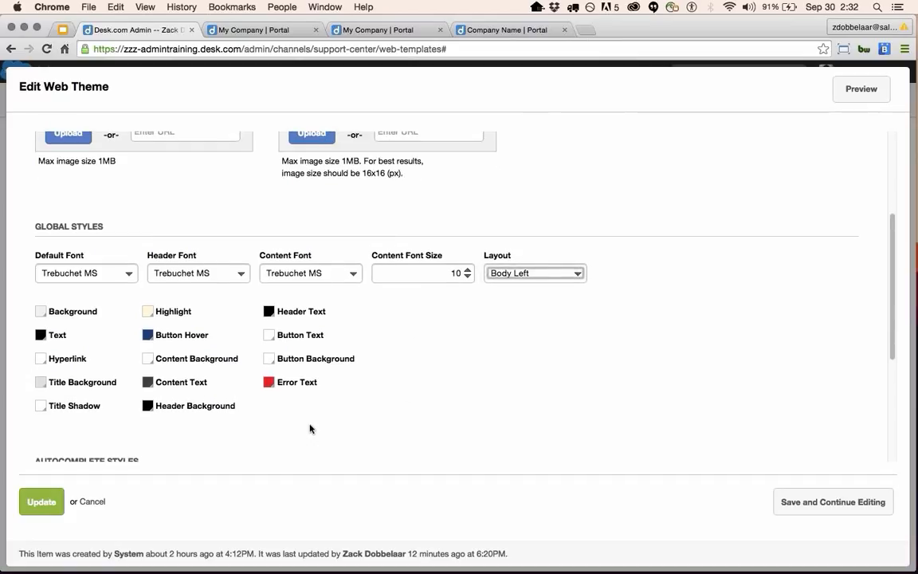
scroll(287, 426, "down", 2)
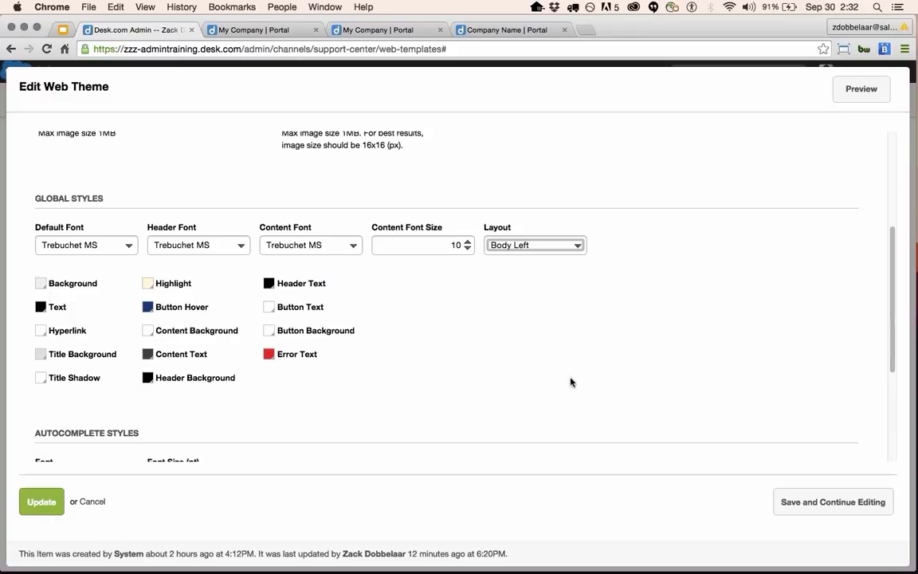
scroll(40, 275, "down", 1)
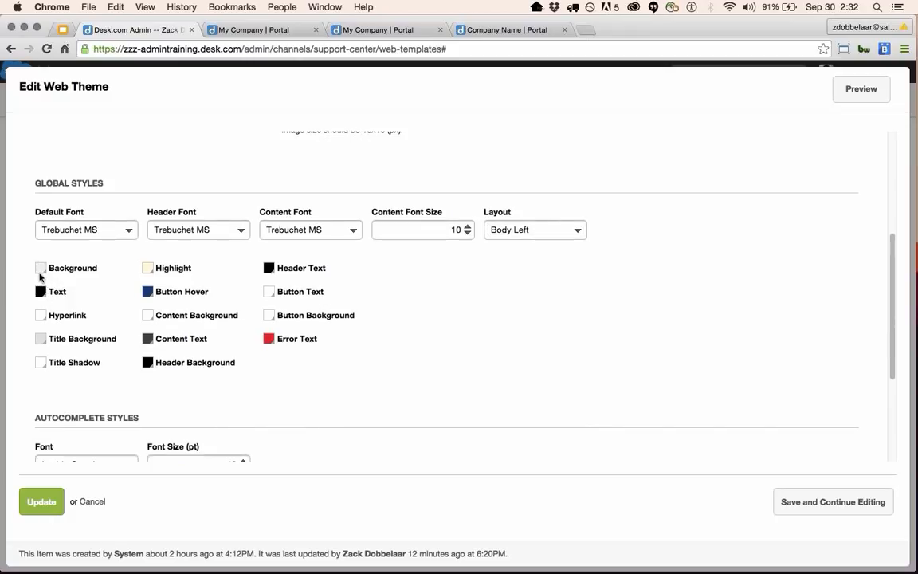
Set the theme's Background colour to yellow-orange.
left_click(41, 275)
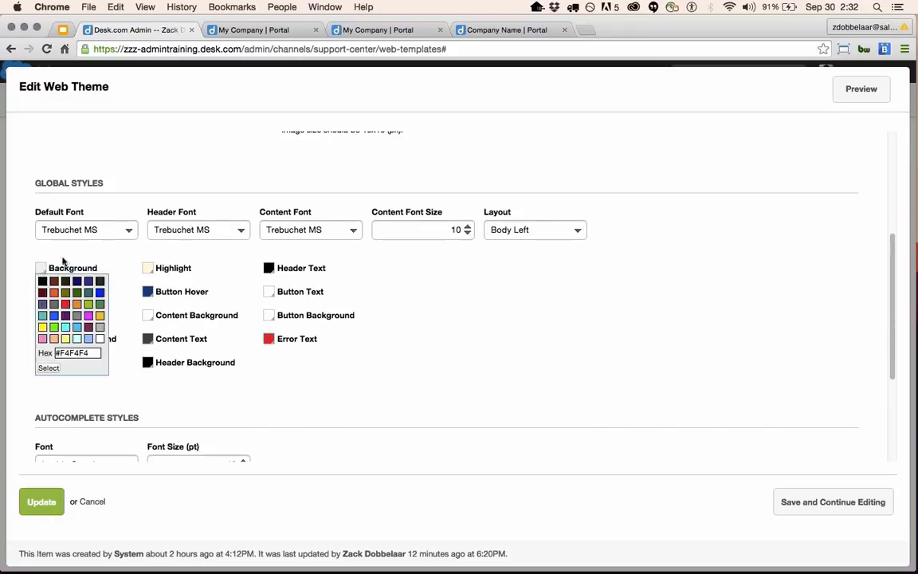
left_click(380, 303)
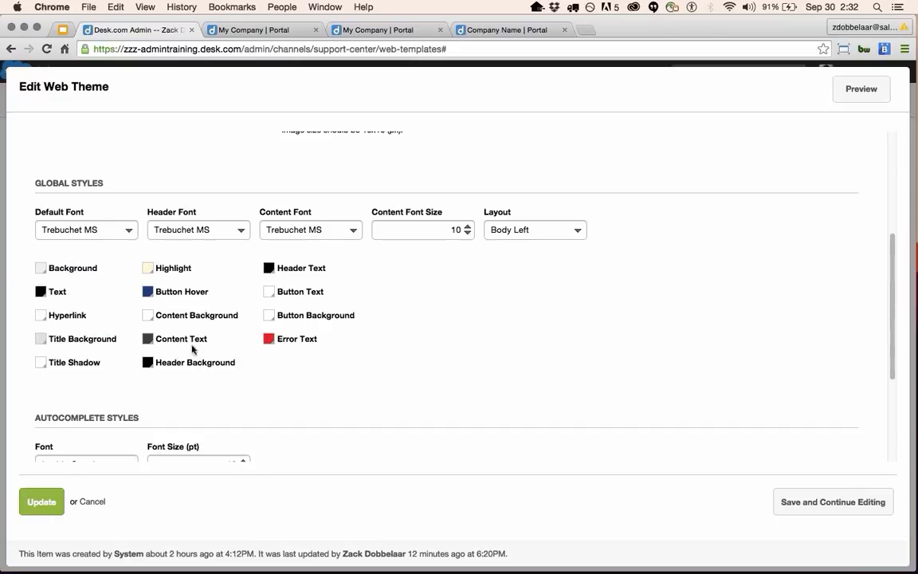
left_click(42, 270)
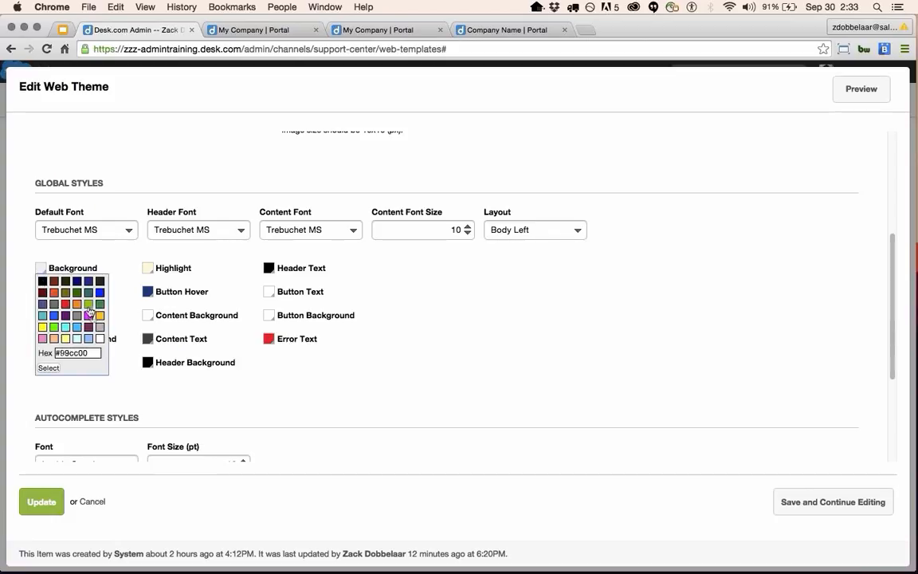
left_click(99, 314)
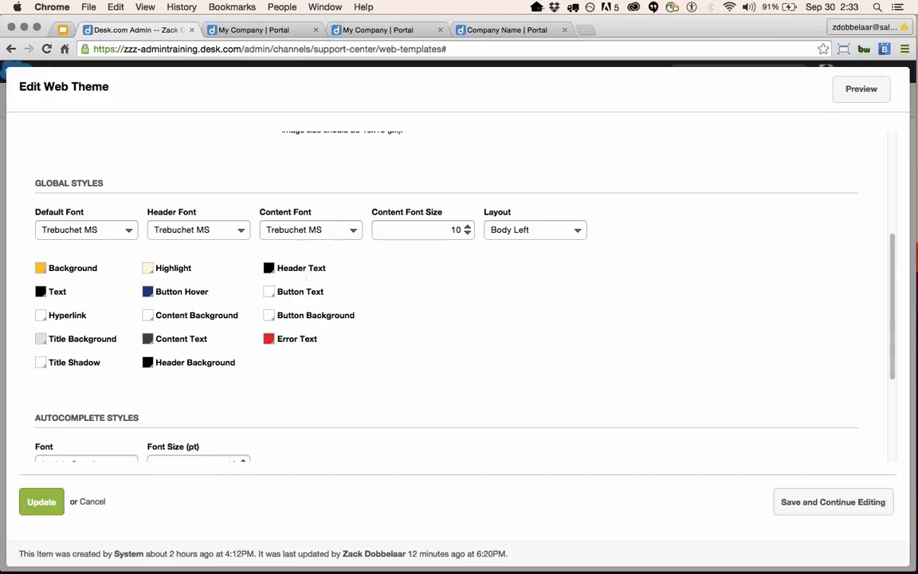
Make the Header Background blue and save with Save and Continue Editing.
left_click(278, 274)
left_click(150, 366)
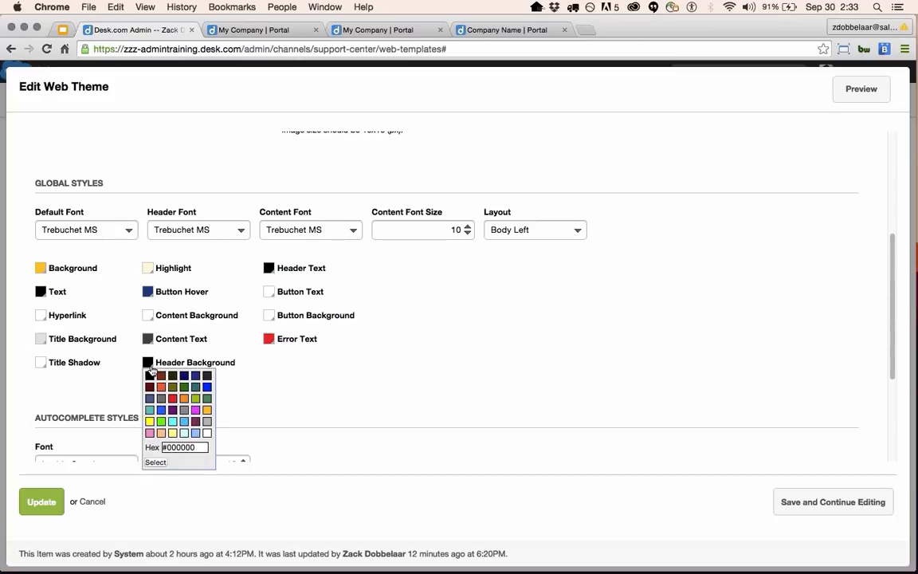
left_click(207, 386)
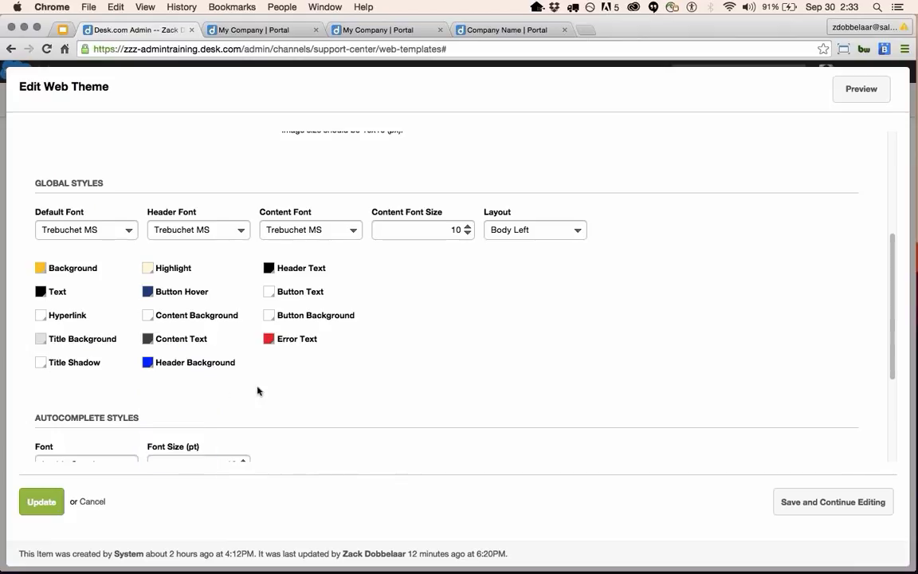
left_click(852, 504)
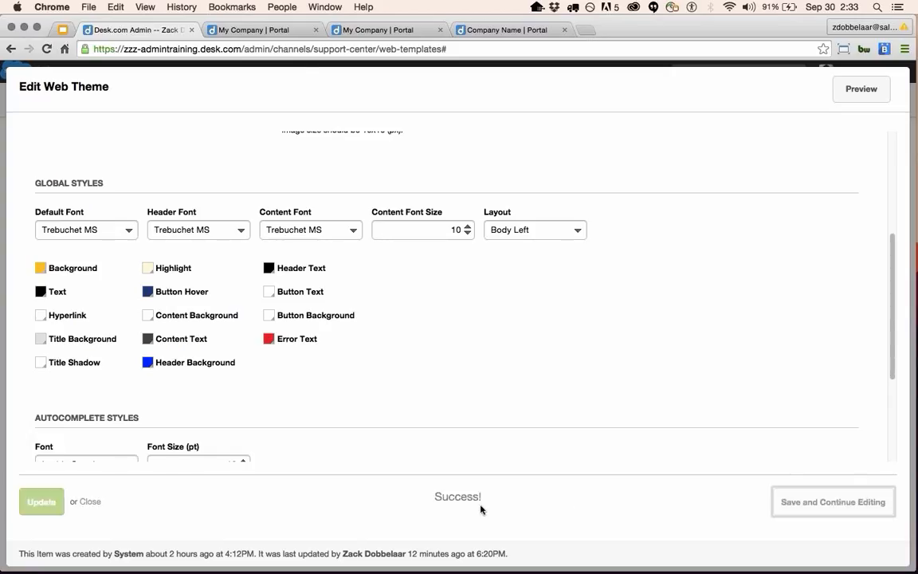
Reload the live portal to see the blue header, then return to the theme editor.
left_click(262, 30)
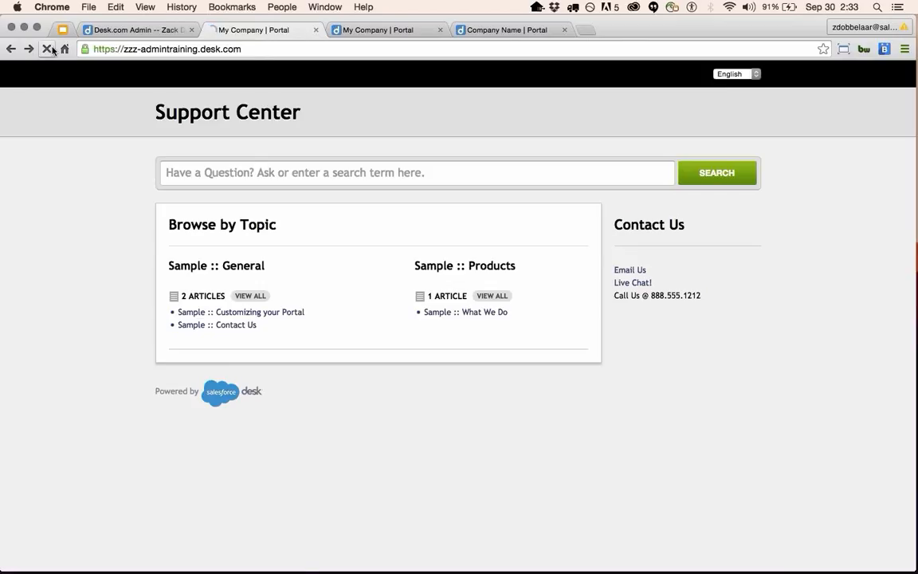
left_click(48, 48)
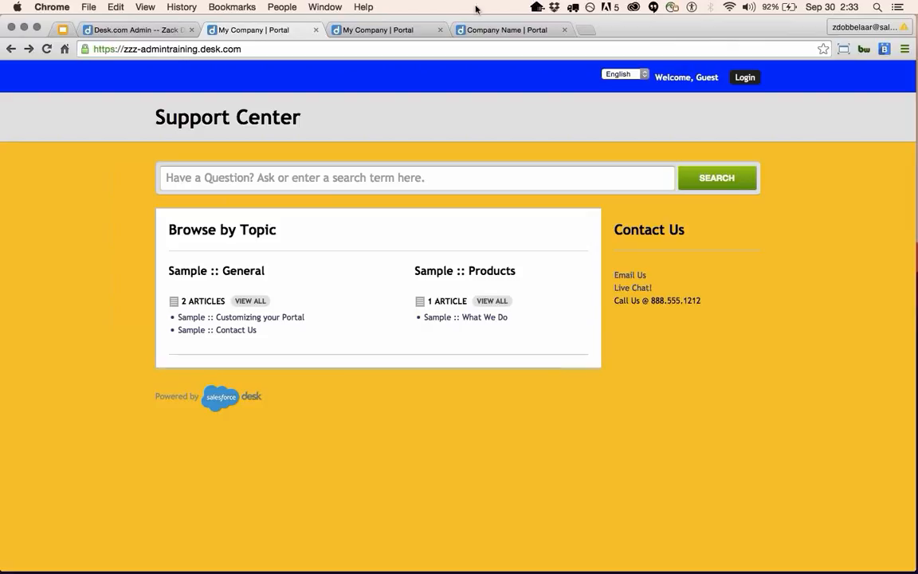
left_click(160, 22)
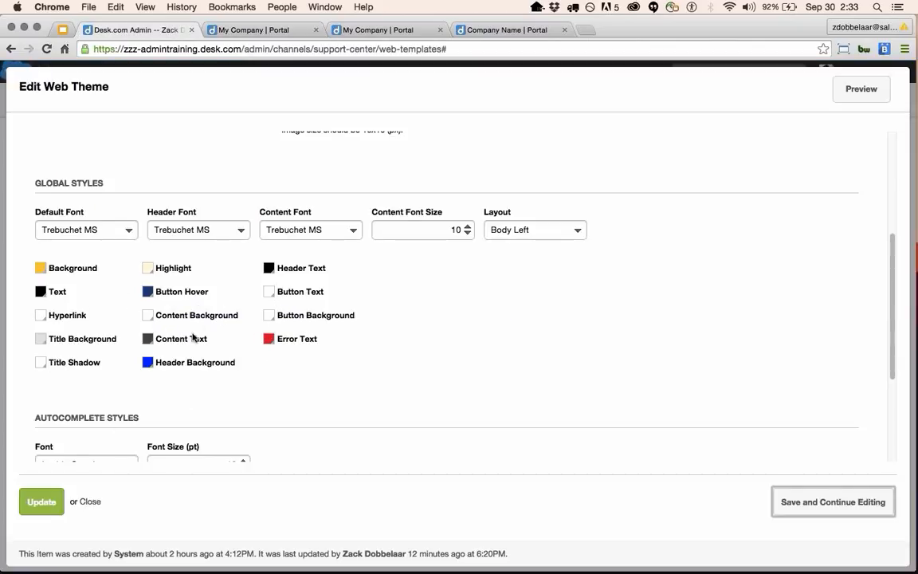
scroll(221, 300, "down", 1)
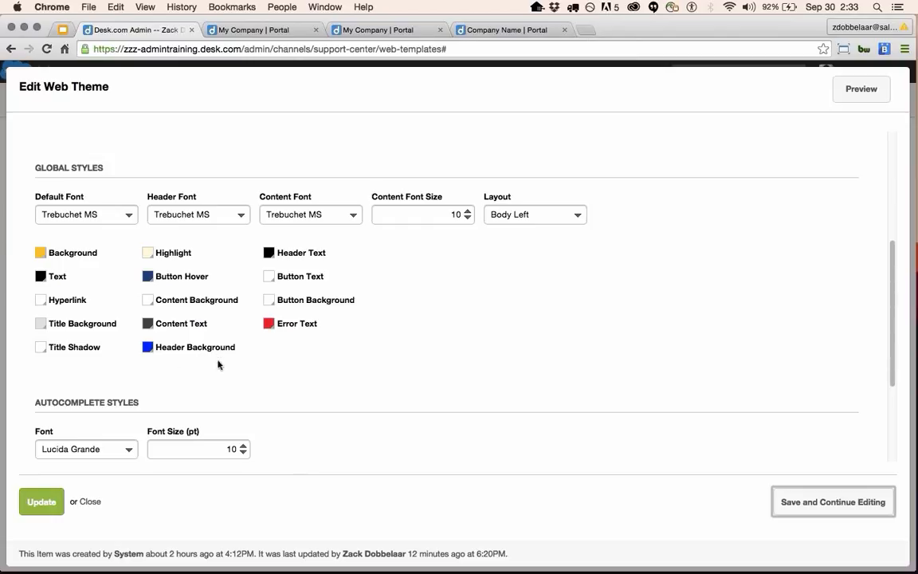
scroll(216, 367, "down", 4)
scroll(151, 409, "down", 1)
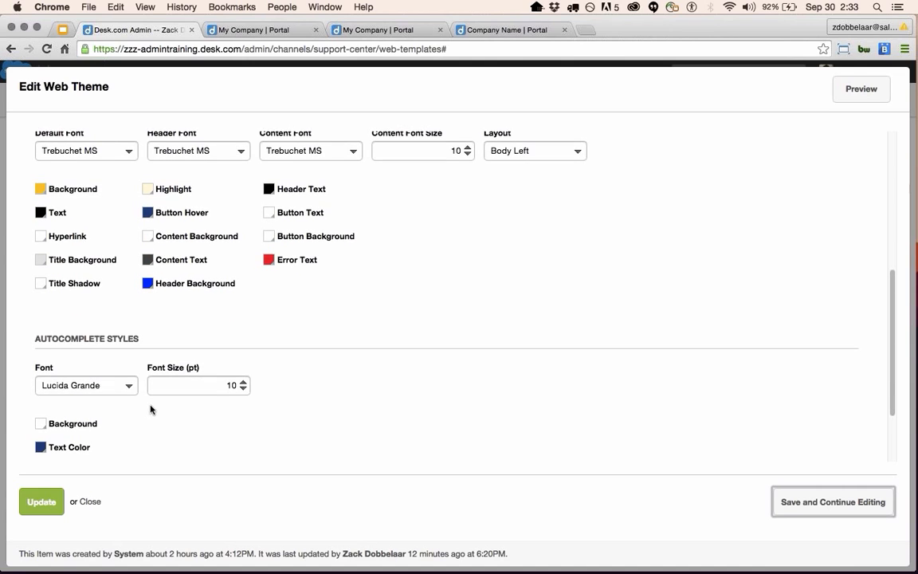
Search 'sample' in the portal search box to try suggestions, then go back to the editor.
left_click(256, 29)
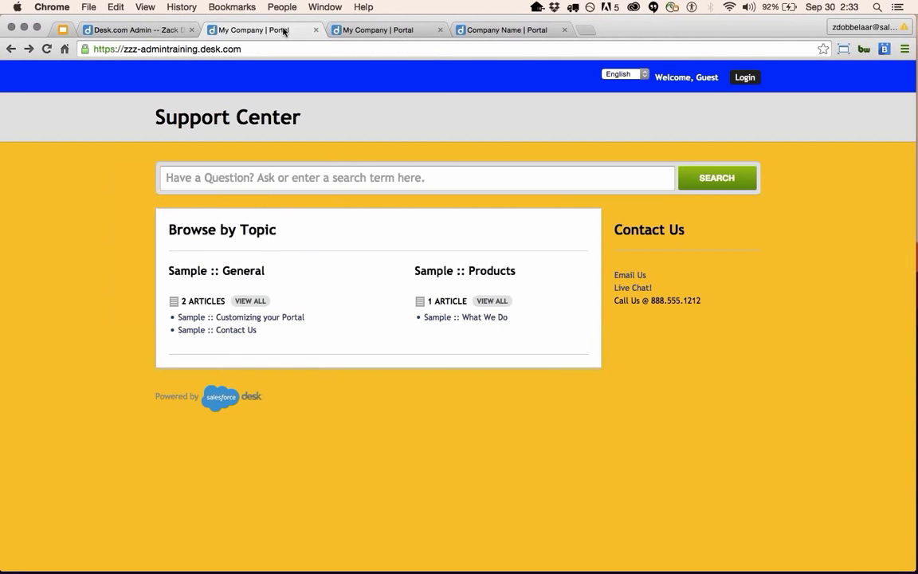
left_click(310, 169)
type("sampl")
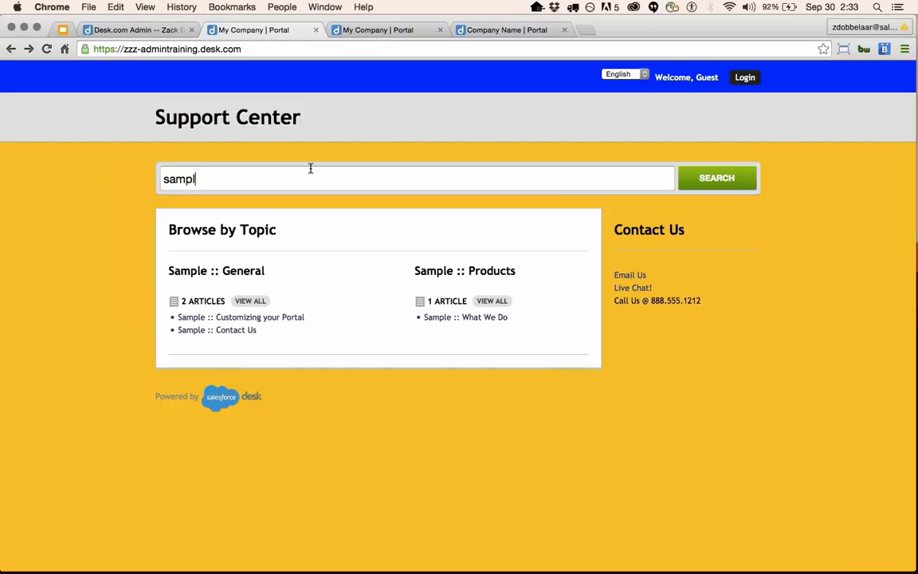
type("e")
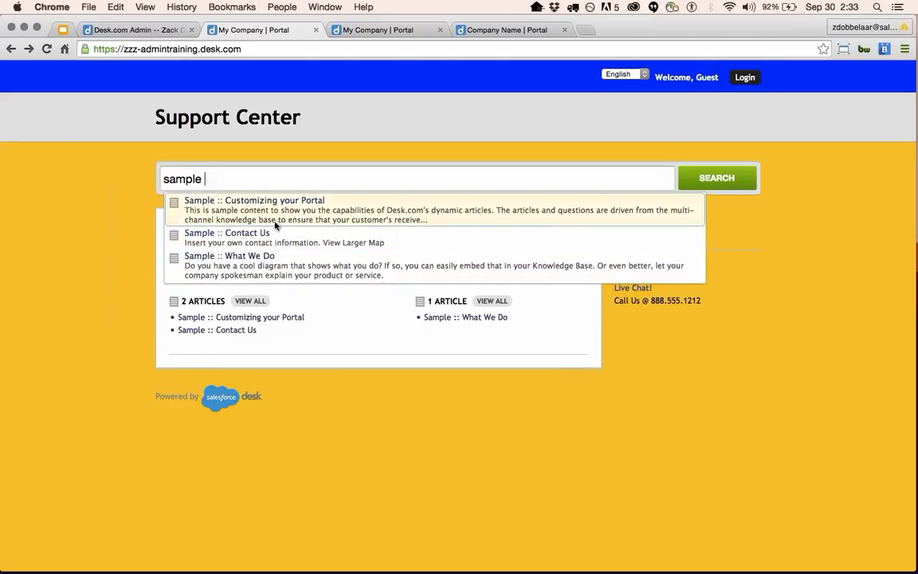
left_click(137, 30)
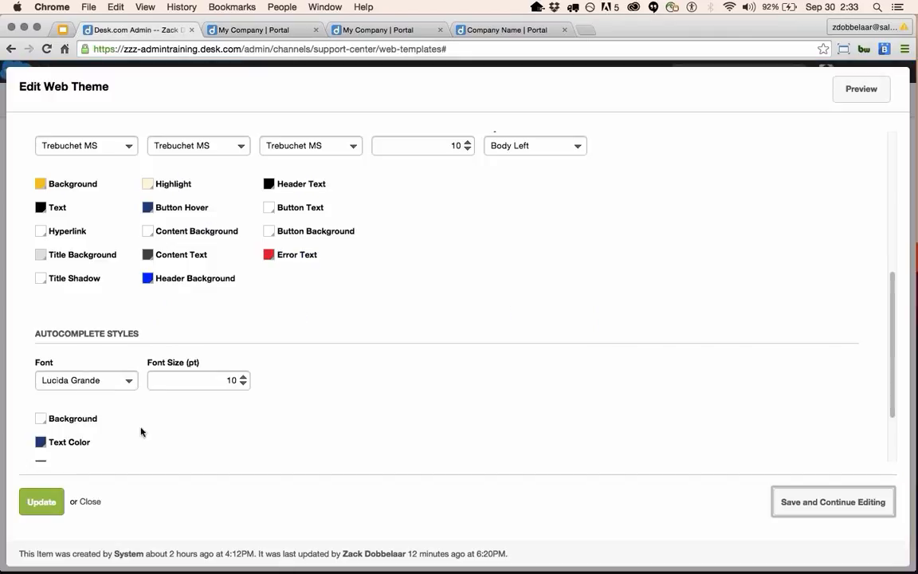
scroll(141, 432, "down", 1)
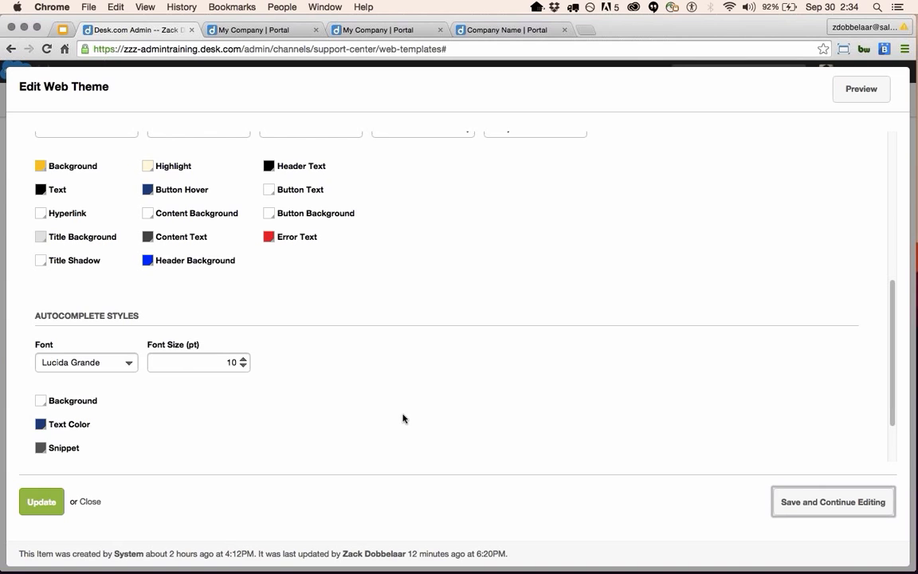
scroll(402, 419, "down", 2)
scroll(395, 416, "up", 6)
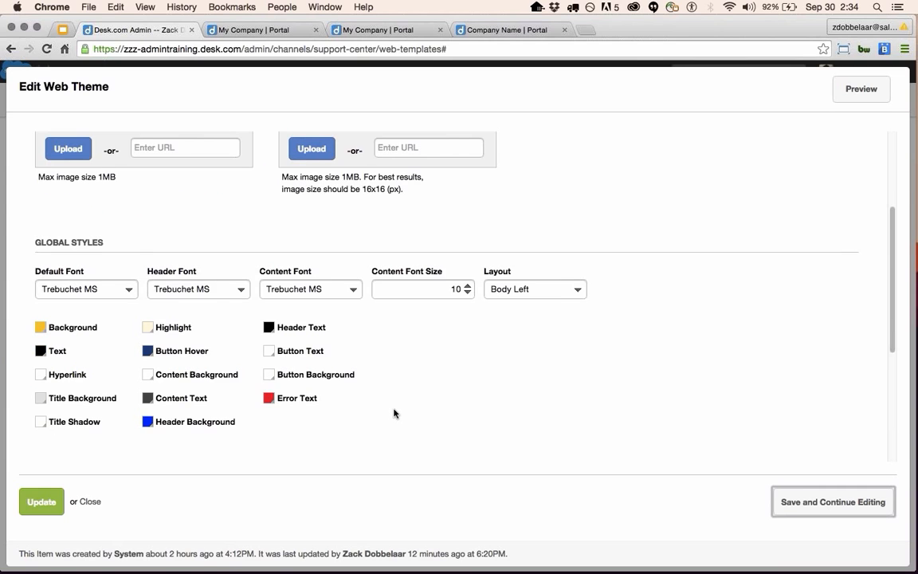
scroll(393, 413, "up", 4)
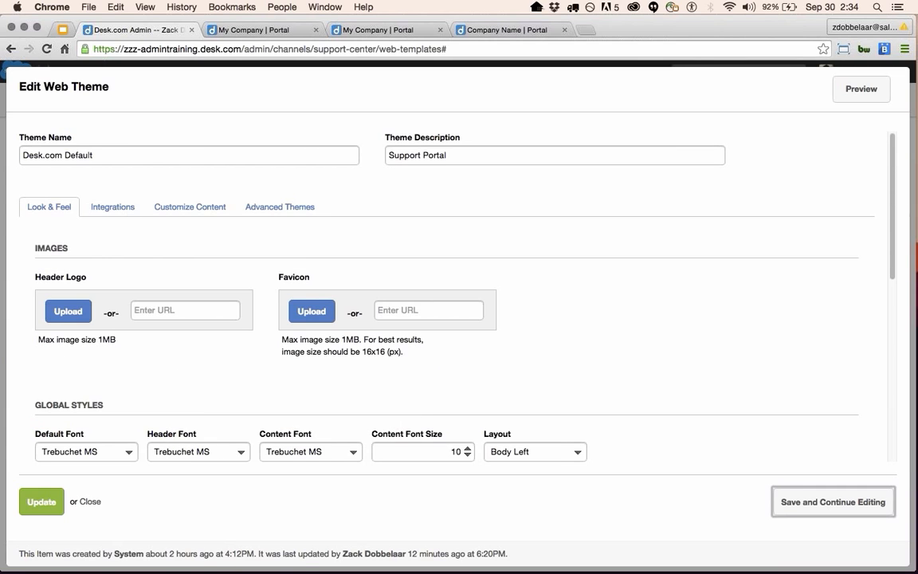
Show the Integrations settings and focus the Get Satisfaction Company Name field.
left_click(111, 209)
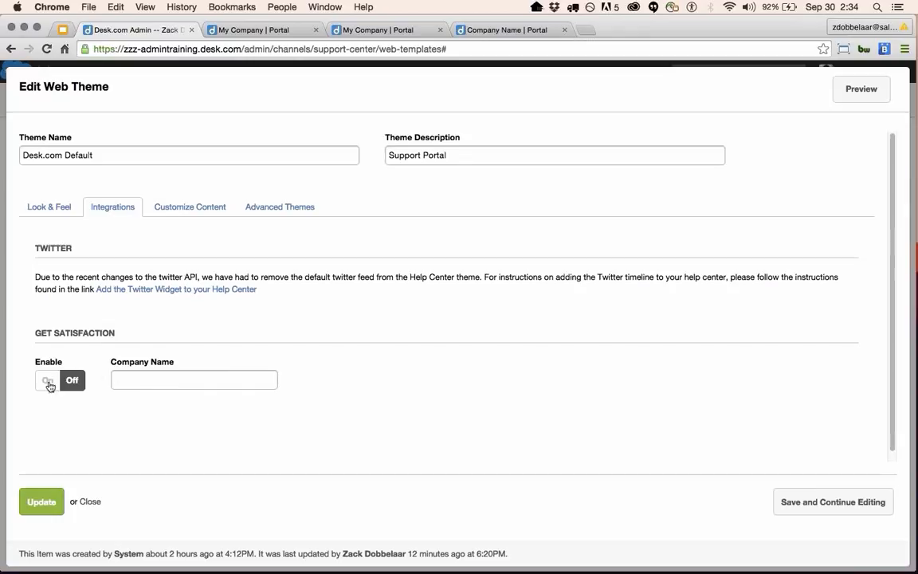
left_click(142, 377)
Open Customize Content and compare the header content with the live portal.
left_click(191, 211)
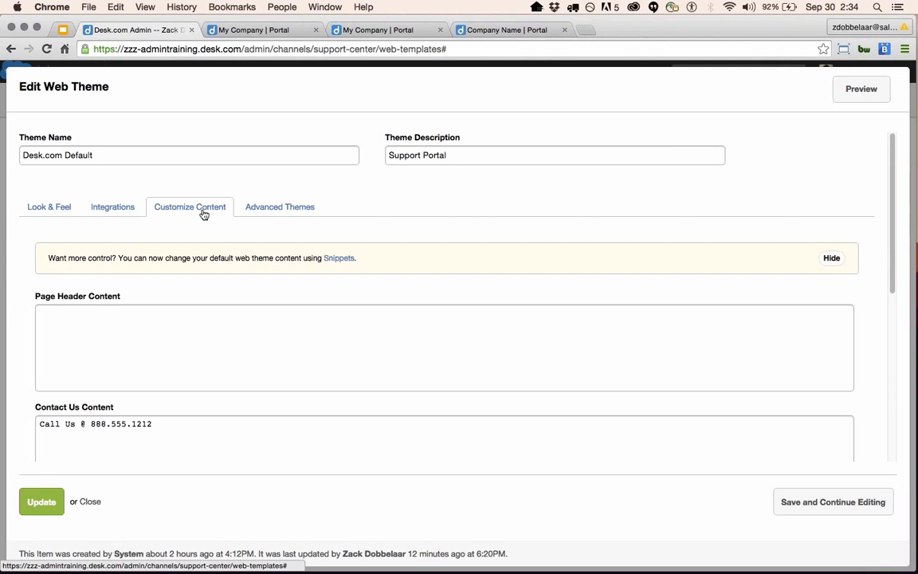
left_click(205, 371)
scroll(207, 384, "down", 1)
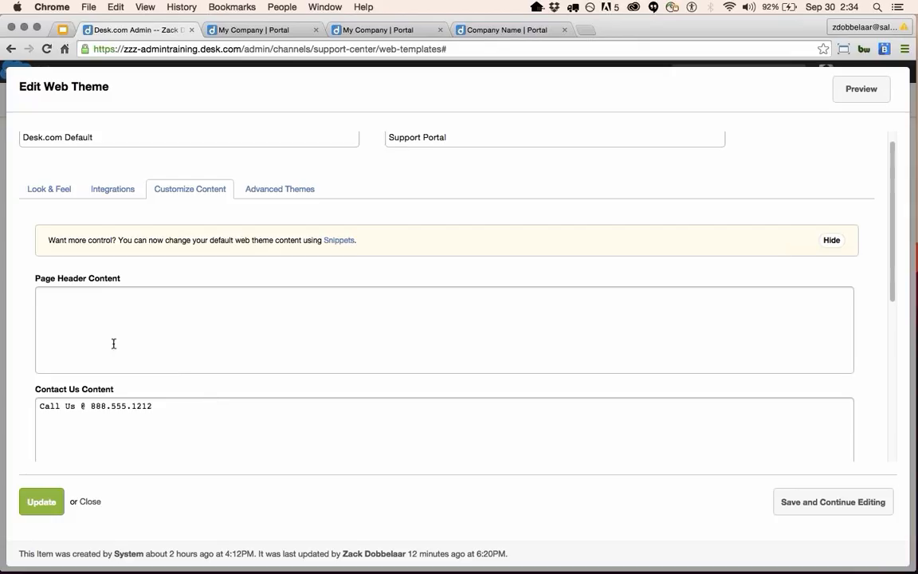
left_click(253, 30)
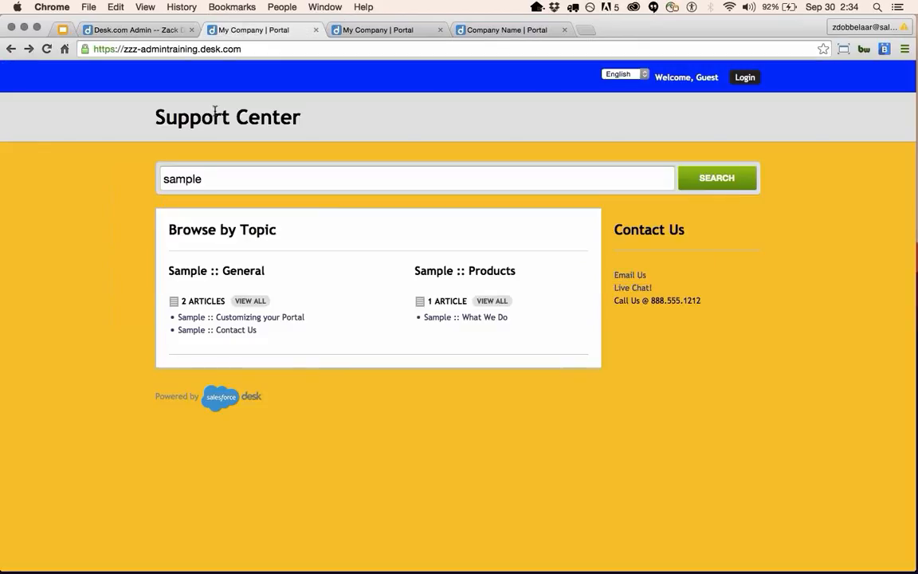
left_click(143, 29)
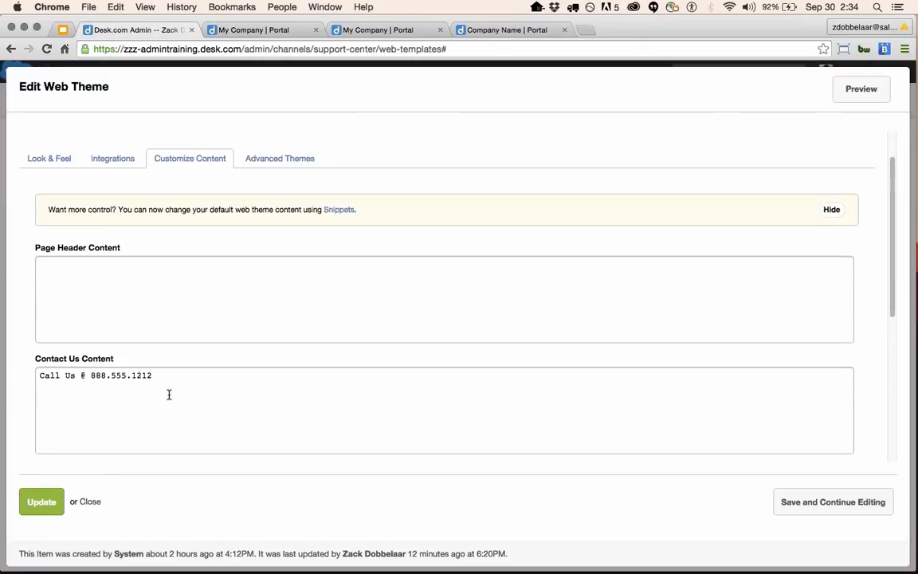
Add '<p> Testing </p>' after the Contact Us phone line, save, and view the live portal.
left_click_drag(169, 394, 40, 373)
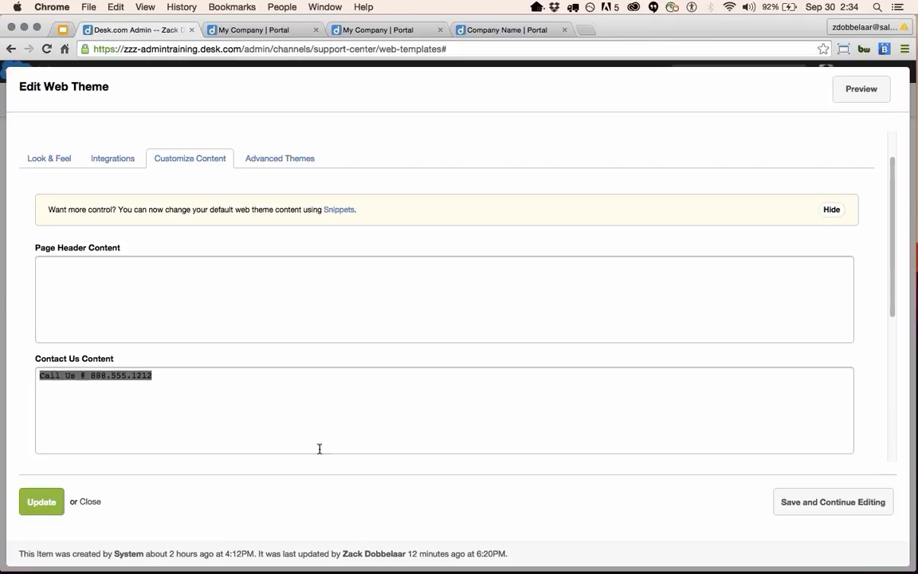
left_click(266, 422)
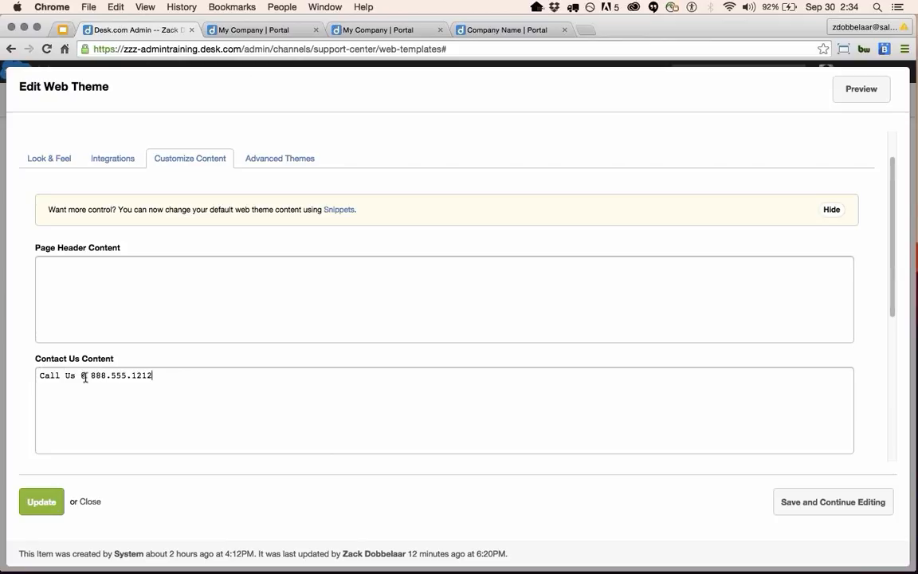
left_click_drag(83, 374, 170, 380)
left_click(168, 382)
type("<p> Testing </p>")
left_click(803, 501)
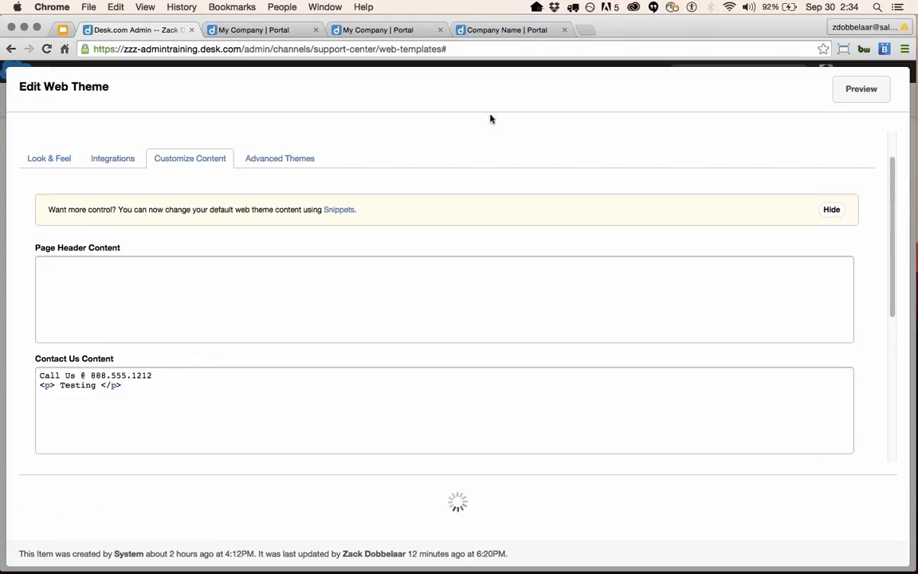
left_click(239, 31)
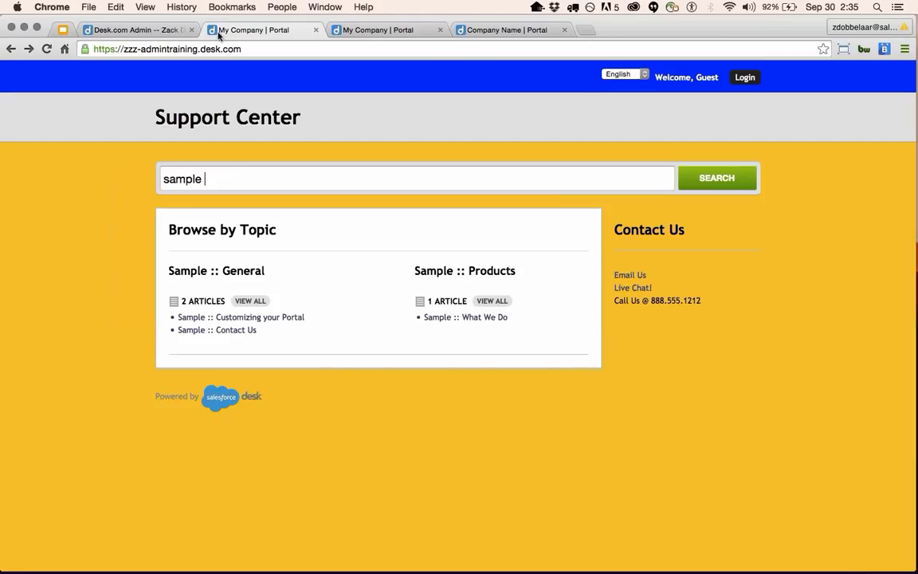
Reload the live portal to show the new Contact Us text and compare it with the theme editor.
left_click(46, 48)
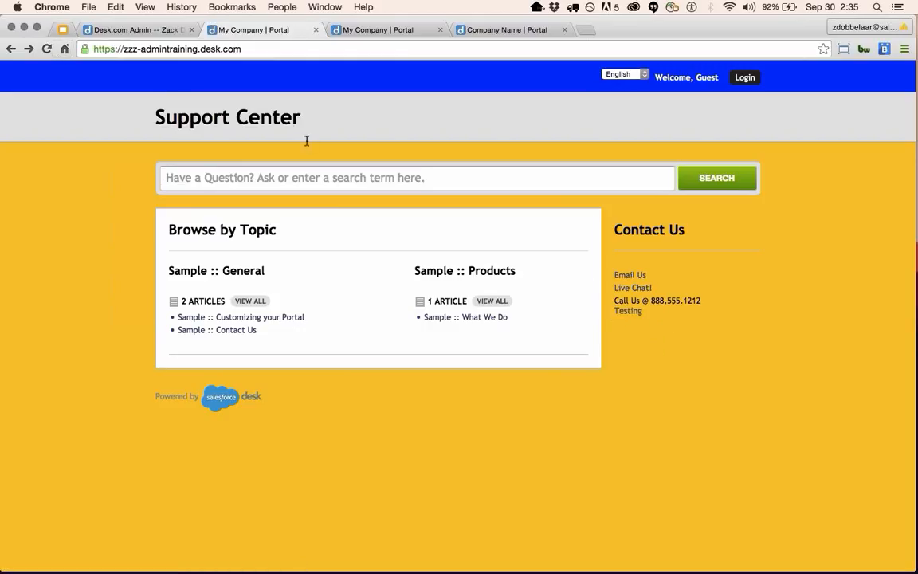
left_click(163, 30)
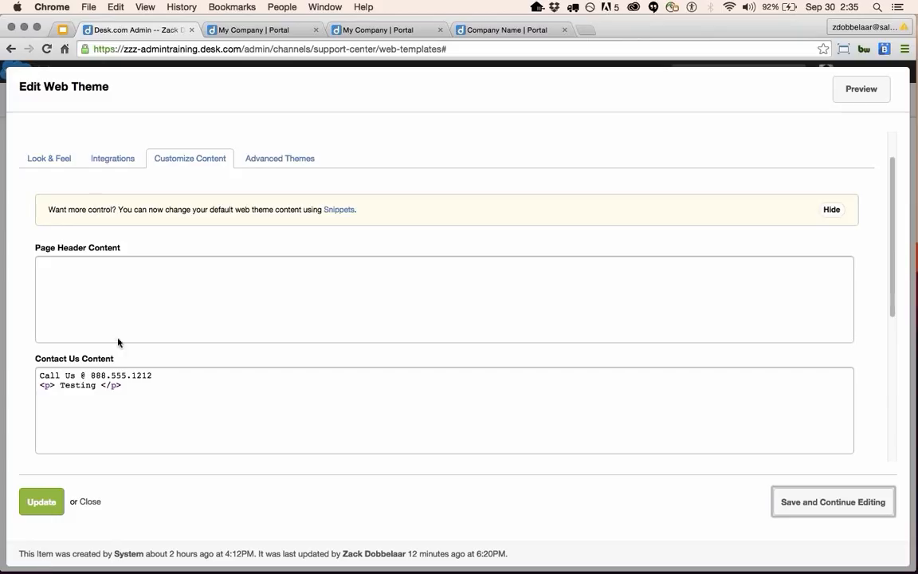
scroll(118, 343, "down", 4)
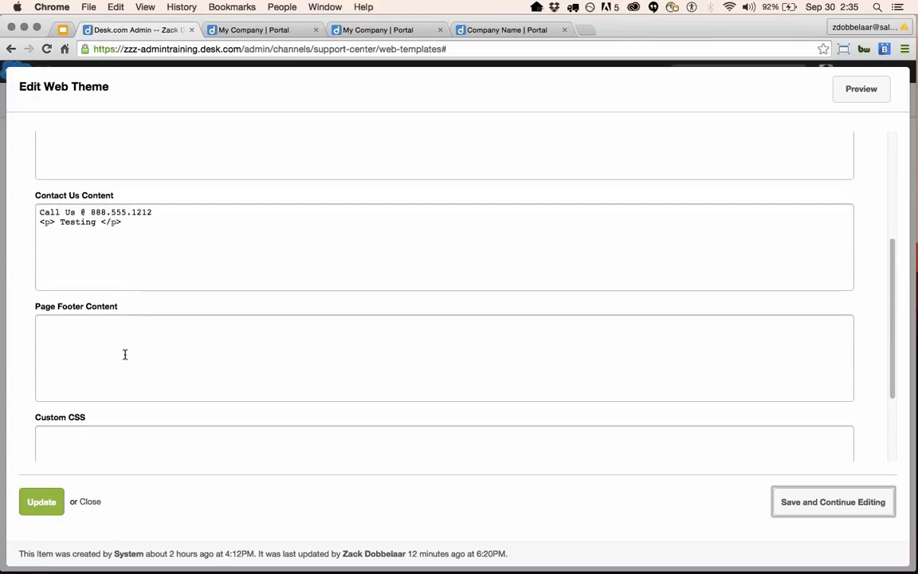
left_click(239, 30)
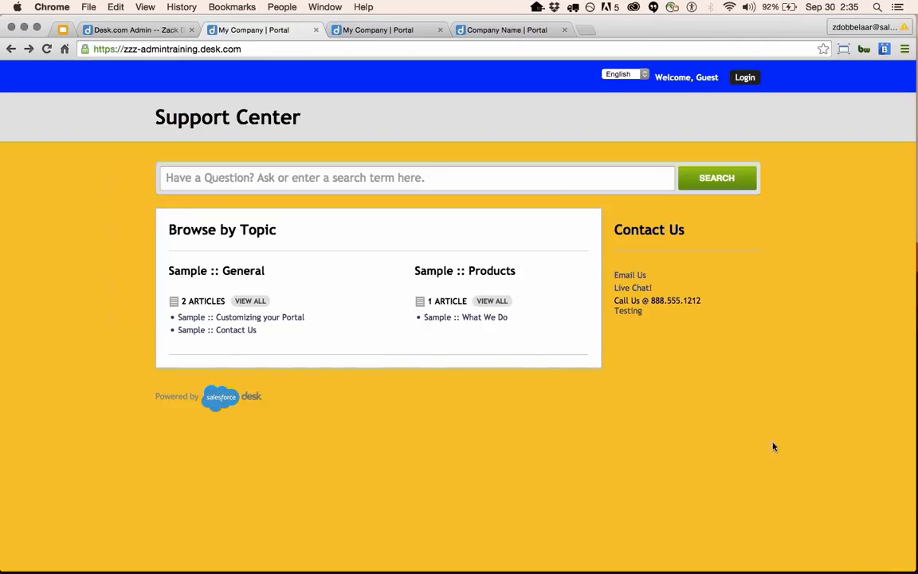
Click into the Custom CSS box, then check the live portal for the Testing line under Call Us.
left_click(158, 30)
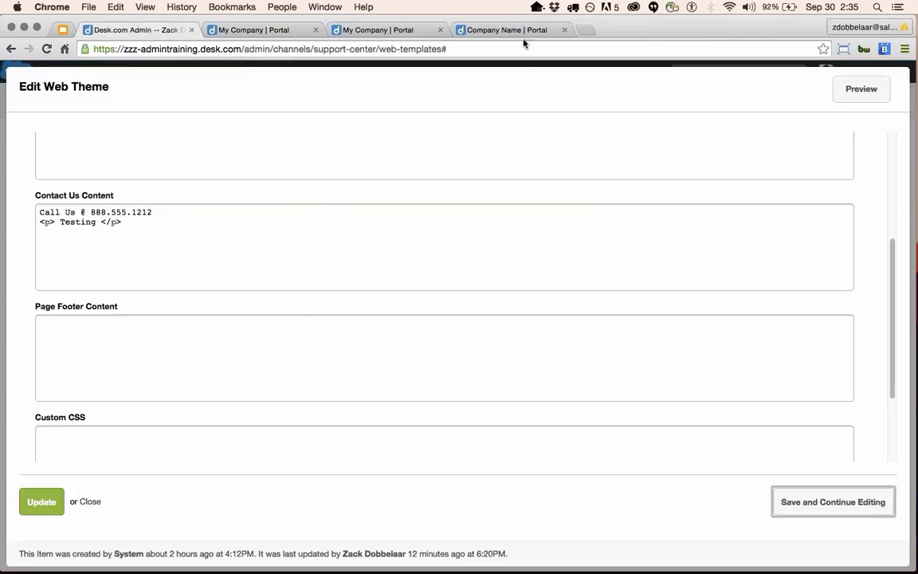
scroll(249, 365, "down", 2)
scroll(249, 366, "down", 3)
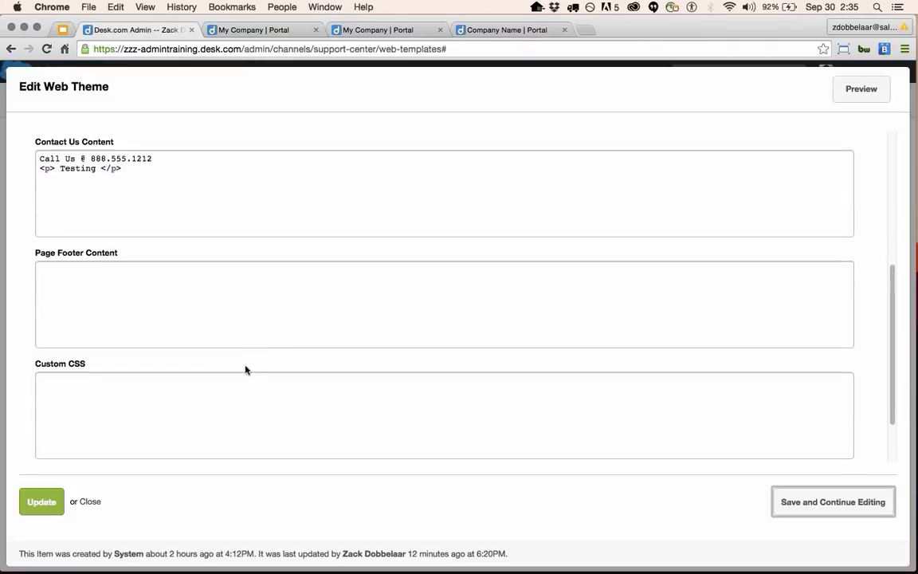
left_click(219, 367)
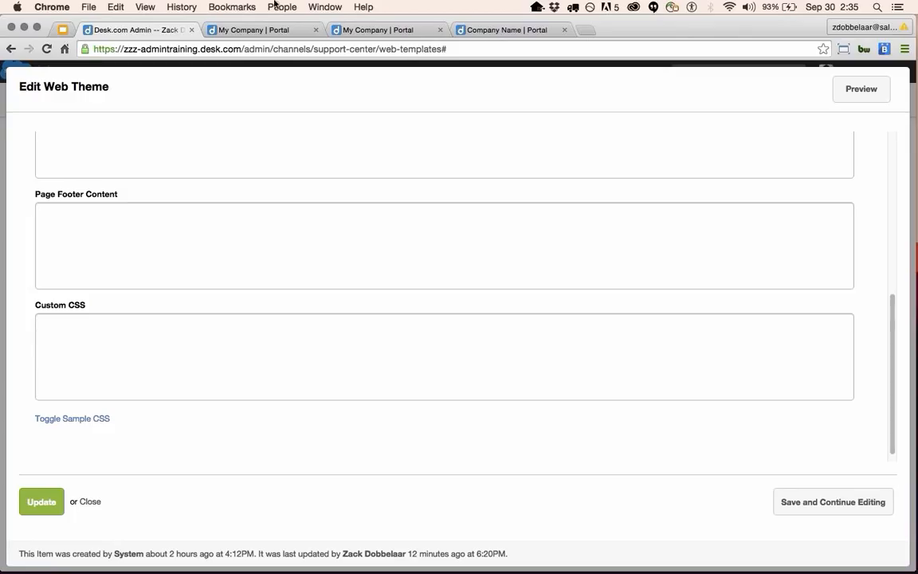
left_click(262, 30)
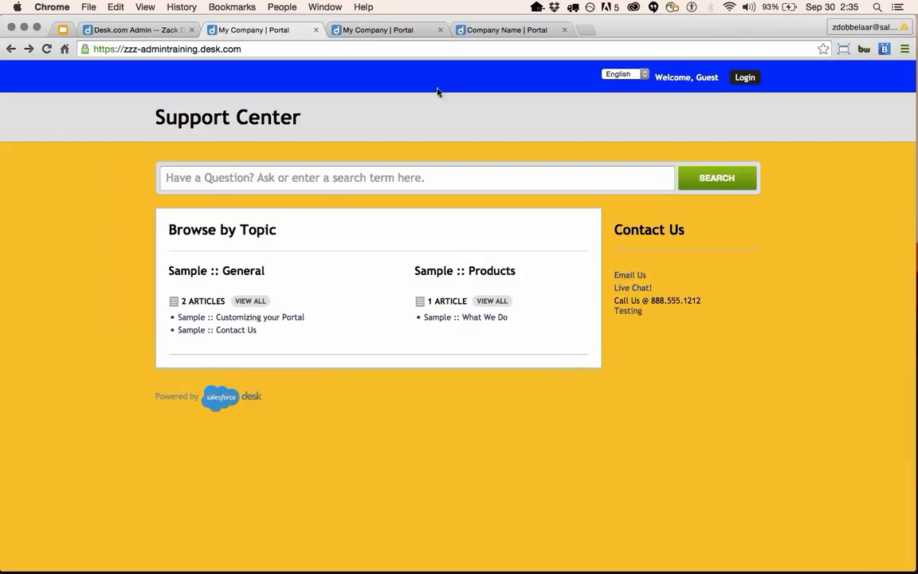
Return to the web theme form and reveal the default theme's sample CSS.
left_click(103, 29)
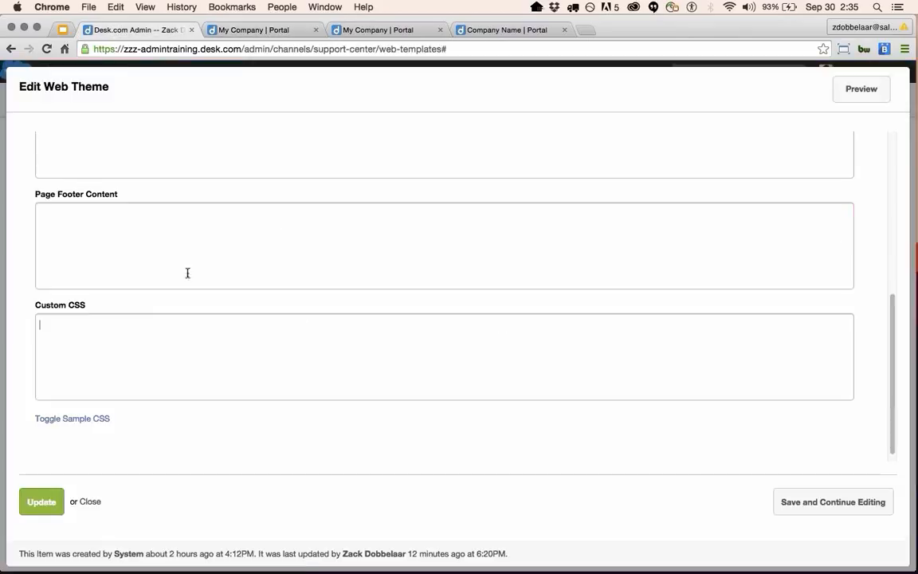
left_click(94, 424)
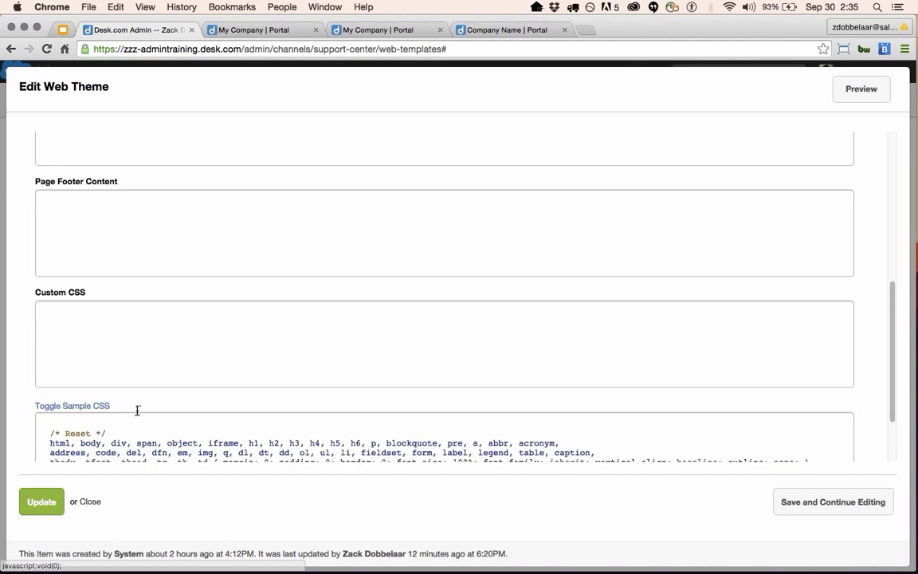
scroll(137, 410, "down", 3)
left_click(447, 387)
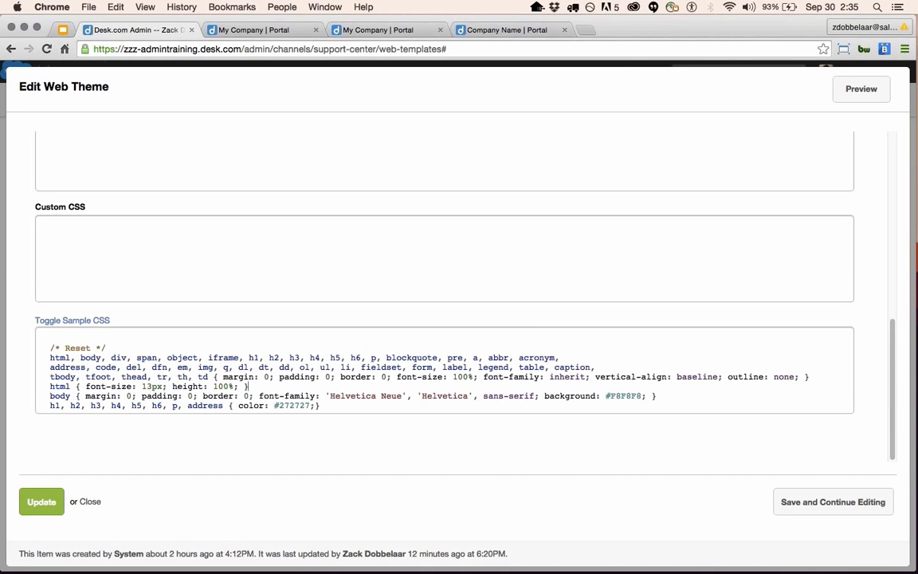
Scroll down through the sample CSS rules and back up to the top.
scroll(446, 403, "down", 3)
scroll(446, 404, "down", 3)
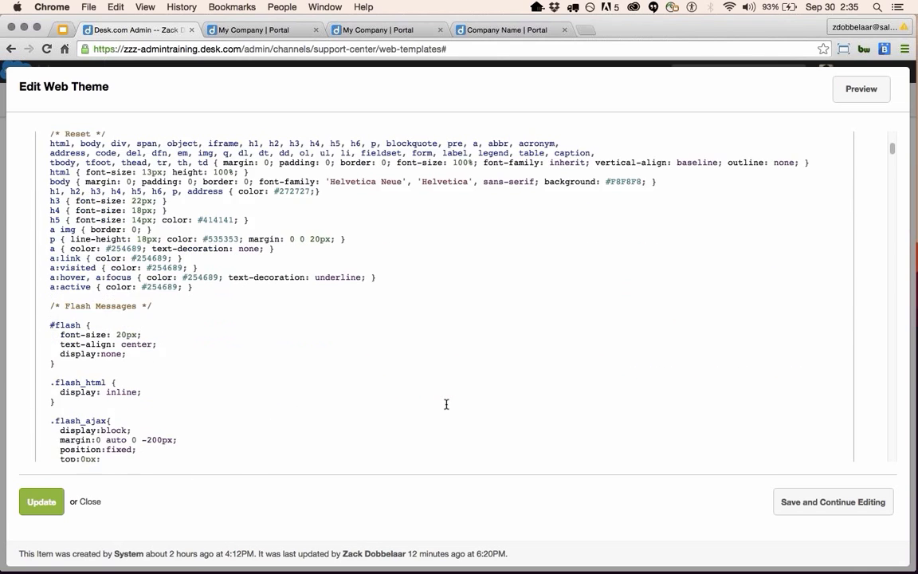
scroll(446, 404, "down", 15)
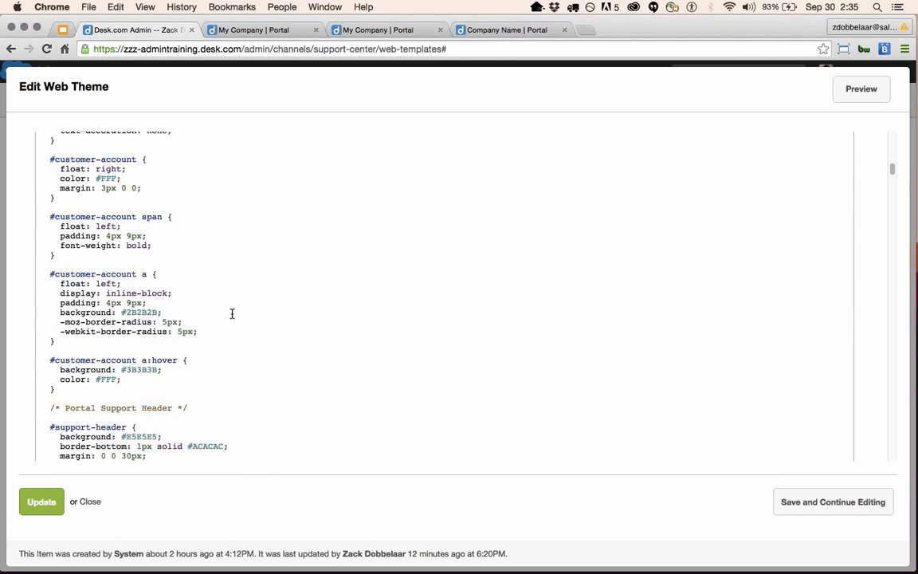
scroll(233, 313, "down", 10)
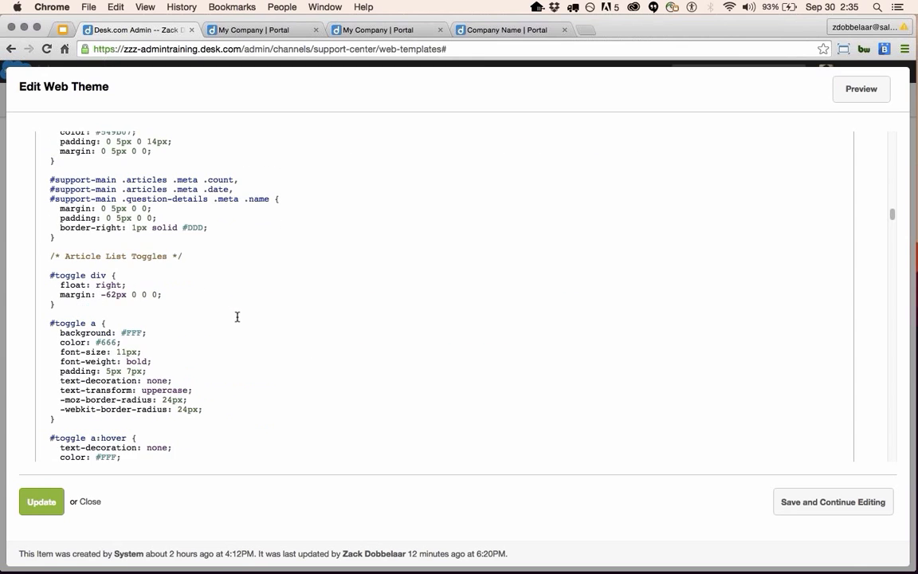
scroll(231, 313, "down", 5)
scroll(217, 320, "down", 5)
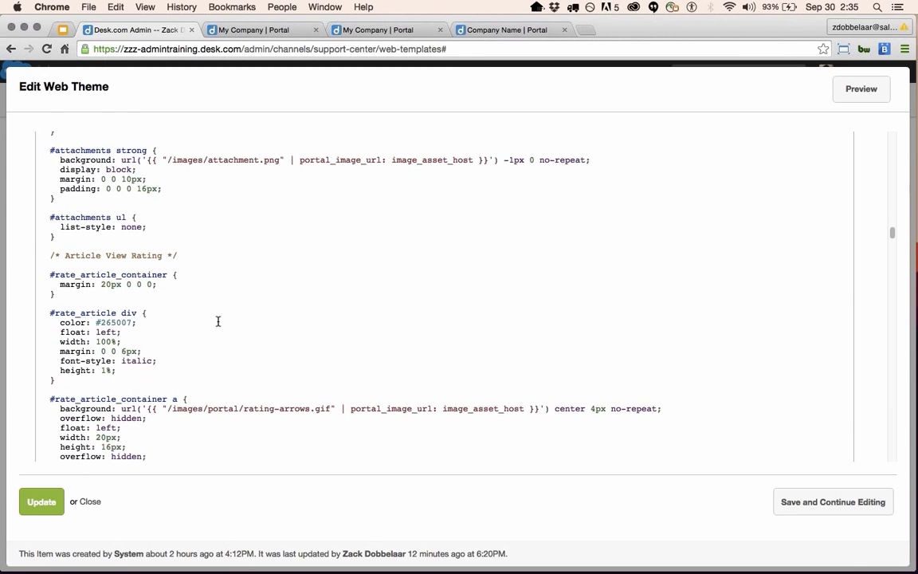
scroll(216, 325, "down", 20)
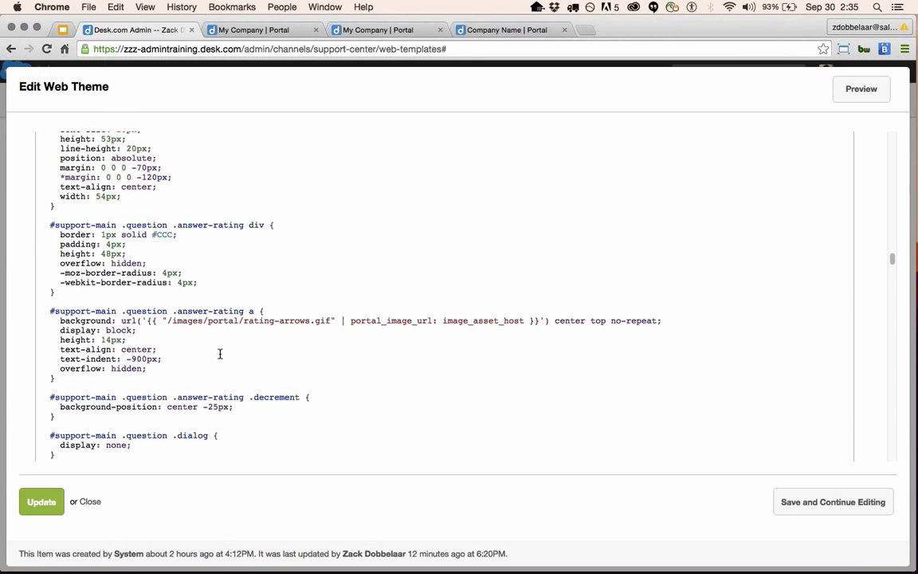
scroll(220, 353, "down", 15)
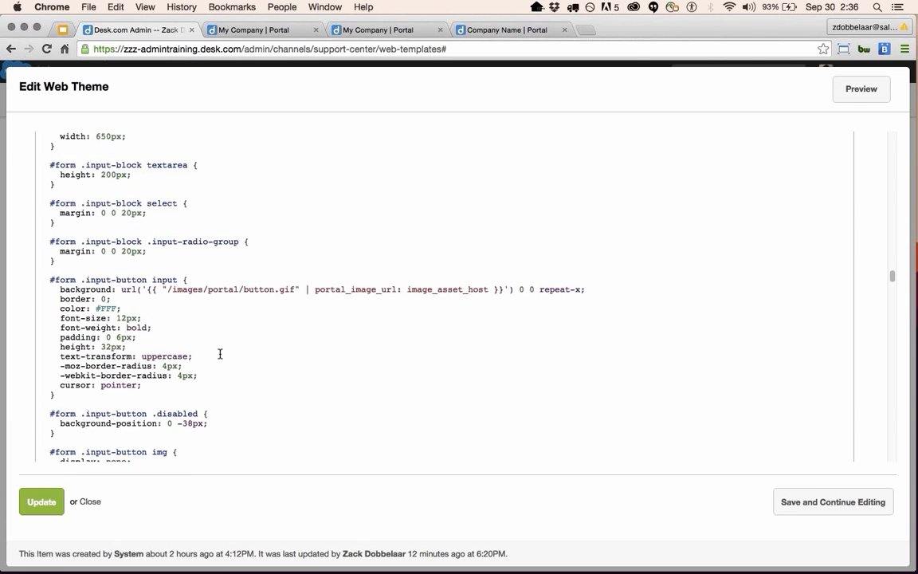
scroll(220, 353, "down", 8)
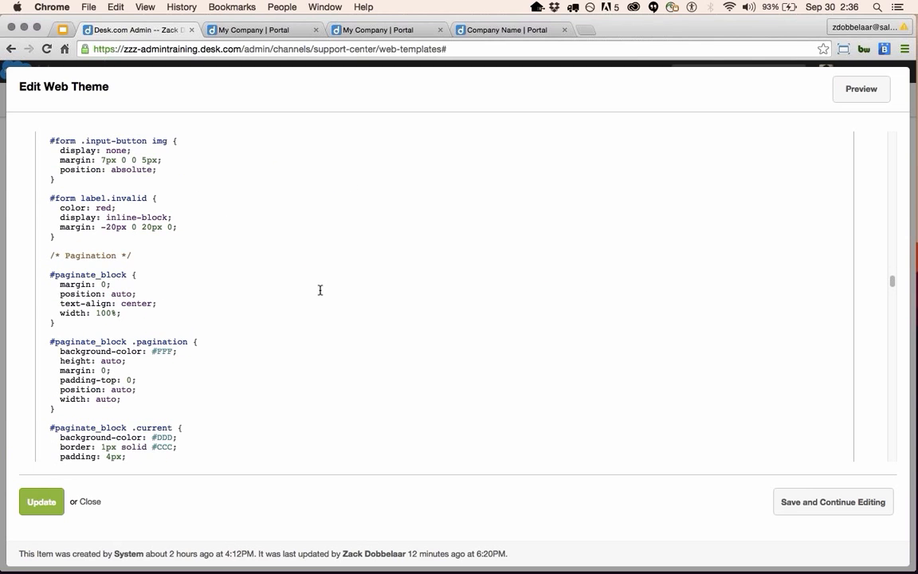
scroll(319, 289, "up", 10)
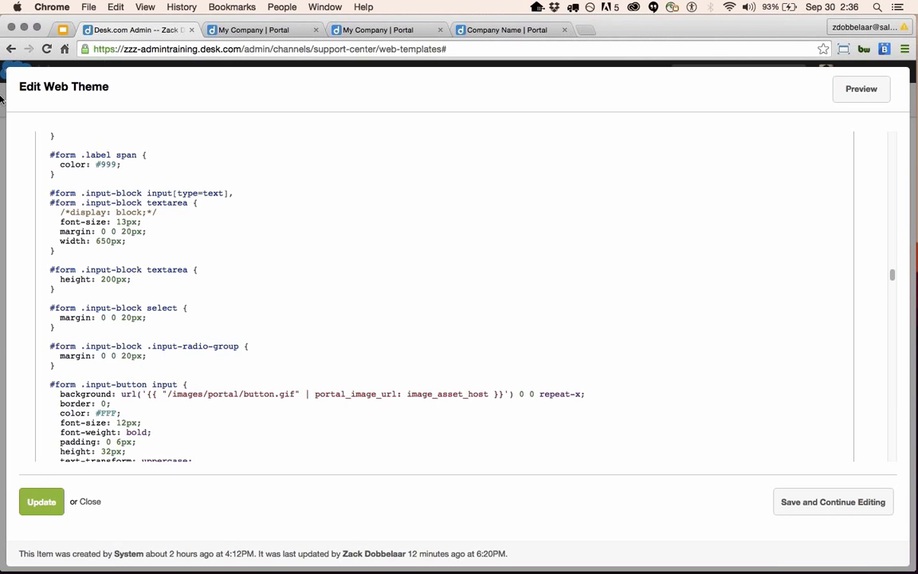
scroll(282, 350, "up", 10)
scroll(281, 350, "up", 15)
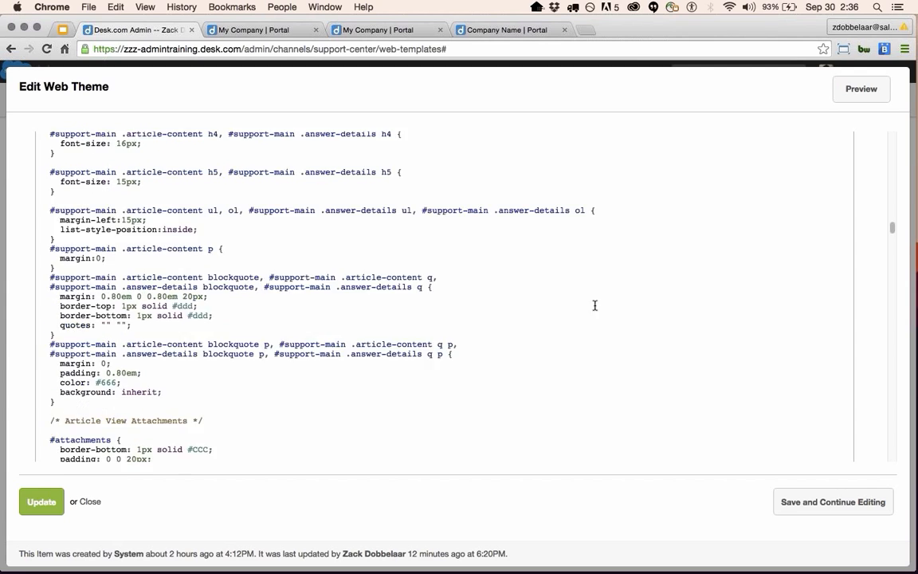
scroll(557, 287, "up", 15)
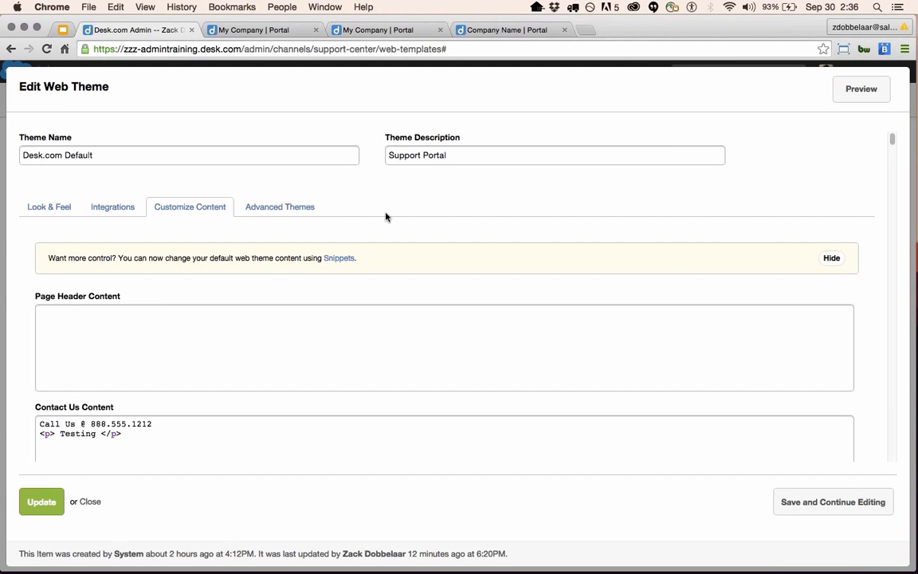
Switch the Desk.com Default theme to the Advanced Themes code editor.
left_click(279, 211)
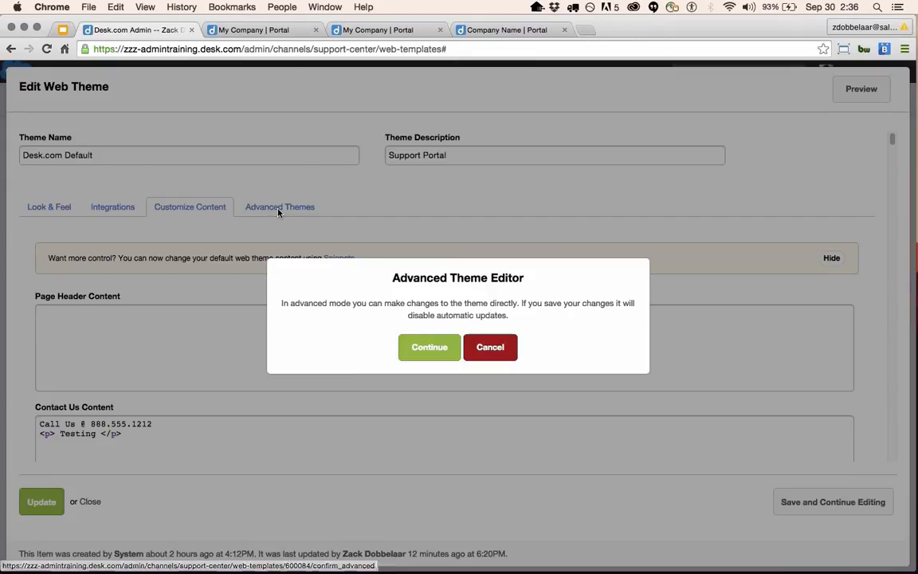
left_click(436, 351)
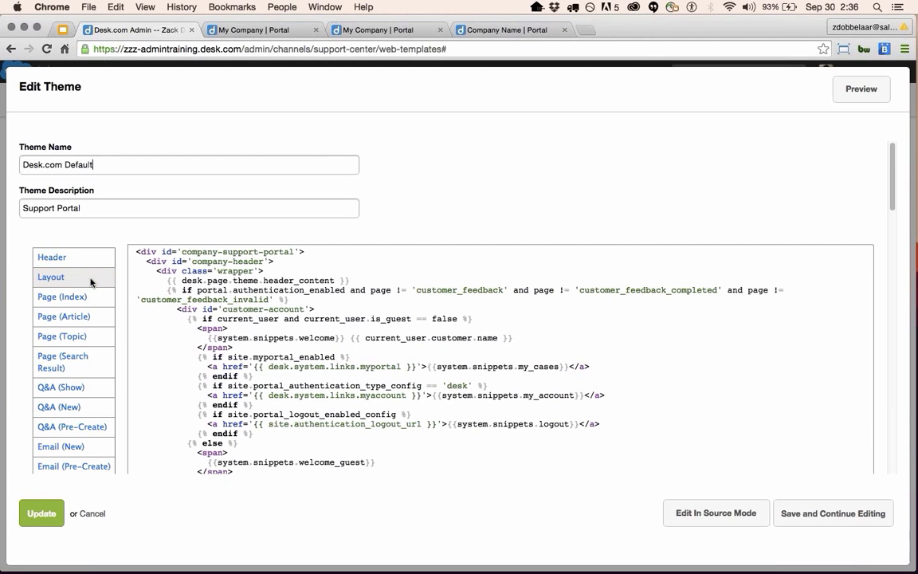
scroll(80, 247, "down", 3)
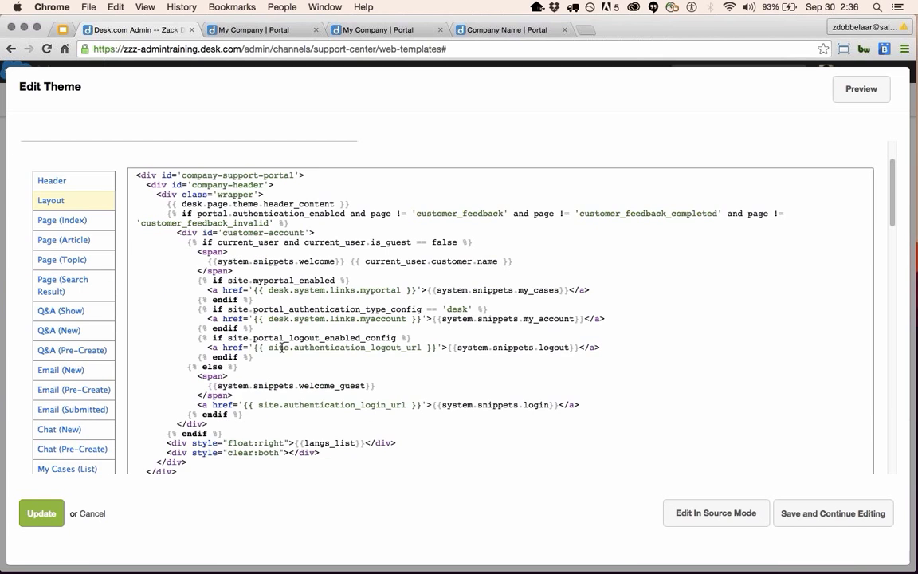
scroll(251, 313, "up", 3)
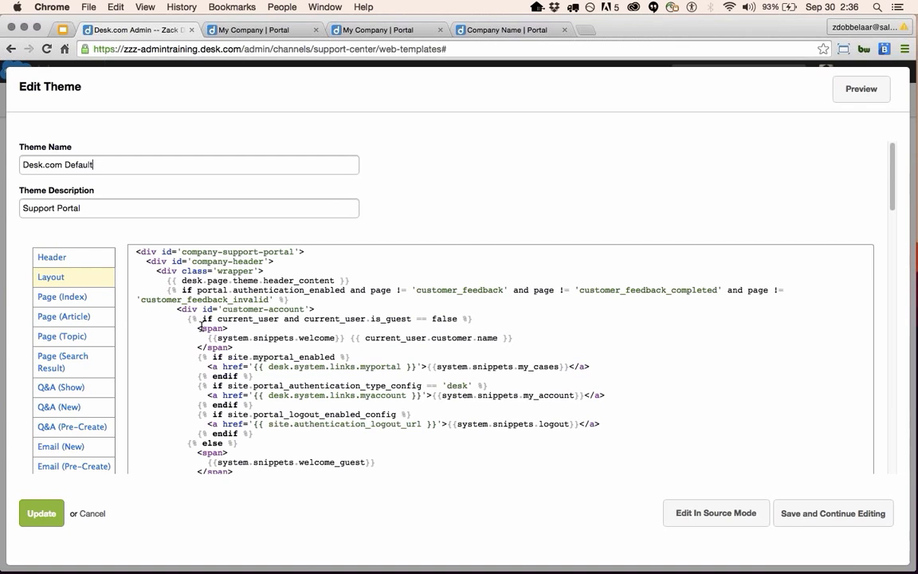
Review the Header and Layout template code, then view the live Support Center portal.
left_click(63, 262)
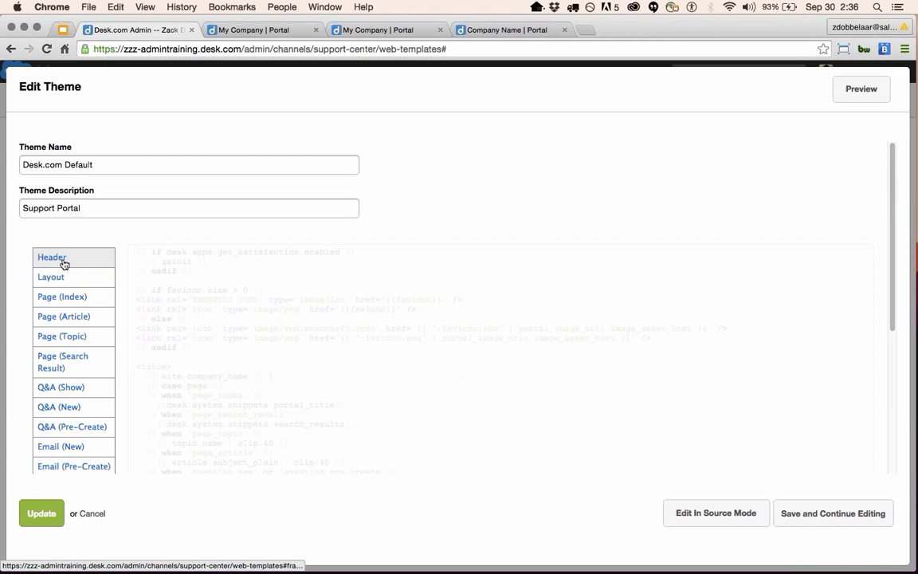
scroll(293, 349, "down", 7)
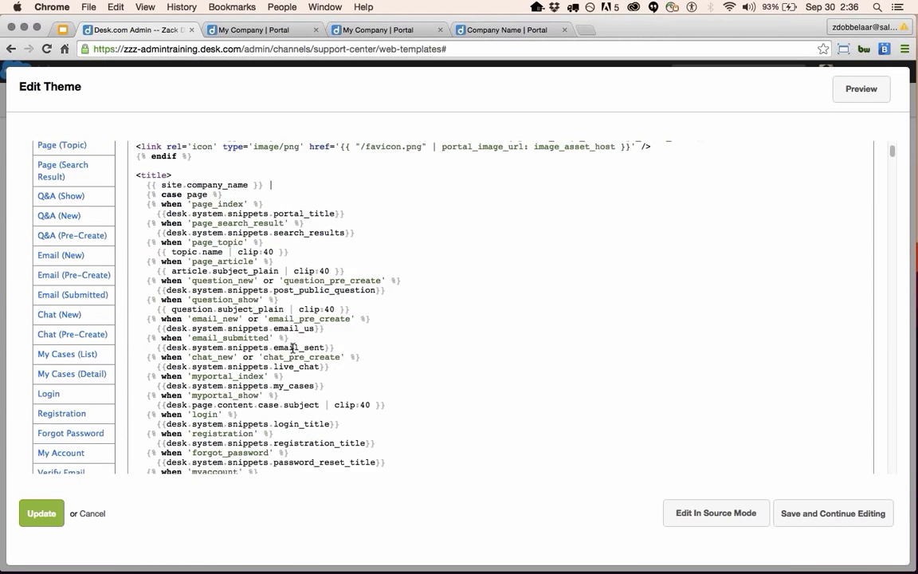
scroll(294, 348, "down", 8)
scroll(293, 348, "down", 20)
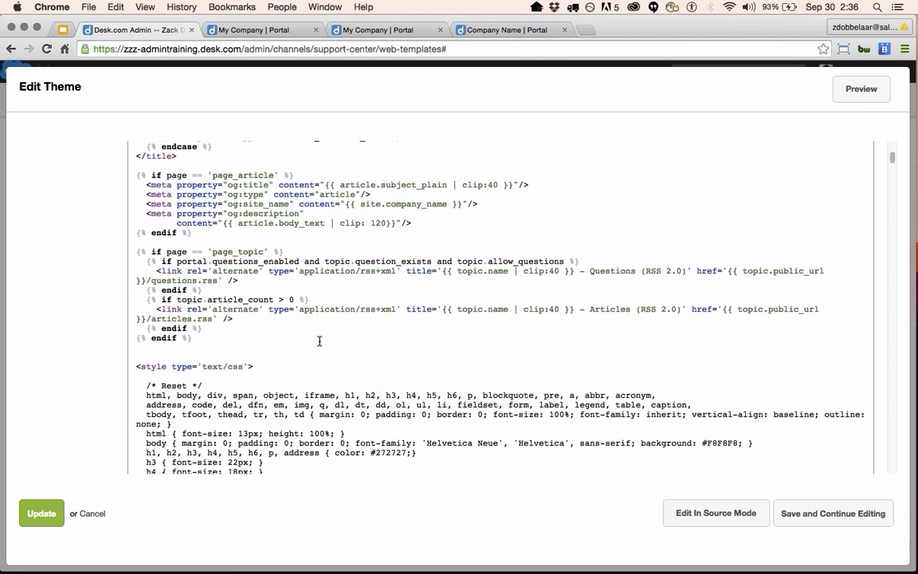
scroll(318, 340, "up", 20)
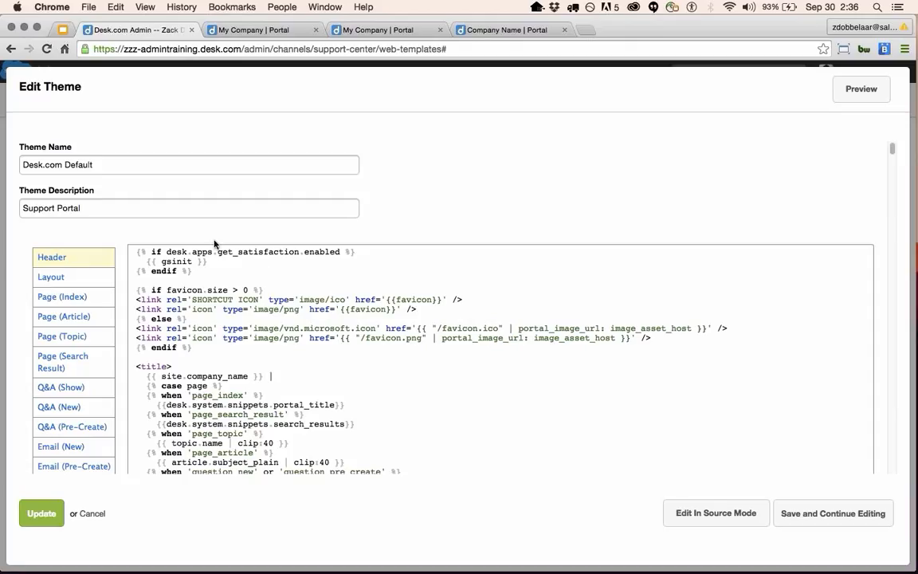
left_click(39, 273)
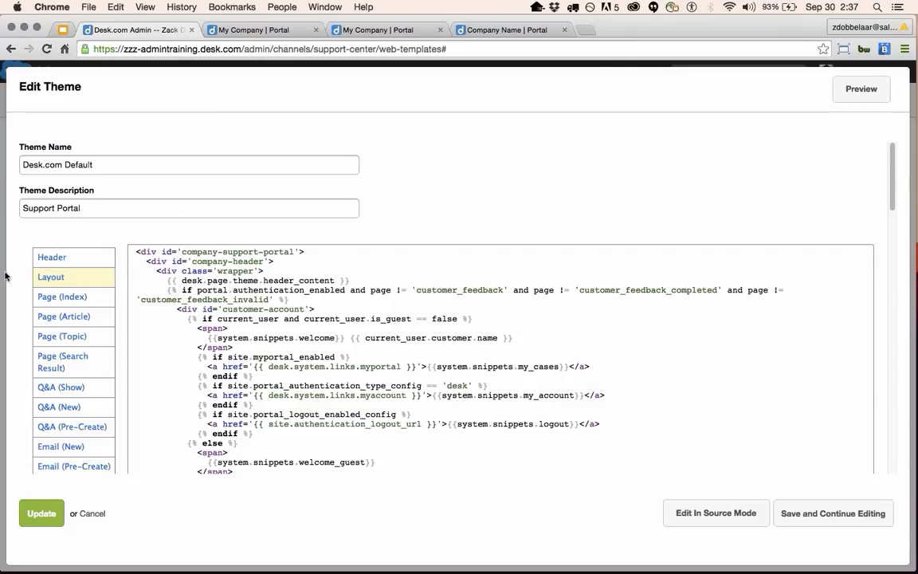
left_click(239, 30)
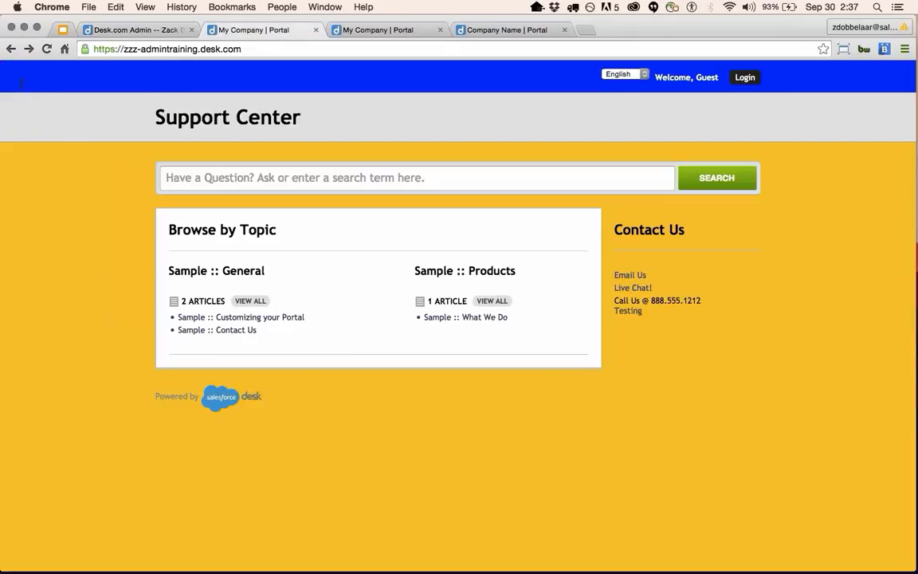
Select the portal's Support Center heading, then load the Page (Index) template code.
left_click_drag(37, 93, 761, 141)
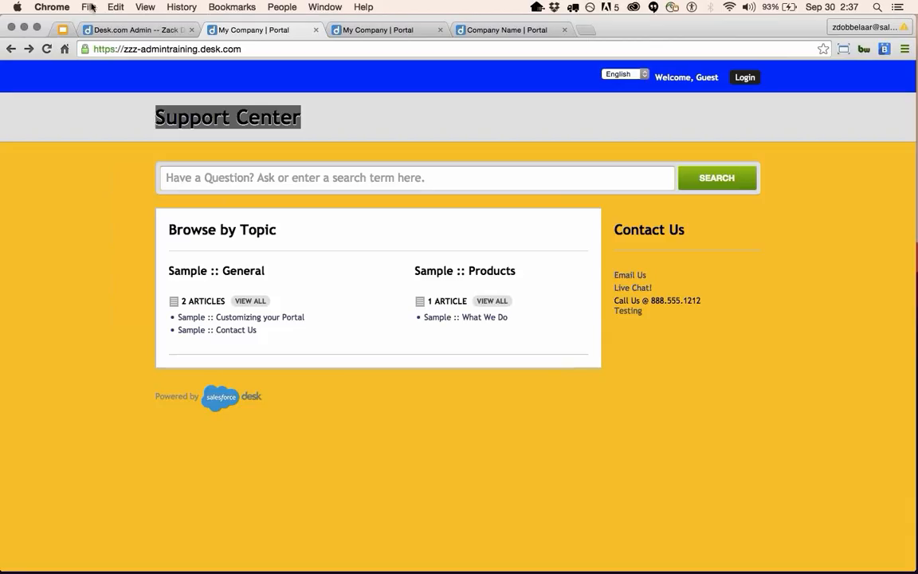
left_click(119, 38)
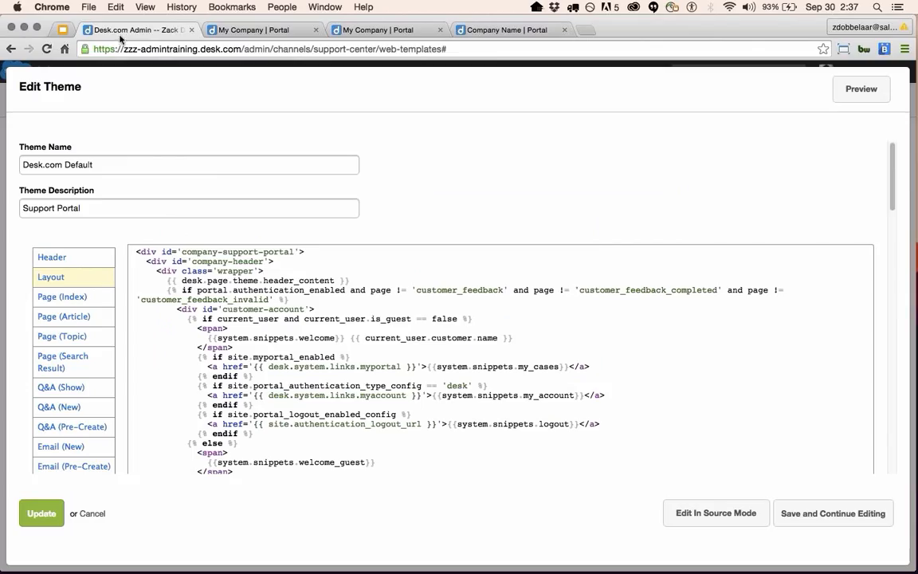
left_click(100, 297)
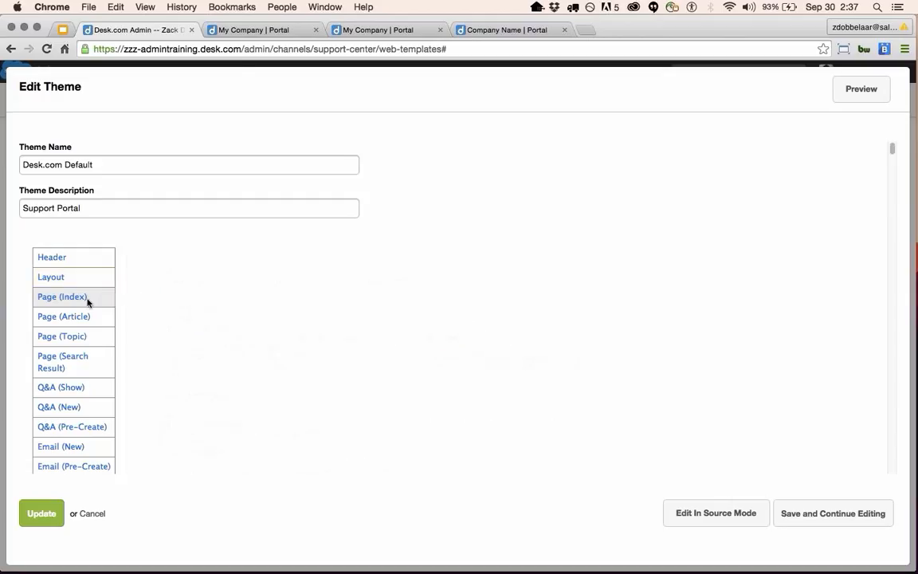
Compare the live portal home page and open the Sample :: Customizing your Portal article.
left_click(243, 32)
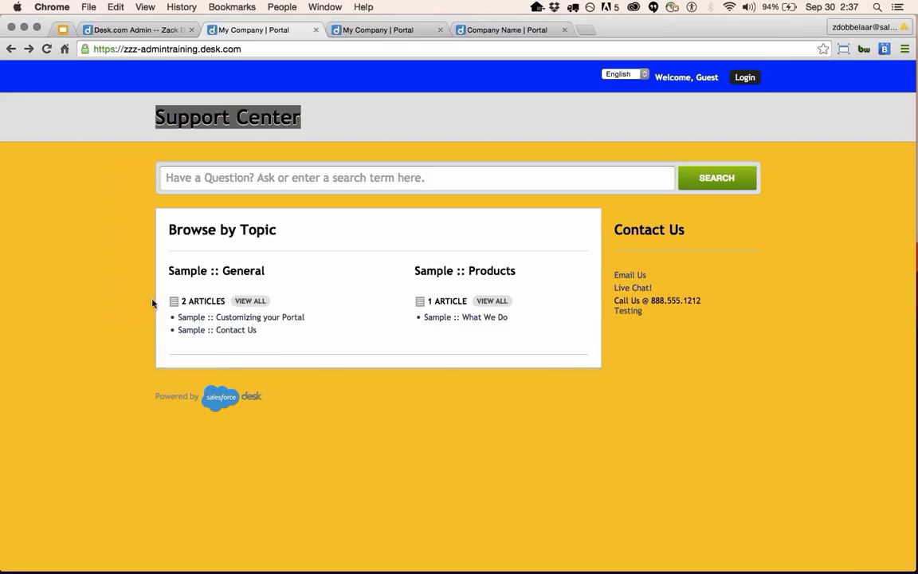
left_click_drag(147, 215, 510, 320)
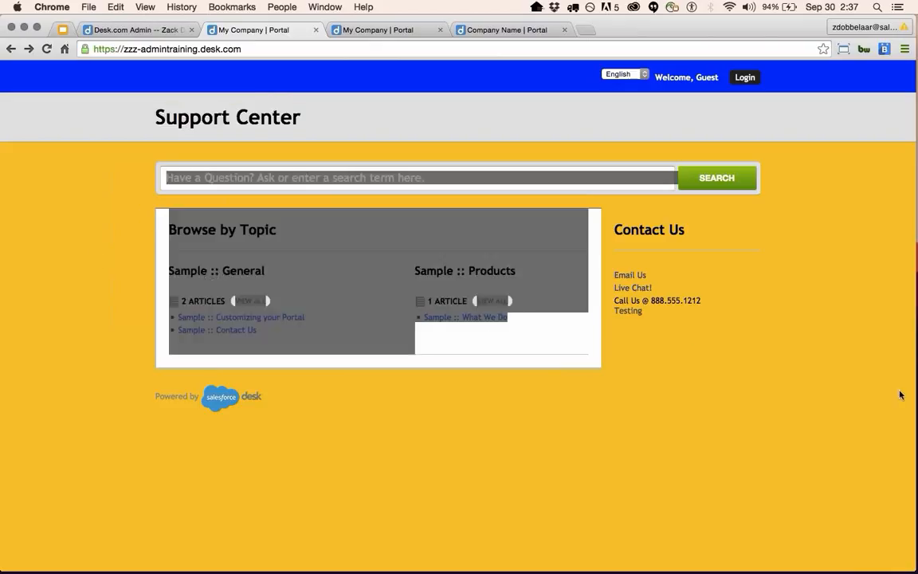
left_click(899, 393)
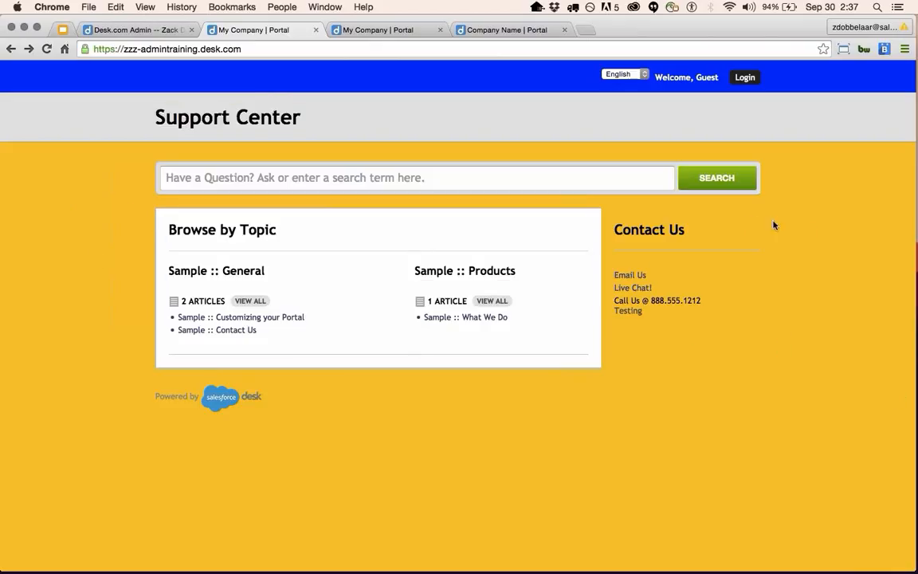
left_click(203, 319)
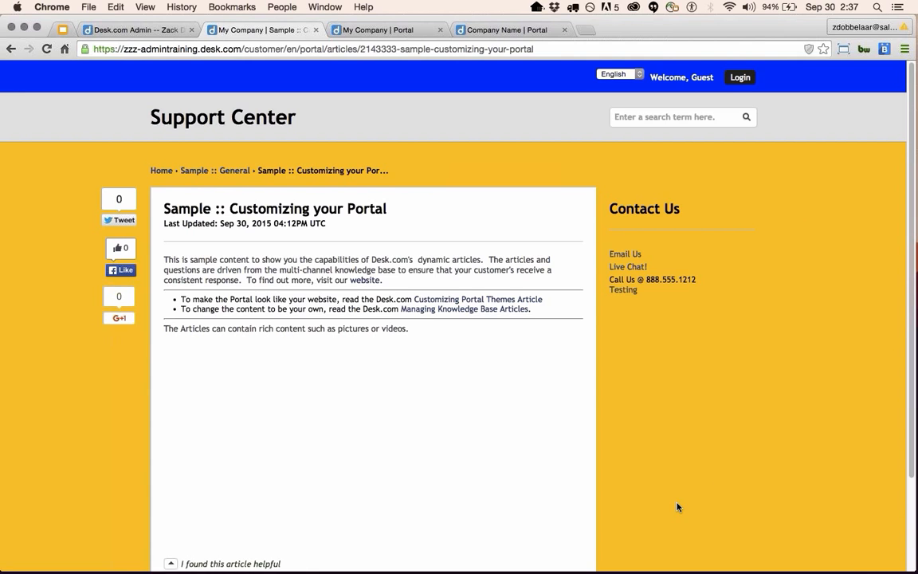
scroll(609, 451, "down", 3)
scroll(609, 452, "up", 3)
Review the Page (Article) and Page (Topic) template code in the theme editor.
left_click(136, 32)
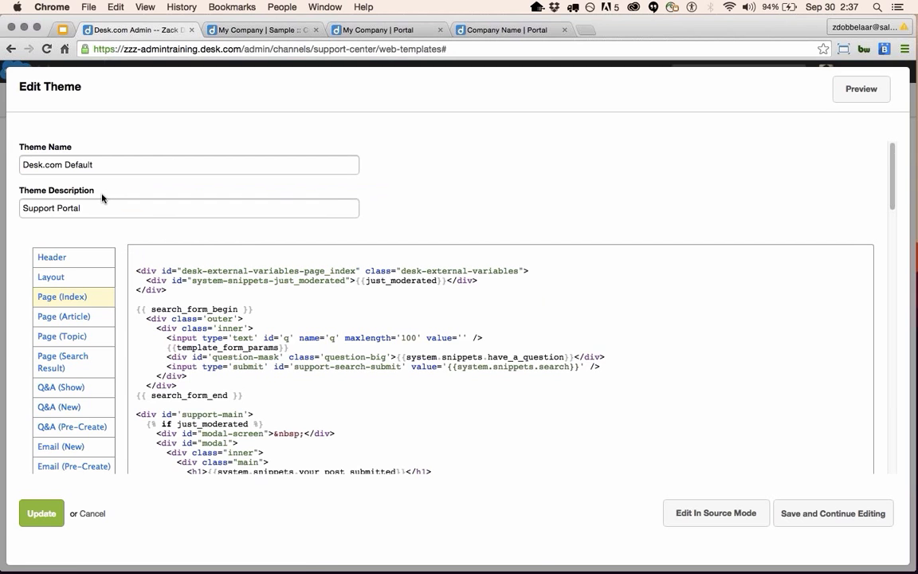
left_click(70, 322)
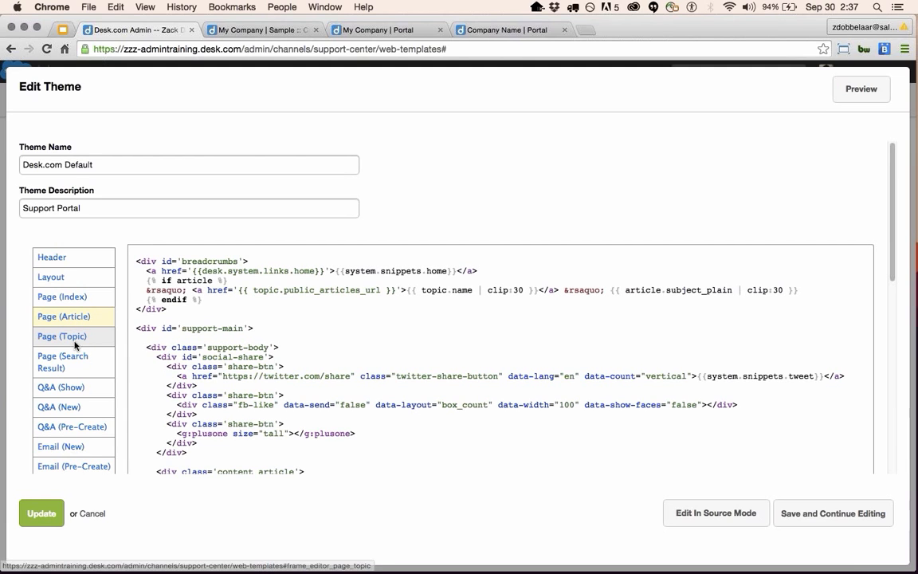
left_click(74, 343)
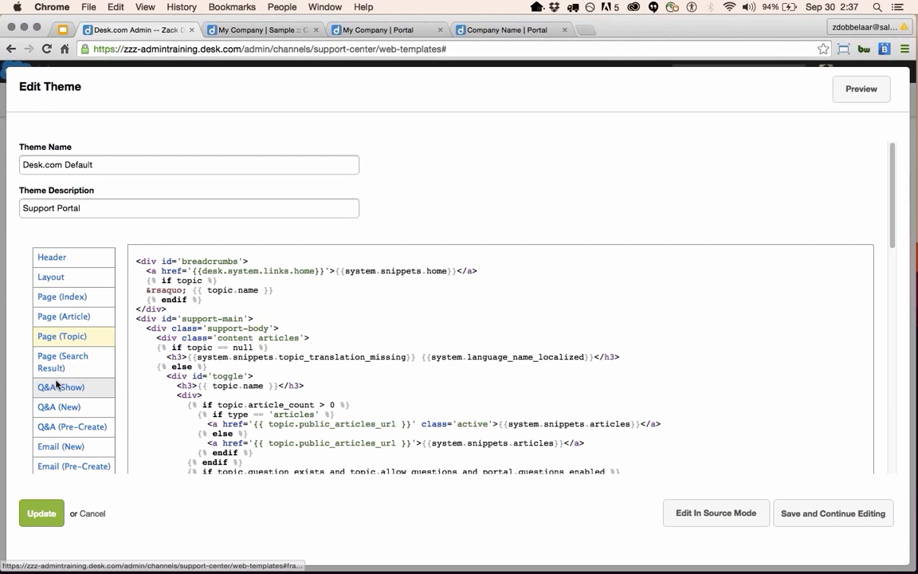
scroll(48, 351, "down", 2)
scroll(45, 337, "down", 2)
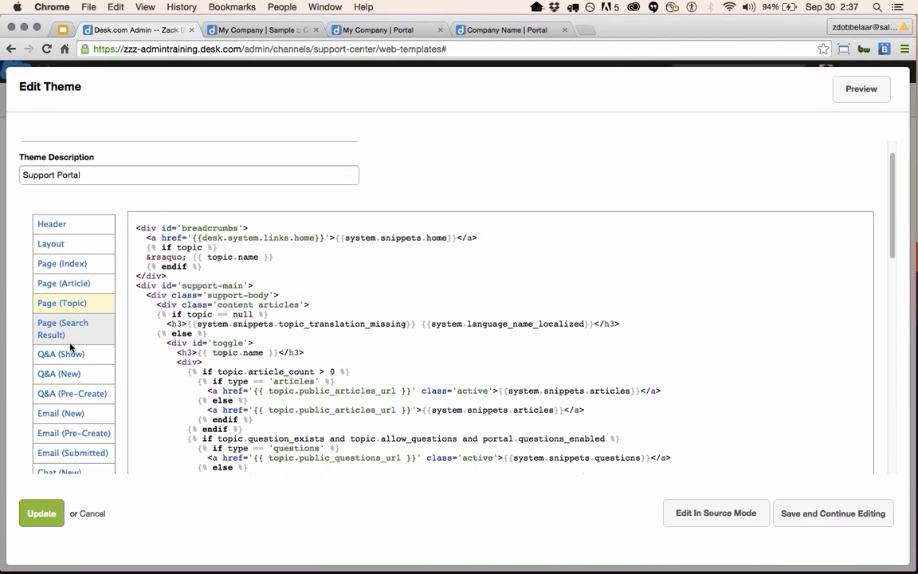
scroll(72, 350, "down", 2)
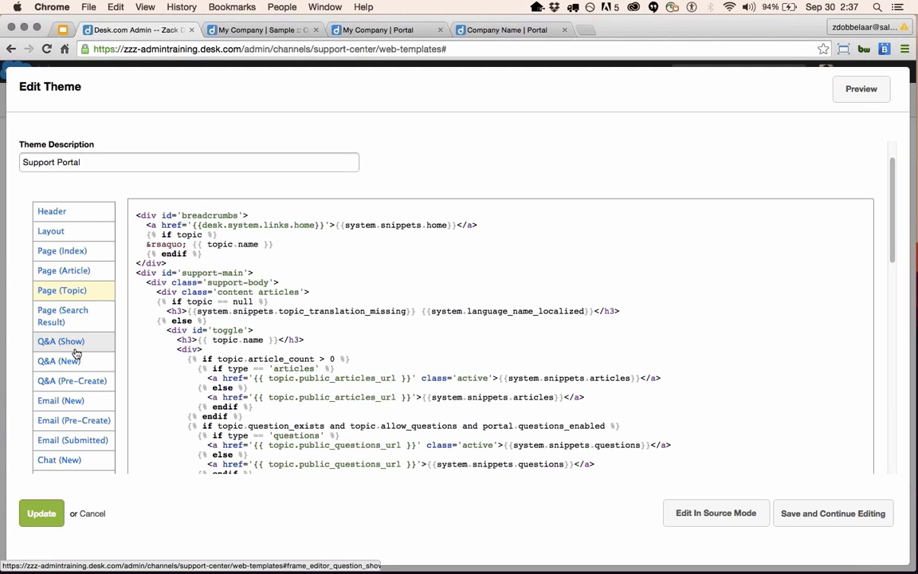
Review the Q&A (Show), Q&A (New) and Q&A (Pre-Create) template code.
left_click(73, 344)
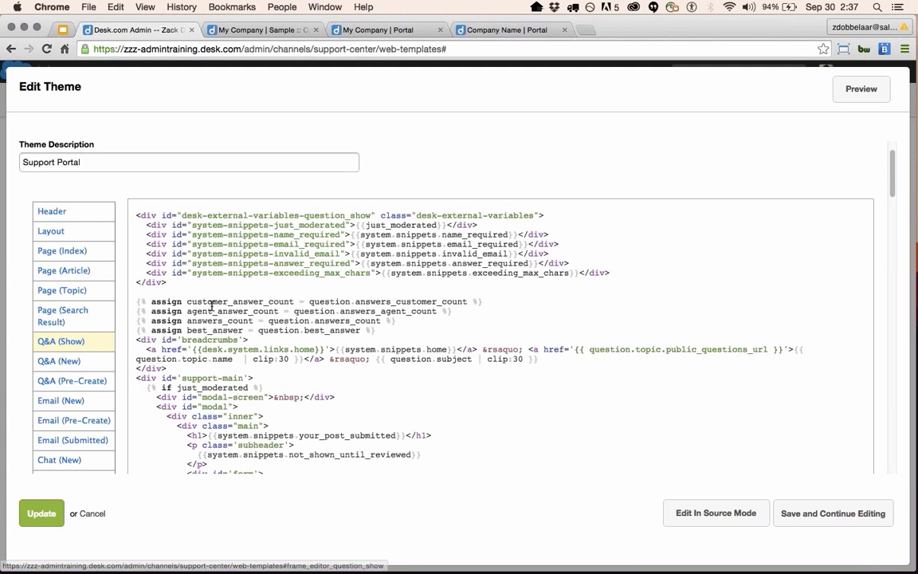
scroll(221, 342, "down", 3)
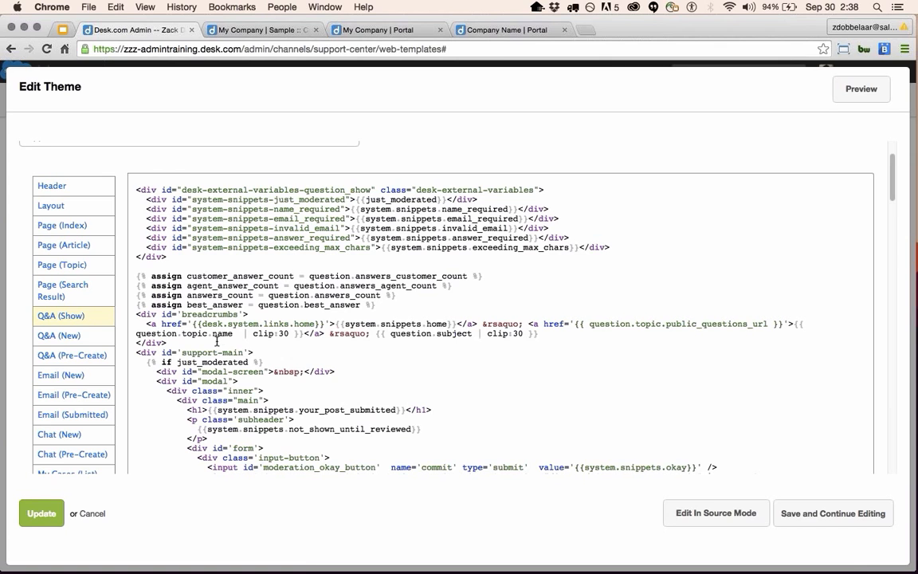
left_click(63, 344)
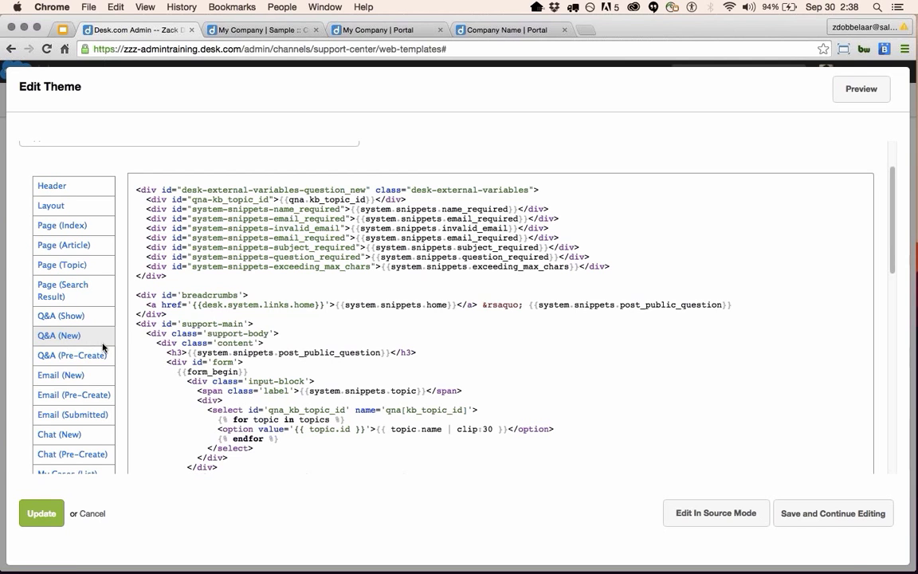
scroll(213, 388, "down", 1)
scroll(188, 346, "down", 1)
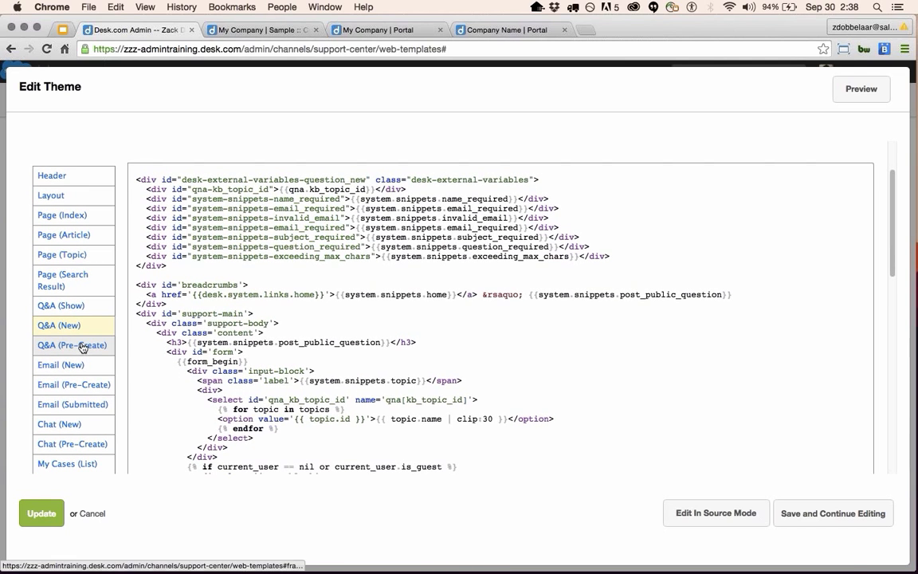
left_click(83, 349)
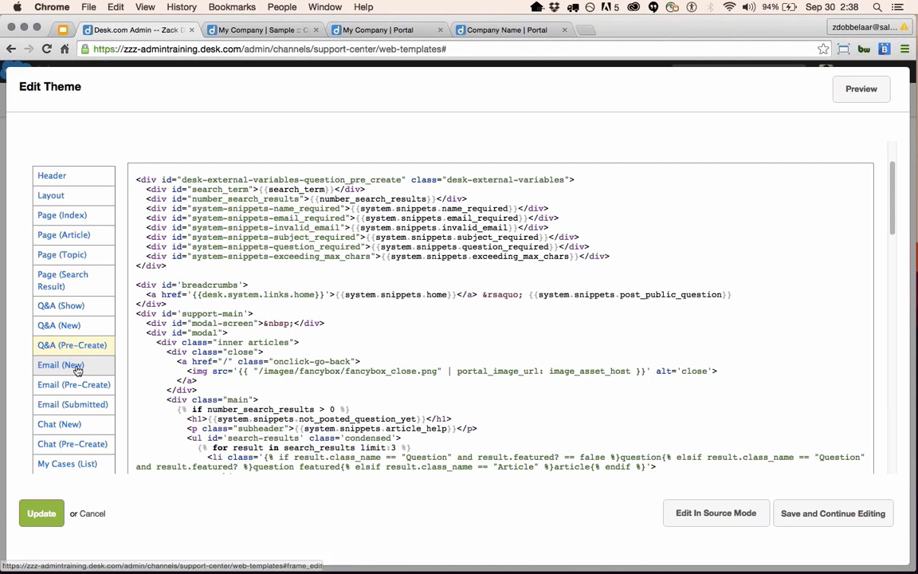
Read through the Email (New), My Cases (List) and My Cases (Detail) template code.
scroll(77, 402, "down", 1)
scroll(85, 342, "down", 1)
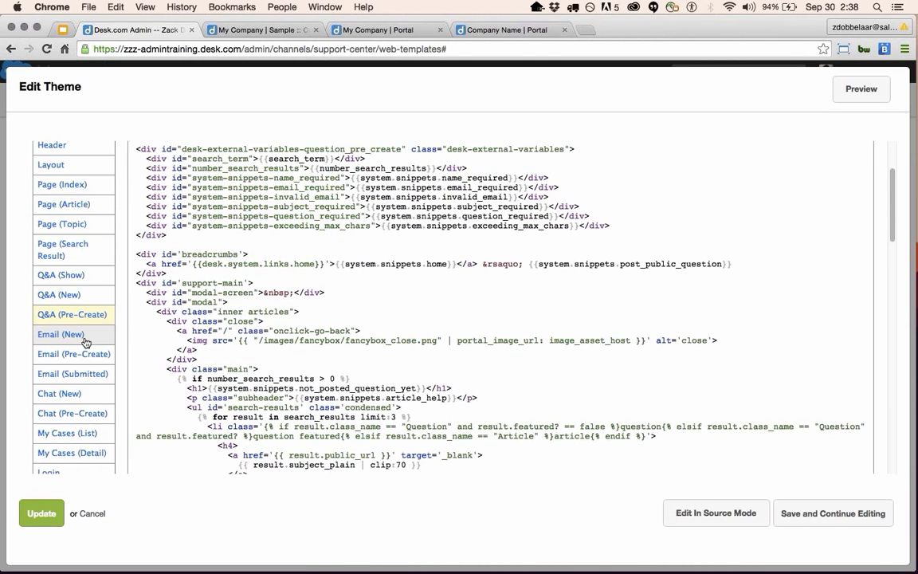
left_click(83, 341)
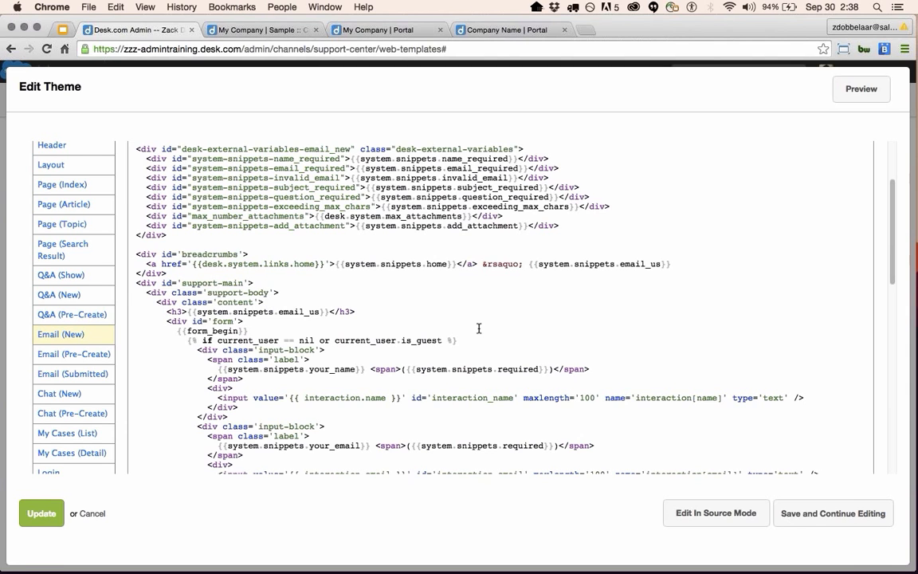
scroll(478, 337, "down", 1)
scroll(478, 337, "down", 5)
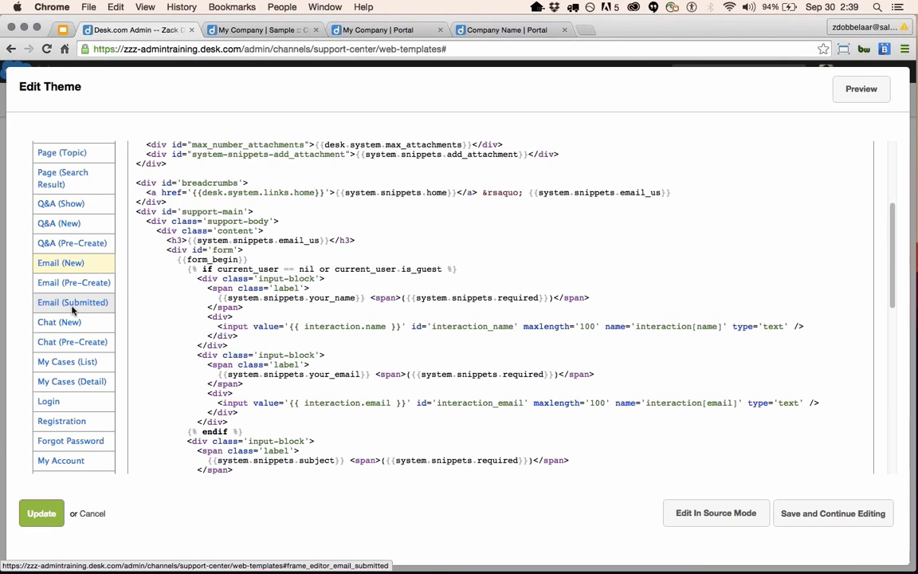
scroll(91, 404, "down", 1)
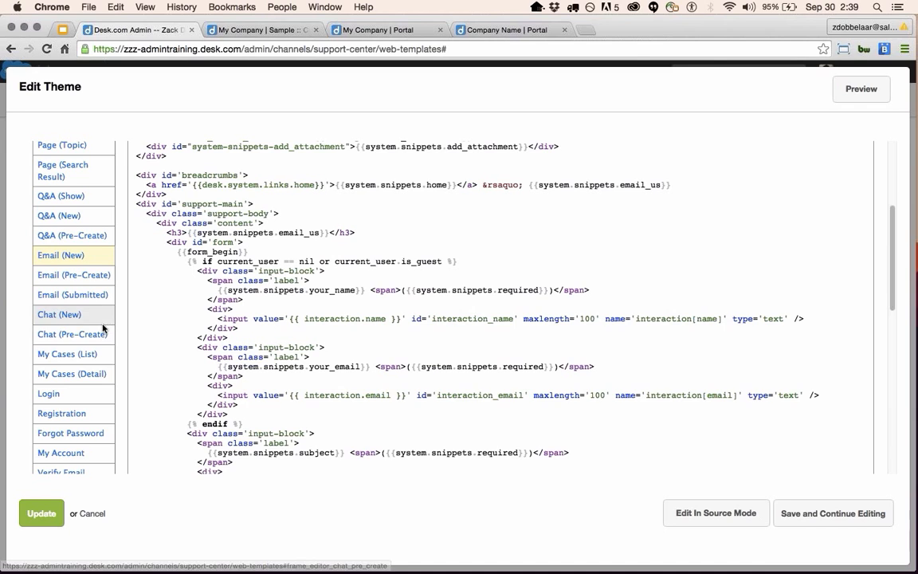
scroll(88, 338, "down", 1)
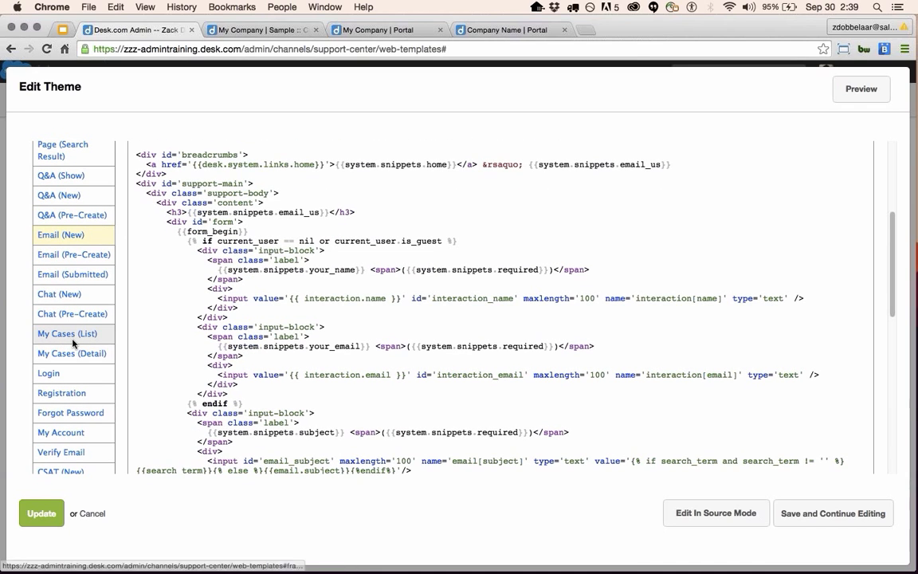
left_click(72, 342)
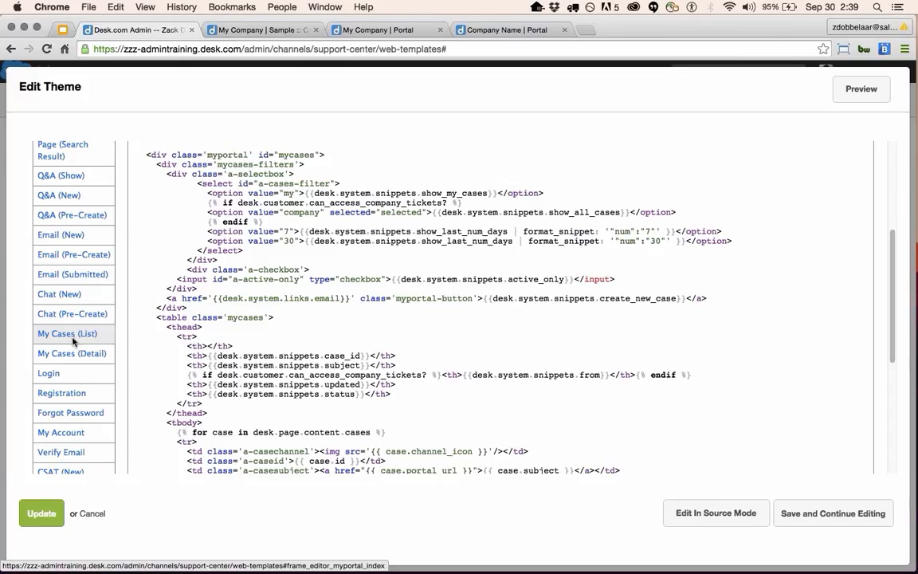
left_click(70, 356)
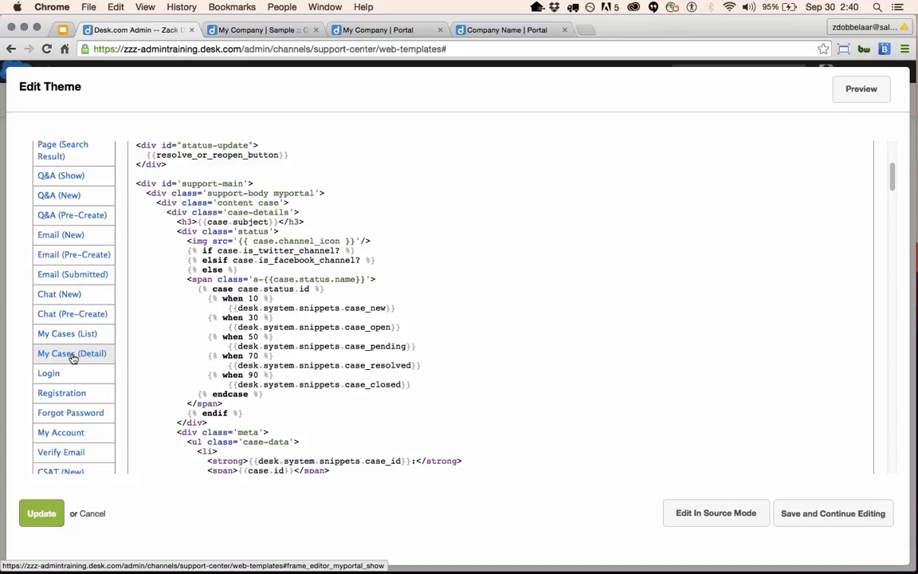
Reload the My Cases (Detail) template and read through the Login template code.
left_click(72, 359)
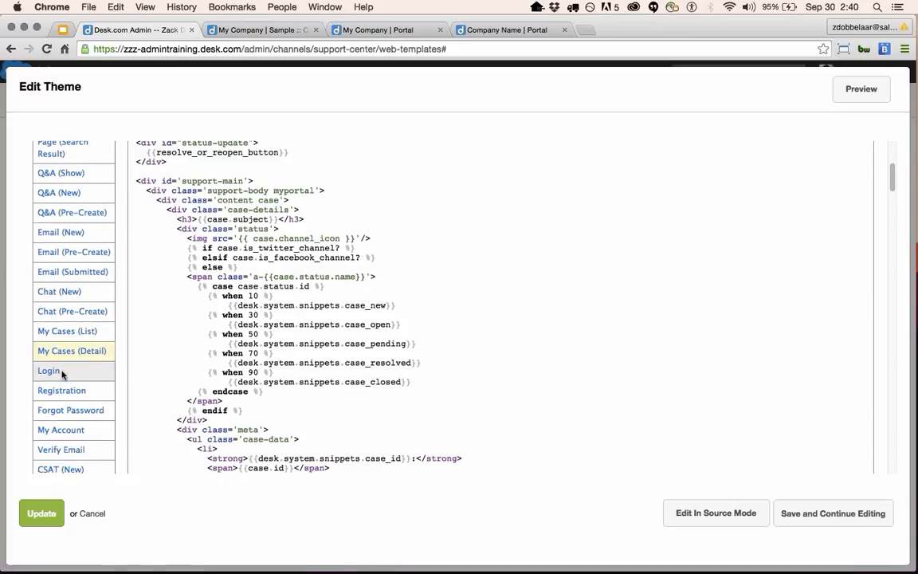
left_click(48, 371)
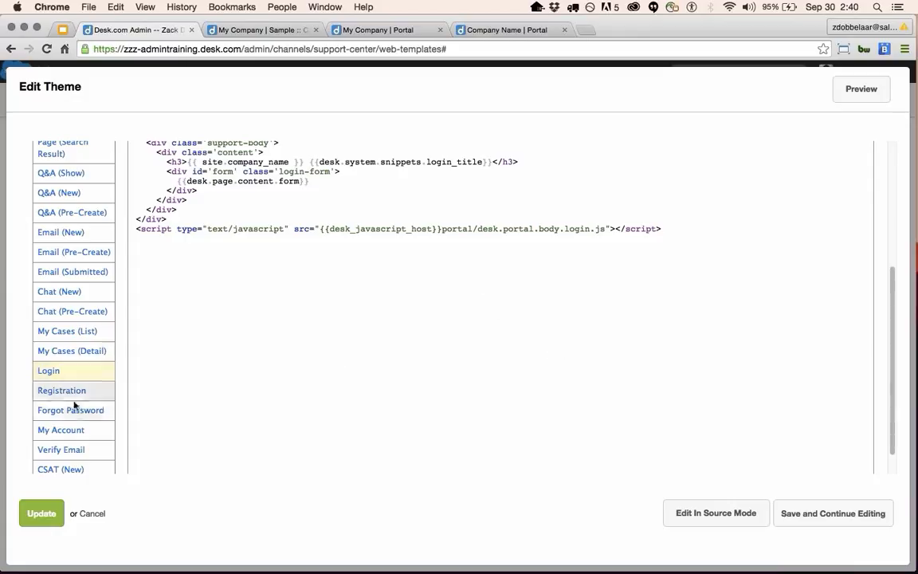
scroll(58, 404, "down", 1)
scroll(58, 403, "down", 3)
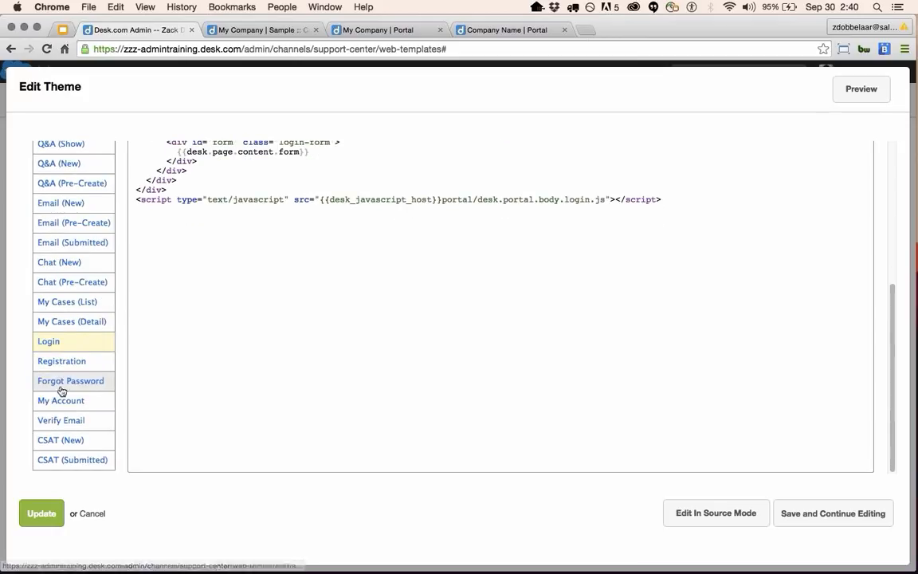
Step through the Registration and Forgot Password templates to the My Account template code.
left_click(69, 366)
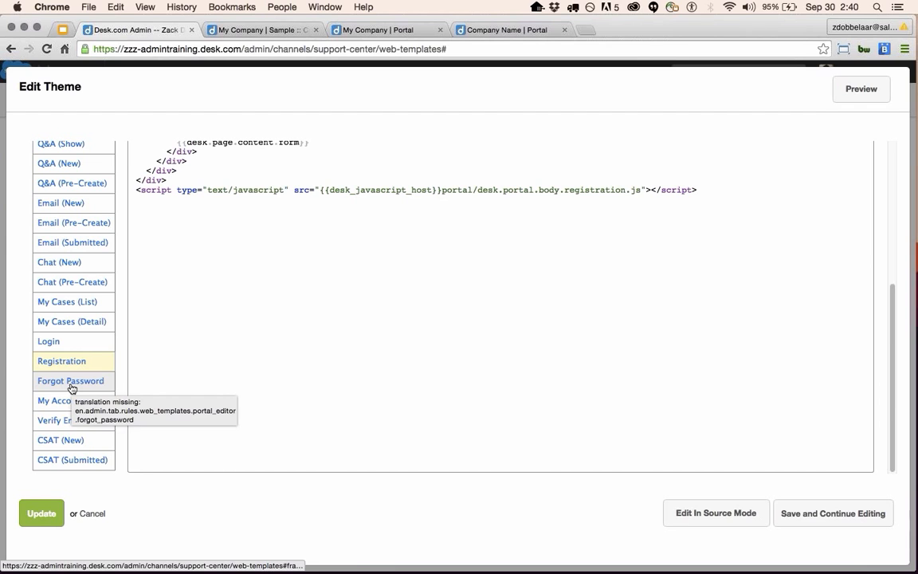
scroll(223, 344, "up", 5)
scroll(226, 357, "down", 5)
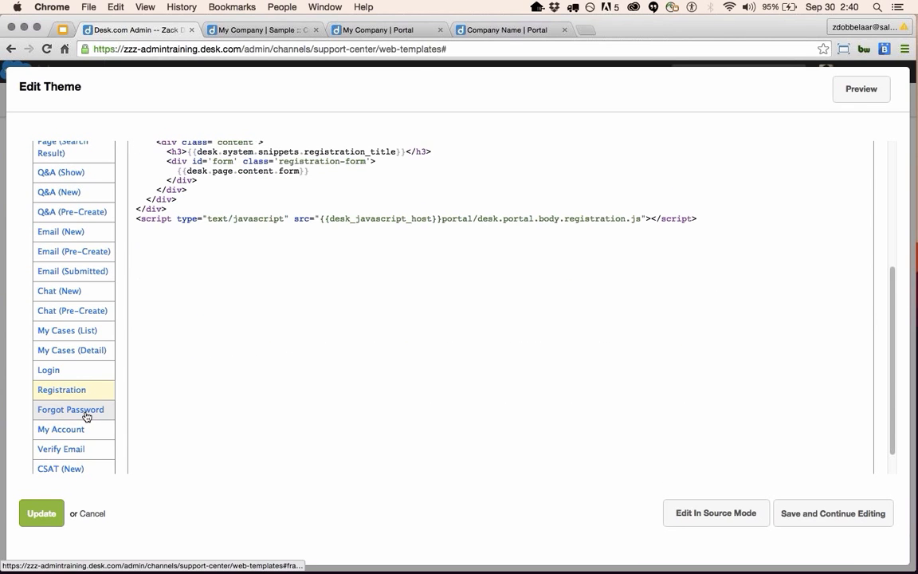
left_click(86, 415)
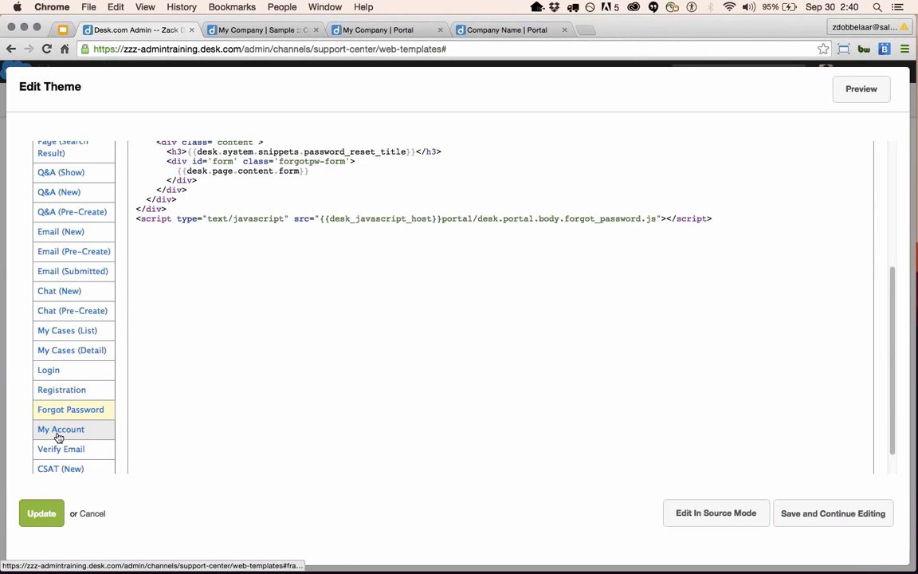
left_click(58, 436)
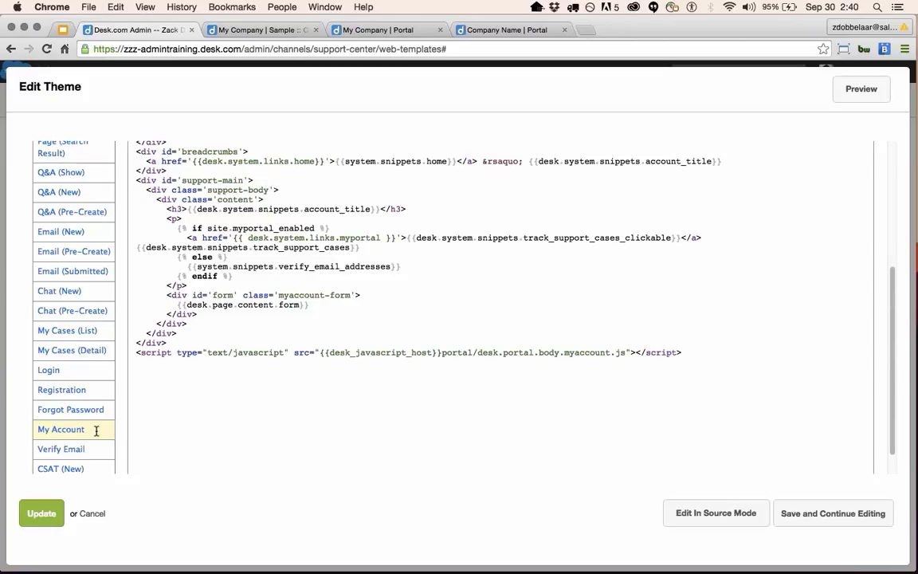
scroll(147, 405, "down", 2)
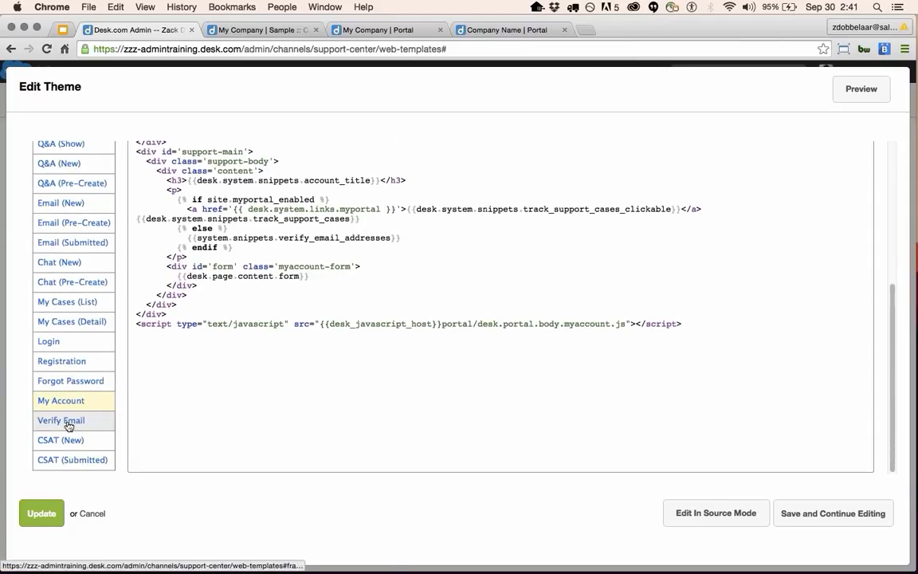
View Verify Email, CSAT (New) and CSAT (Submitted), selecting the customer_feedback_completed snippet.
left_click(68, 426)
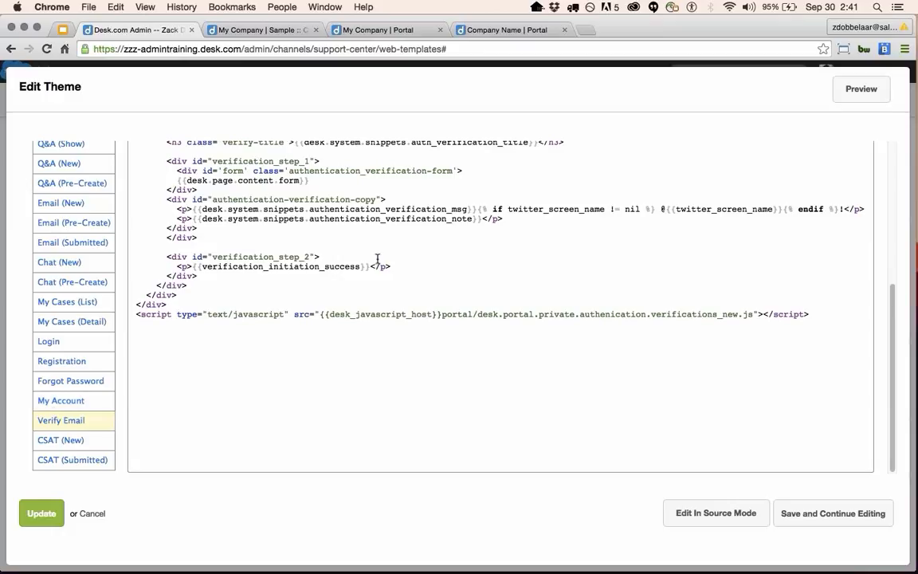
left_click(82, 443)
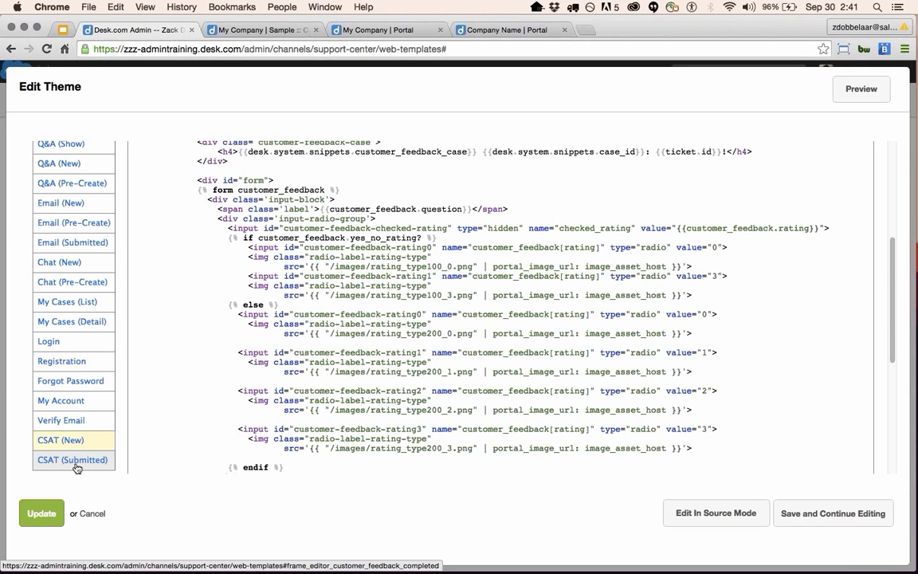
left_click(76, 466)
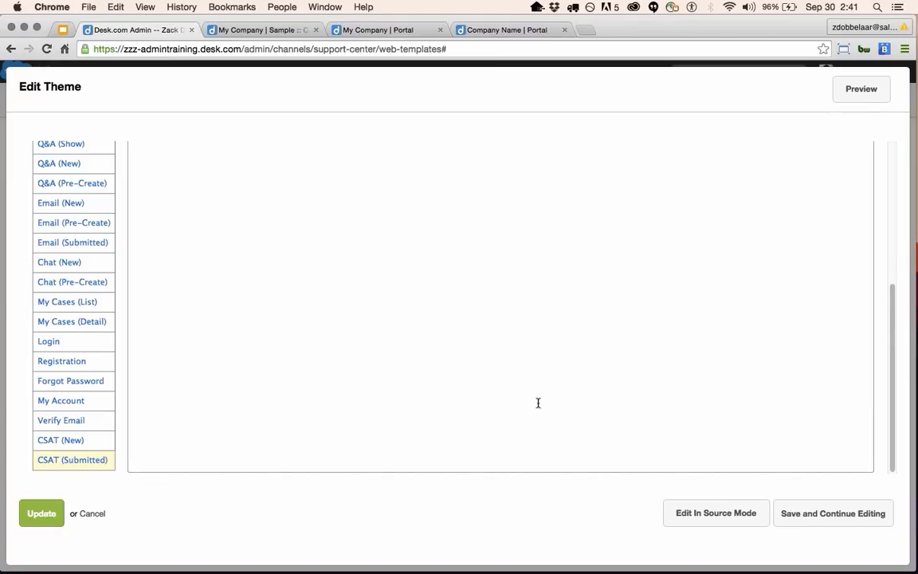
scroll(538, 403, "up", 5)
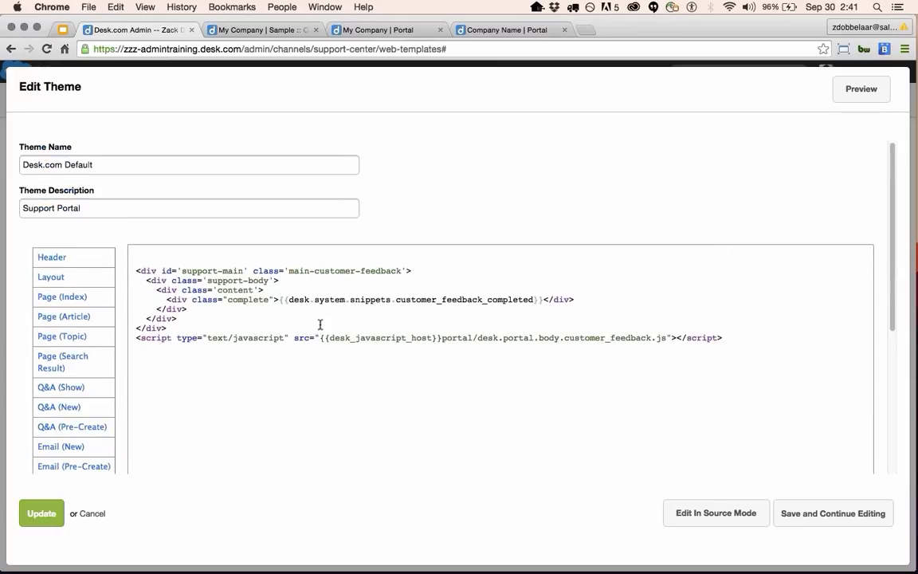
left_click_drag(292, 300, 539, 301)
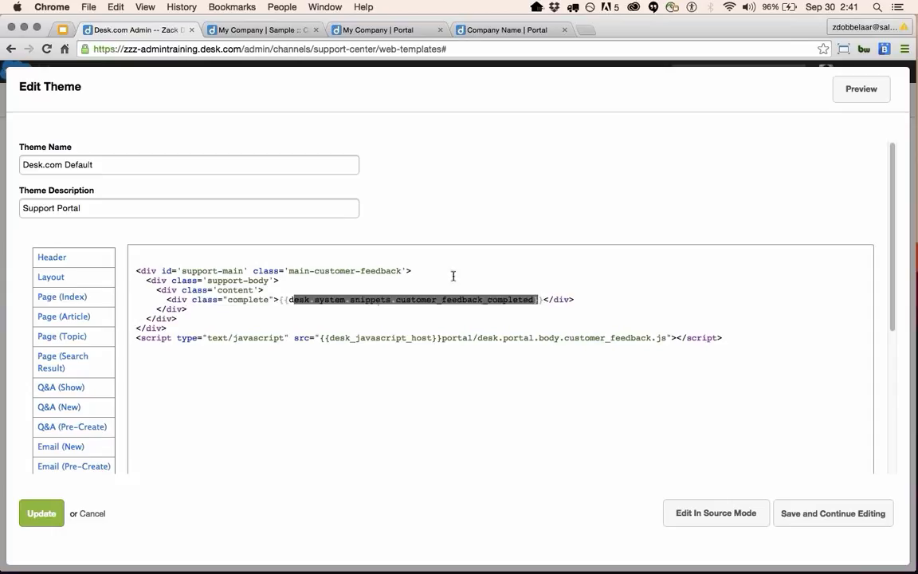
left_click(120, 524)
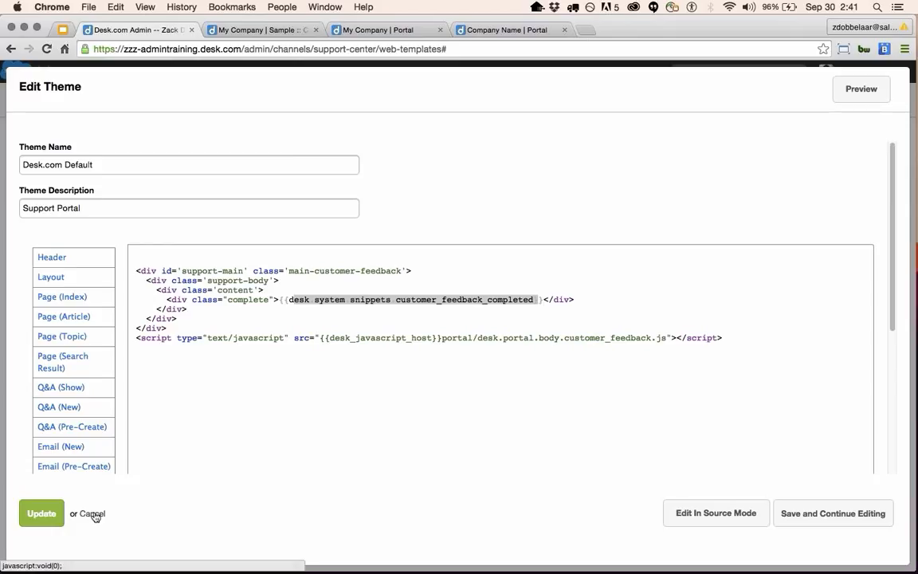
Cancel the Default theme editor and open the Responsive Theme, cancelling and reopening it once.
left_click(93, 514)
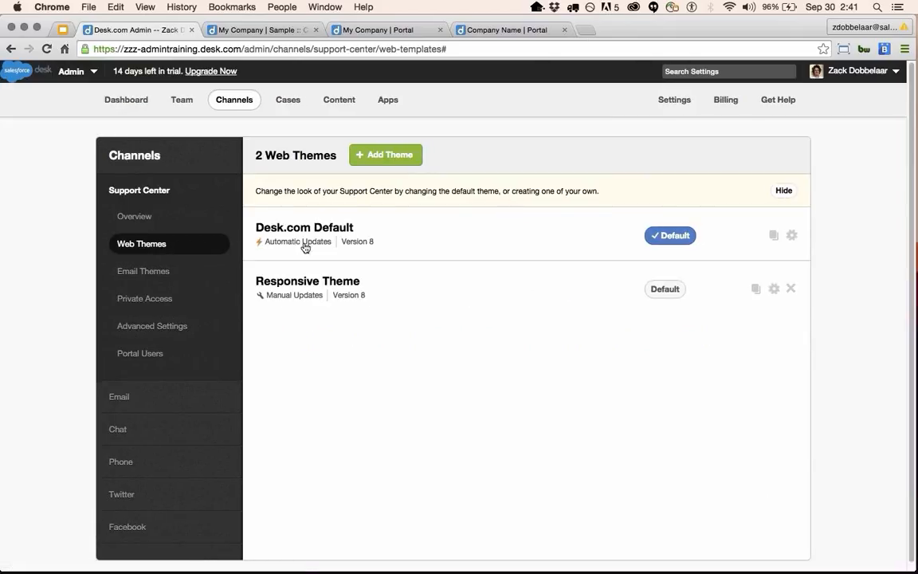
left_click(315, 289)
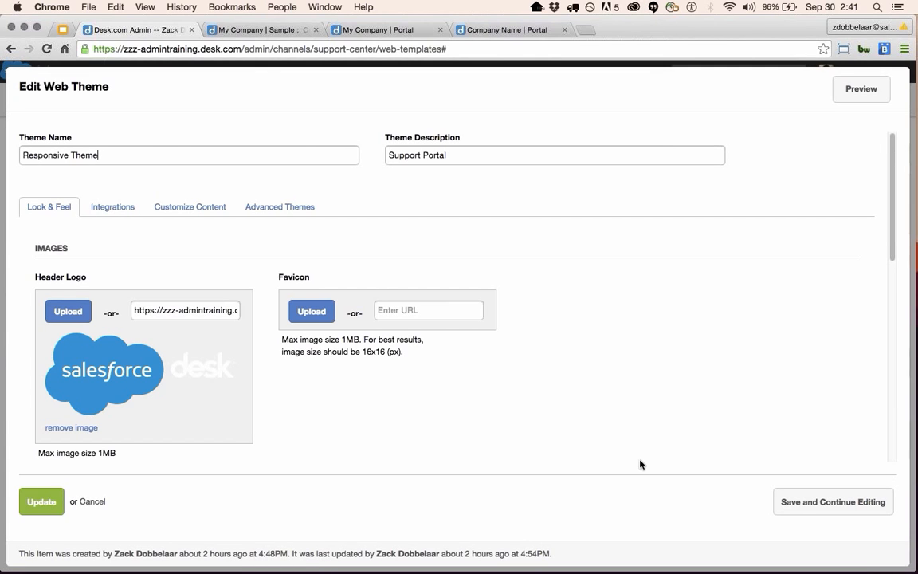
left_click(93, 510)
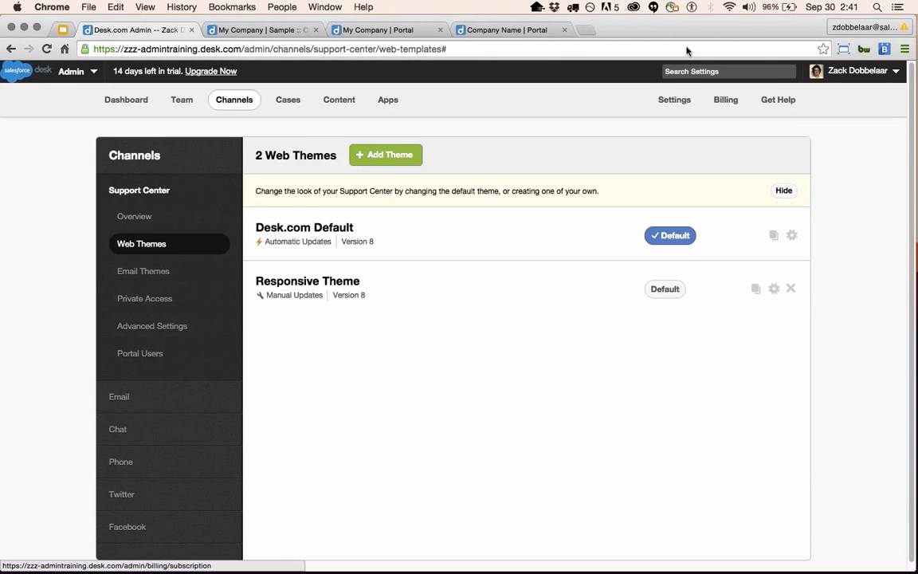
left_click(322, 281)
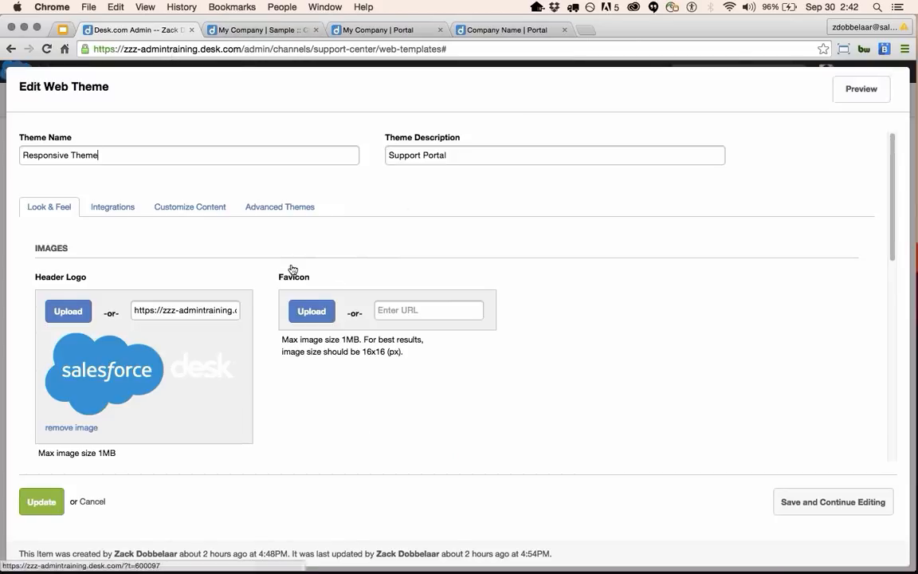
Open the Responsive Theme in Edit In Source Mode and scroll through its header, style and body code.
left_click(303, 212)
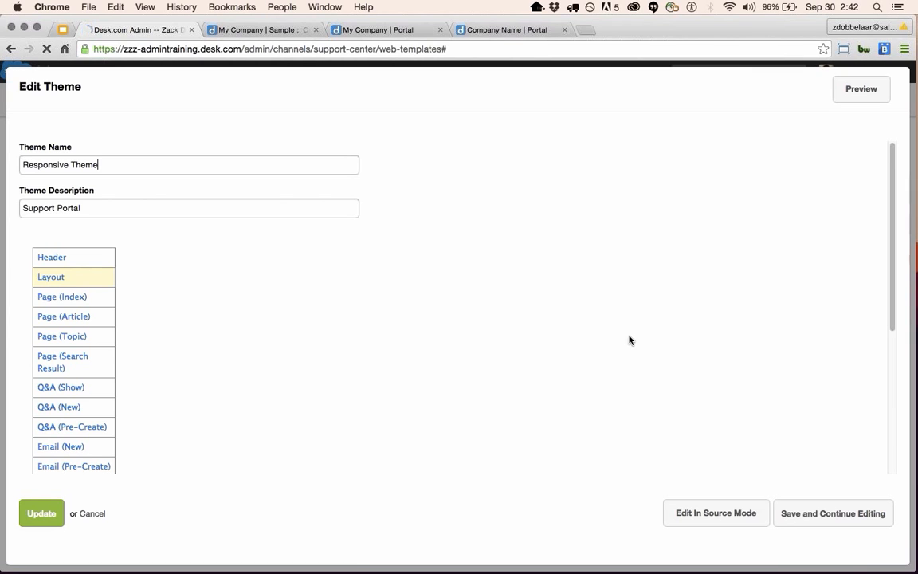
left_click(715, 513)
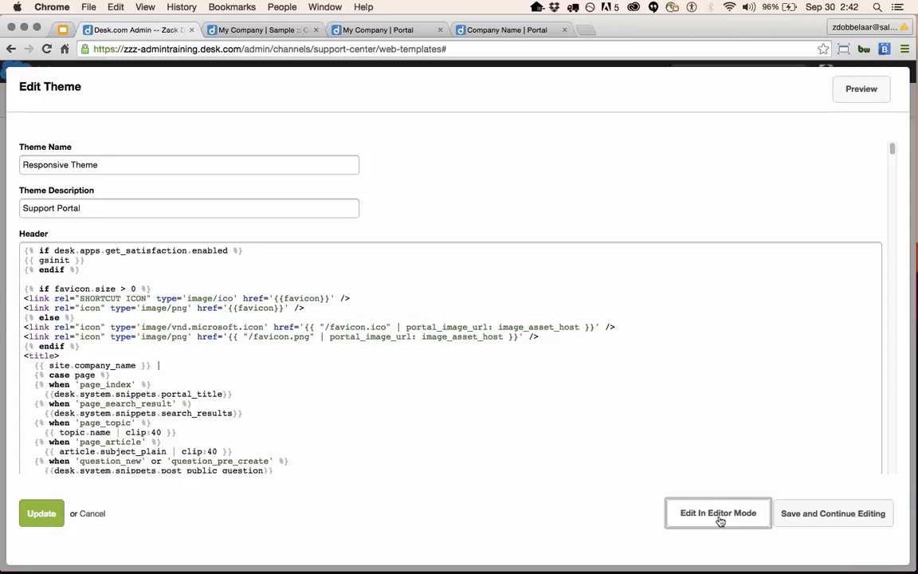
scroll(368, 354, "down", 1)
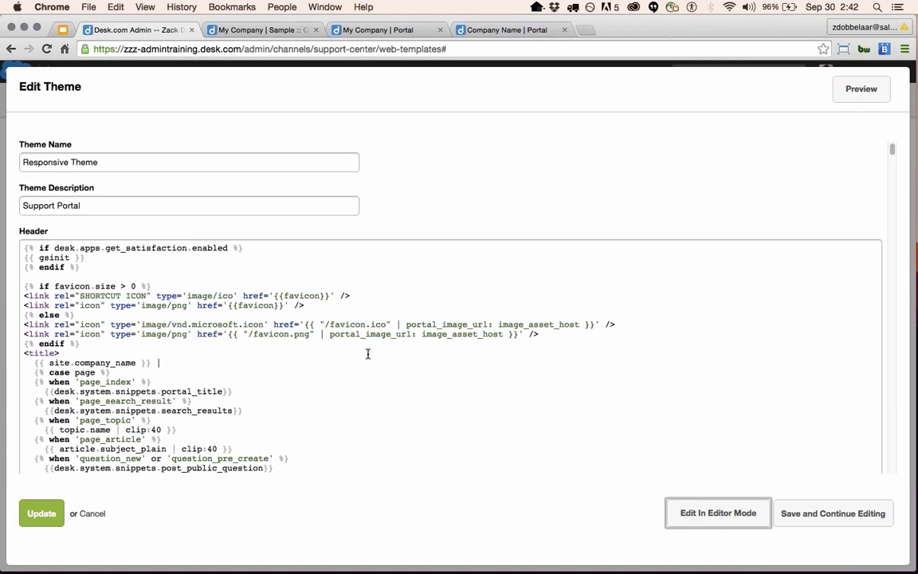
scroll(368, 353, "down", 2)
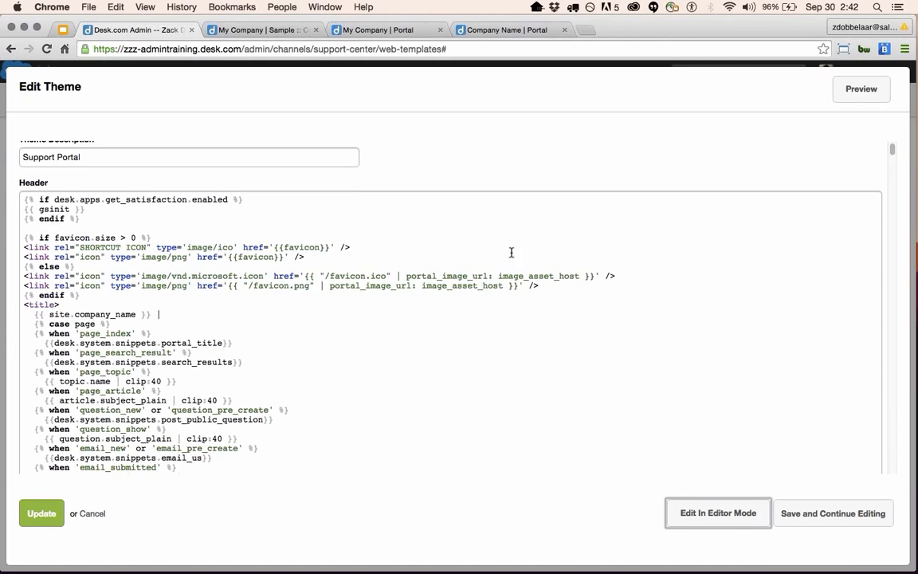
scroll(227, 267, "down", 2)
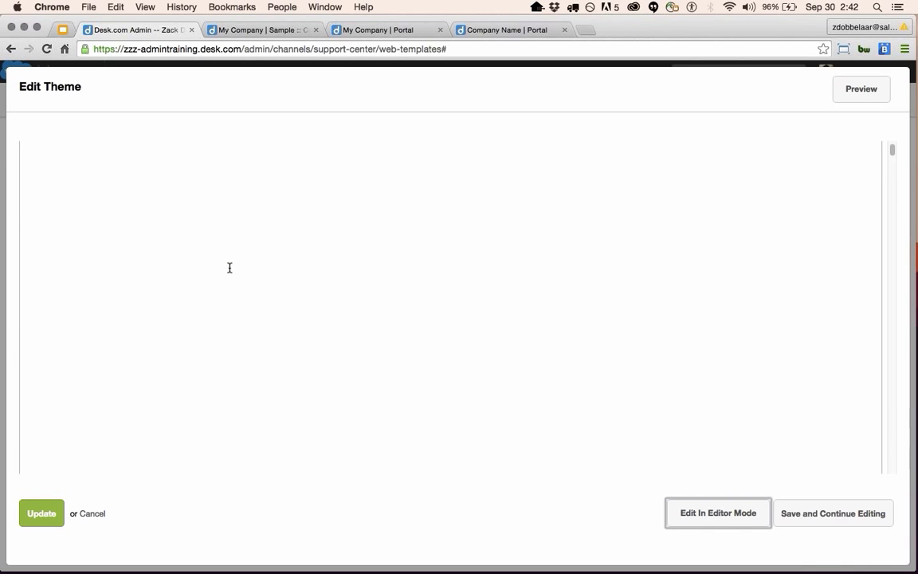
scroll(334, 239, "up", 10)
scroll(329, 253, "down", 10)
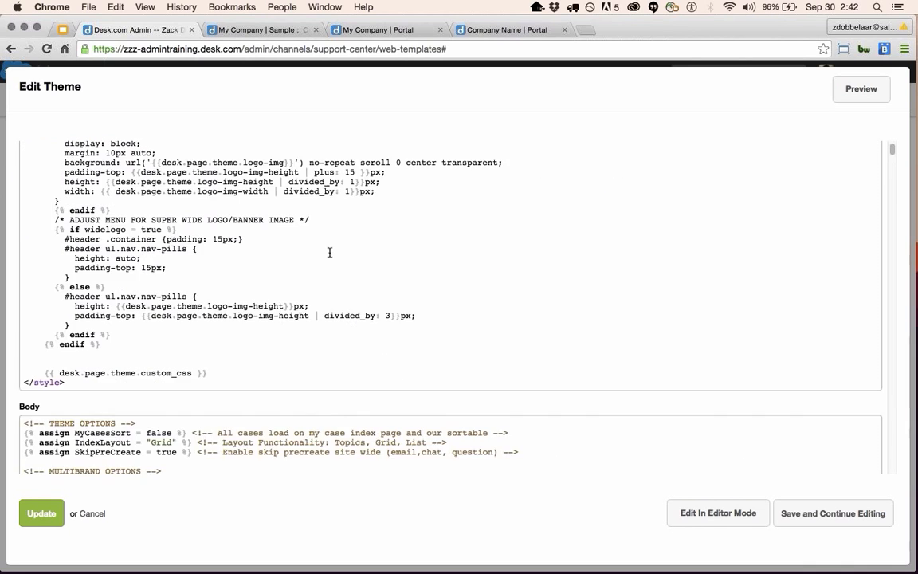
scroll(327, 253, "up", 2)
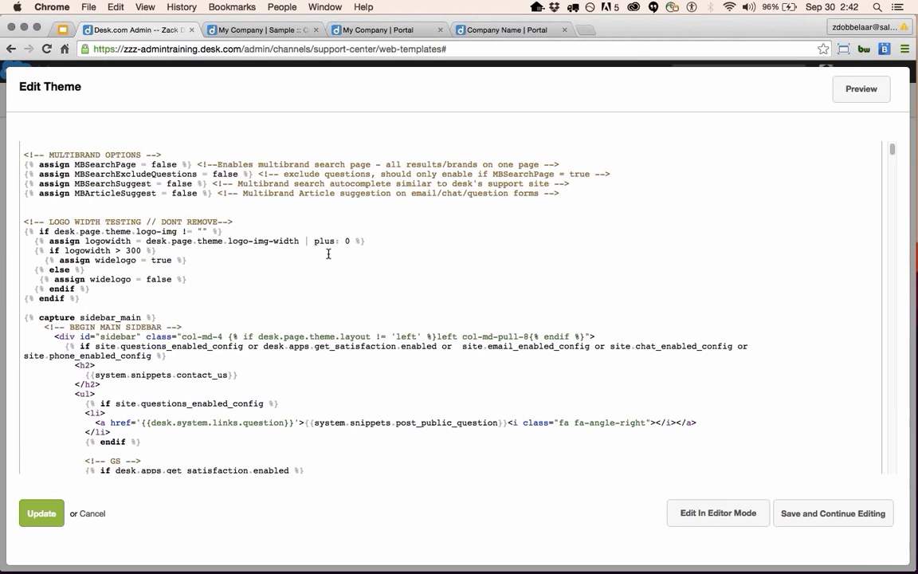
scroll(328, 350, "up", 5)
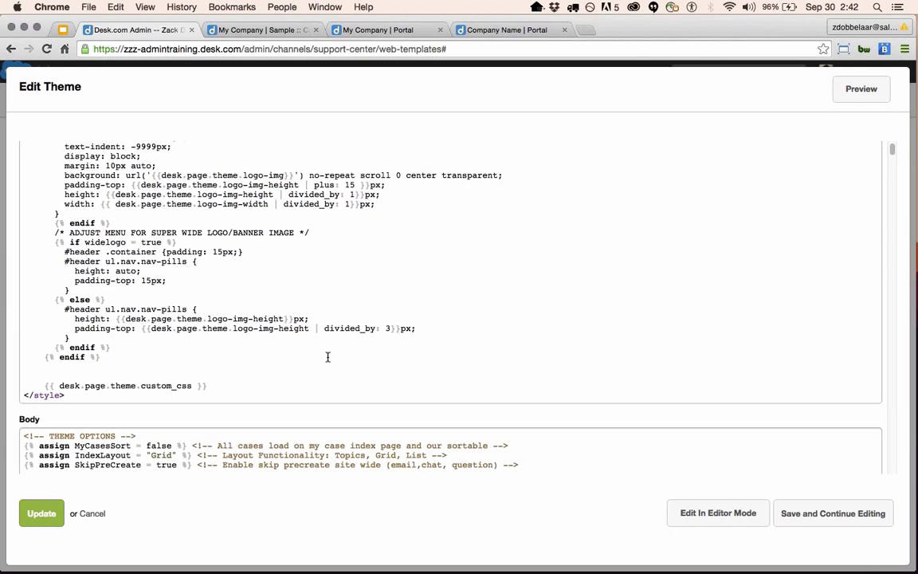
scroll(333, 363, "down", 15)
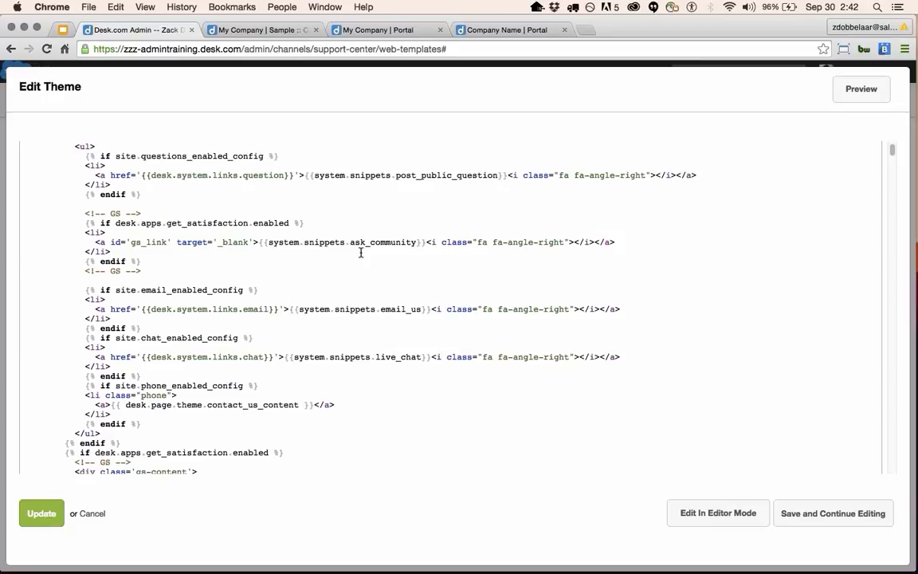
scroll(322, 404, "up", 1)
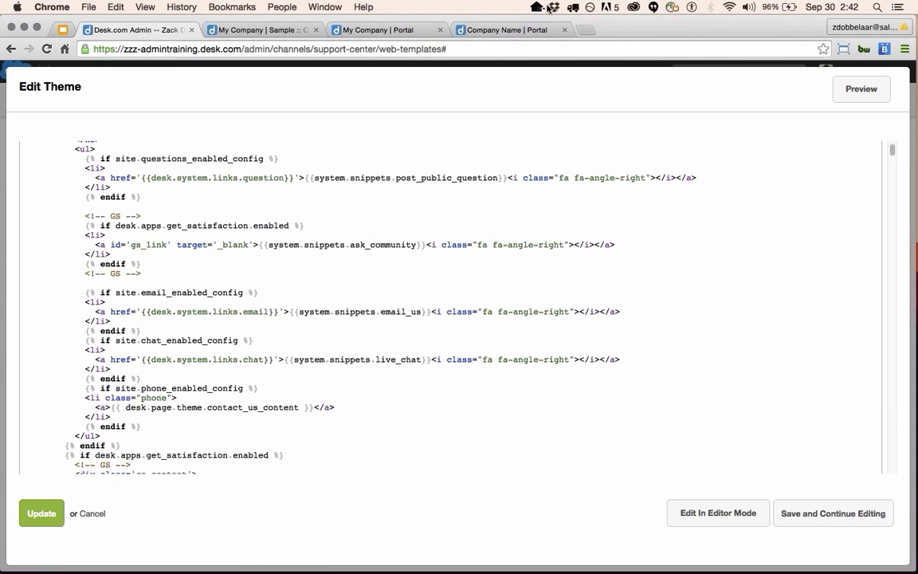
scroll(705, 442, "up", 10)
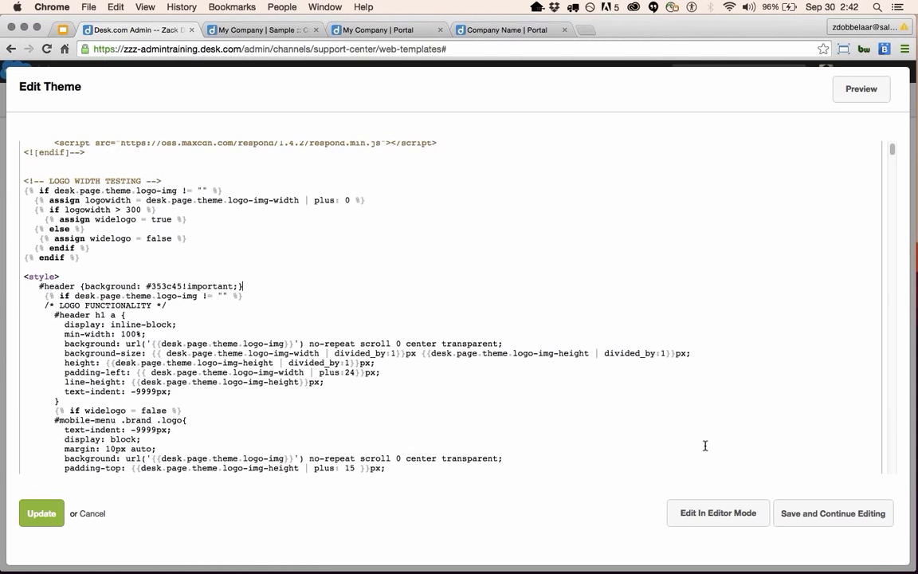
Close the source editor unsaved, reopen Responsive Theme's Advanced Themes, then view the Customizing your Portal article.
left_click(94, 513)
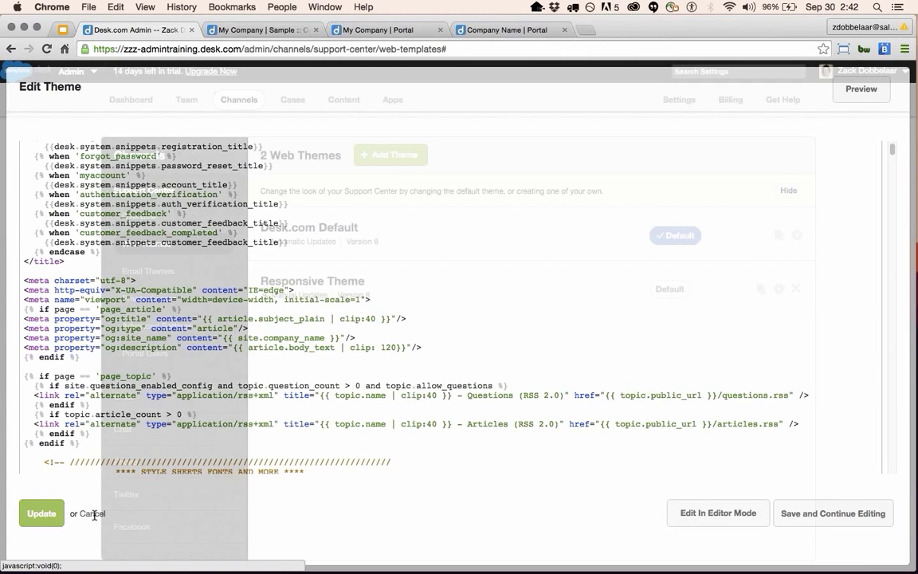
left_click(320, 281)
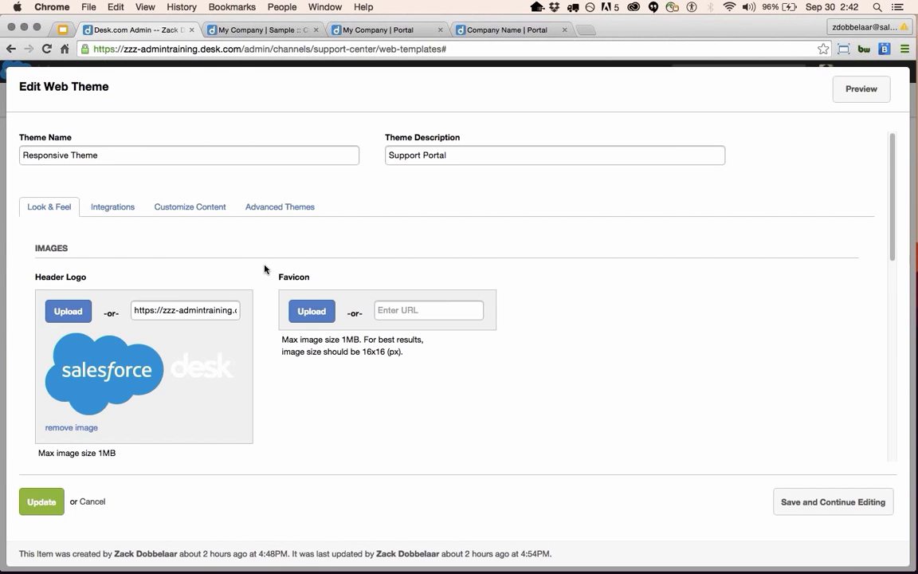
left_click(330, 212)
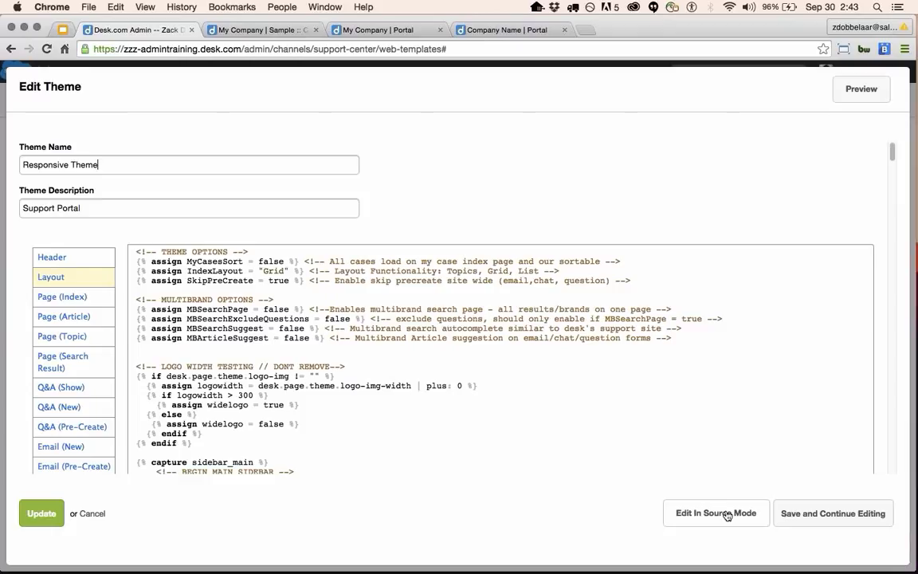
left_click(258, 31)
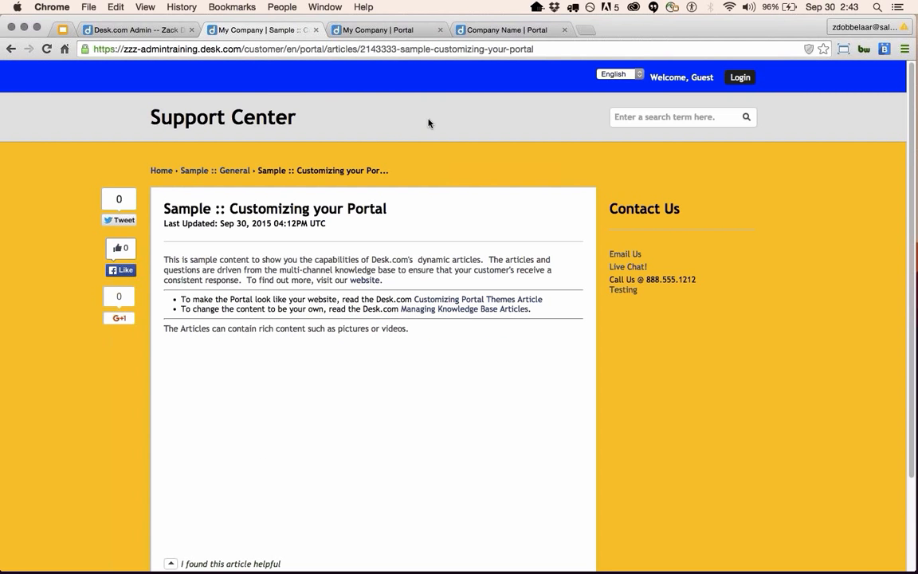
Narrow the browser to preview the live portal home page's mobile layout.
left_click(367, 32)
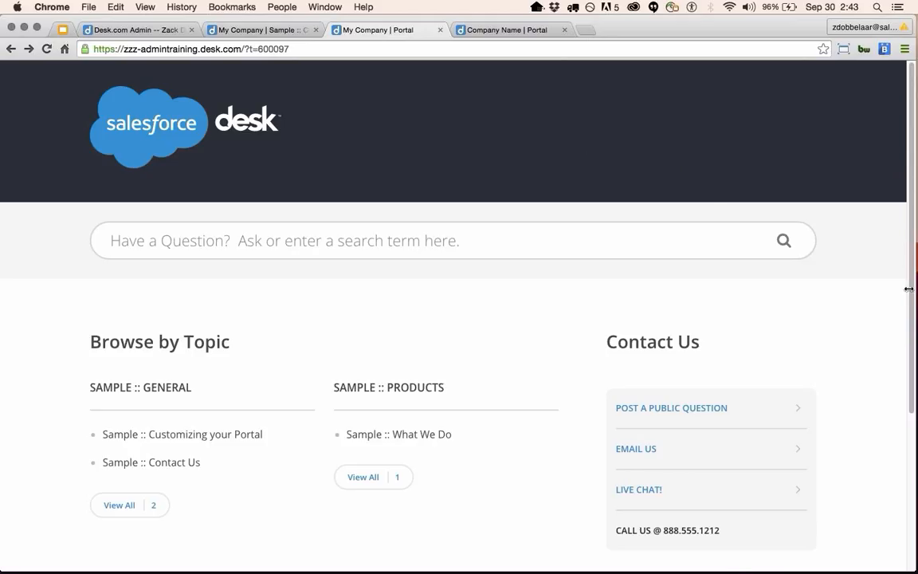
left_click_drag(915, 290, 532, 286)
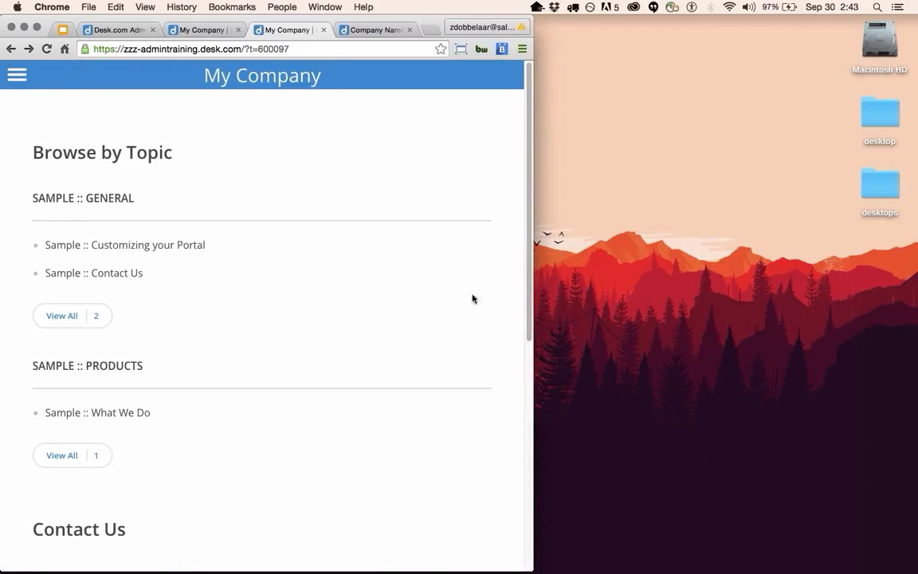
left_click_drag(529, 279, 2, 195)
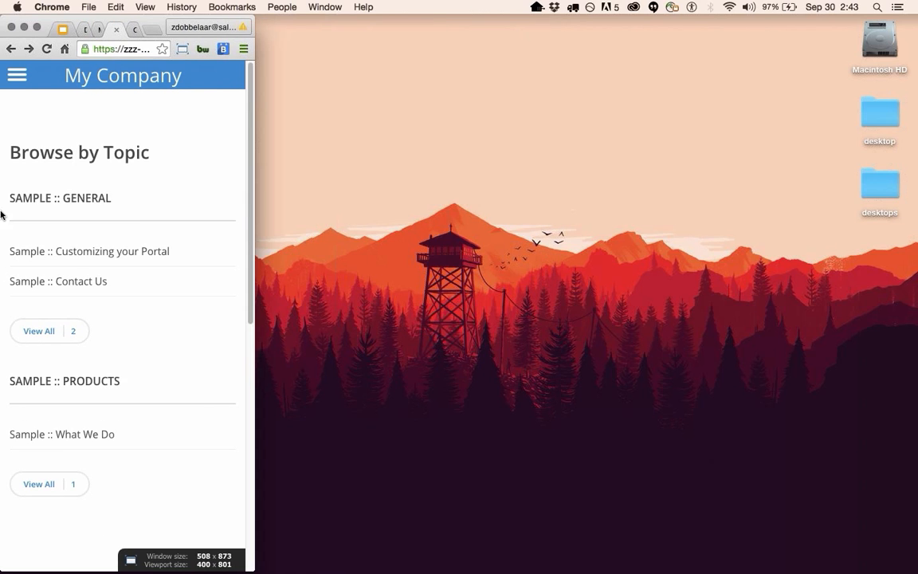
Search 'sample' from the mobile sidebar menu, close it, and restore full desktop width.
left_click(17, 76)
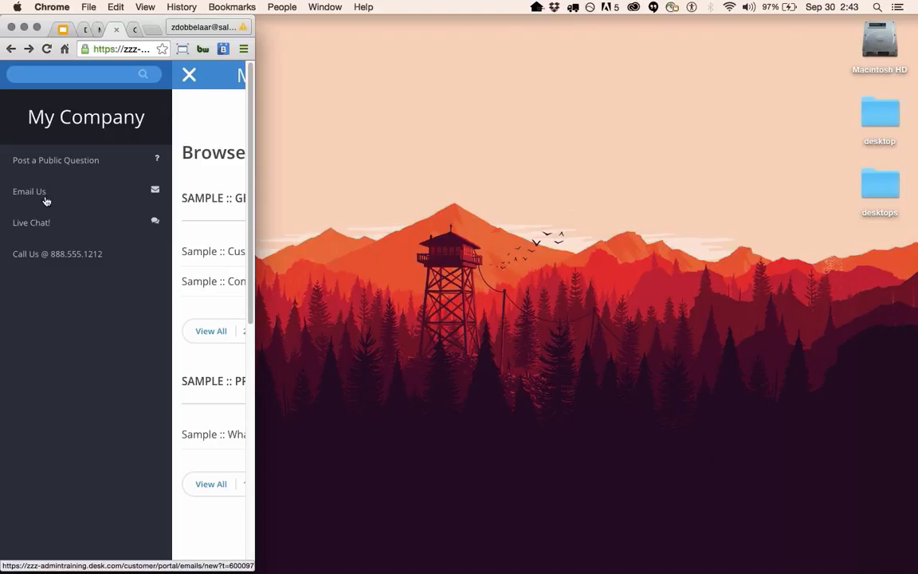
left_click(105, 78)
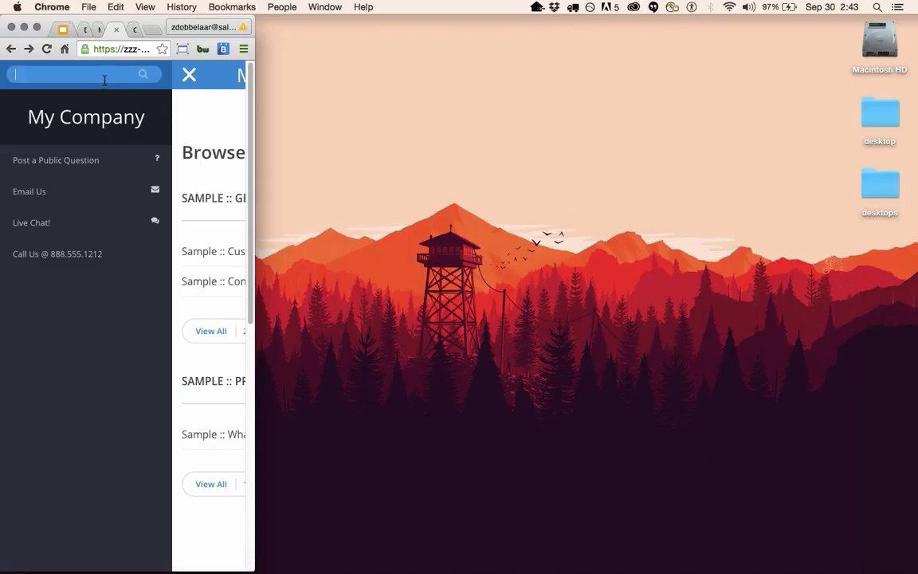
type("sample")
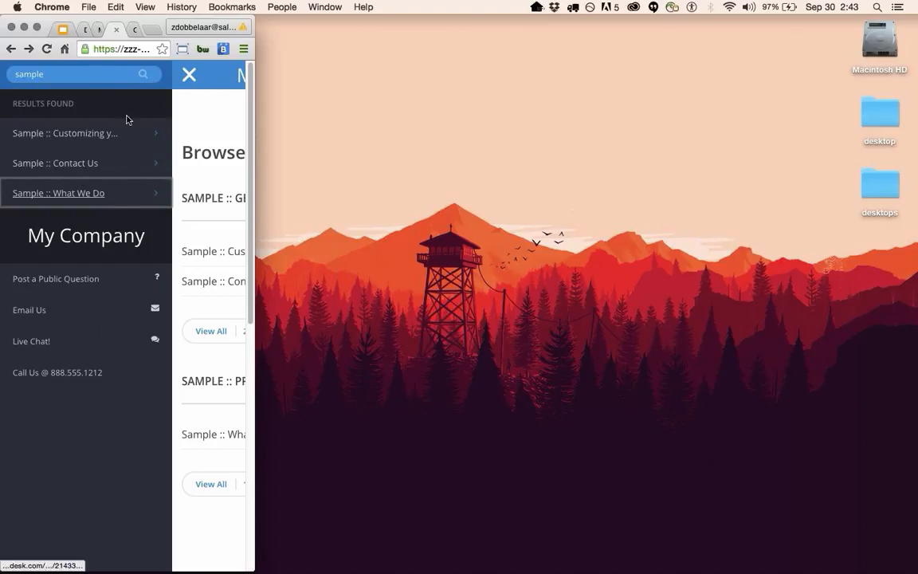
left_click(185, 74)
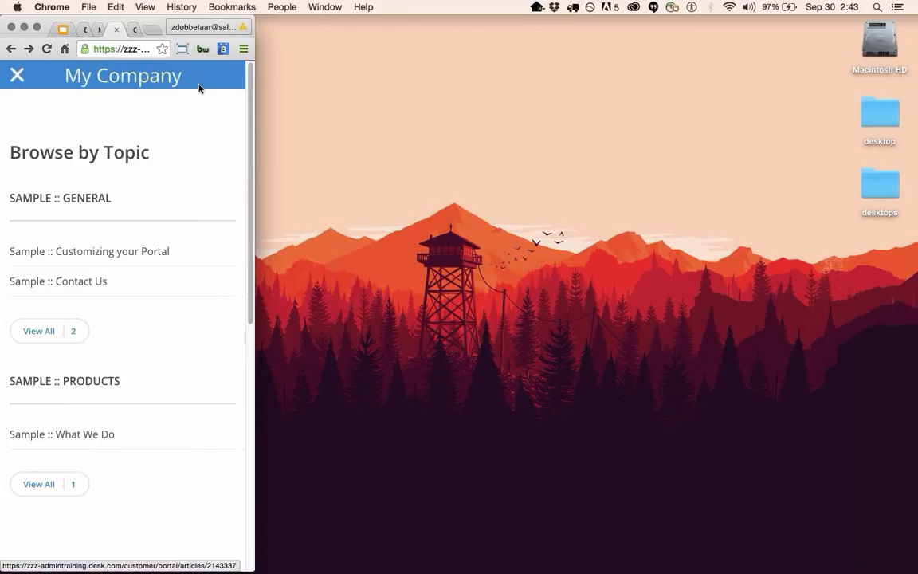
double_click(257, 330)
Open the Sample :: General articles list and preview it at phone width, then restore it.
scroll(119, 478, "down", 1)
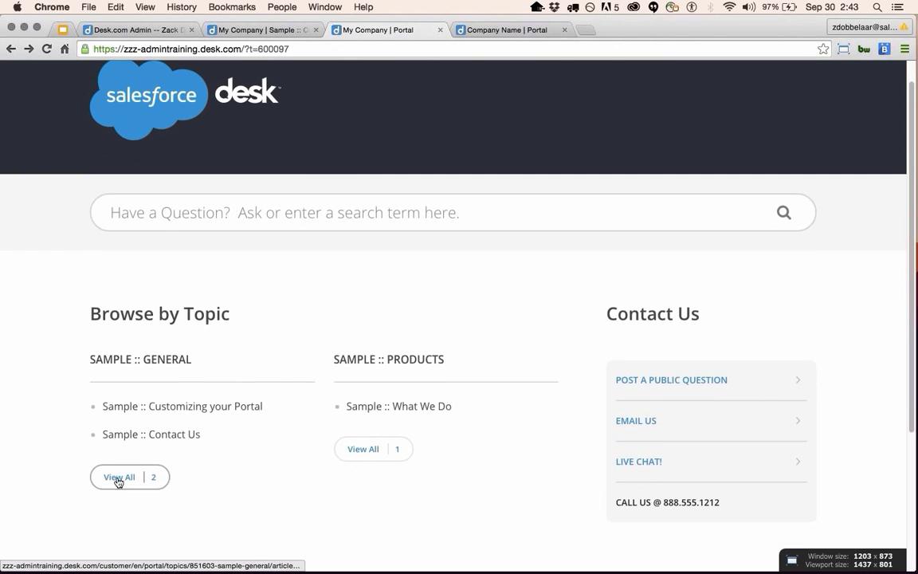
left_click(118, 478)
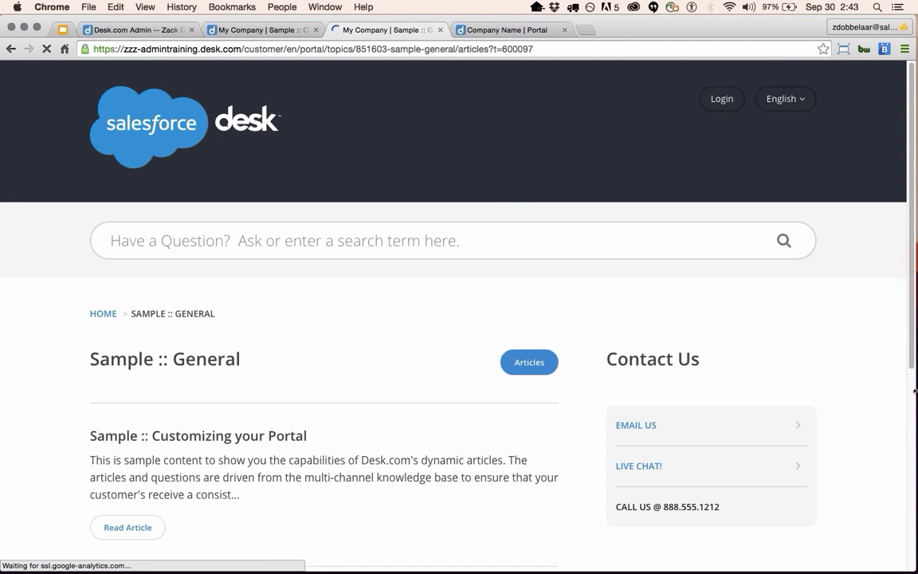
left_click_drag(915, 391, 84, 330)
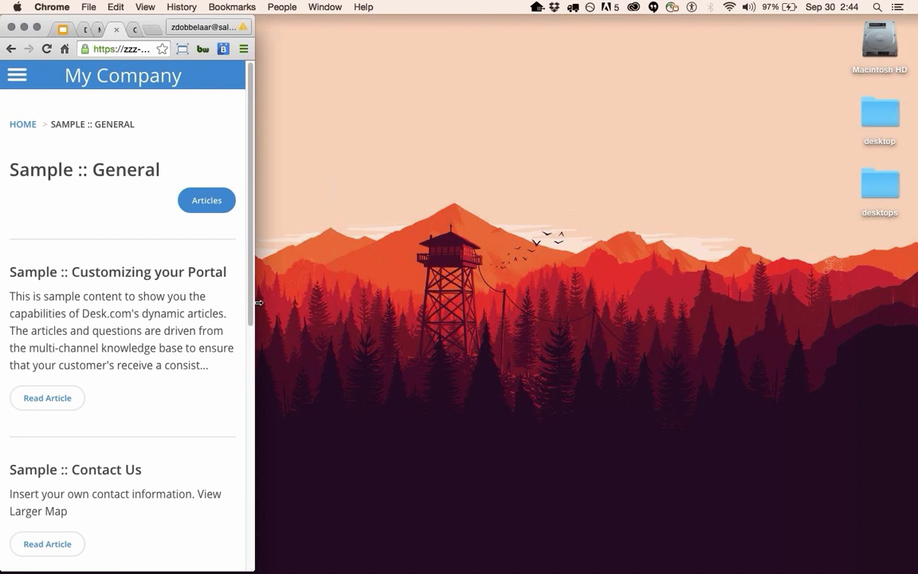
left_click_drag(259, 303, 914, 349)
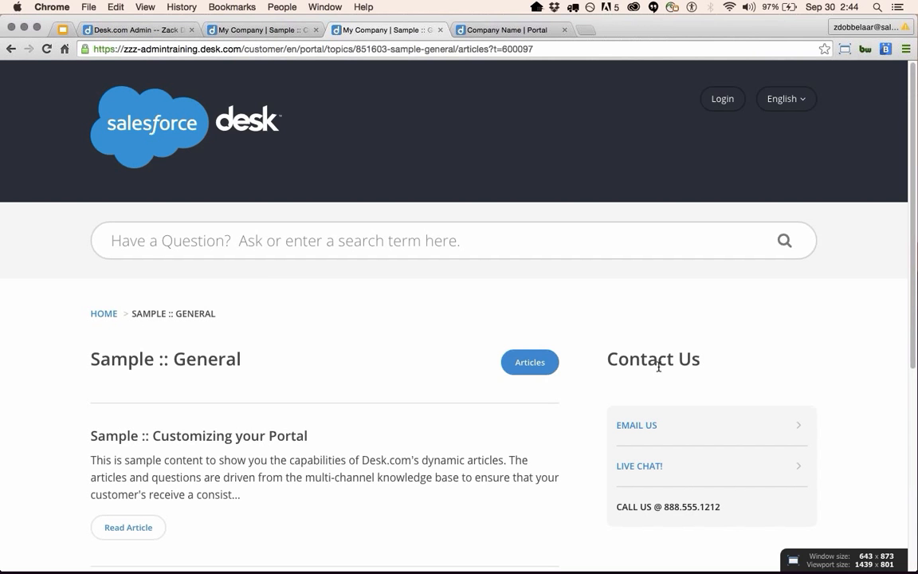
scroll(658, 368, "down", 3)
scroll(614, 401, "up", 3)
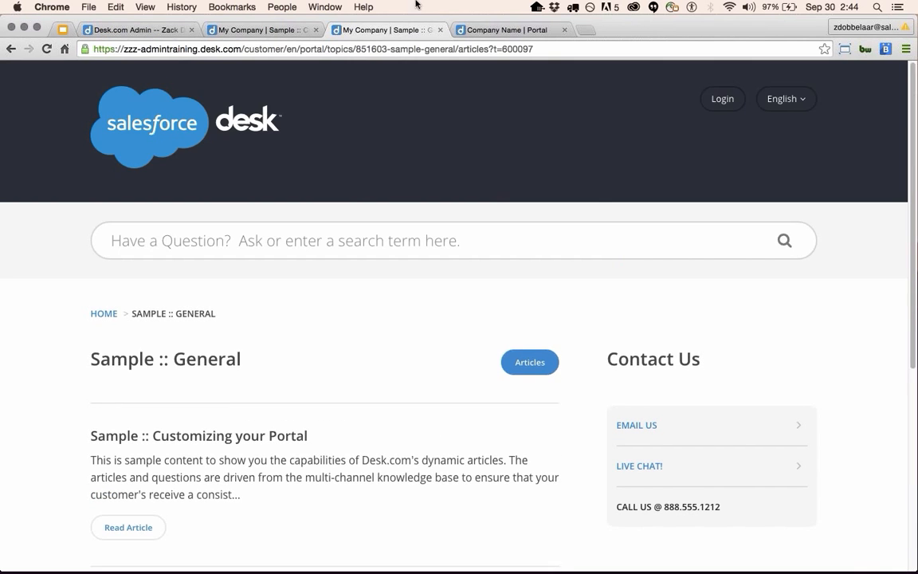
Compare the article, Sample :: General and Company Name portal tabs, ending on Company Name | Portal.
left_click(267, 35)
left_click(475, 32)
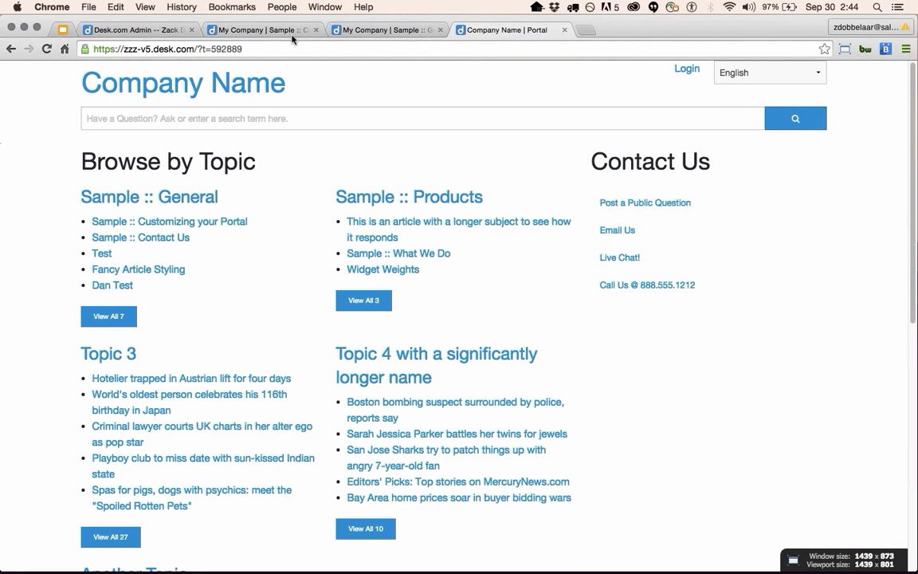
left_click(375, 30)
left_click(263, 30)
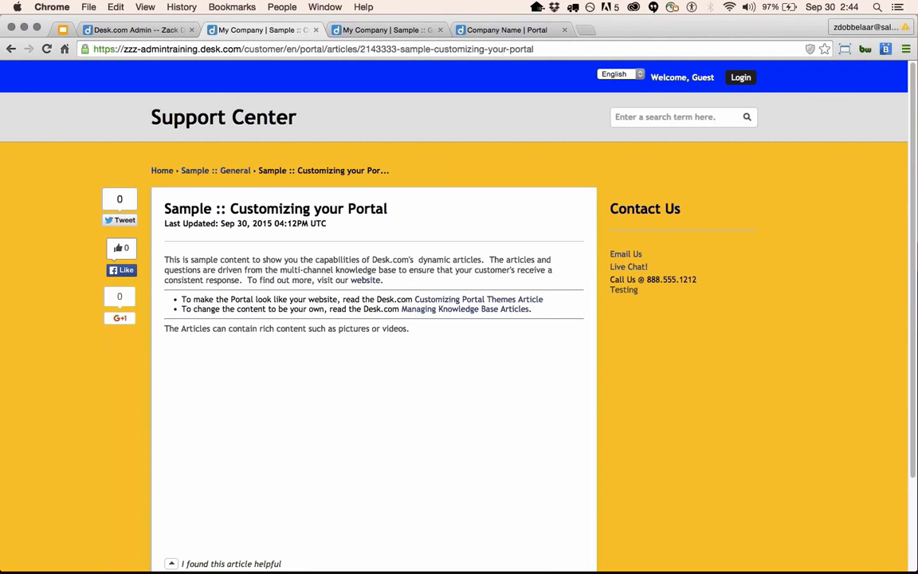
left_click(403, 32)
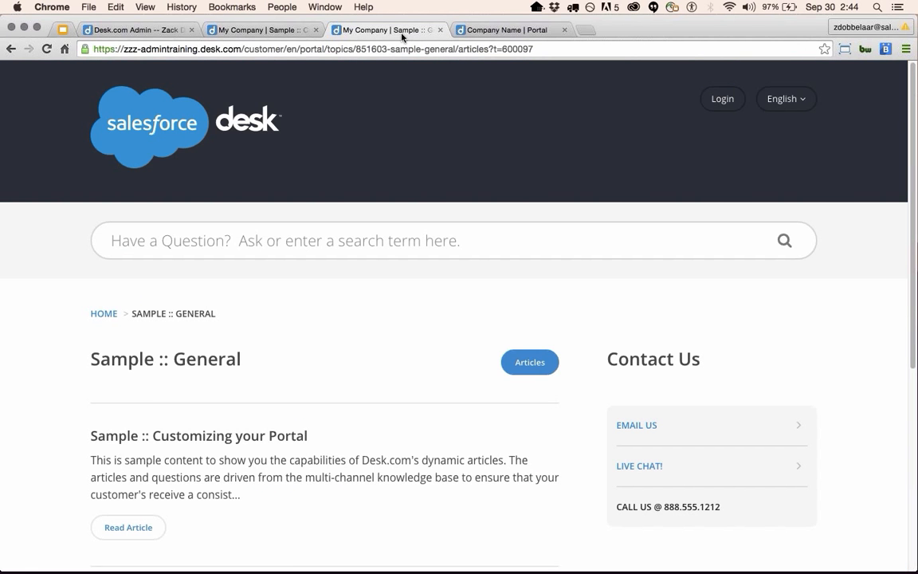
left_click(519, 32)
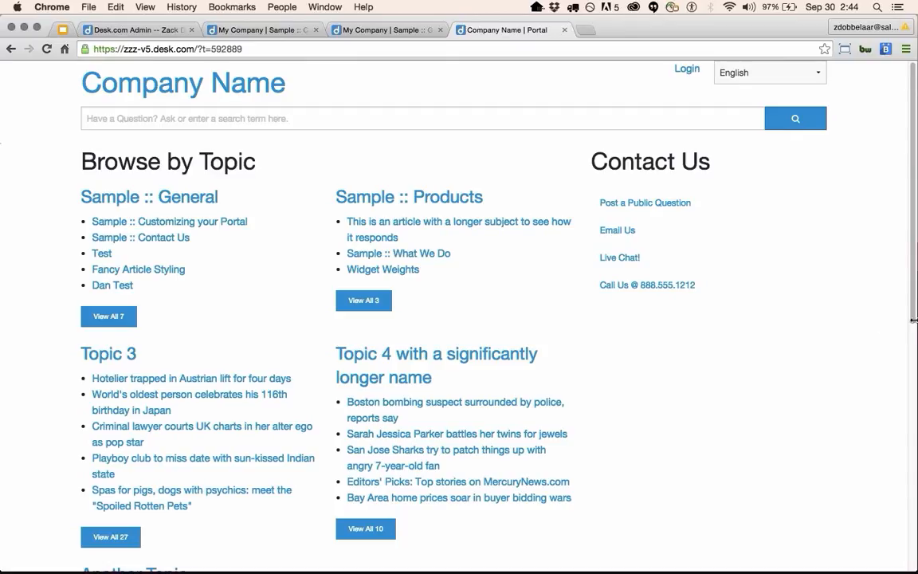
Check Sample :: Products in the Company Name portal's mobile menu, widen back, and view Sample :: General.
left_click_drag(913, 319, 62, 264)
left_click(15, 75)
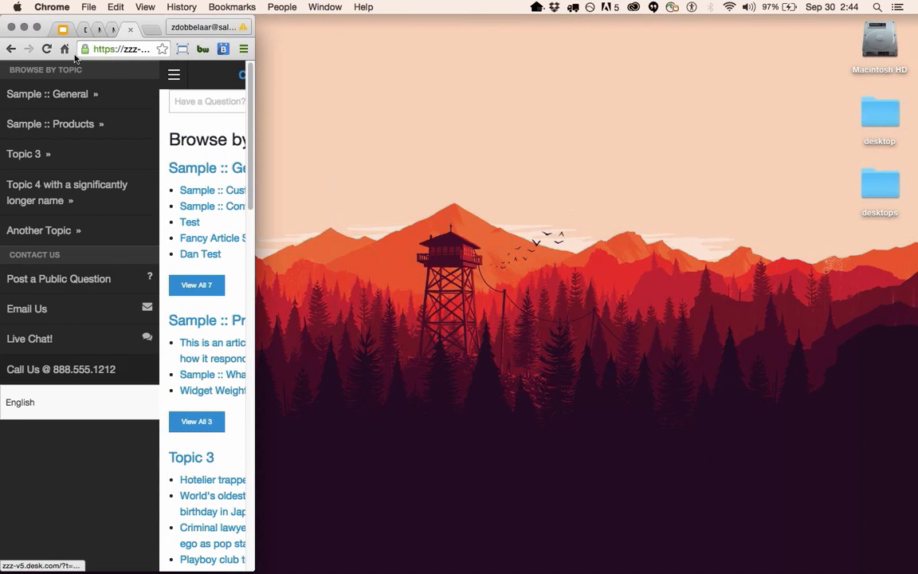
left_click(66, 127)
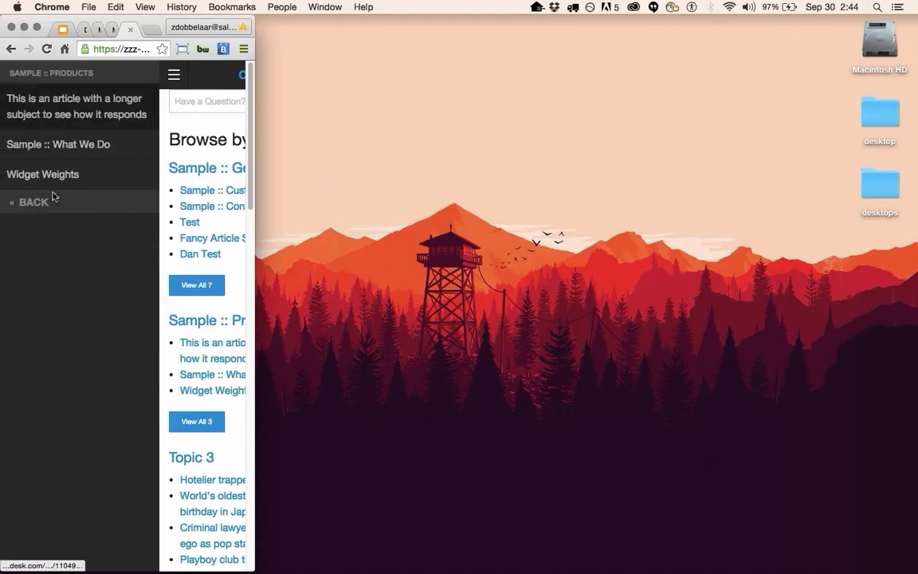
left_click(171, 75)
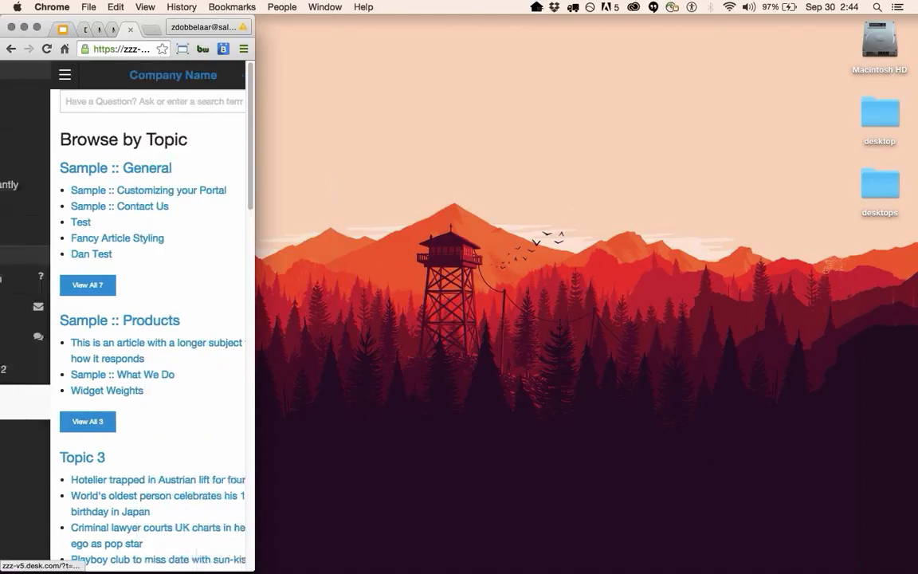
left_click_drag(252, 179, 917, 311)
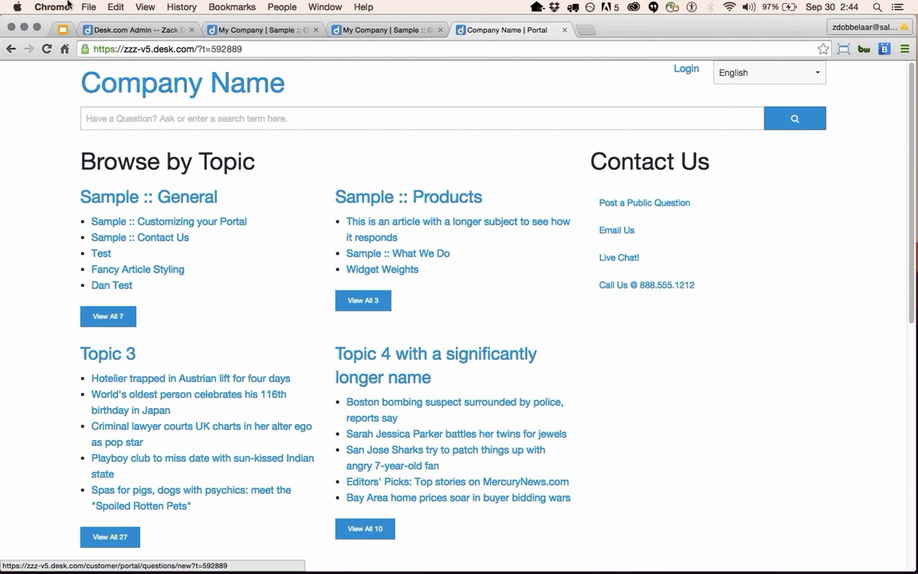
left_click(377, 32)
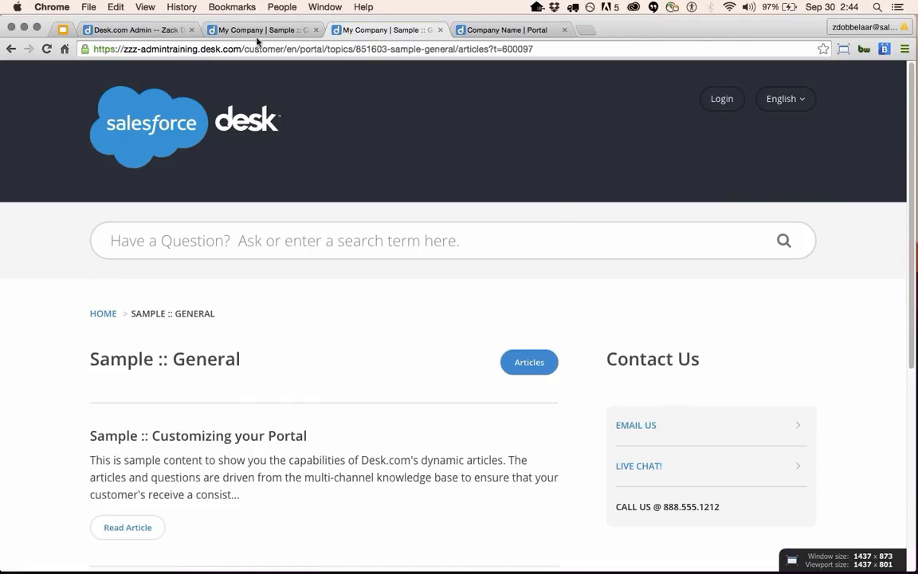
Cancel the Responsive Theme editor, inspect Desk.com Default's Global Styles, and cancel without saving.
left_click(232, 30)
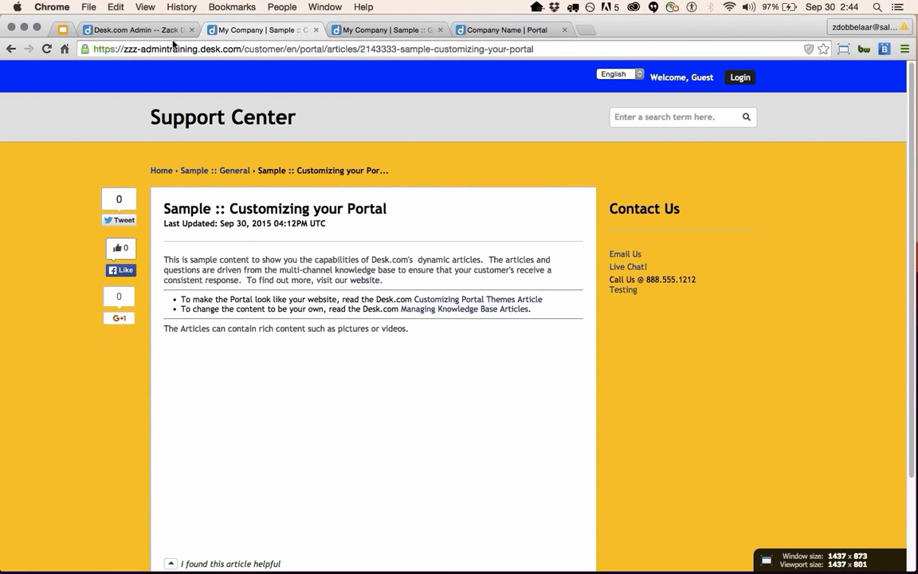
left_click(142, 31)
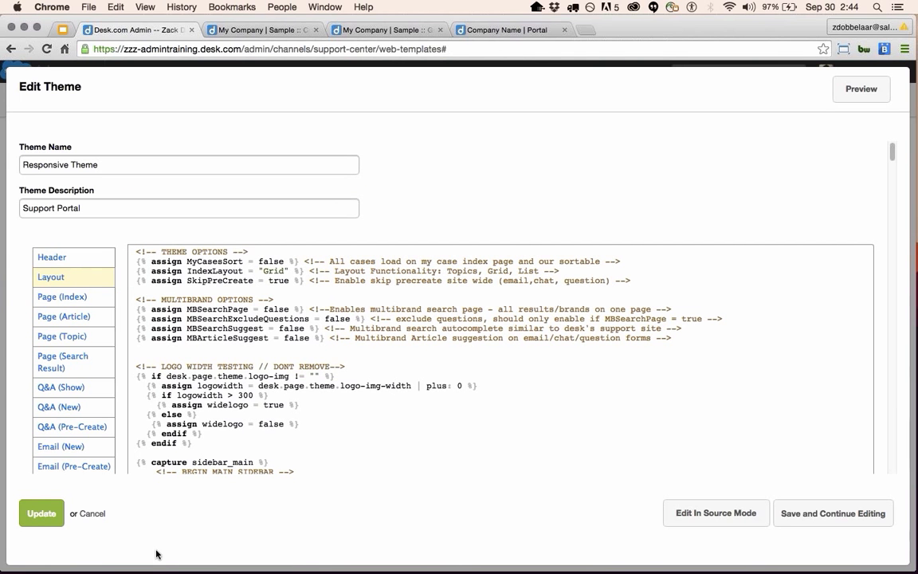
left_click(95, 514)
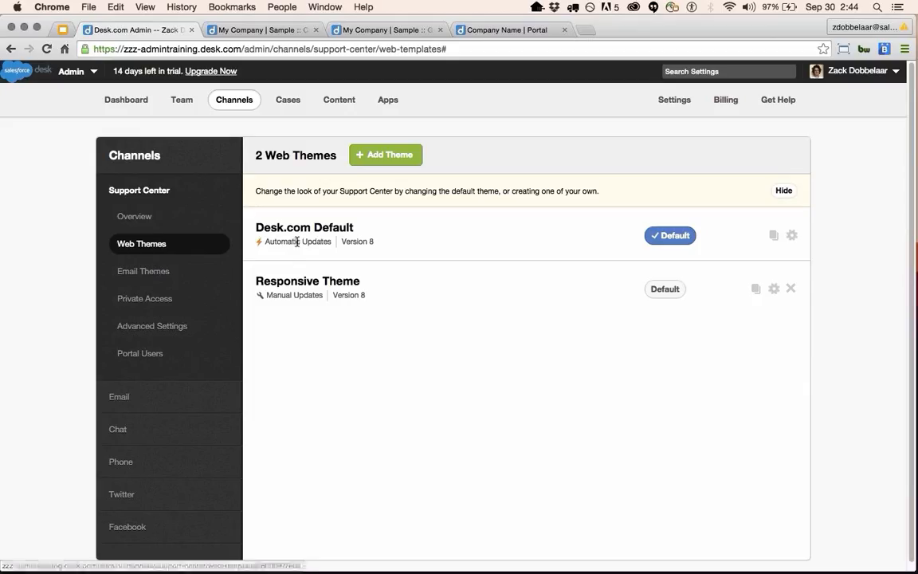
left_click(304, 269)
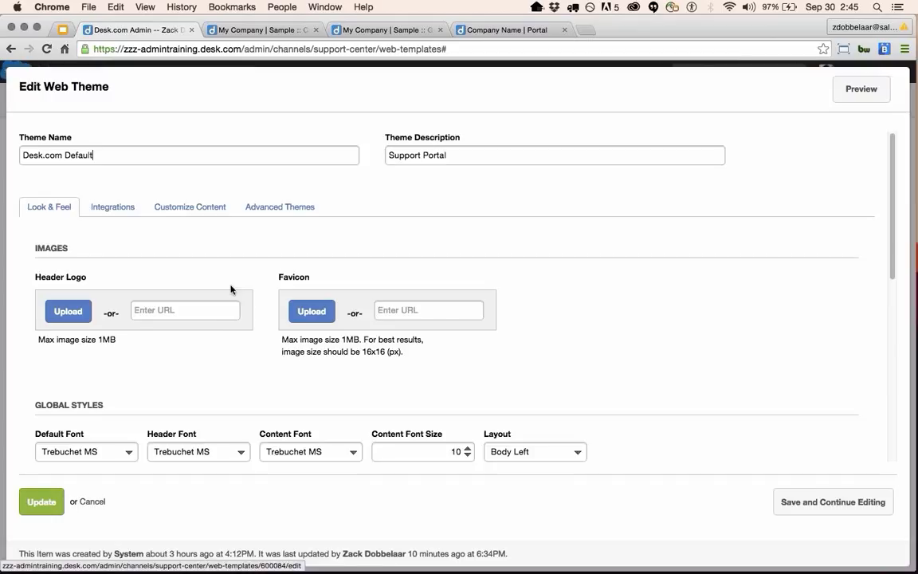
scroll(242, 419, "down", 5)
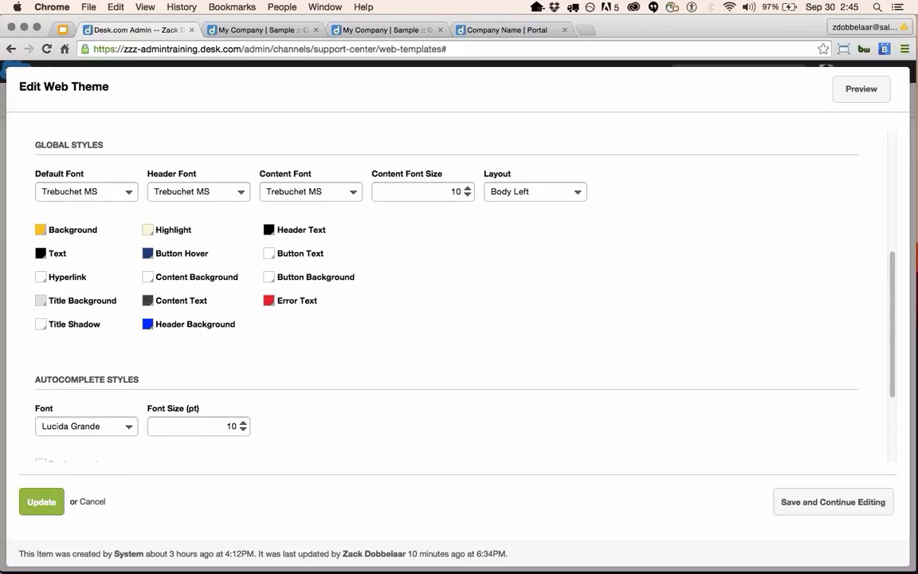
left_click(92, 501)
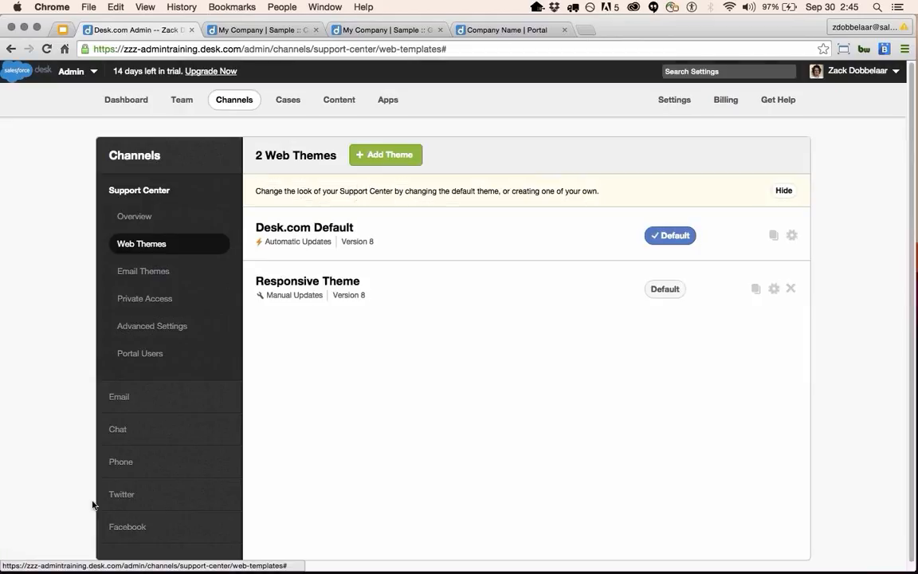
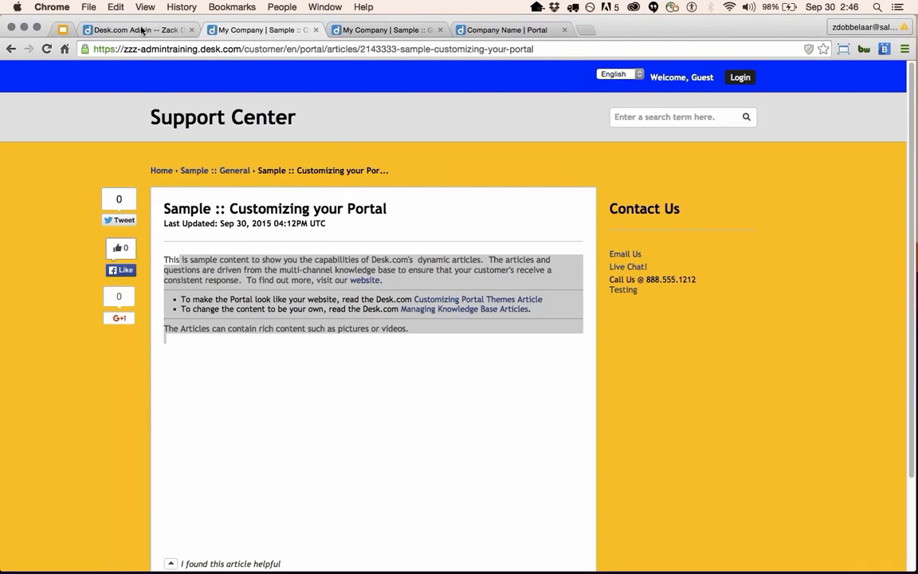
Return to the Desk.com Admin tab showing Channels > Web Themes.
left_click(139, 29)
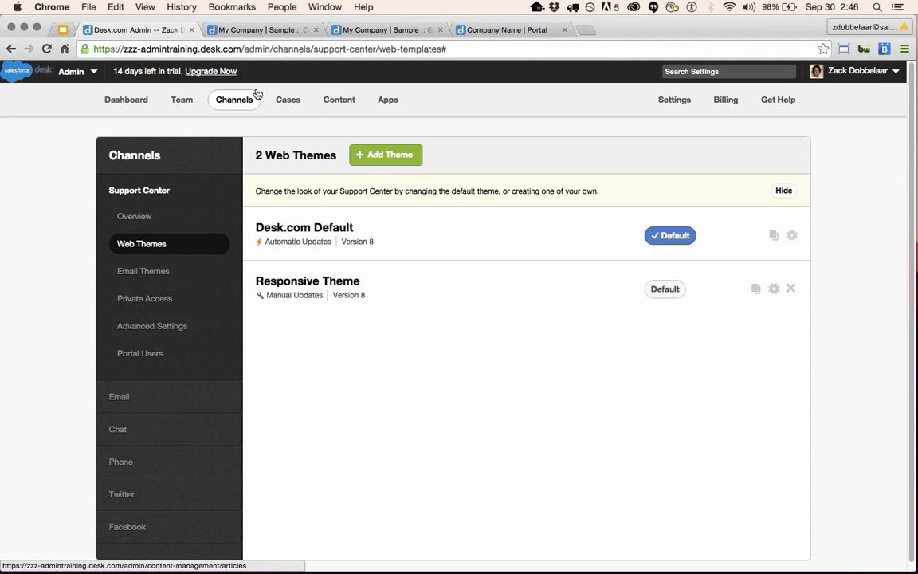
Open the 'Sample :: What We Do' article from Content and select words in its intro sentence.
left_click(335, 99)
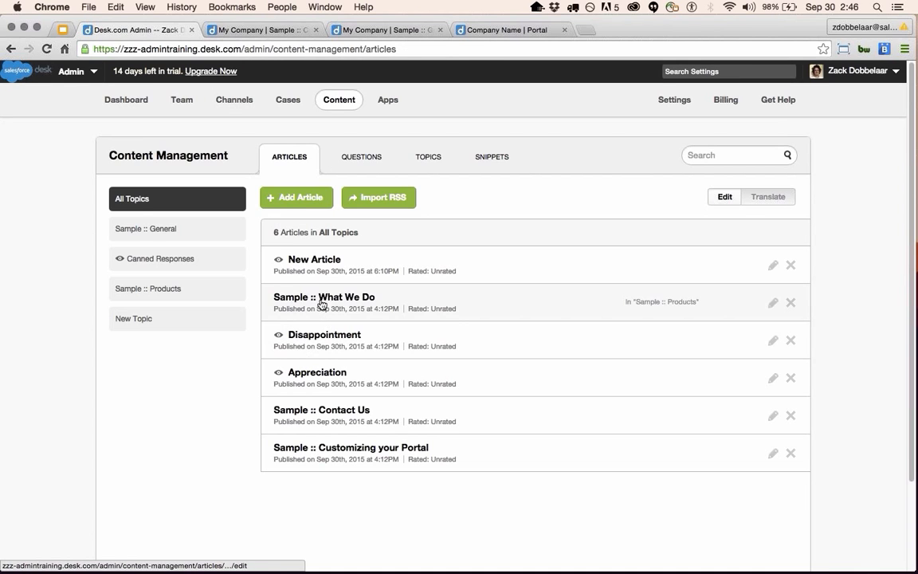
left_click(331, 300)
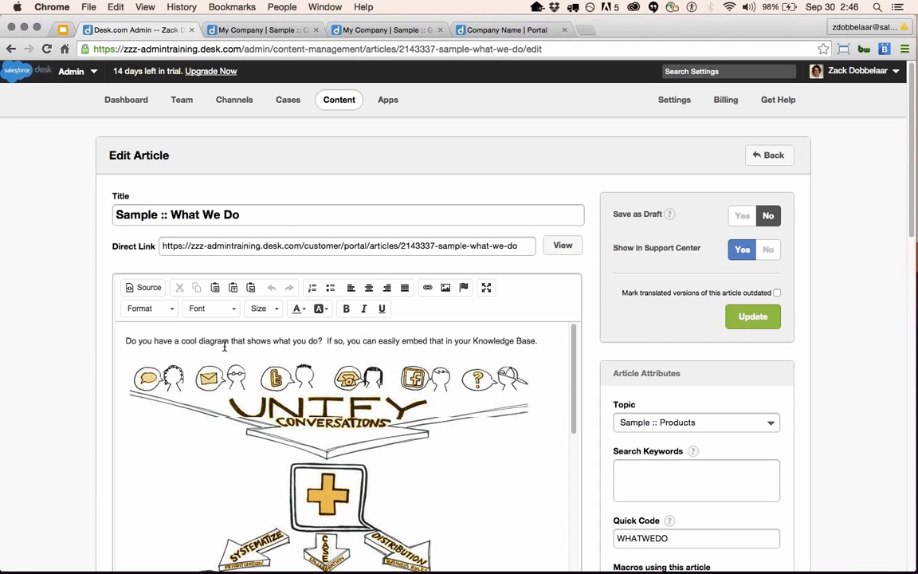
scroll(240, 351, "down", 2)
scroll(240, 352, "up", 2)
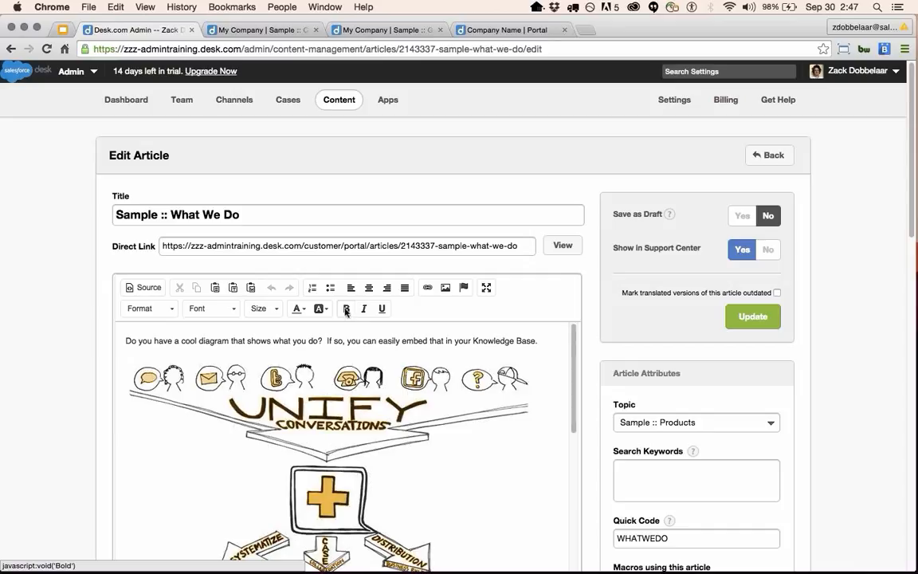
left_click(201, 341)
left_click_drag(227, 338, 259, 335)
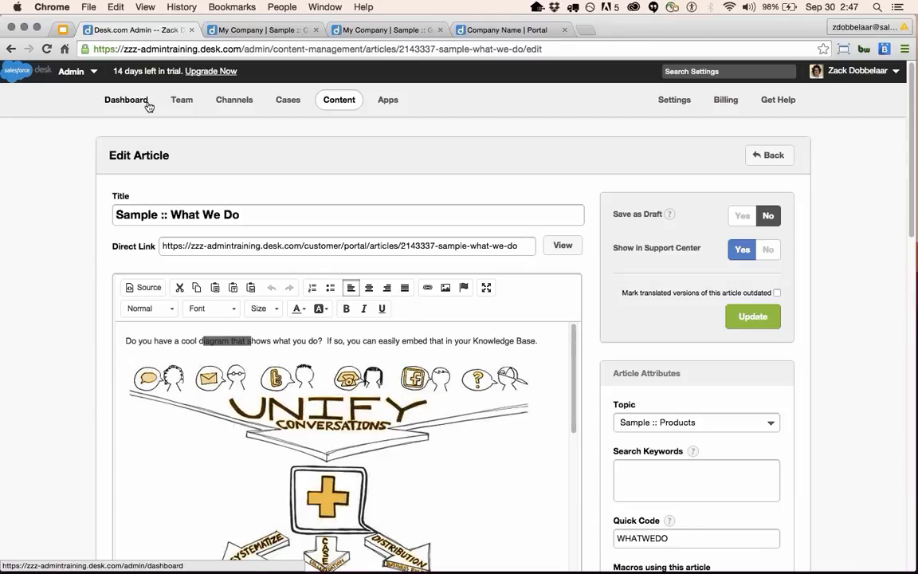
left_click(252, 32)
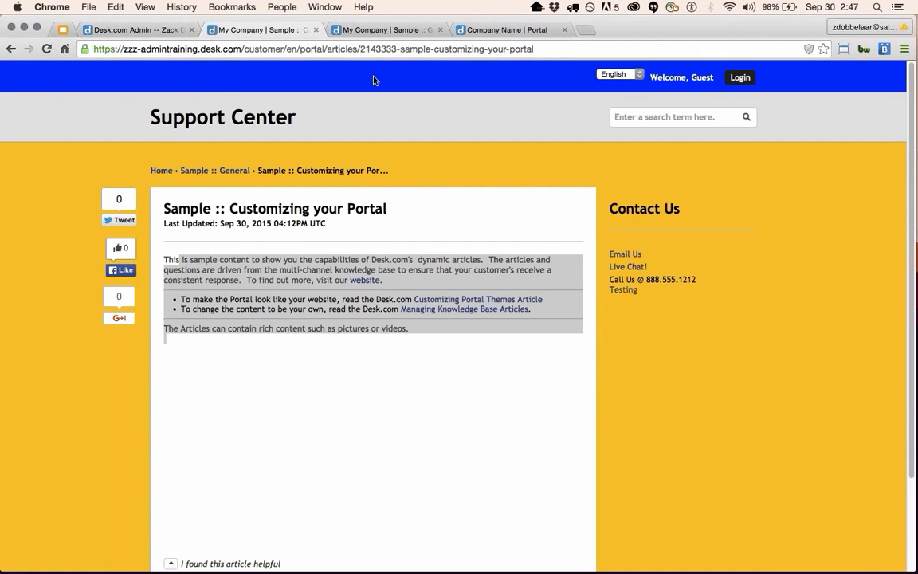
left_click(379, 30)
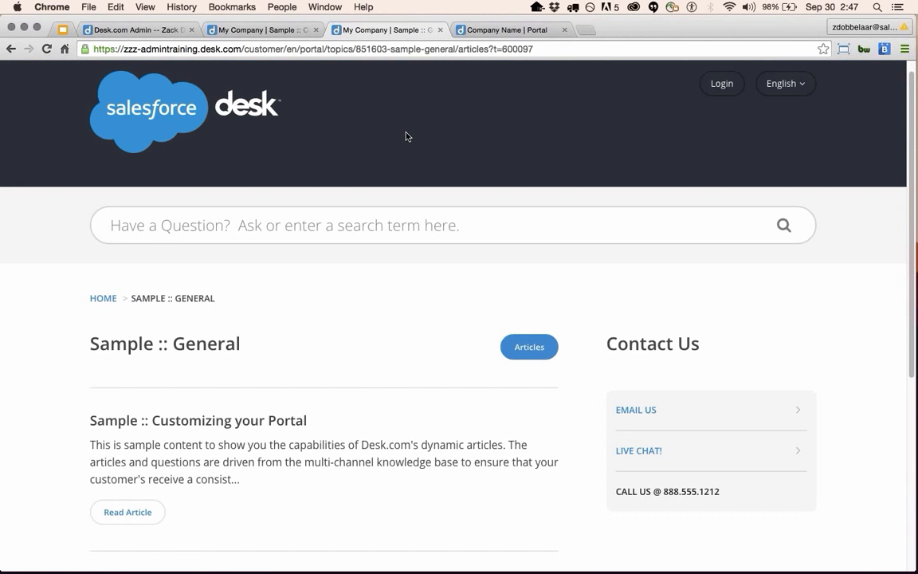
scroll(502, 164, "up", 1)
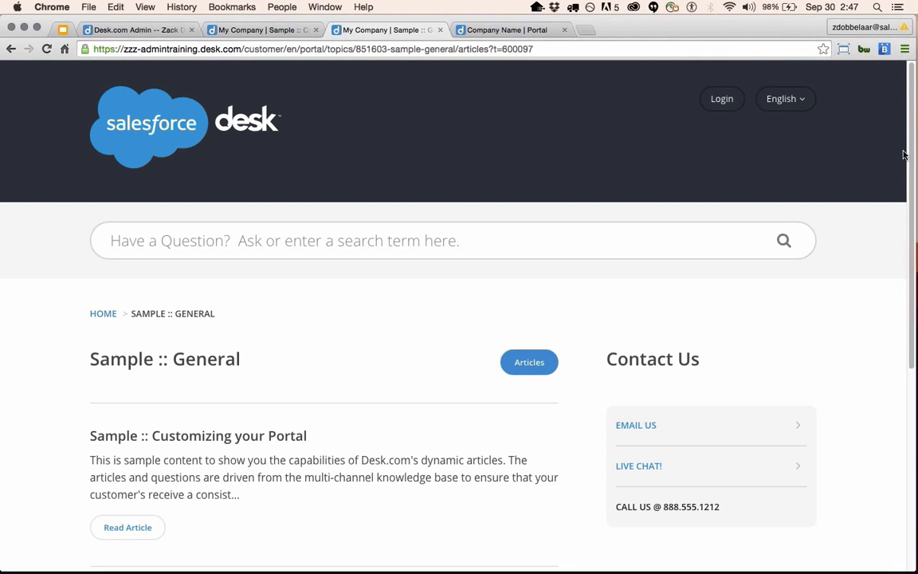
scroll(62, 311, "down", 3)
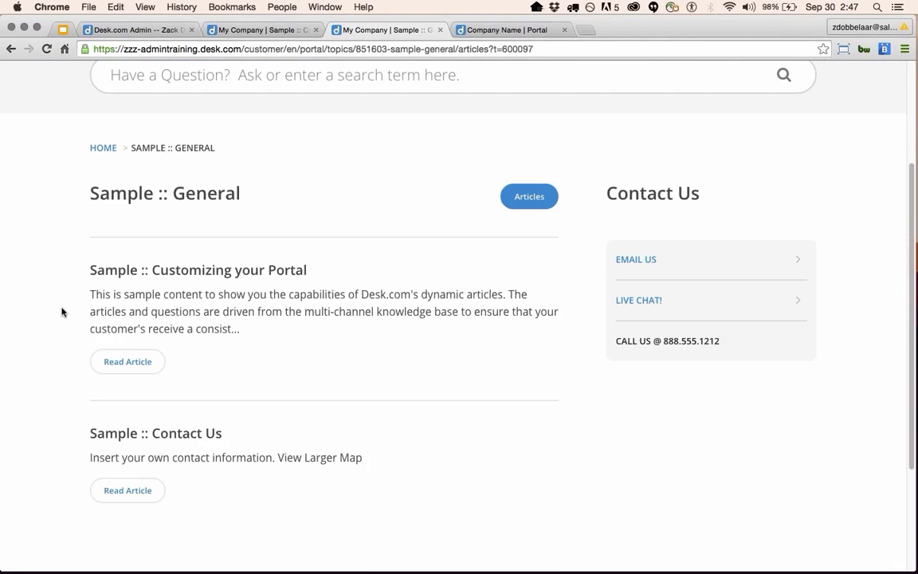
scroll(62, 311, "down", 3)
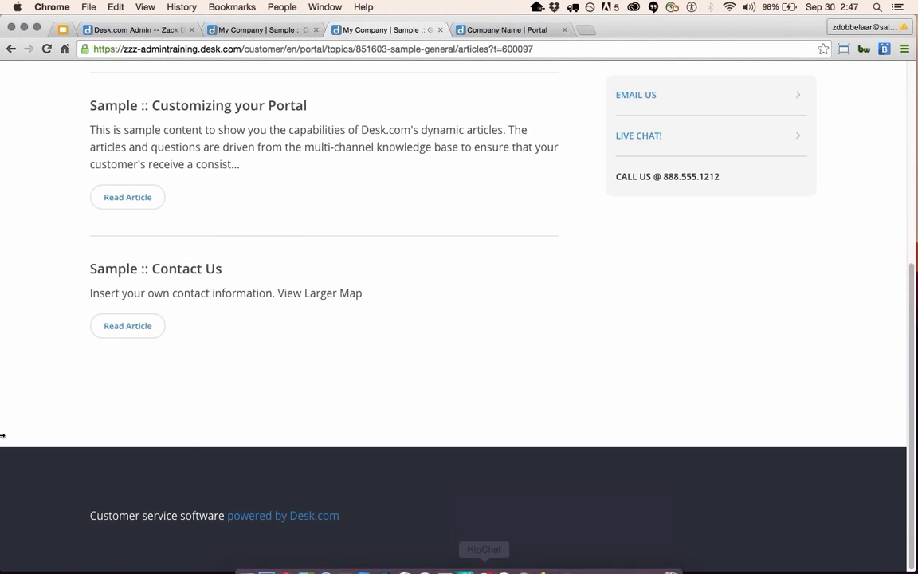
scroll(256, 432, "up", 3)
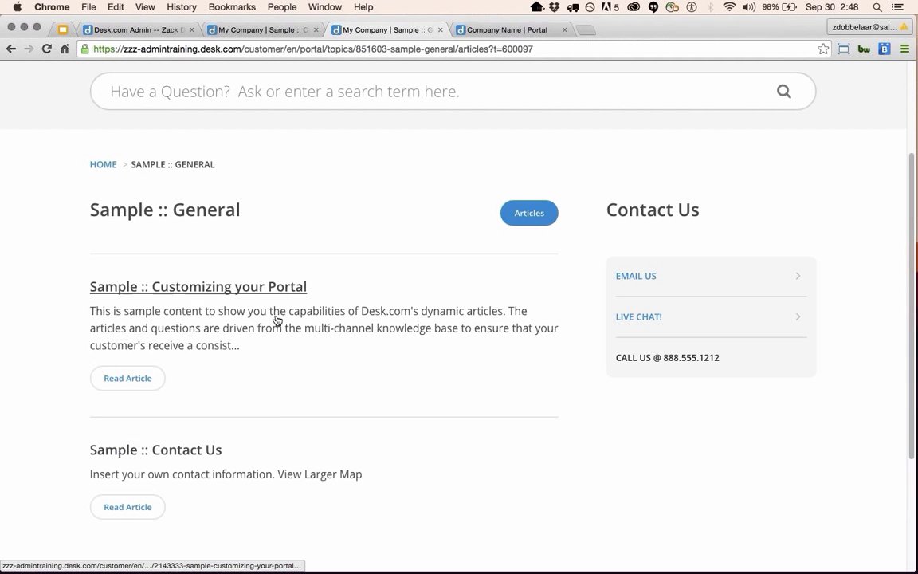
left_click(272, 288)
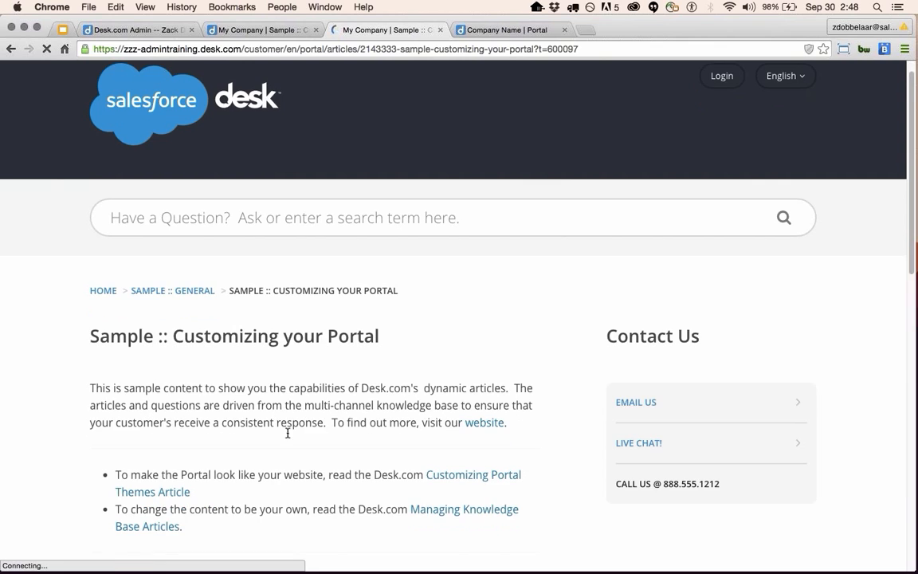
scroll(563, 447, "down", 1)
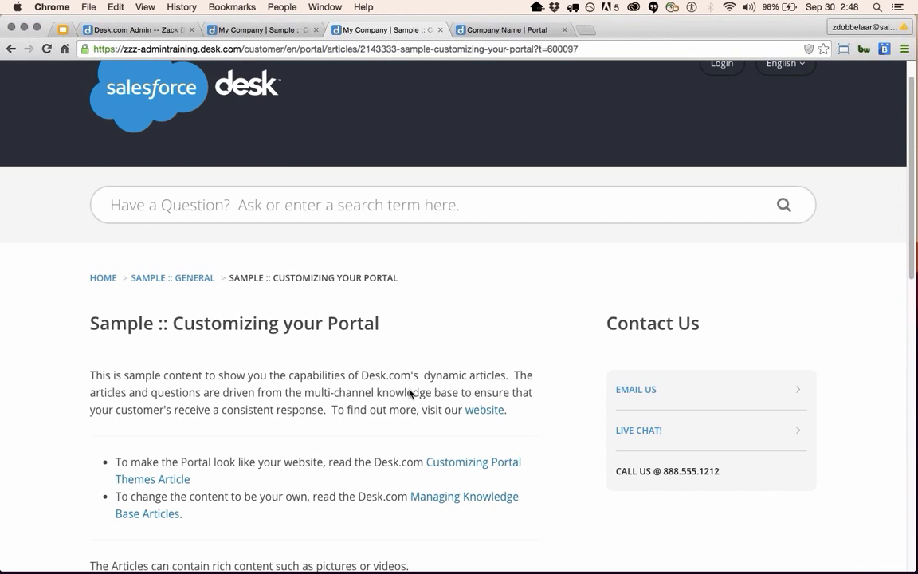
left_click(251, 30)
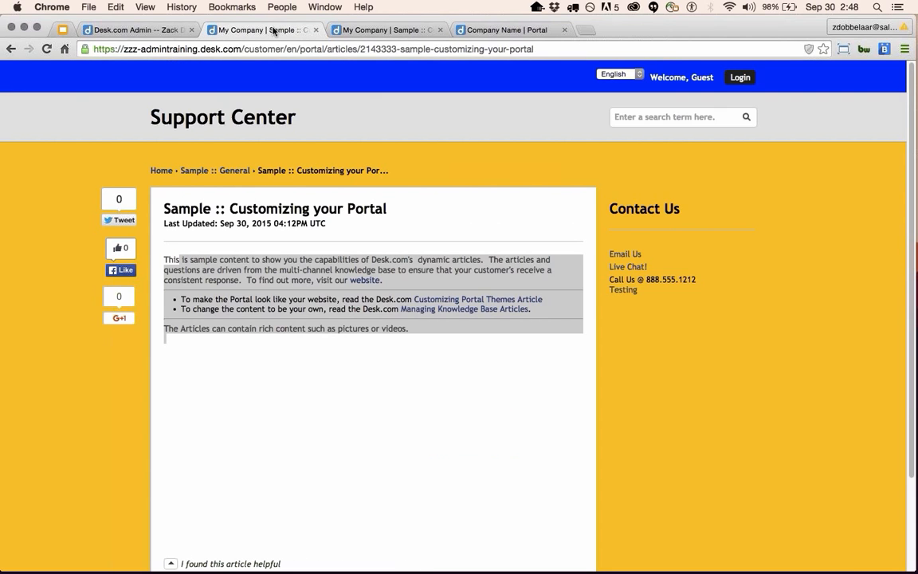
left_click(157, 33)
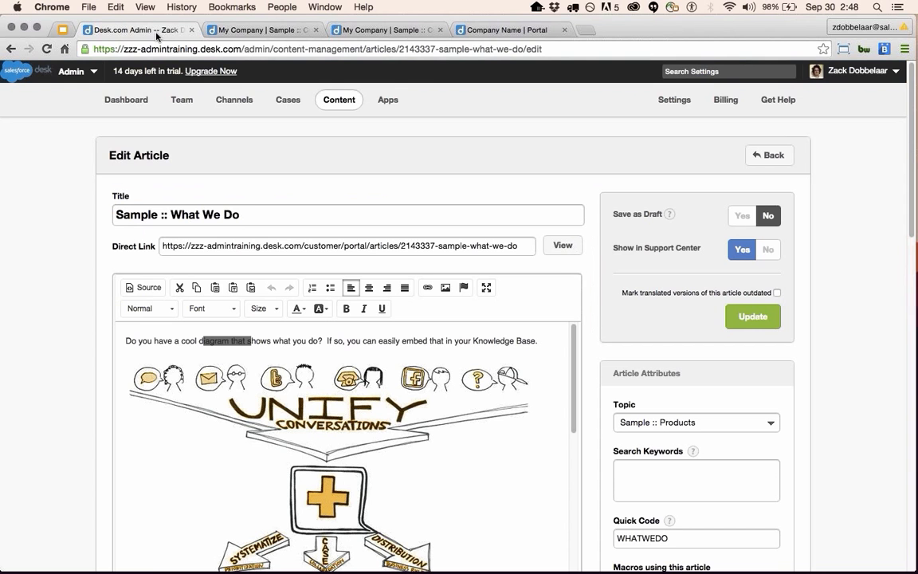
Open the Responsive Theme and review its Customize Content fields, including the empty Custom CSS.
left_click(246, 107)
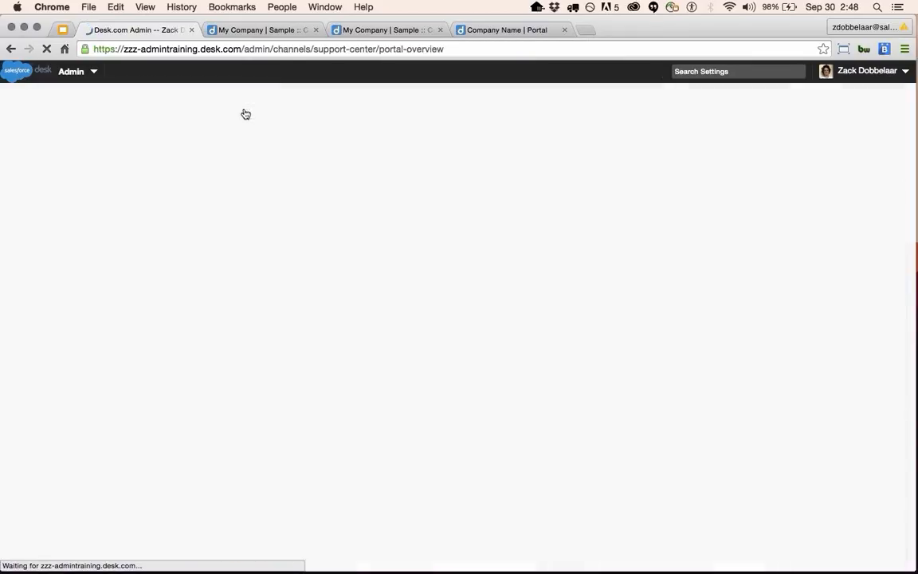
left_click(148, 246)
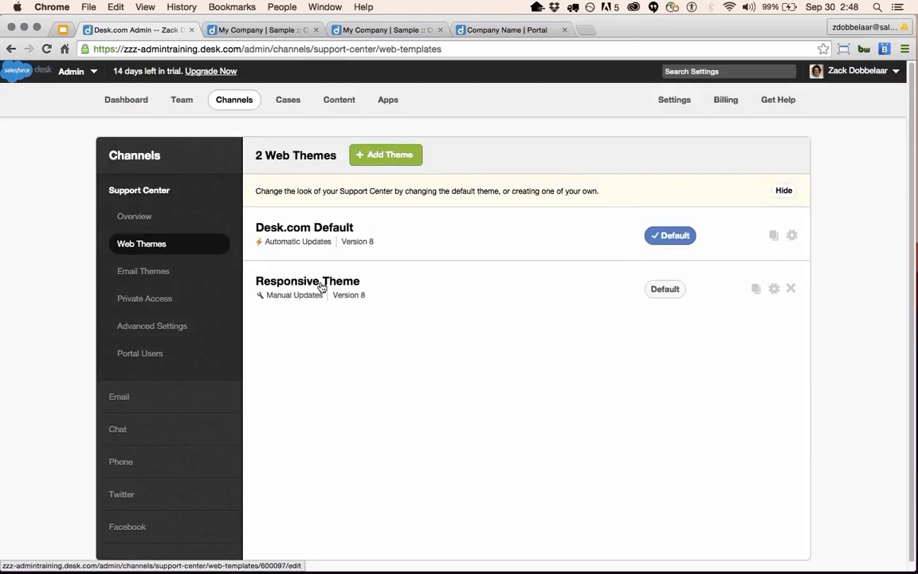
left_click(320, 283)
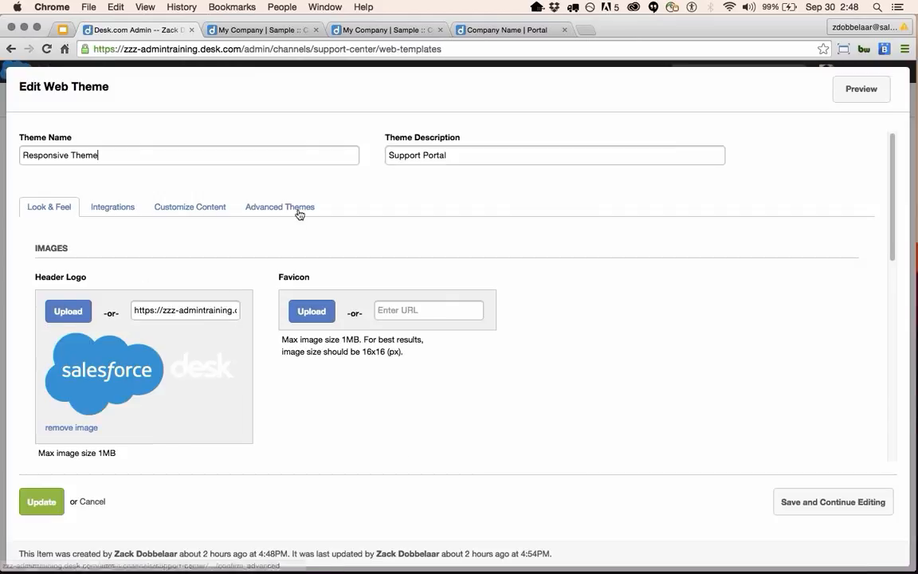
scroll(226, 281, "down", 2)
scroll(249, 339, "down", 3)
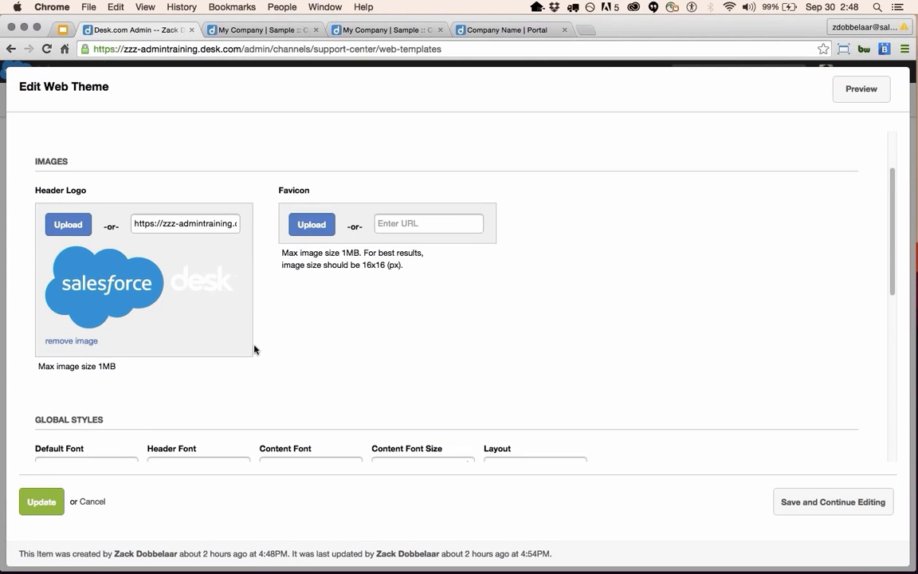
scroll(255, 343, "up", 5)
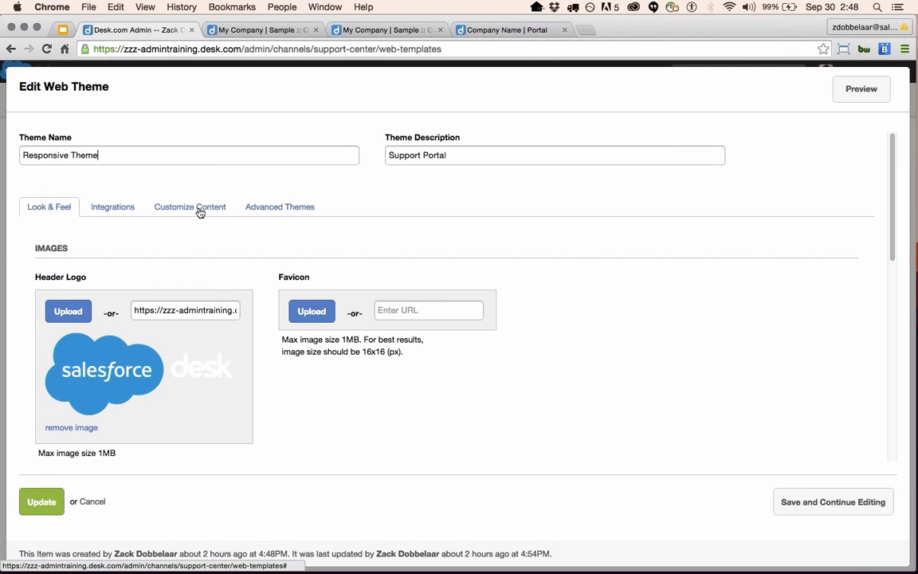
left_click(199, 209)
scroll(190, 297, "down", 1)
scroll(189, 299, "down", 10)
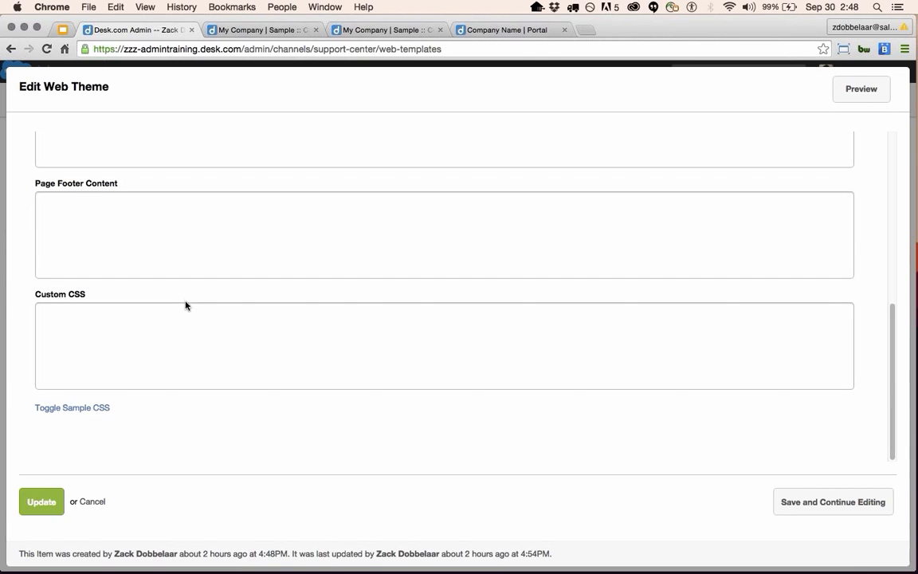
left_click(72, 322)
scroll(183, 376, "up", 10)
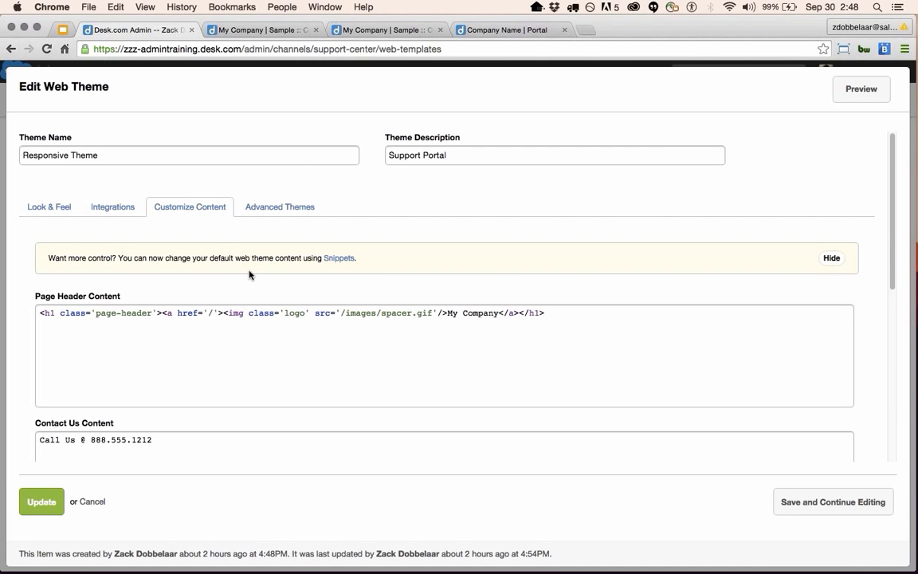
Review the Responsive Theme's Advanced Themes layout code, then cancel without saving.
left_click(281, 209)
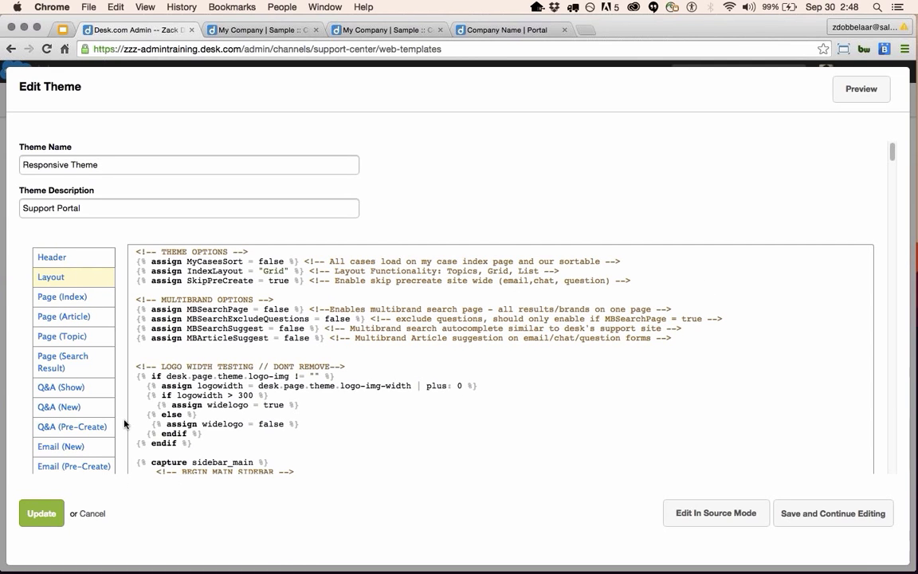
scroll(474, 446, "down", 3)
scroll(472, 449, "down", 10)
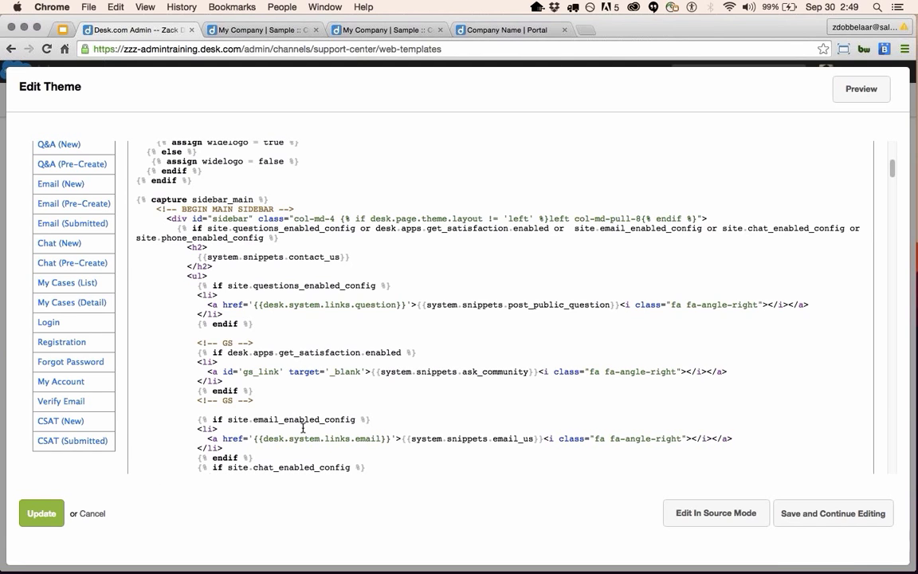
scroll(306, 425, "up", 3)
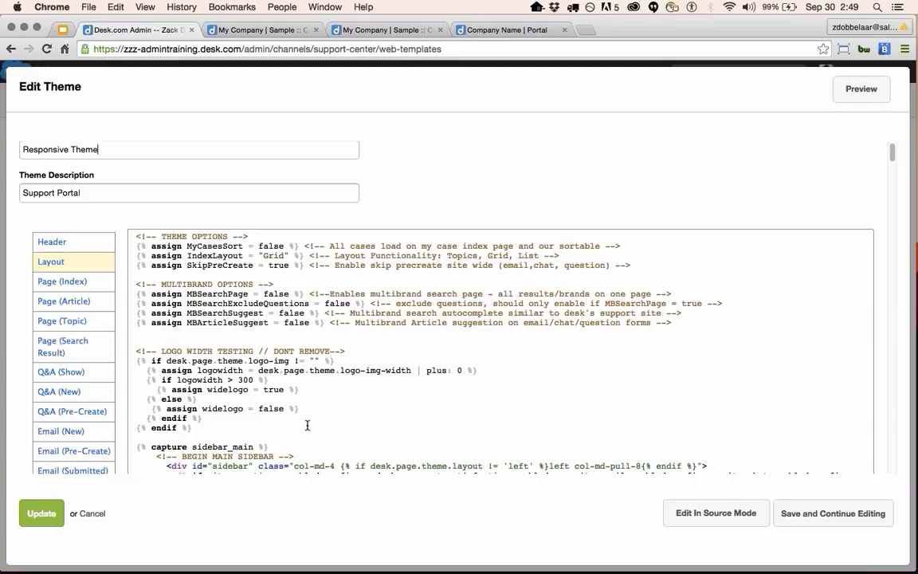
left_click(88, 513)
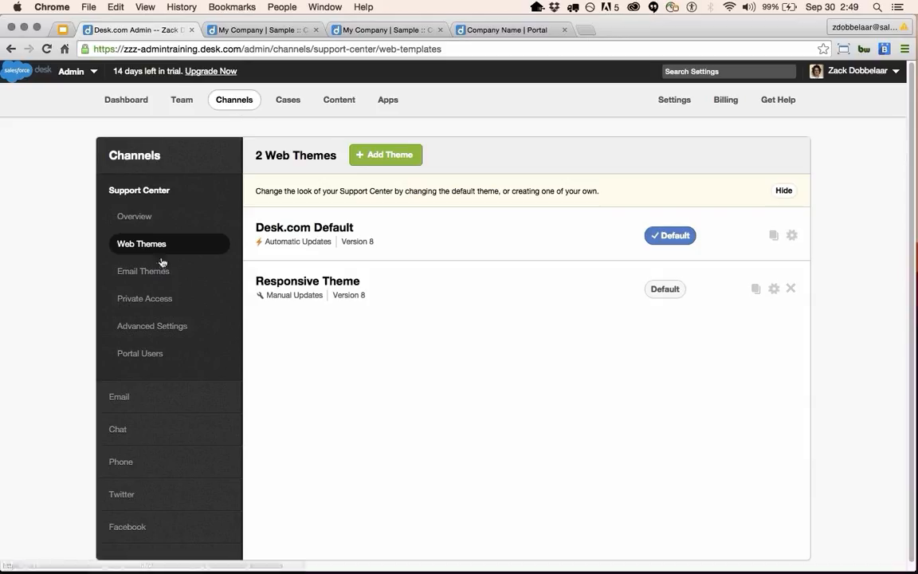
Open the 'Sample :: What We Do' article and select its embedded video.
left_click(353, 105)
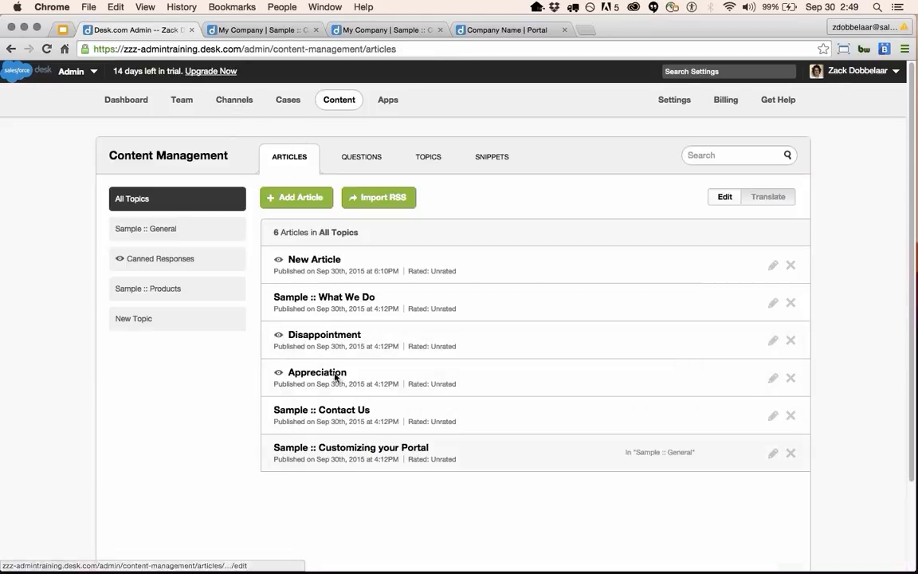
left_click(354, 303)
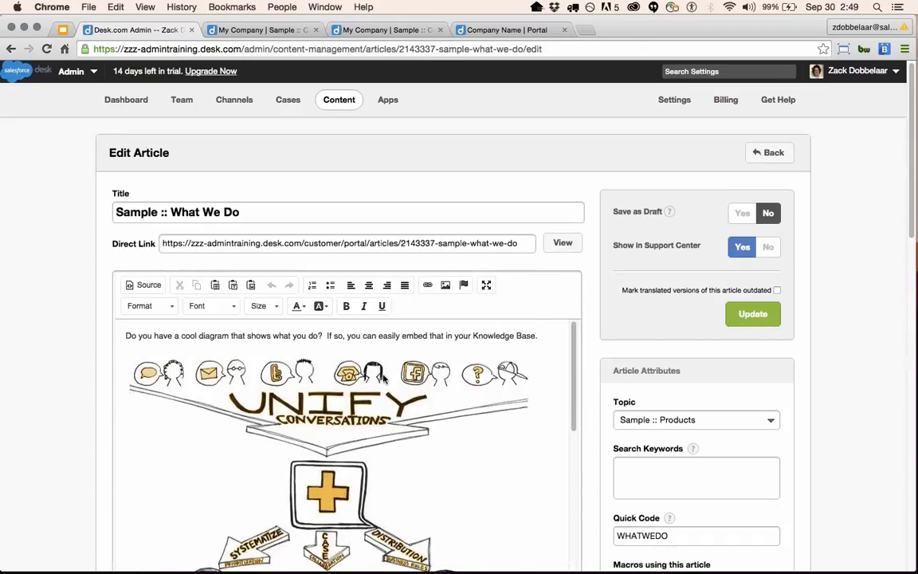
scroll(347, 404, "down", 3)
scroll(347, 404, "down", 5)
left_click(408, 406)
scroll(408, 406, "down", 2)
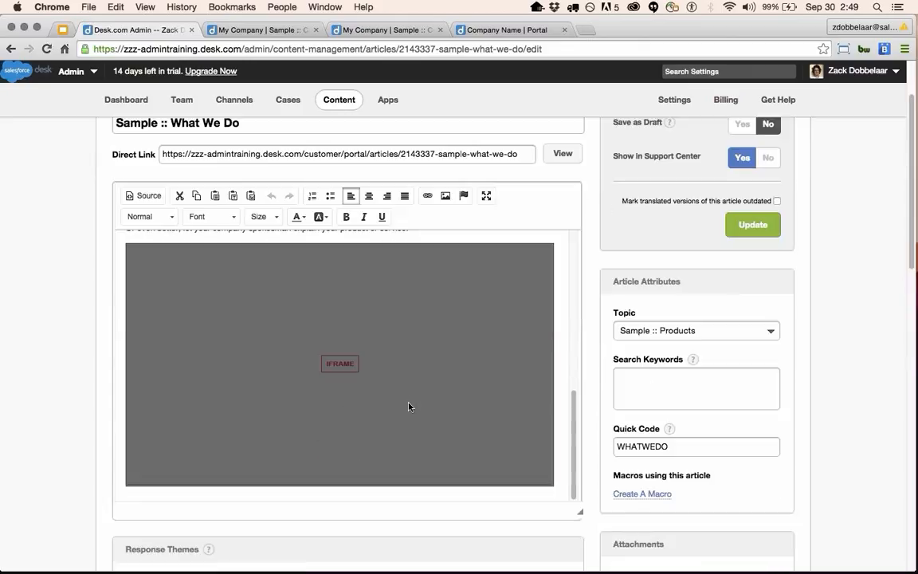
In the HTML source, delete 'http:' from the Vimeo iframe src address.
left_click(151, 199)
left_click(161, 301)
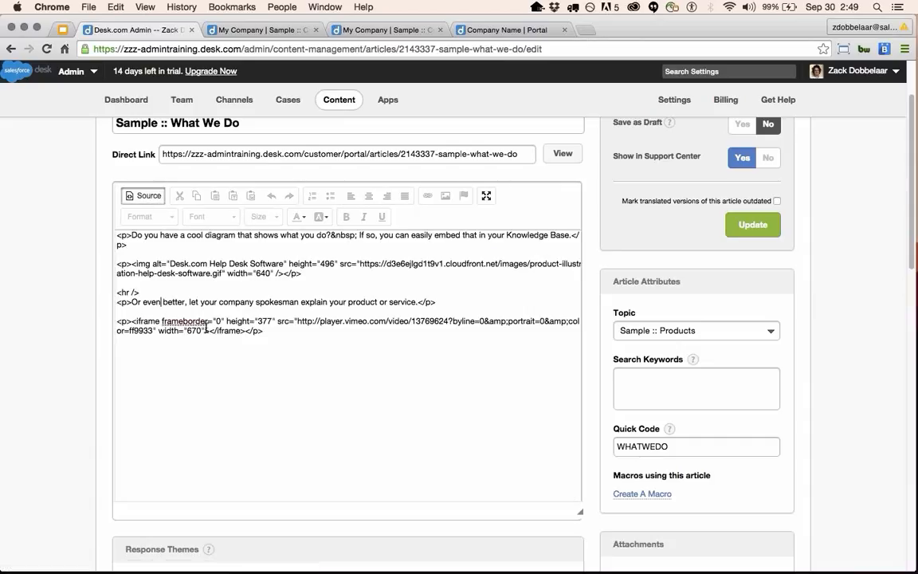
left_click(310, 320)
left_click(316, 324)
key("BackSpace")
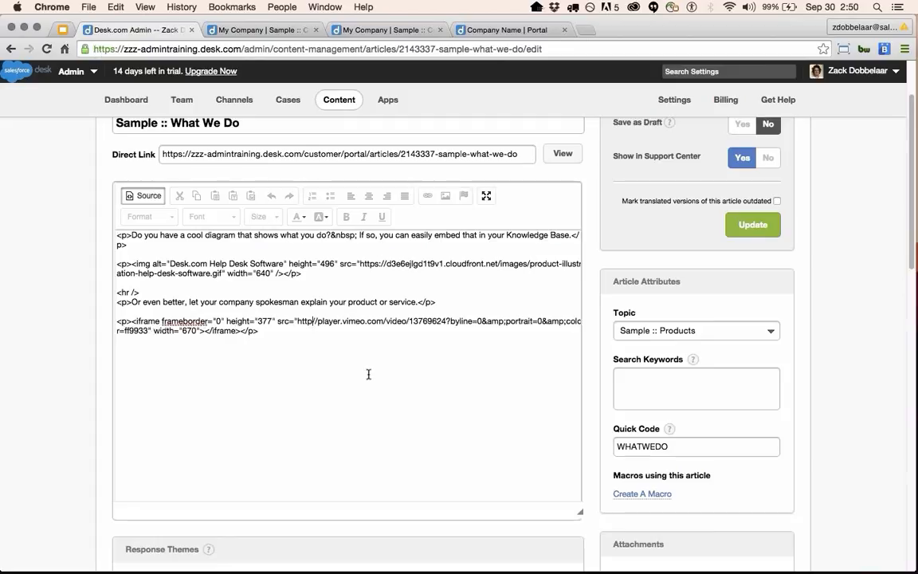
key("BackSpace")
key("BackSpace")
key("BackSpace")
key("BackSpace")
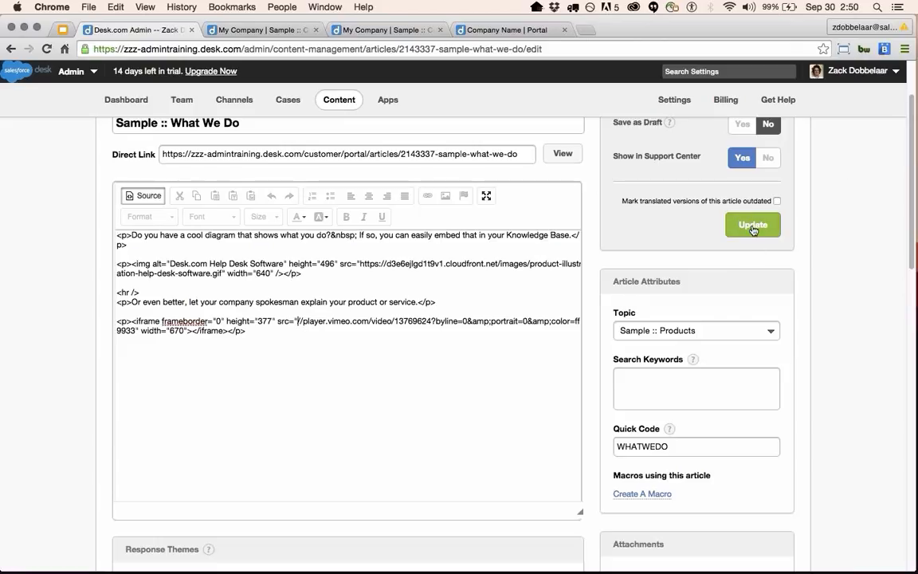
Update the article and open it in the Support Center via View.
scroll(784, 235, "up", 1)
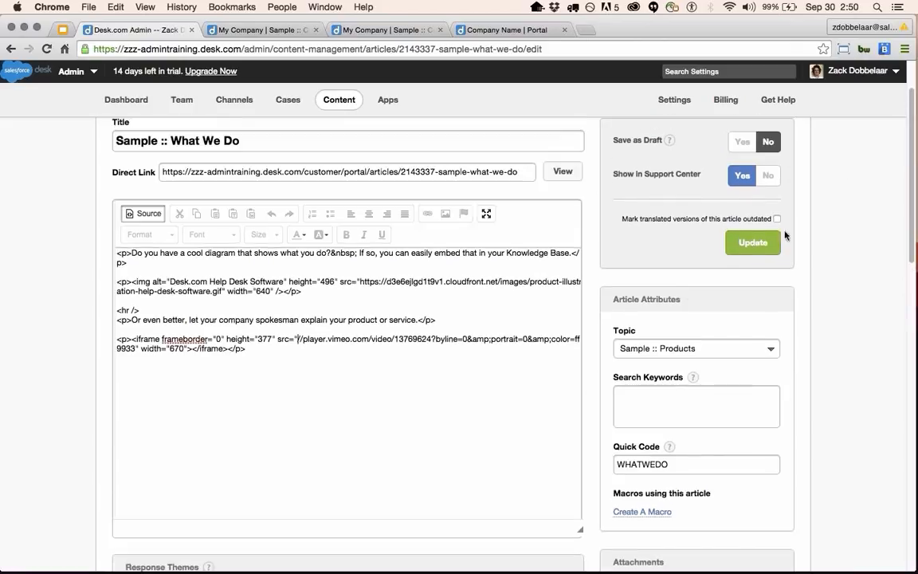
left_click(757, 243)
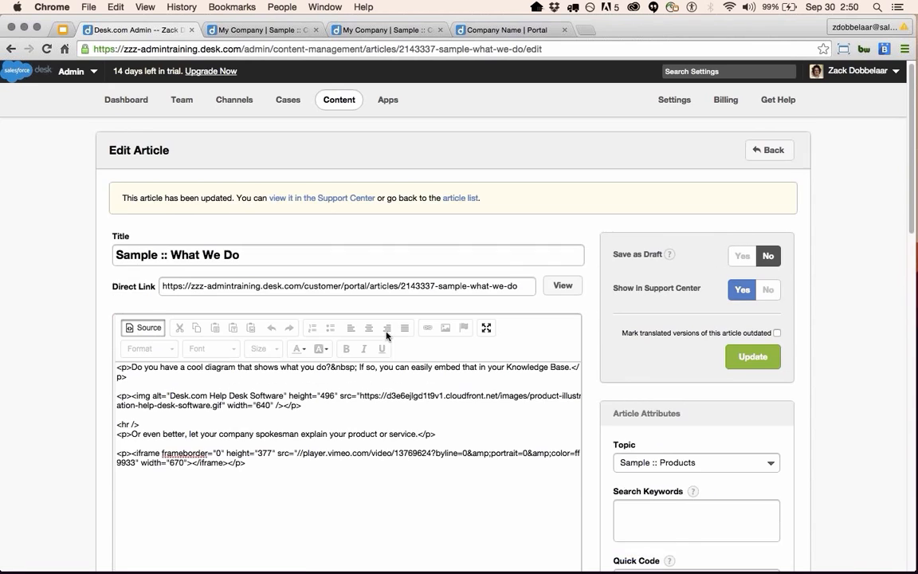
left_click(746, 359)
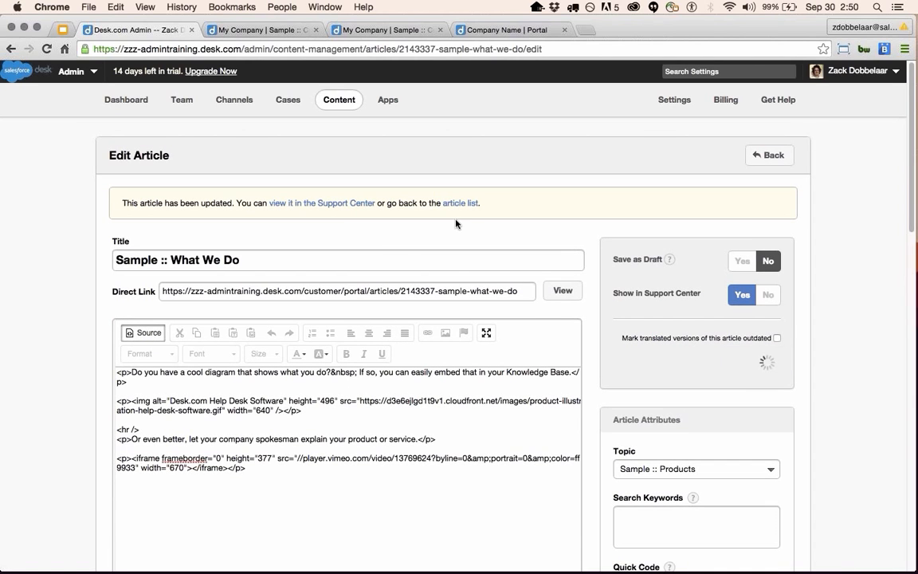
left_click(563, 291)
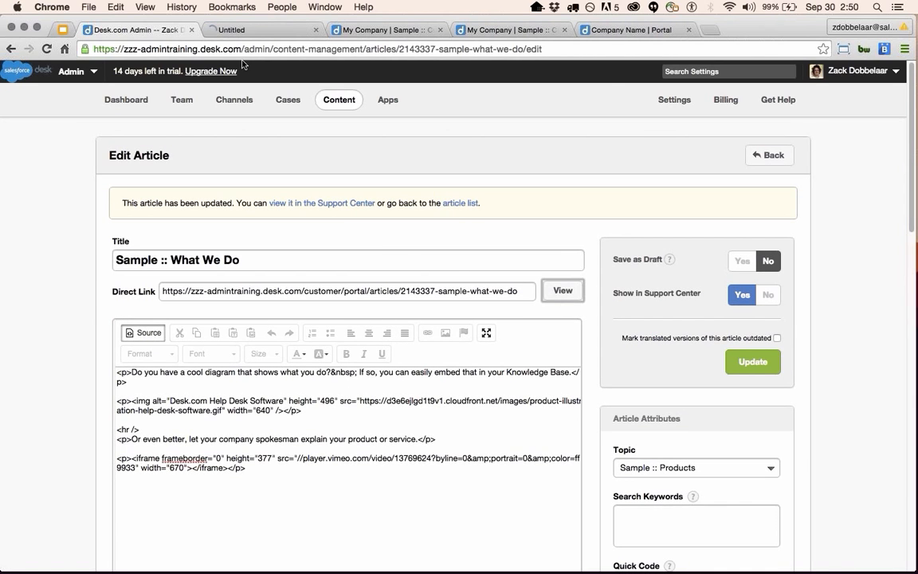
Scroll the portal article to its Vimeo player and highlight the https part of the address.
left_click(207, 29)
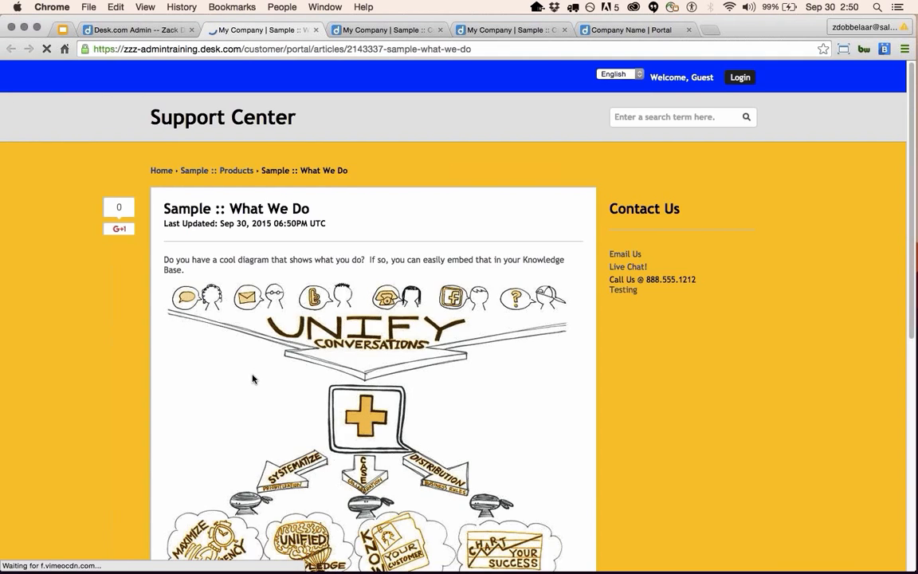
scroll(252, 378, "down", 5)
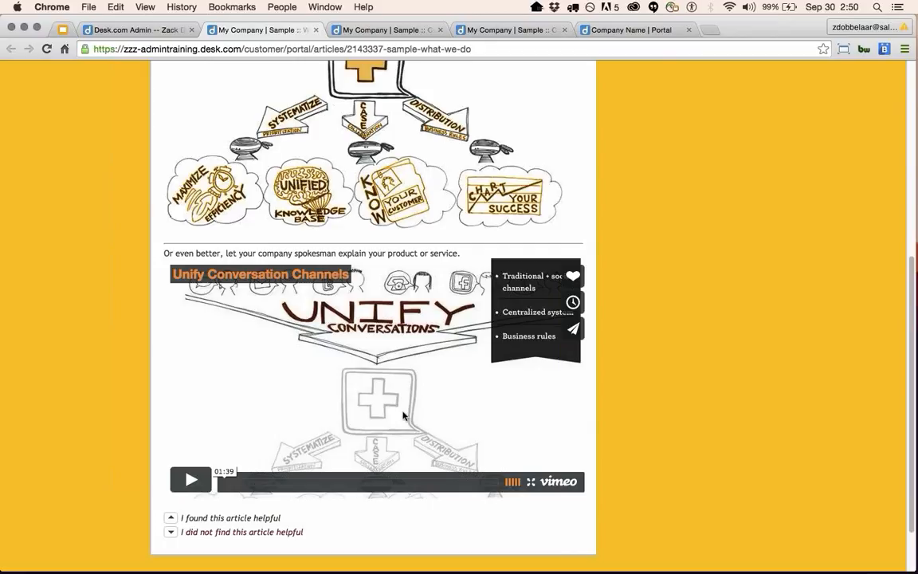
left_click_drag(112, 50, 89, 49)
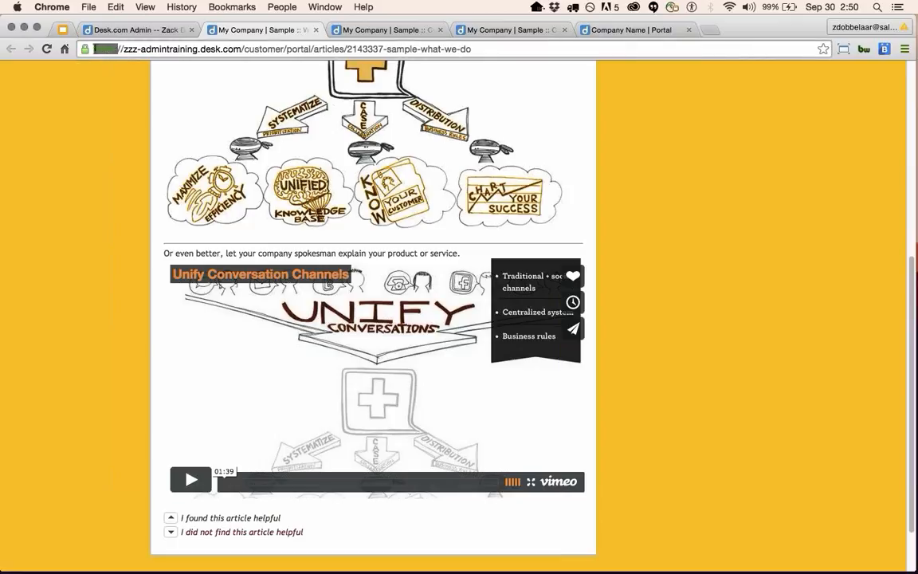
left_click(119, 49)
left_click_drag(112, 49, 78, 49)
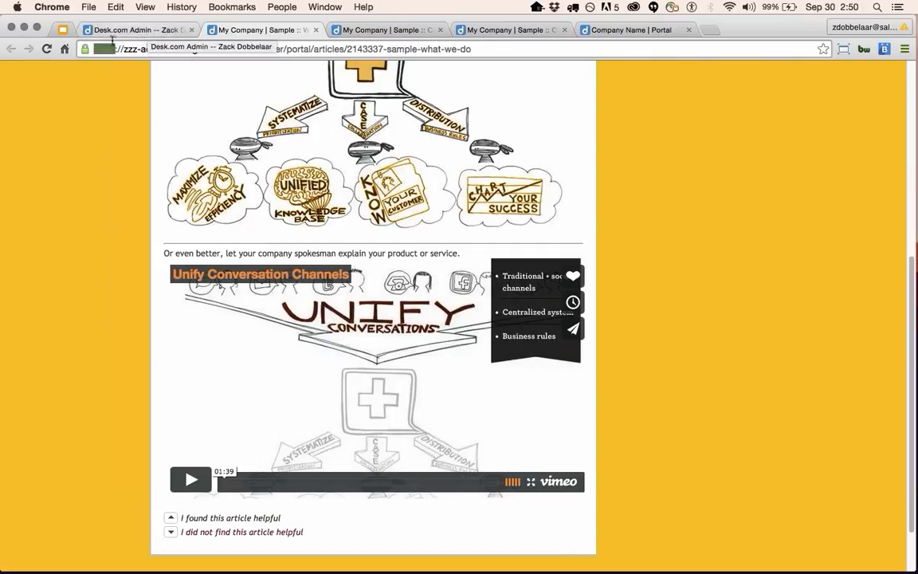
left_click(118, 49)
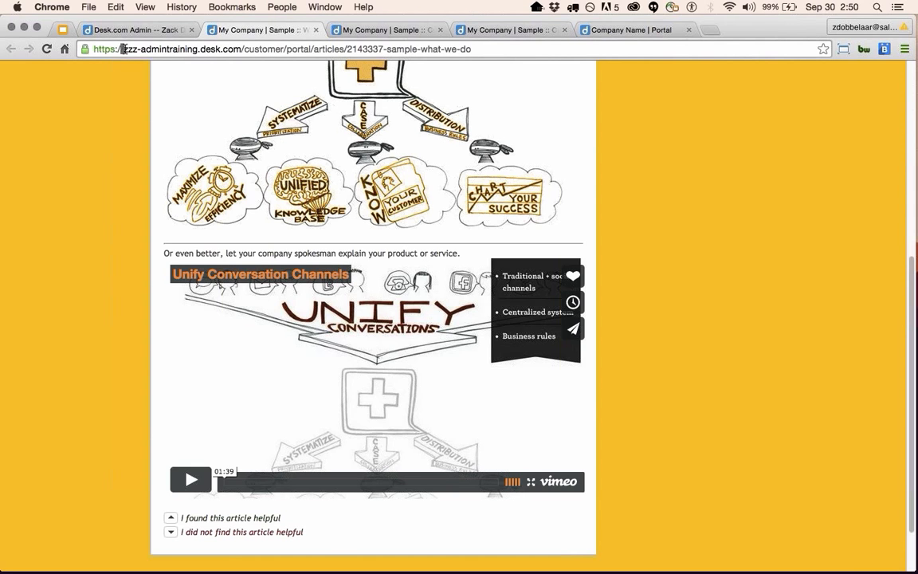
Switch between the admin editor and portal article tabs, then open admin Settings.
left_click(146, 36)
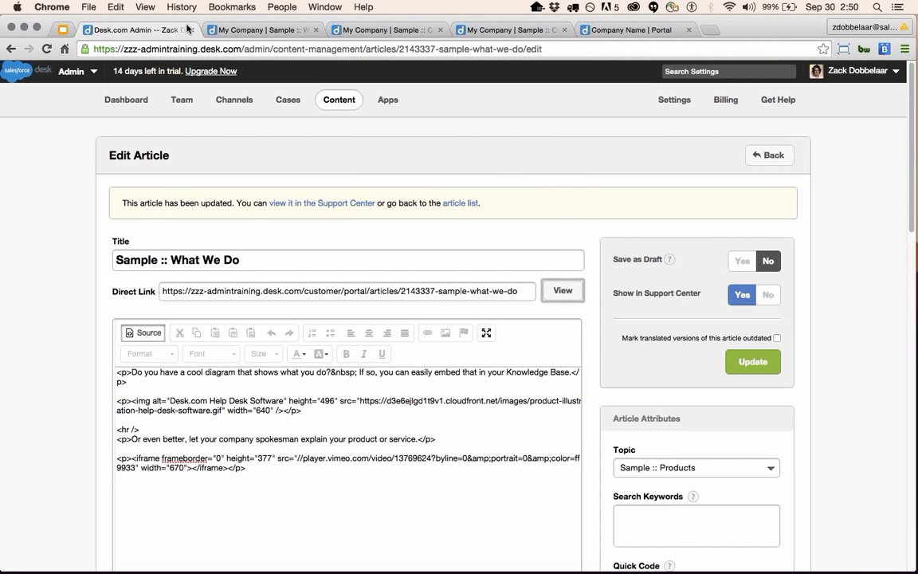
left_click(241, 30)
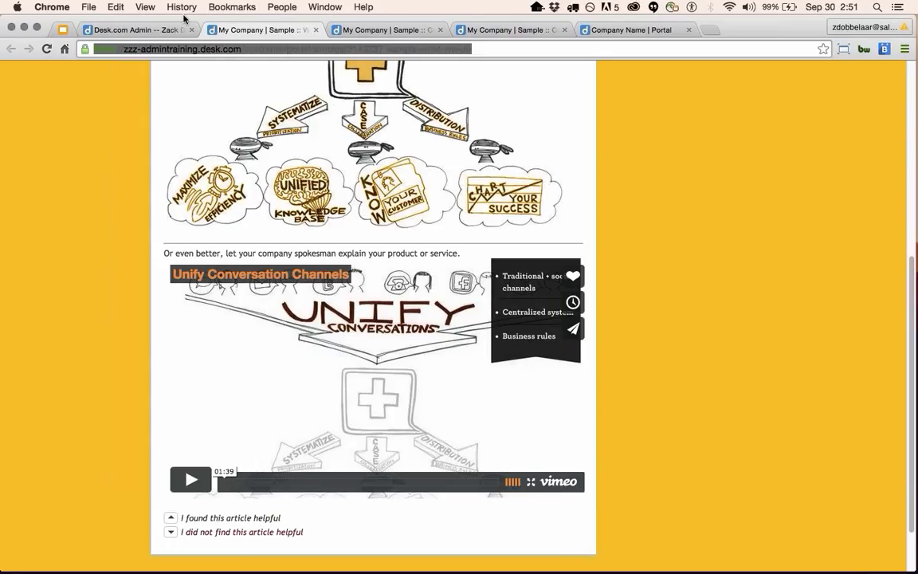
left_click(130, 29)
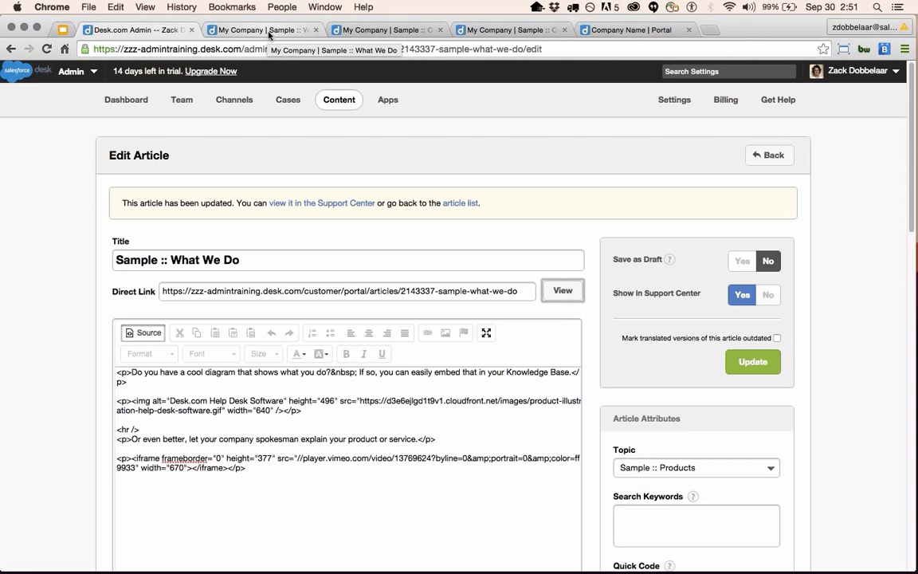
left_click(673, 102)
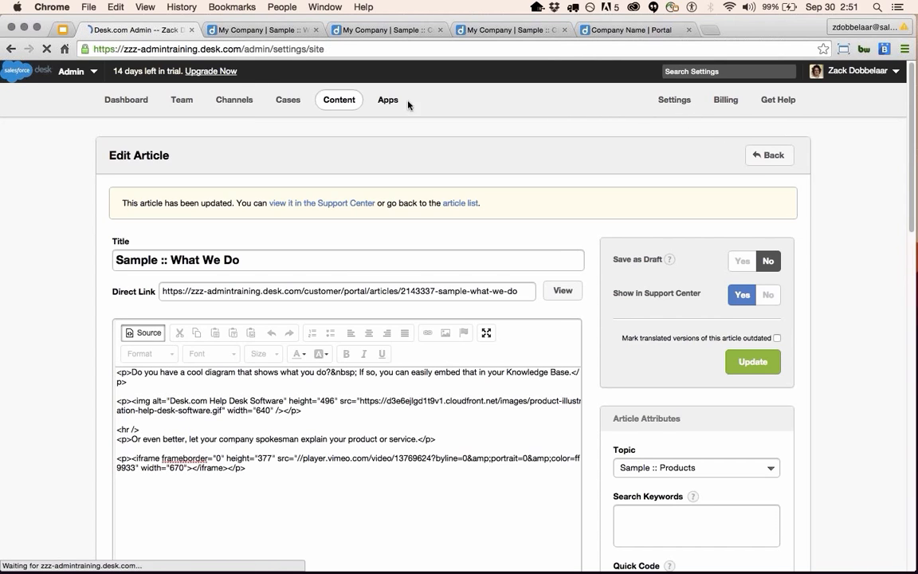
Under Team, start Add User, review the Access Level options, and cancel leaving Agent.
left_click(183, 97)
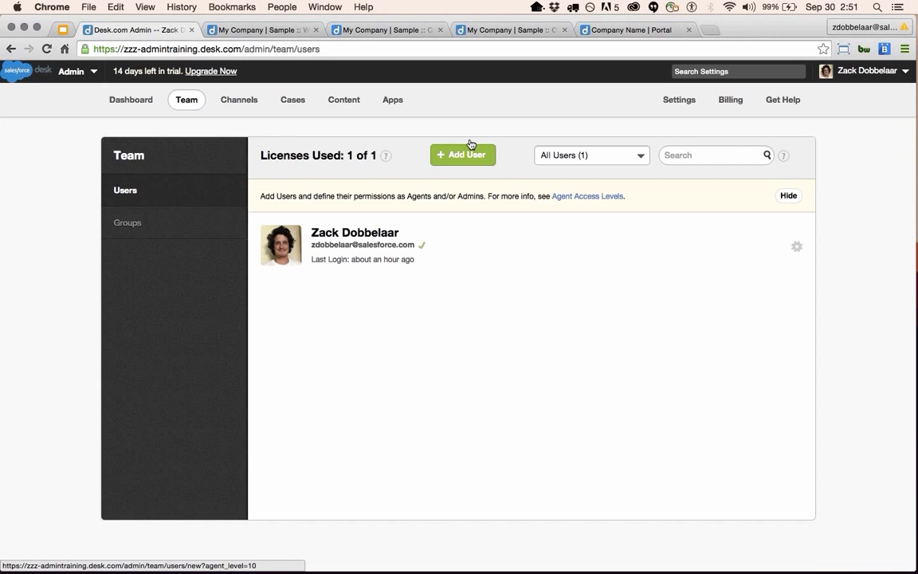
left_click(467, 155)
left_click(468, 374)
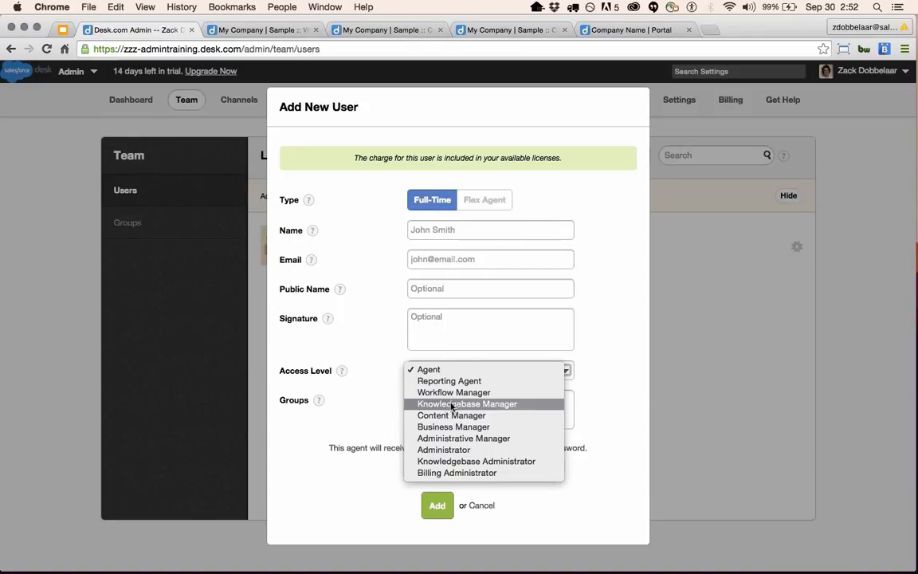
left_click(624, 330)
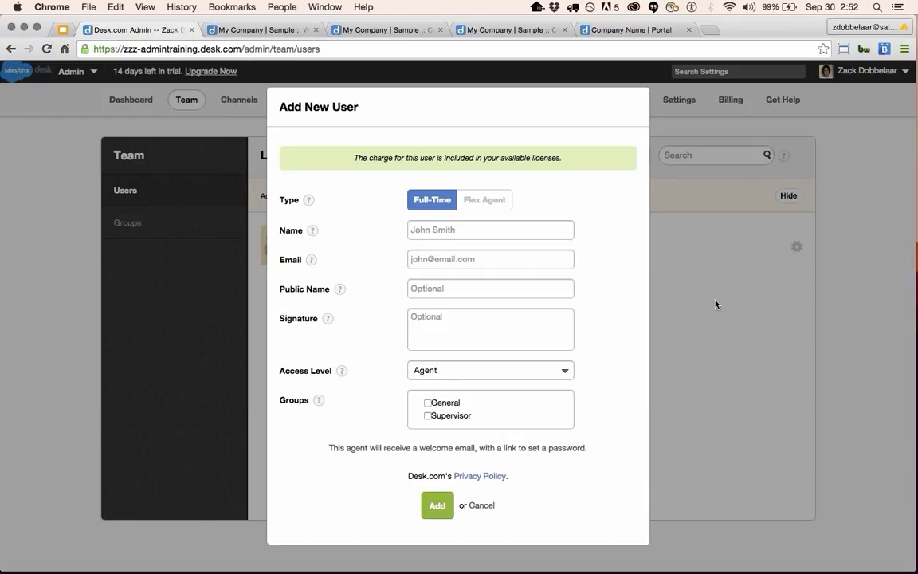
left_click(486, 506)
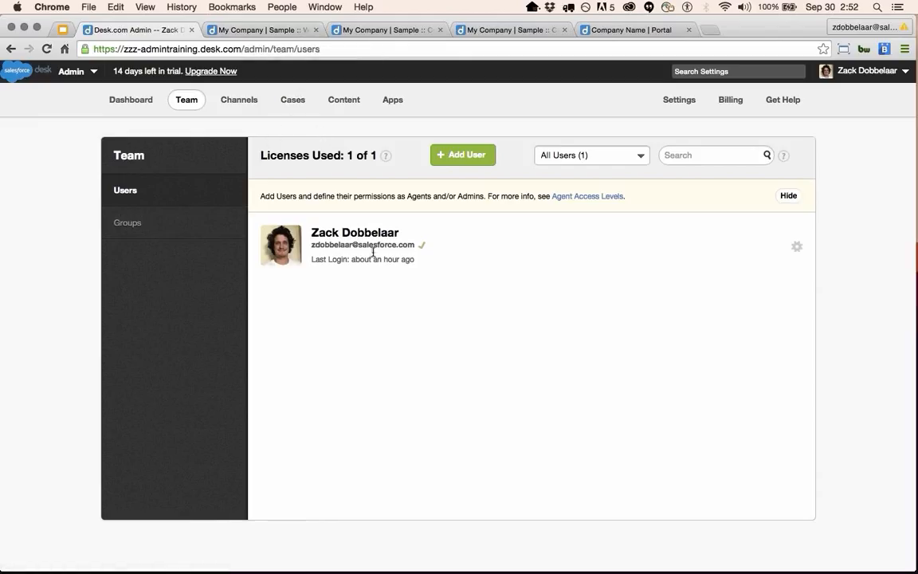
left_click(476, 161)
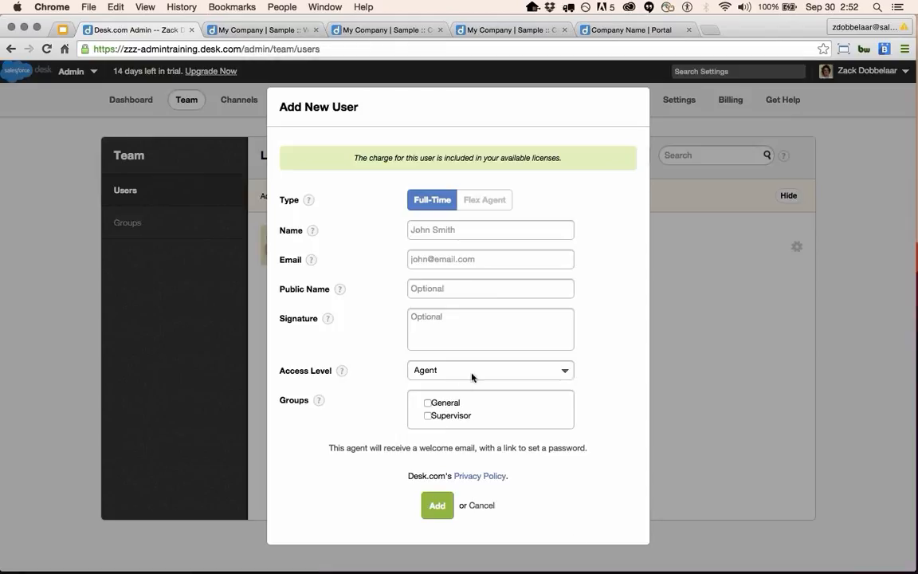
left_click(473, 373)
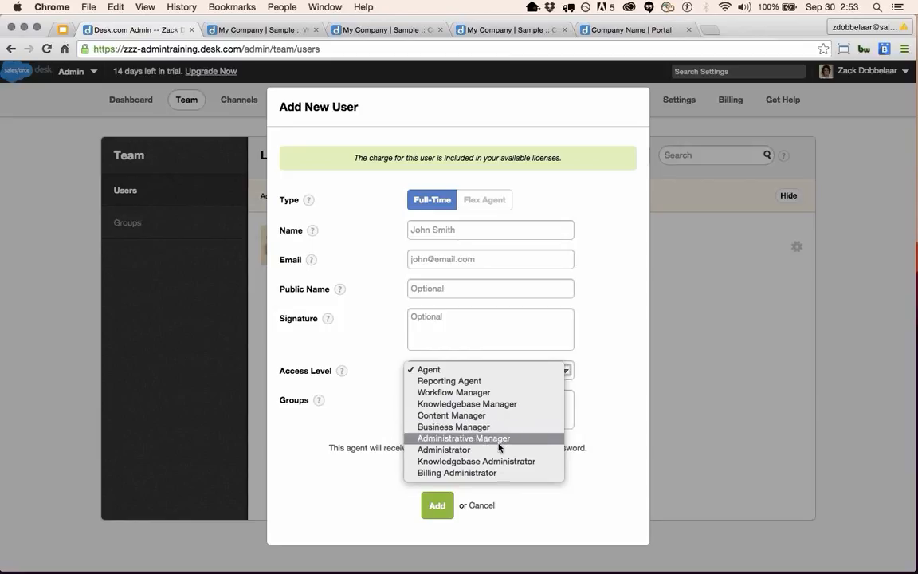
left_click(611, 490)
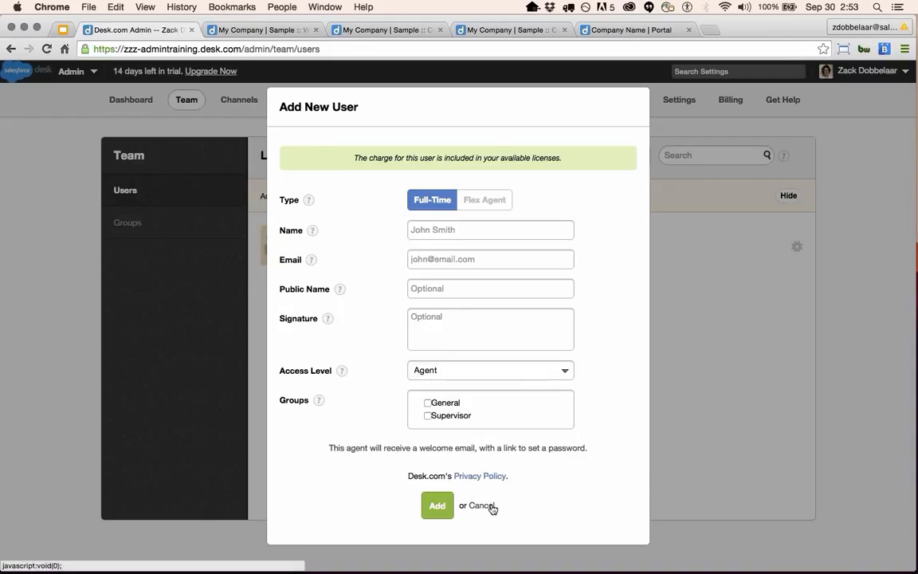
left_click(491, 505)
Open the DeskWOW GitHub gist page (github.com/DeskWOW) in a new browser tab.
left_click(710, 30)
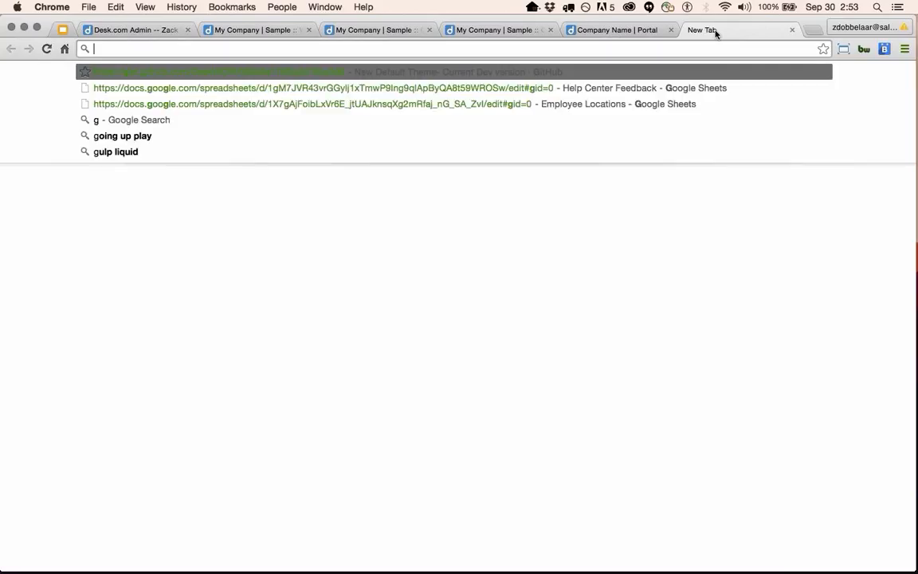
type("github.com/DeskWOW")
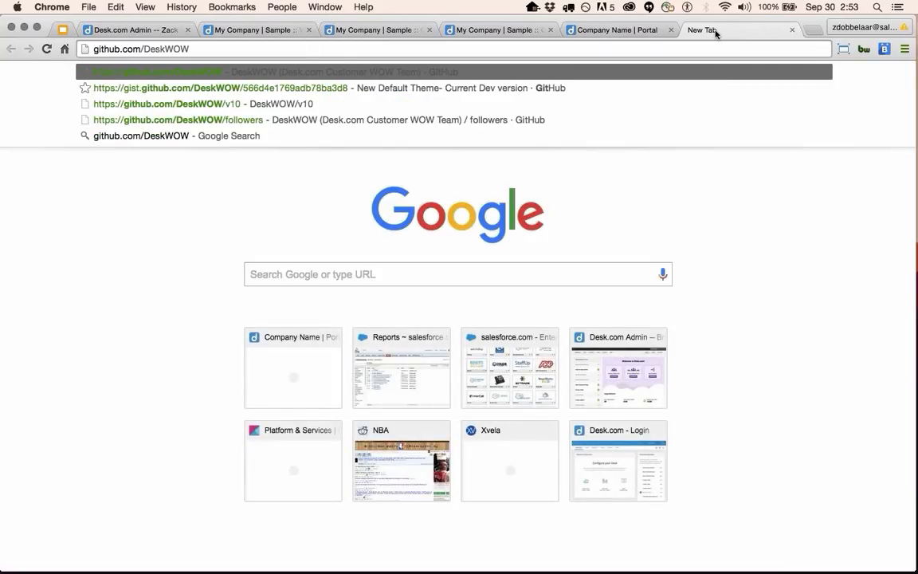
key("Down")
key("Return")
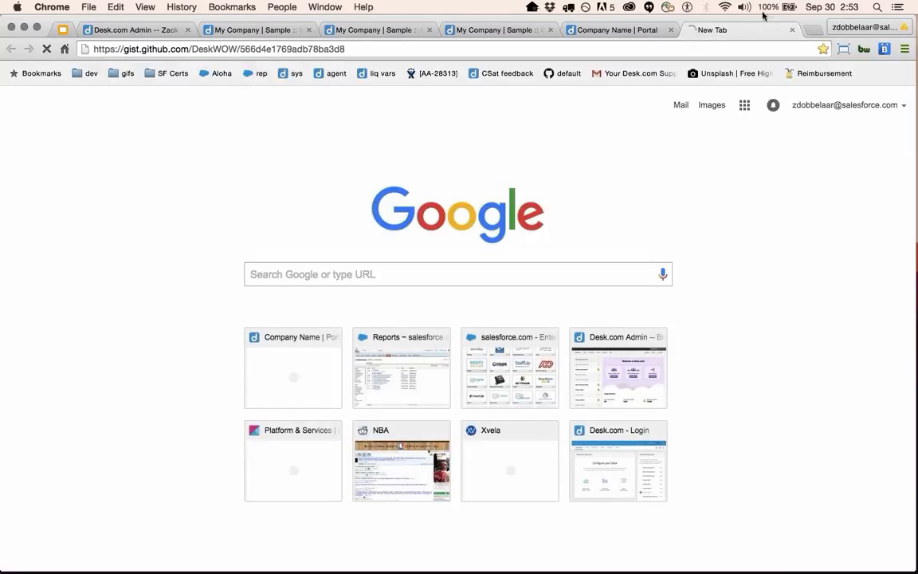
left_click(409, 52)
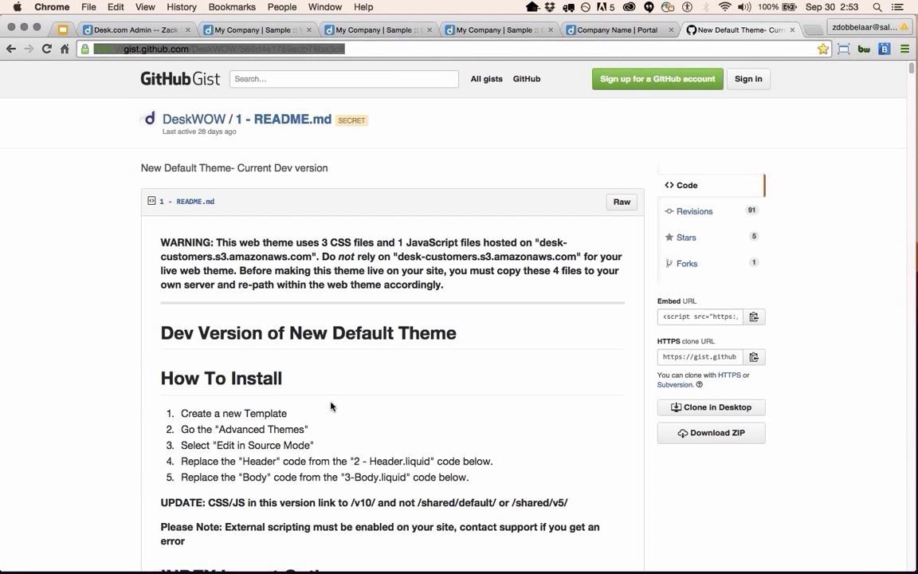
Scroll the gist README to Other Options and open the take.ms/855PT layout.liquid.png link.
scroll(322, 395, "down", 3)
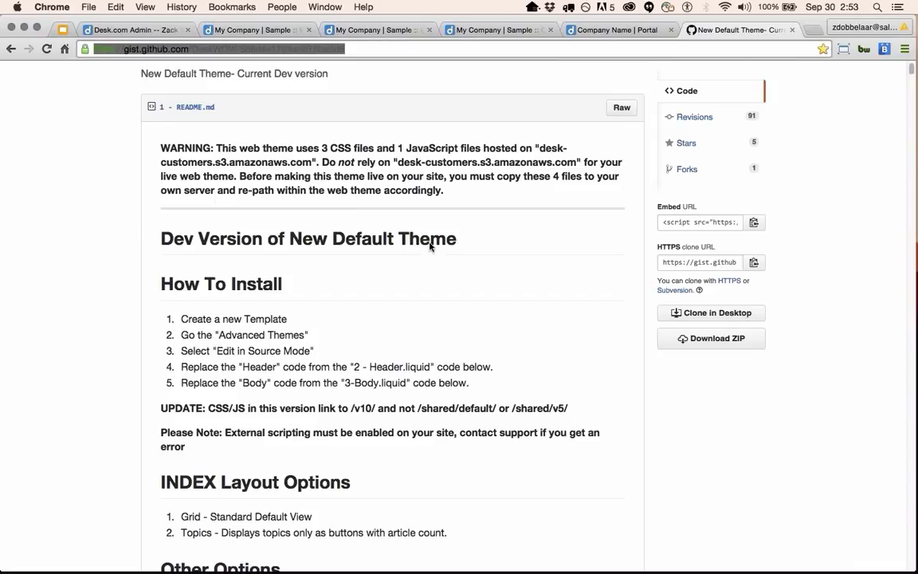
scroll(398, 134, "up", 1)
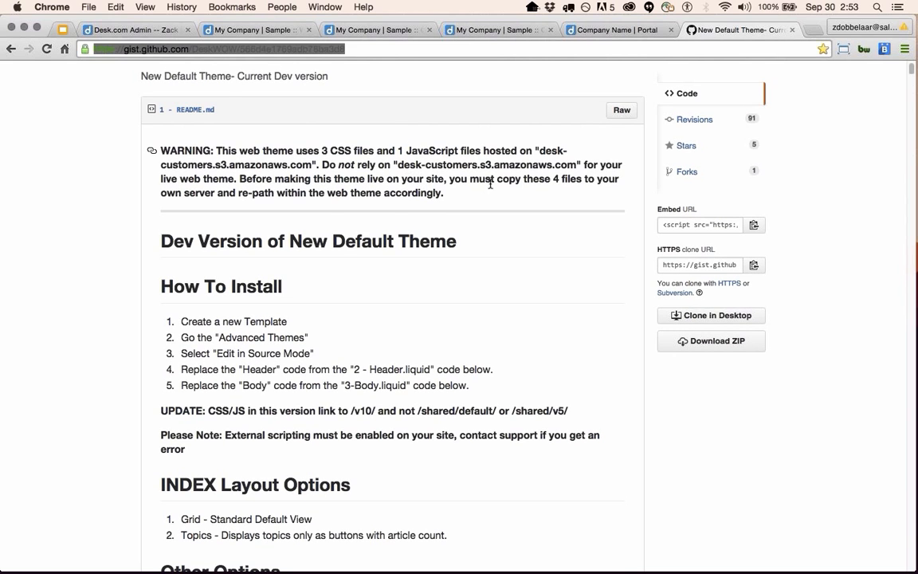
scroll(513, 246, "down", 2)
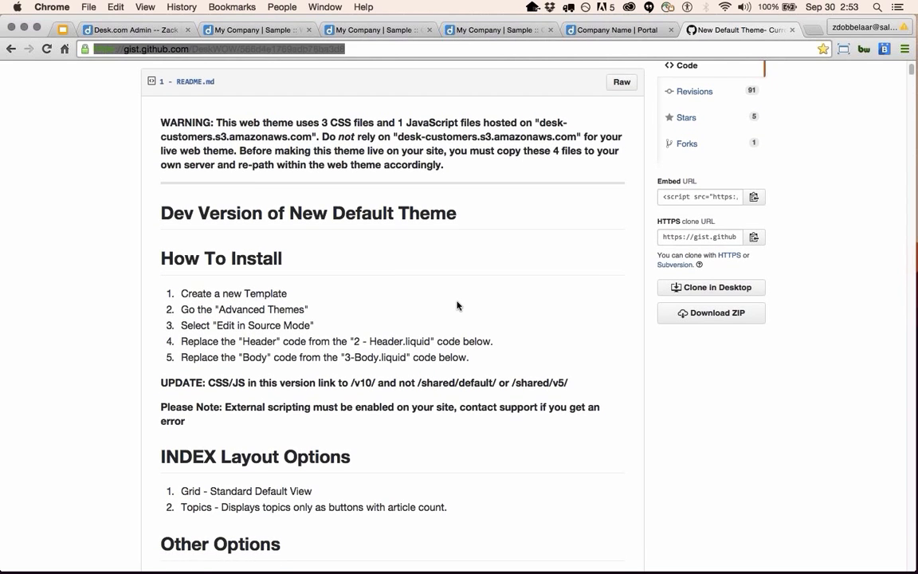
scroll(455, 305, "down", 5)
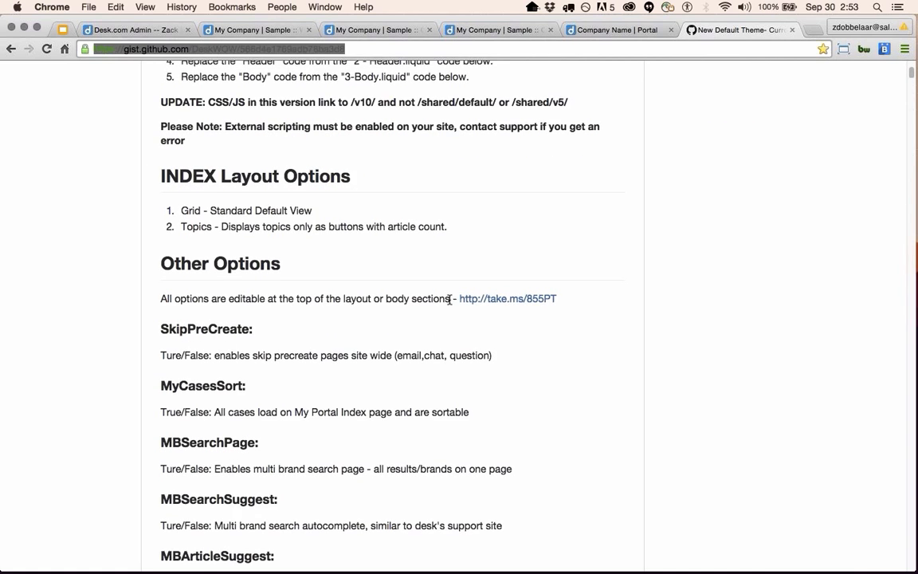
scroll(446, 317, "up", 2)
scroll(340, 389, "up", 1)
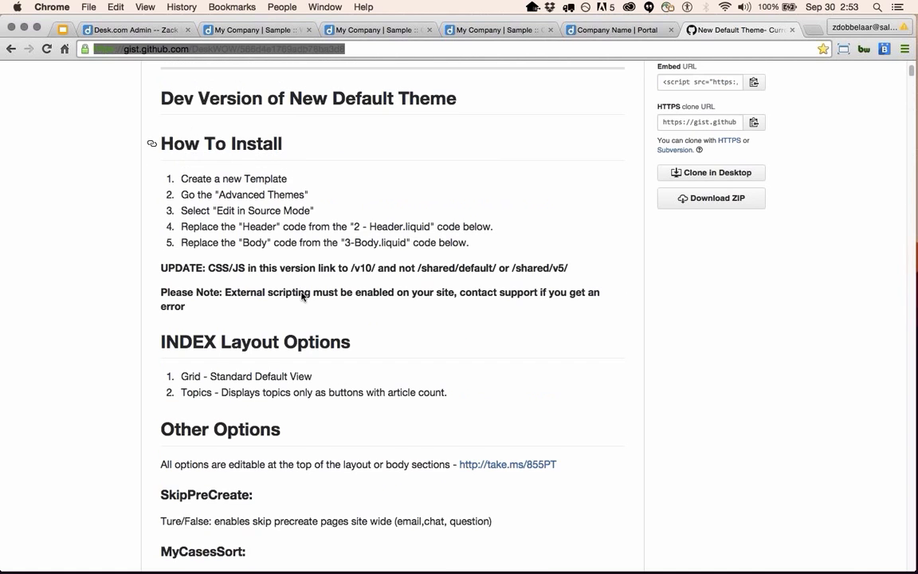
left_click_drag(165, 168, 505, 223)
left_click(466, 224)
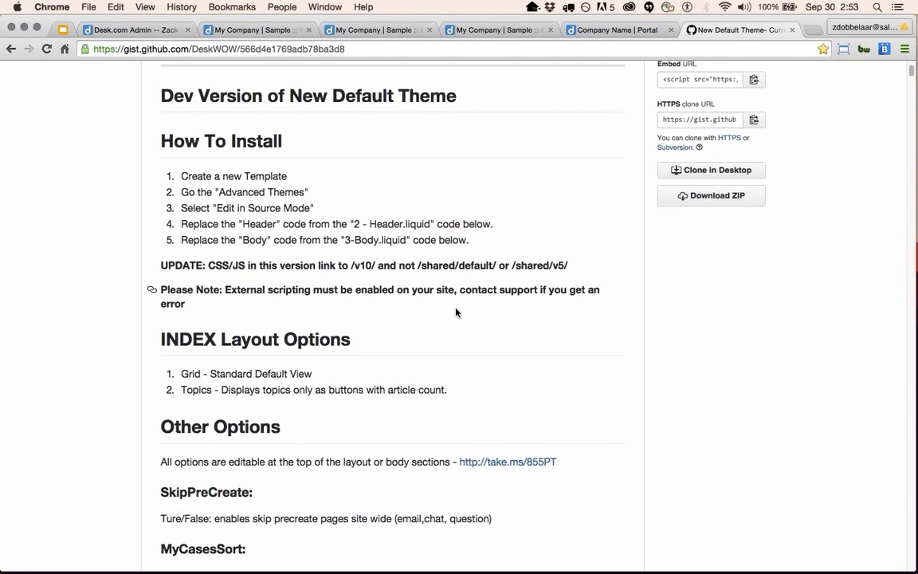
scroll(455, 312, "down", 5)
scroll(317, 446, "down", 2)
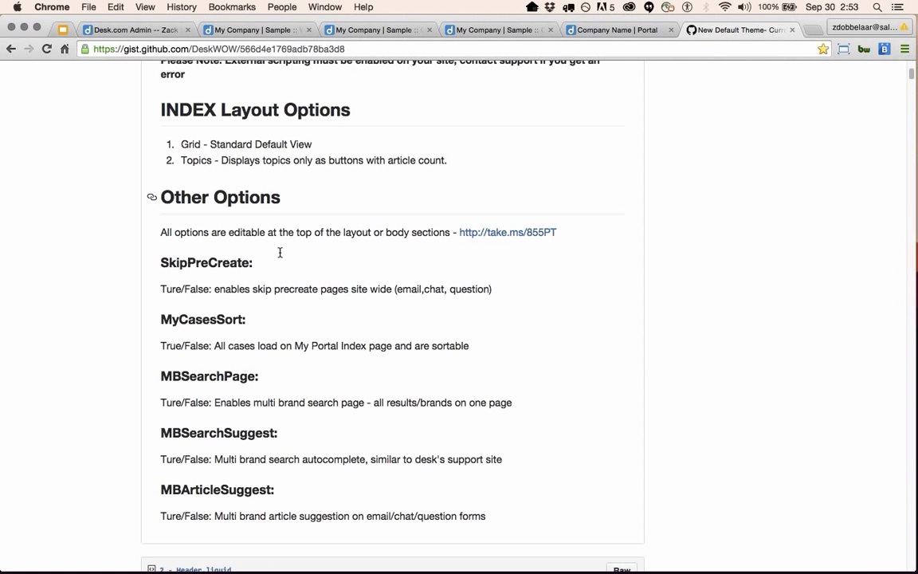
left_click(517, 232)
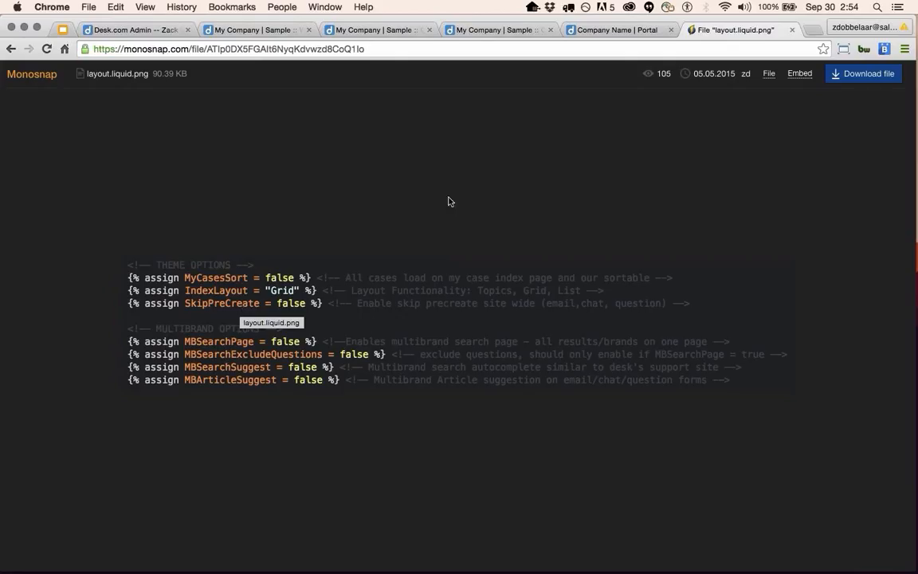
Switch to the portal tabs and open the Email Us contact form.
left_click(365, 28)
left_click(494, 30)
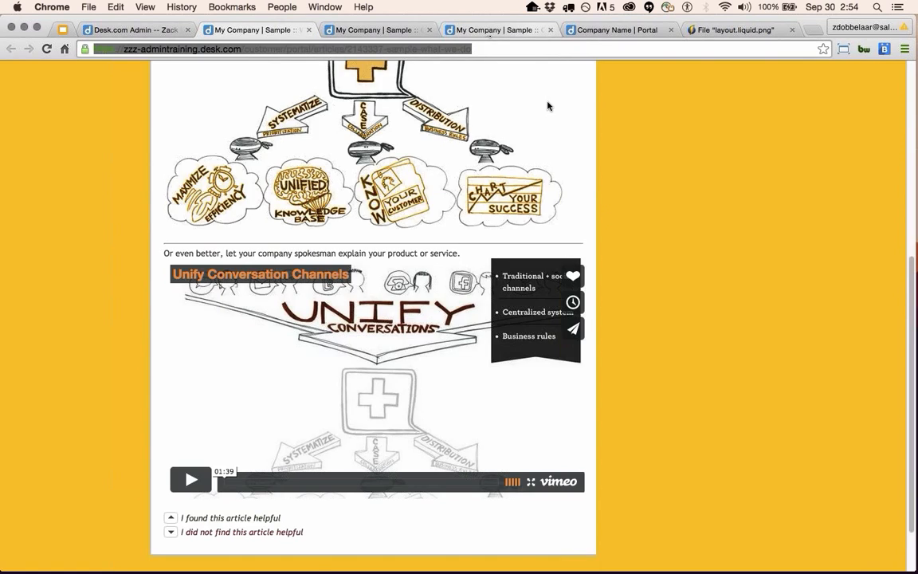
left_click(635, 402)
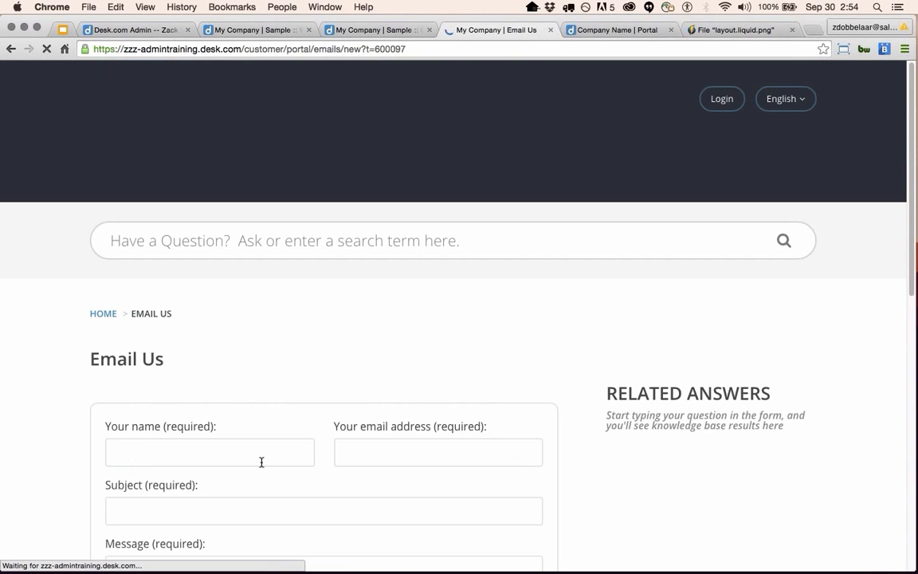
scroll(261, 461, "down", 5)
scroll(251, 459, "up", 2)
Enter 'sample' as the Subject, move to Message, then return to the layout.liquid.png image.
left_click(158, 340)
type("sampe")
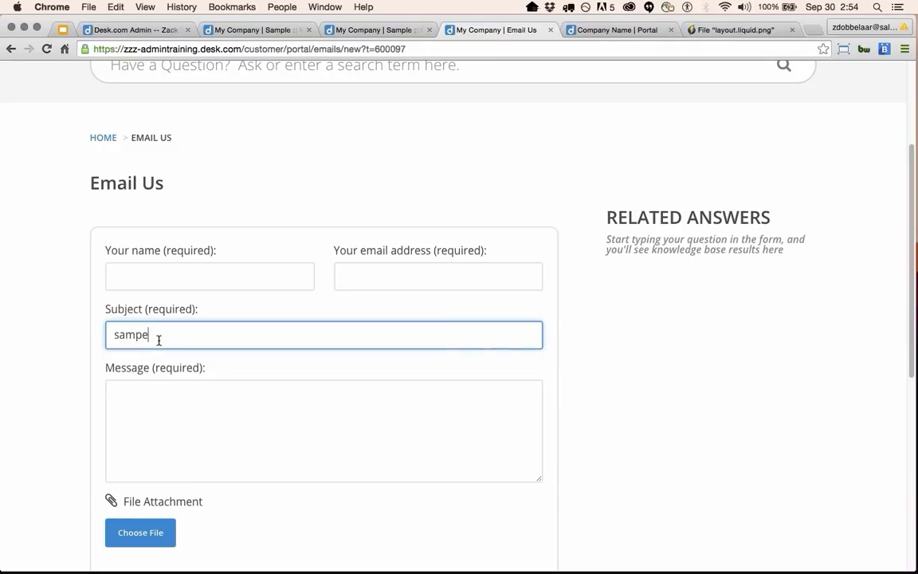
key("Tab")
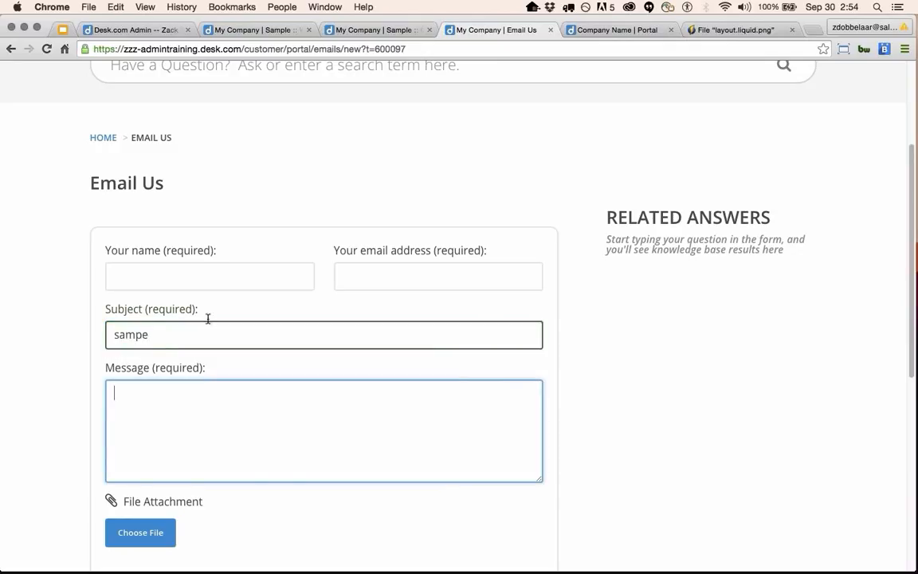
key("shift+Tab")
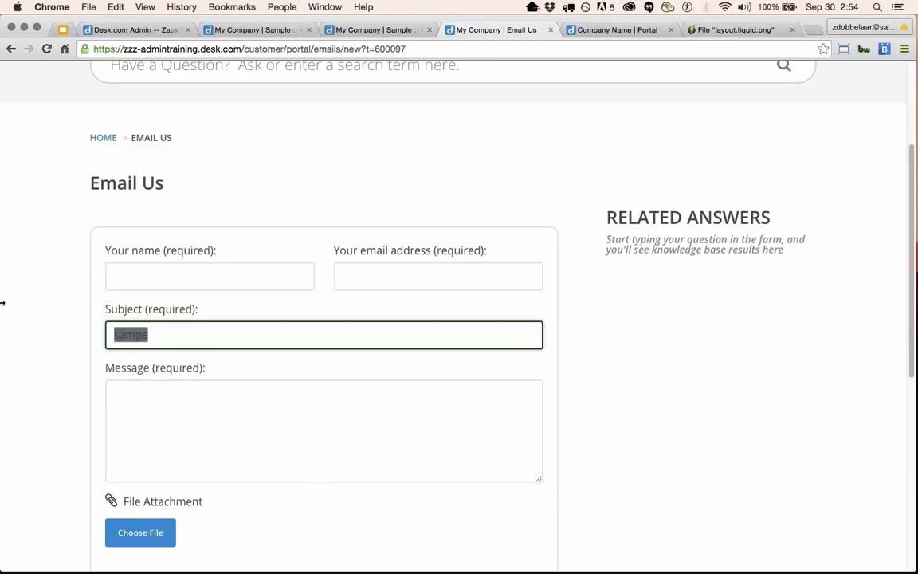
type("sample")
key("Tab")
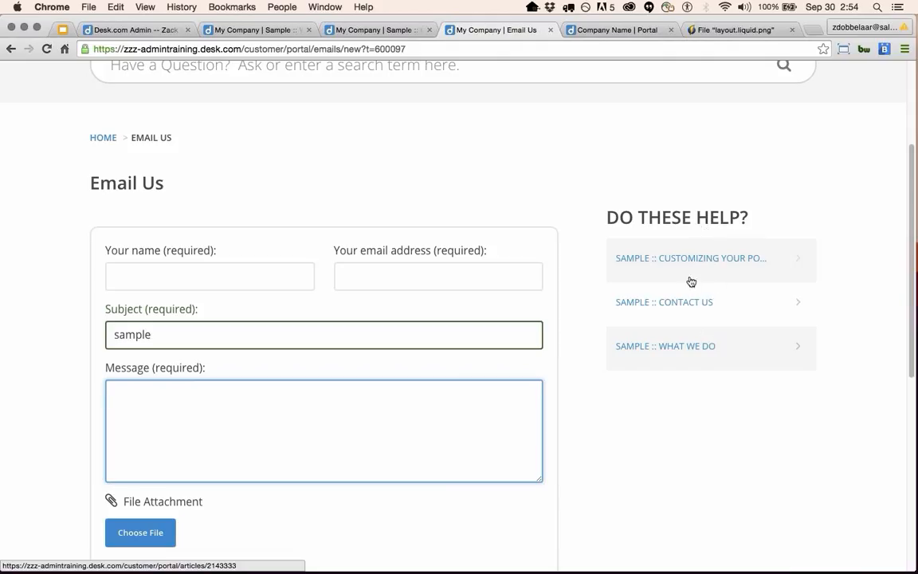
left_click(710, 31)
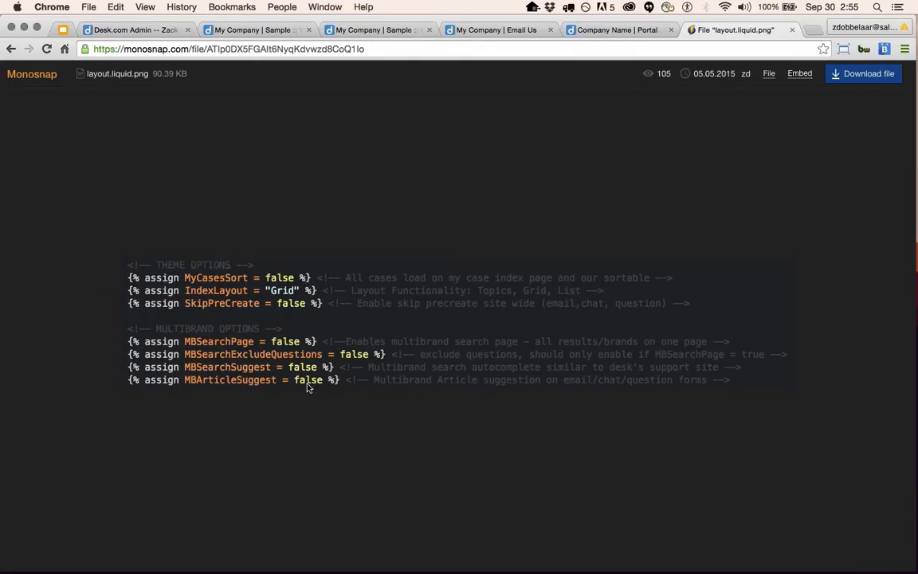
Search the portal for 'Sample' from the Email Us page, then return to layout.liquid.png.
left_click(573, 29)
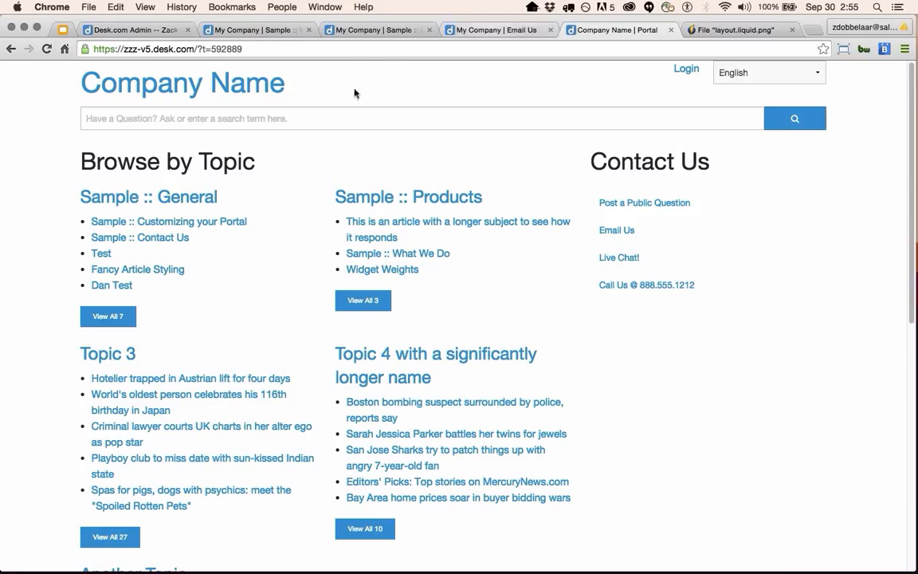
left_click(471, 30)
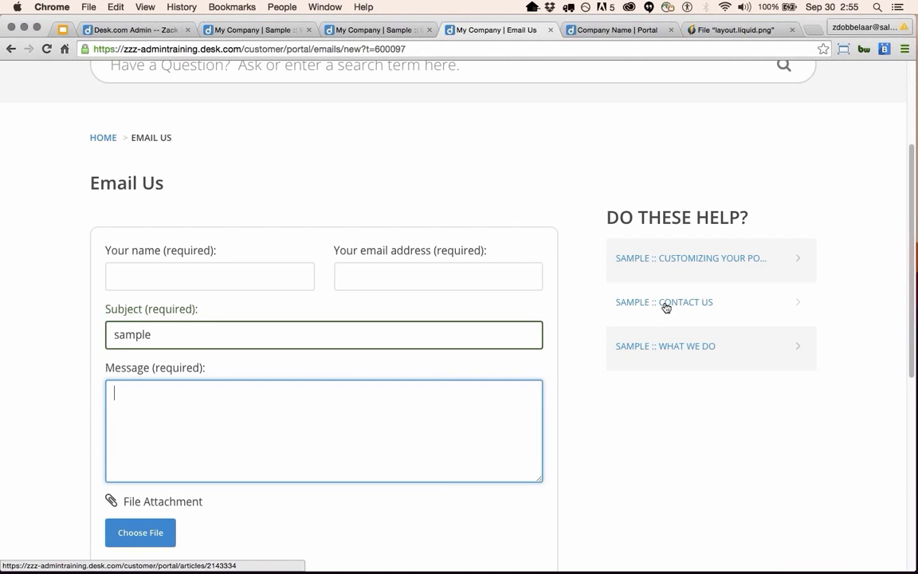
scroll(678, 449, "up", 3)
left_click(390, 176)
type("S")
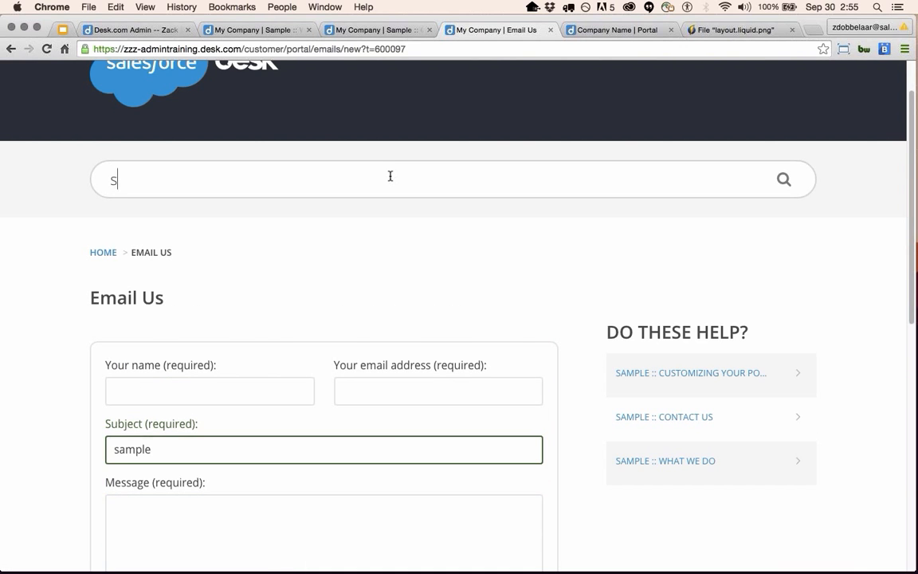
type("ample")
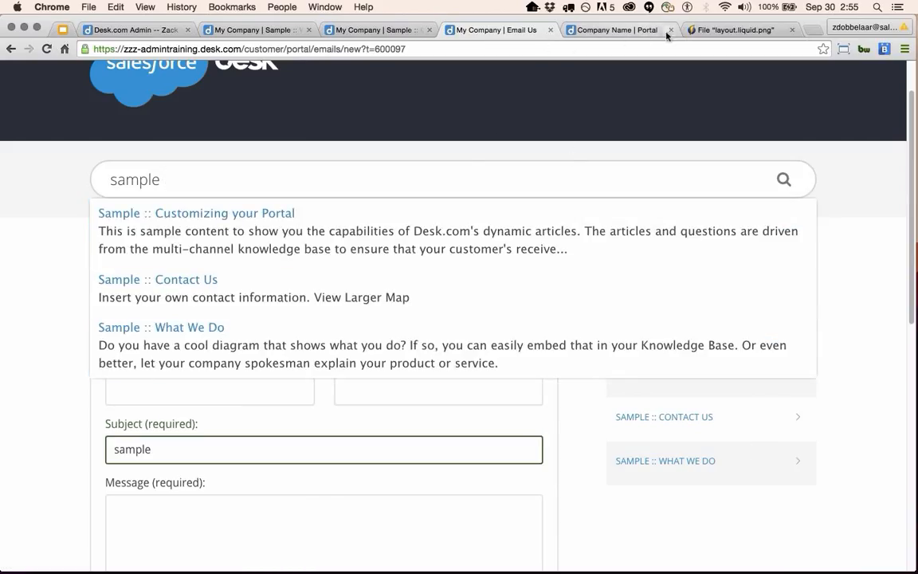
left_click(741, 30)
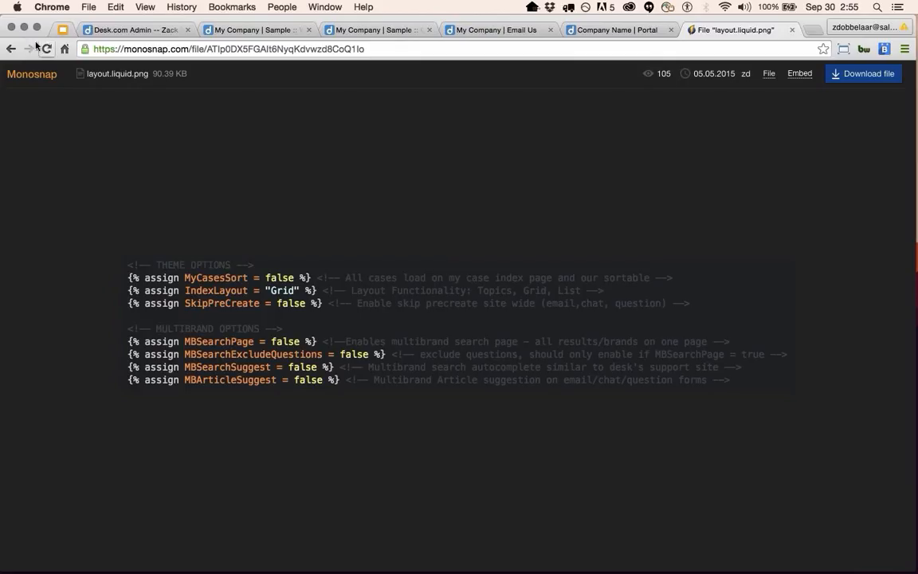
Go back to the New Default Theme gist and scroll through Other Options to Header.liquid.
left_click(12, 49)
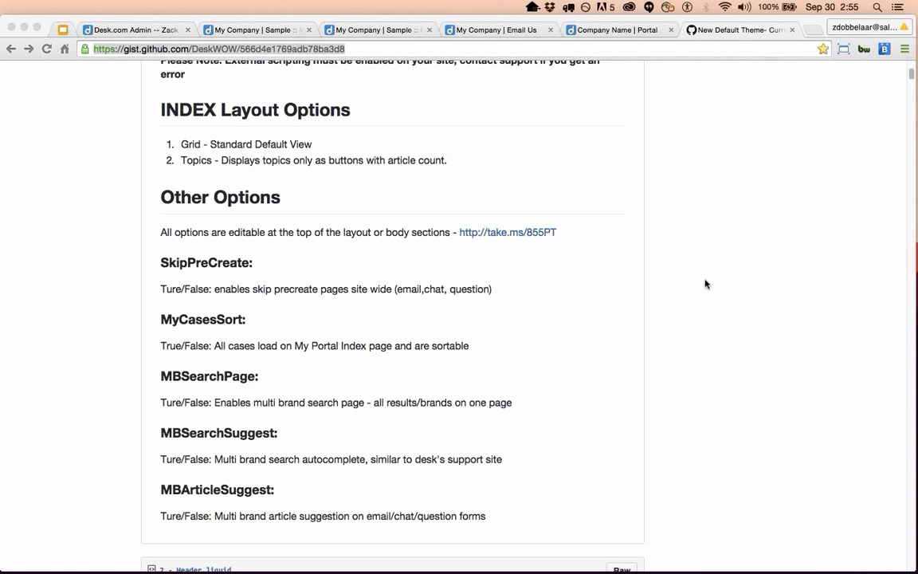
scroll(705, 311, "up", 10)
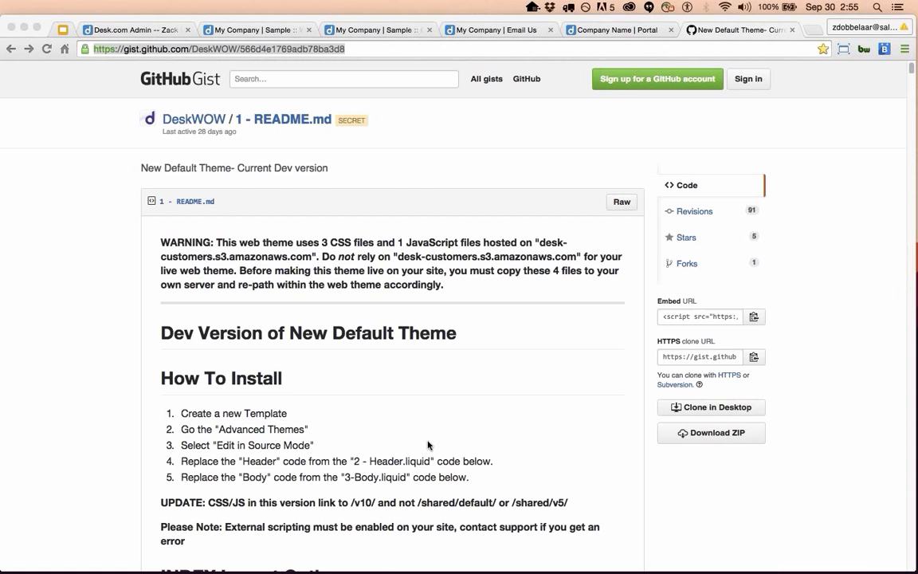
scroll(434, 454, "down", 4)
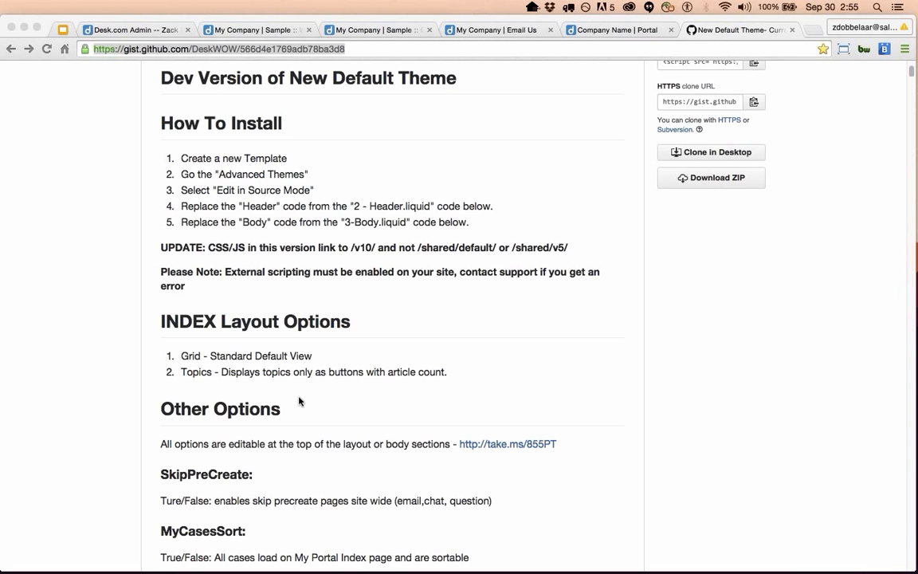
scroll(311, 488, "down", 1)
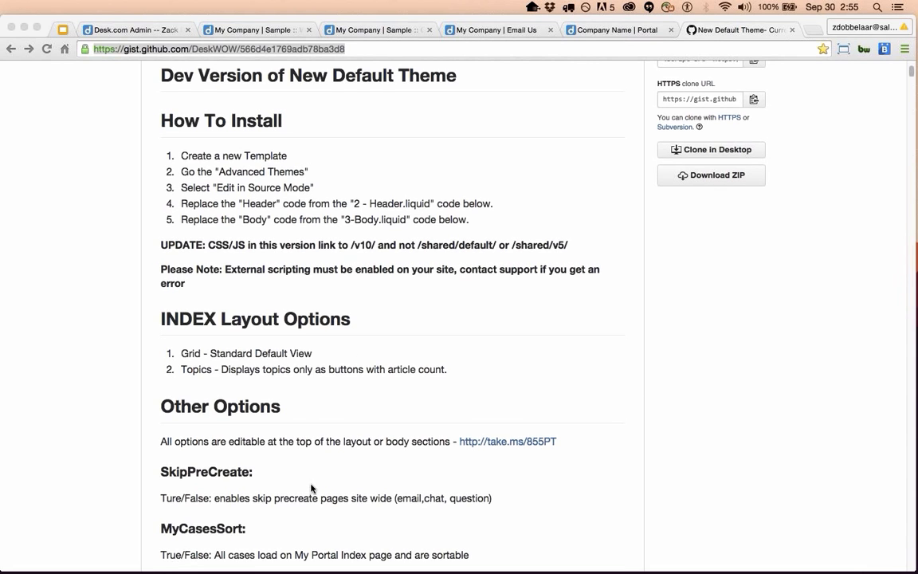
scroll(311, 488, "down", 5)
scroll(310, 498, "down", 10)
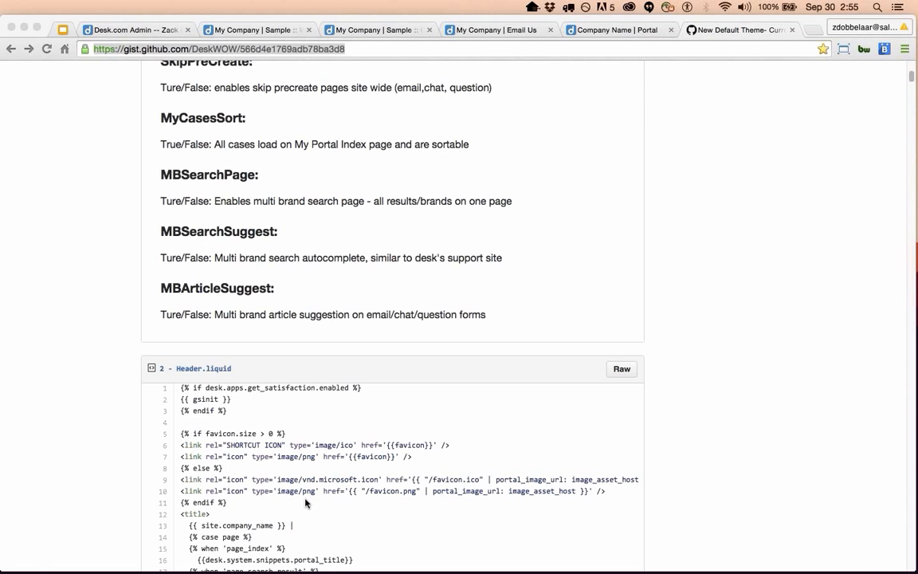